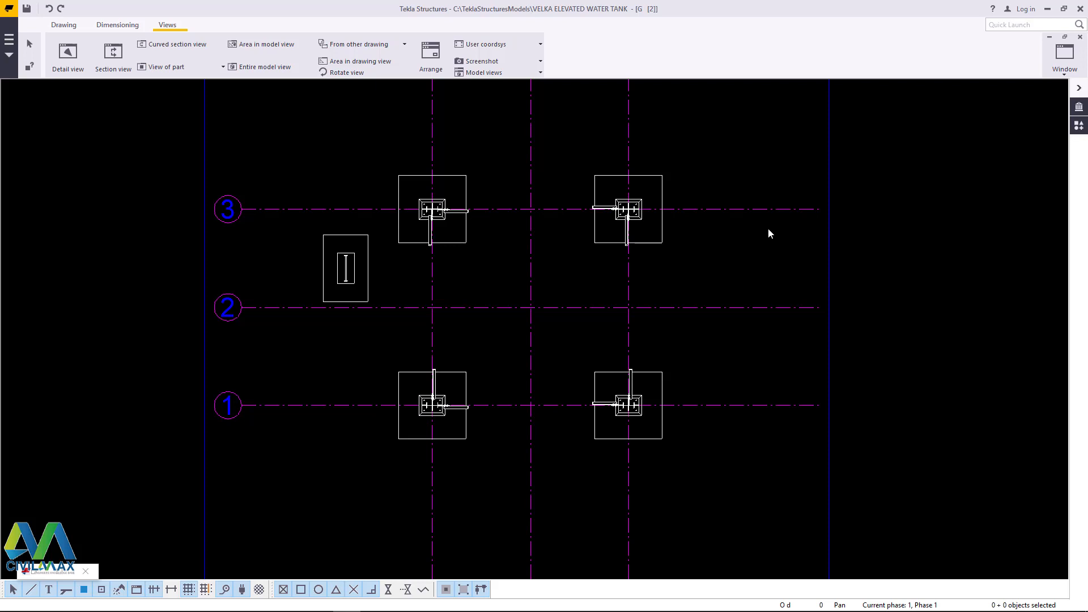
pyautogui.scroll(-1, 462, 321)
pyautogui.scroll(1, 545, 427)
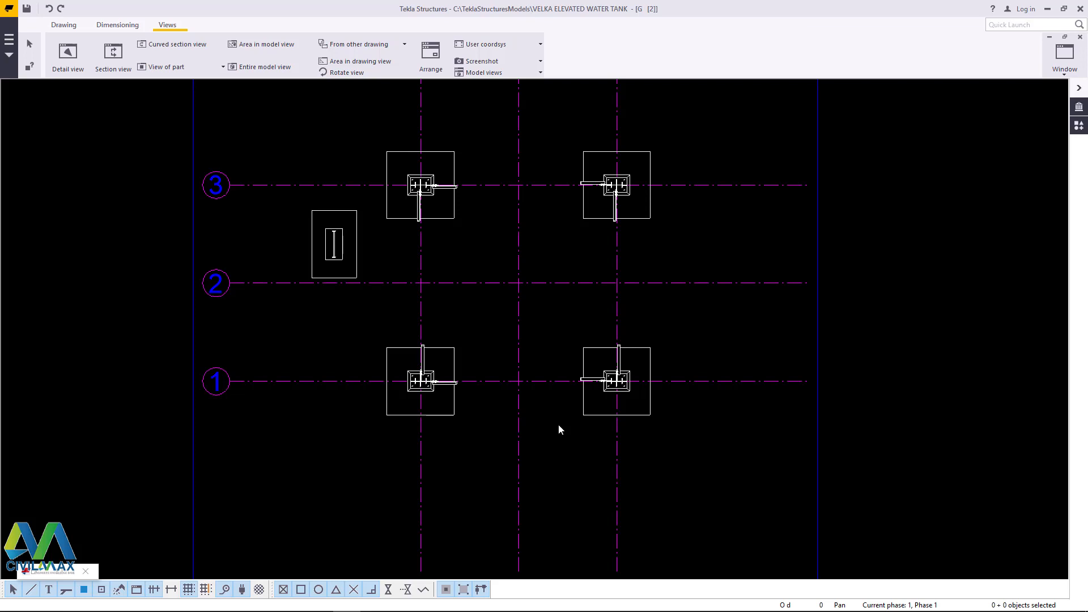
pyautogui.scroll(-1, 458, 340)
pyautogui.scroll(1, 434, 402)
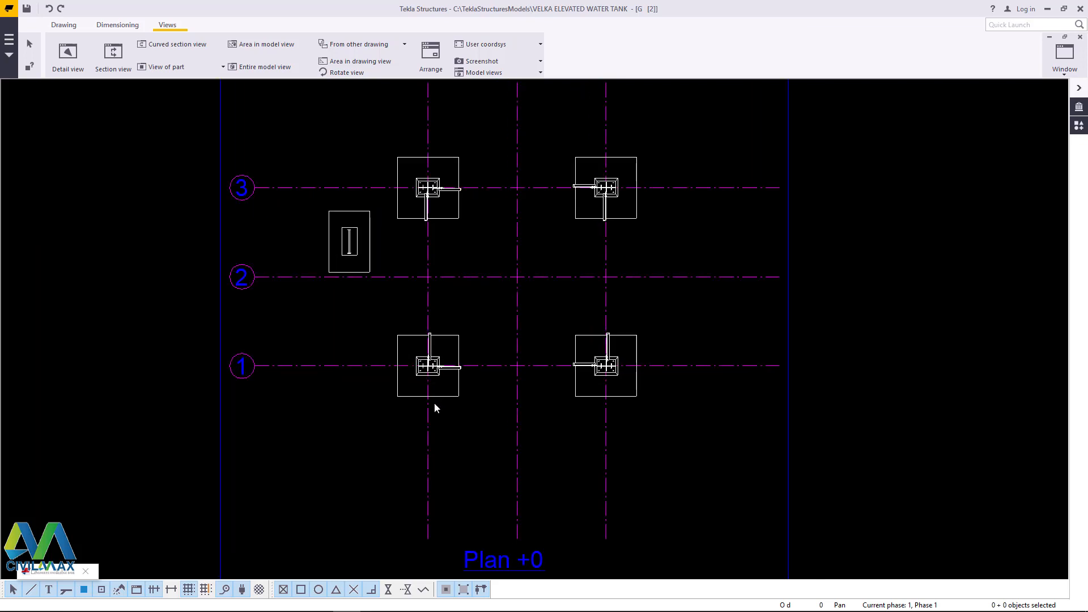
pyautogui.scroll(-3, 474, 406)
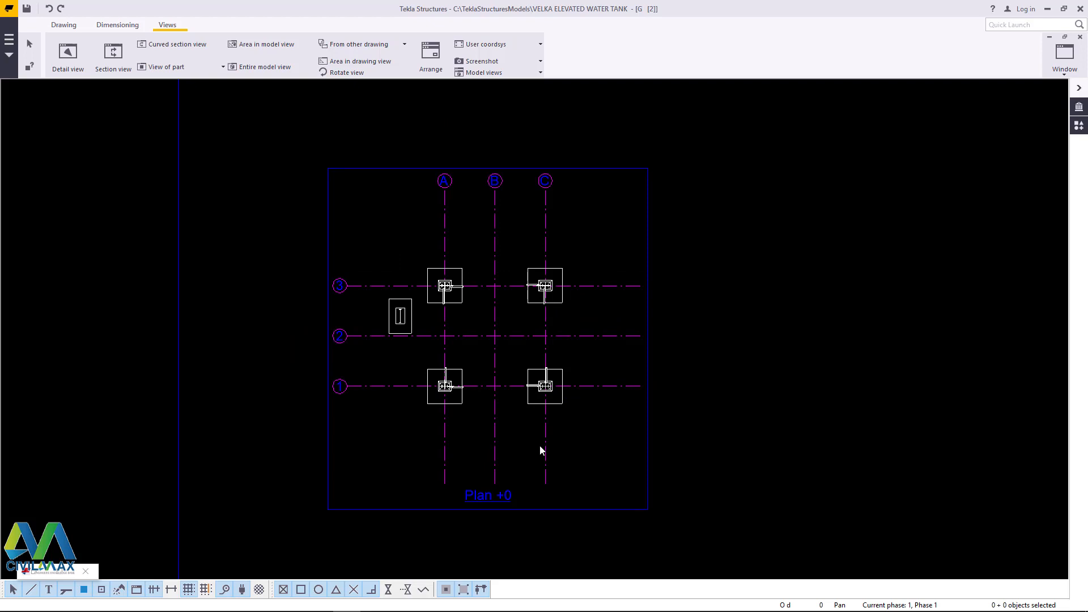
pyautogui.scroll(3, 461, 372)
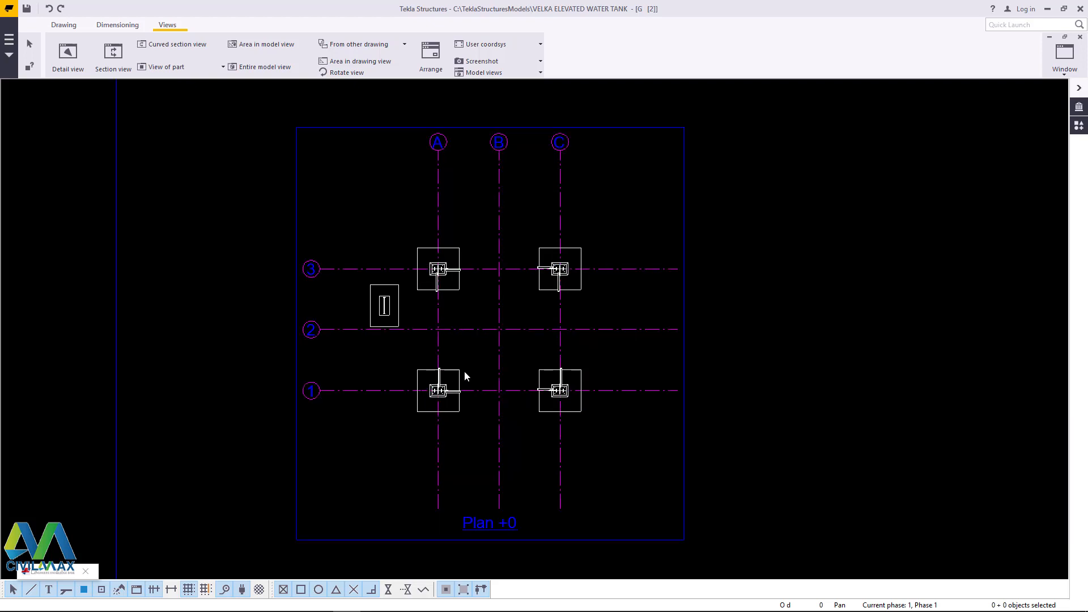
# - Create a section view cut along the outer edge of the row 1 footings, with a cut box covering all footings up past grid 3
pyautogui.click(113, 57)
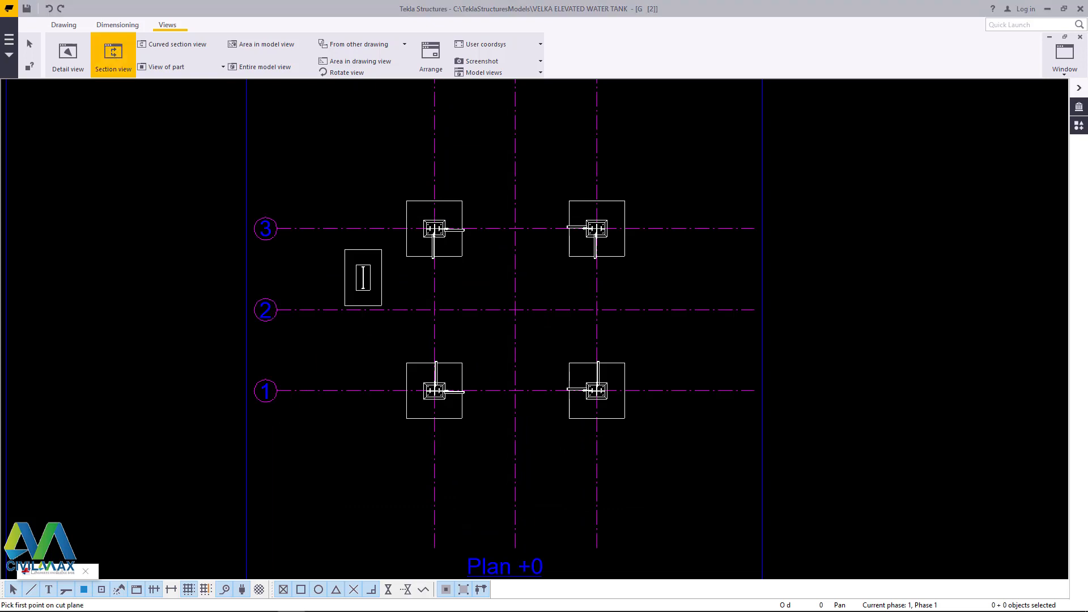
pyautogui.scroll(2, 476, 464)
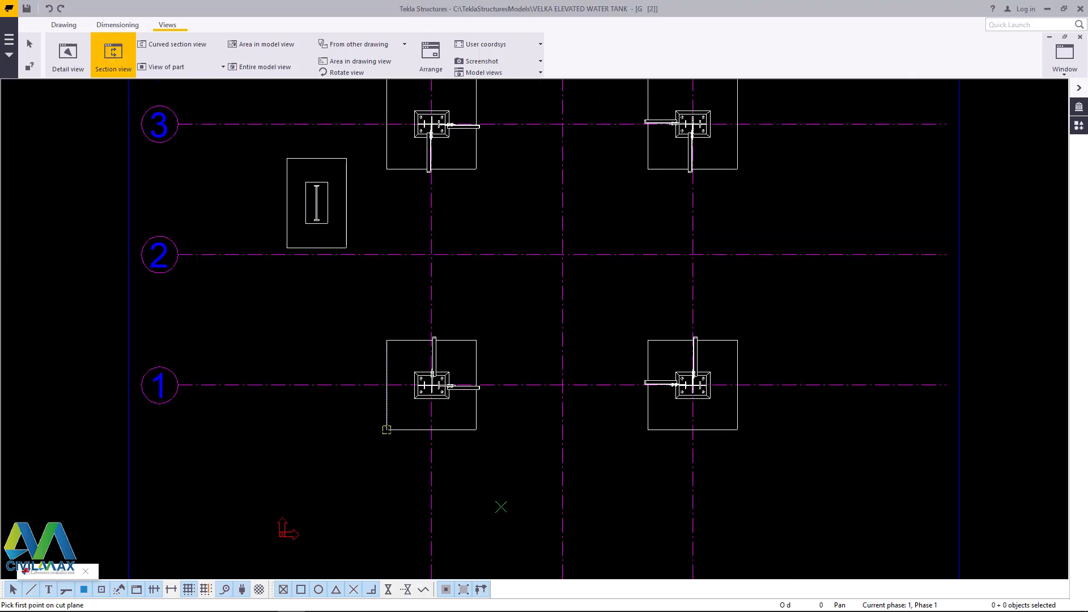
pyautogui.click(386, 430)
pyautogui.click(736, 430)
pyautogui.scroll(-1, 717, 510)
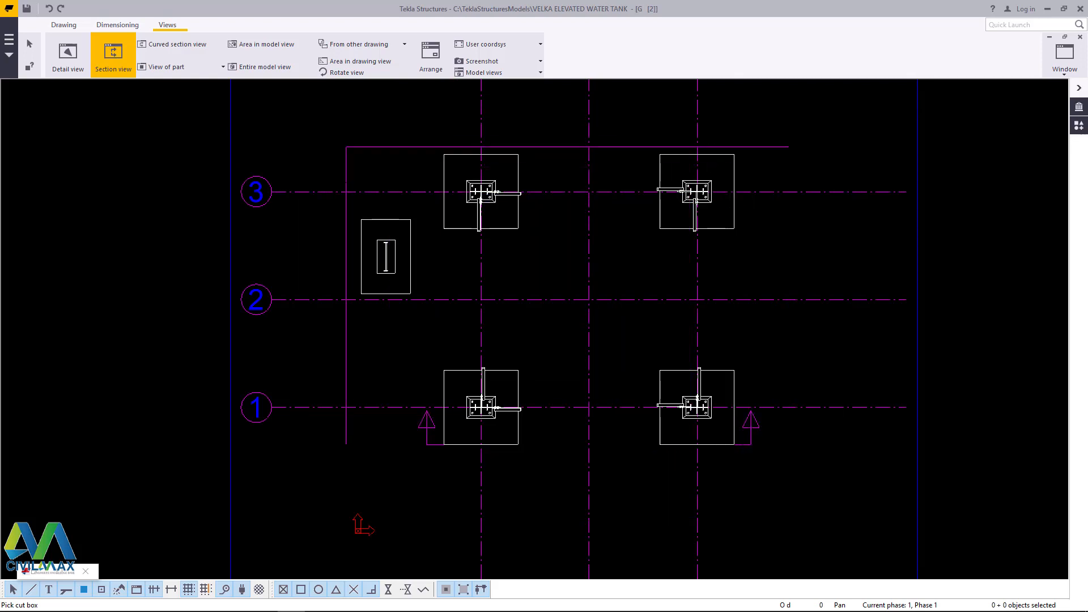
pyautogui.click(788, 148)
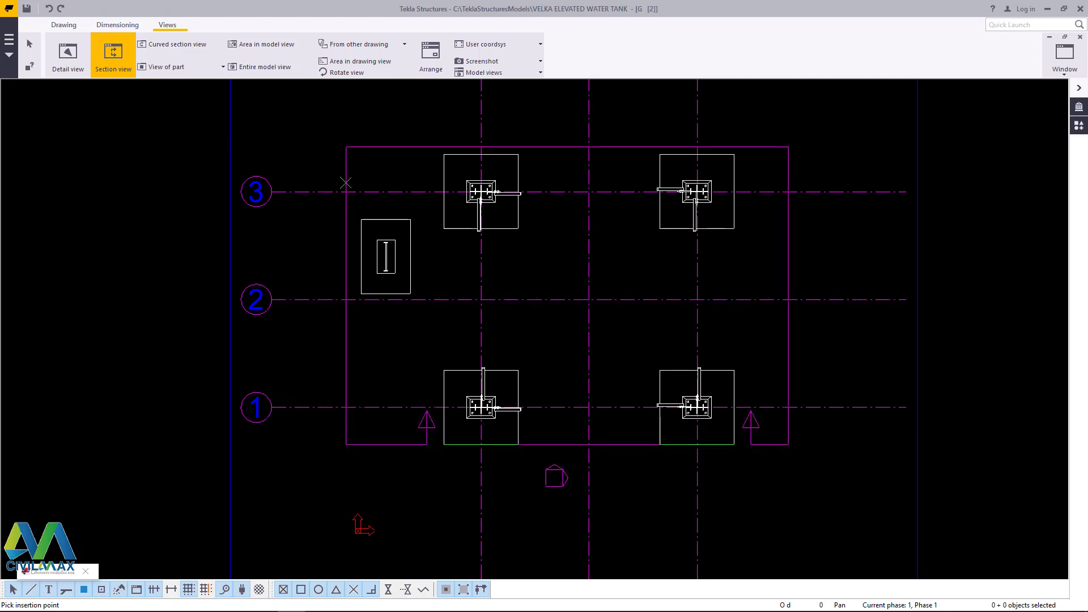
pyautogui.click(557, 476)
# - Separate the overlapping views, placing the Plan +0 view near the sheet's upper-right corner and section A-A near its lower-left corner
pyautogui.scroll(-4, 463, 328)
pyautogui.scroll(-2, 478, 328)
pyautogui.scroll(5, 515, 444)
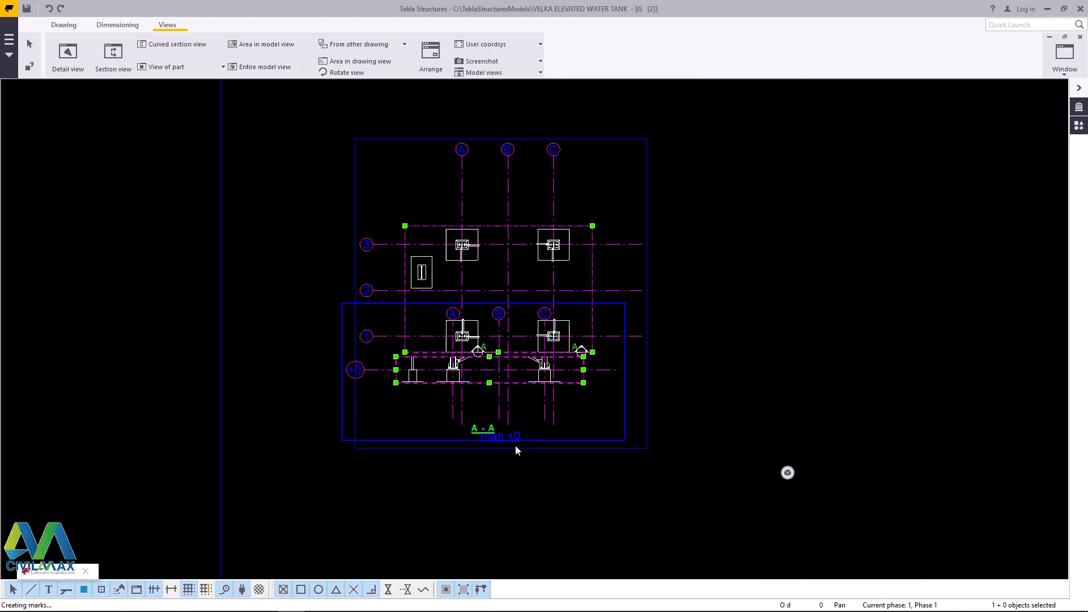
pyautogui.scroll(-4, 479, 369)
pyautogui.scroll(3, 615, 378)
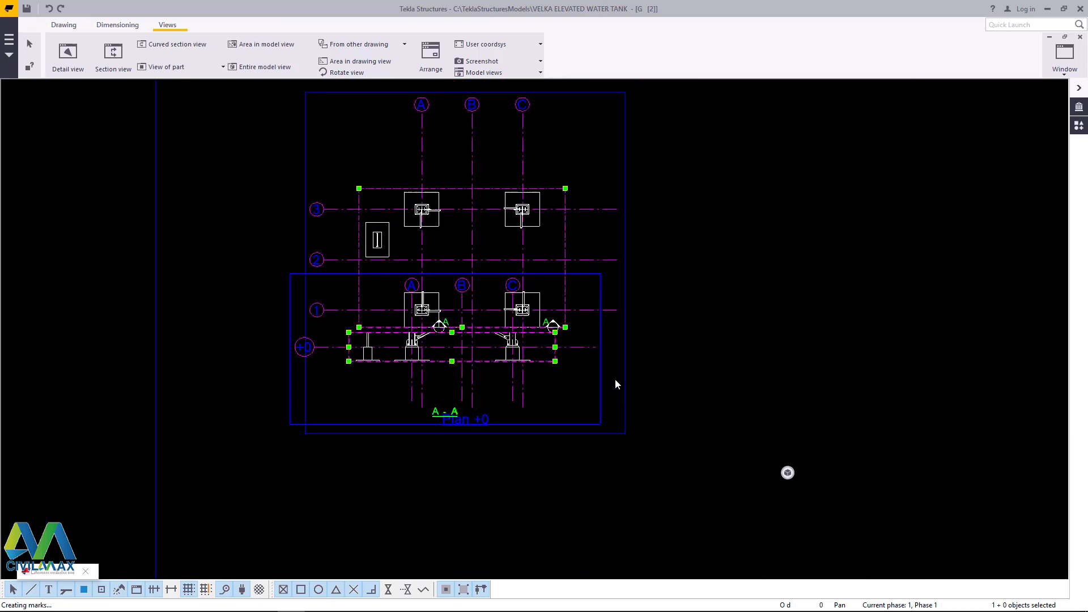
pyautogui.scroll(-5, 558, 368)
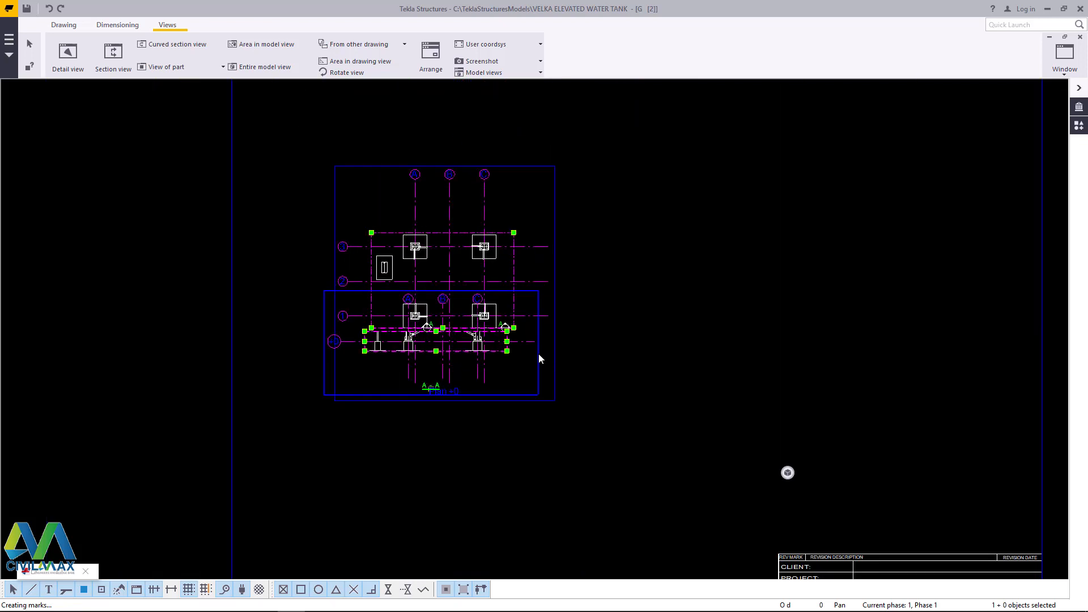
pyautogui.moveTo(539, 358); pyautogui.dragTo(919, 358)
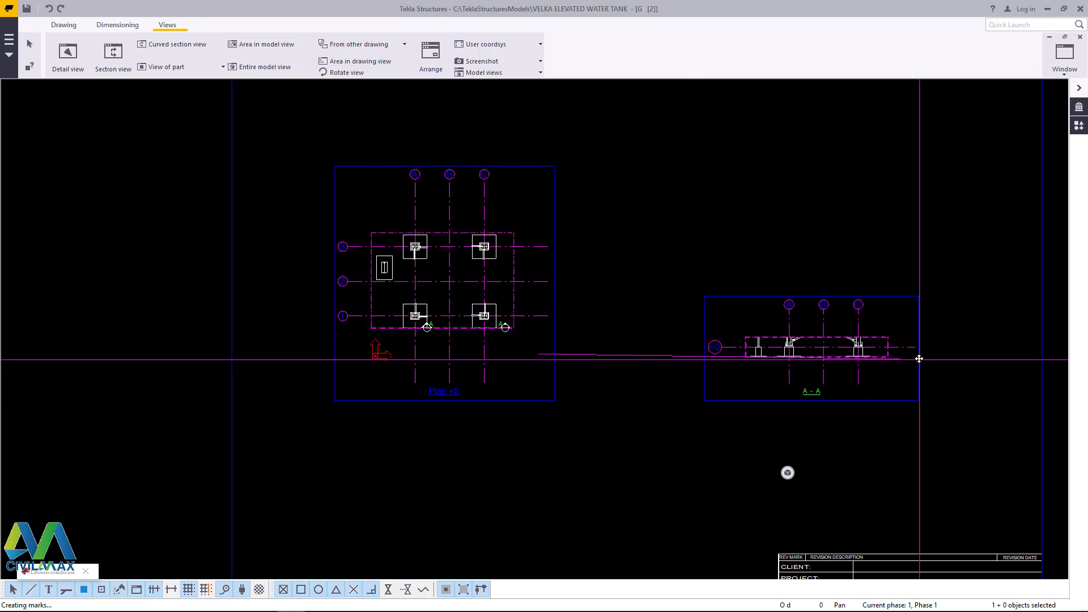
pyautogui.click(555, 180)
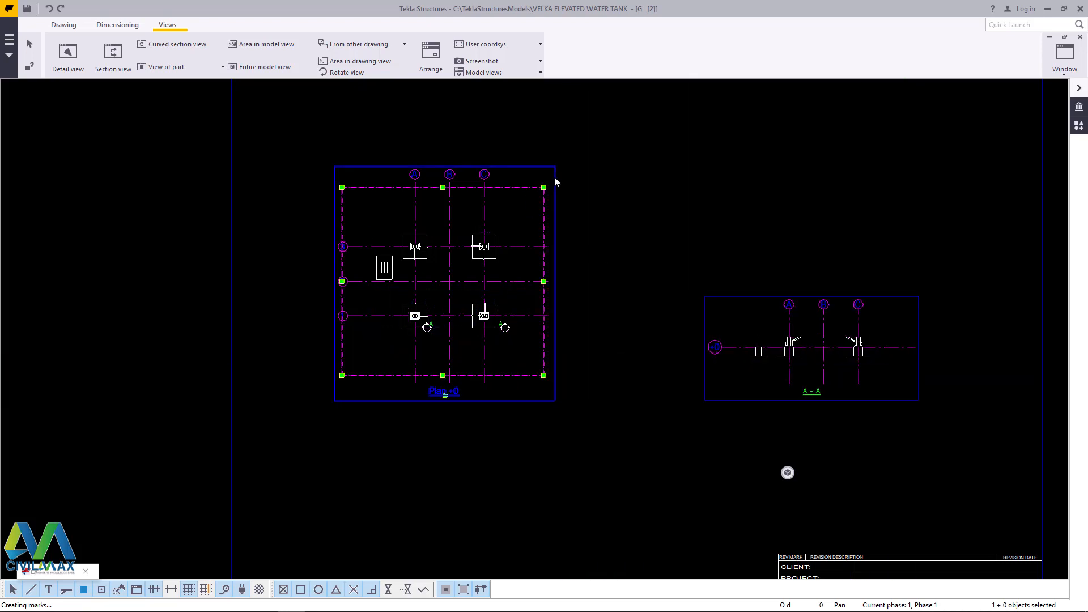
pyautogui.moveTo(555, 181); pyautogui.dragTo(811, 141)
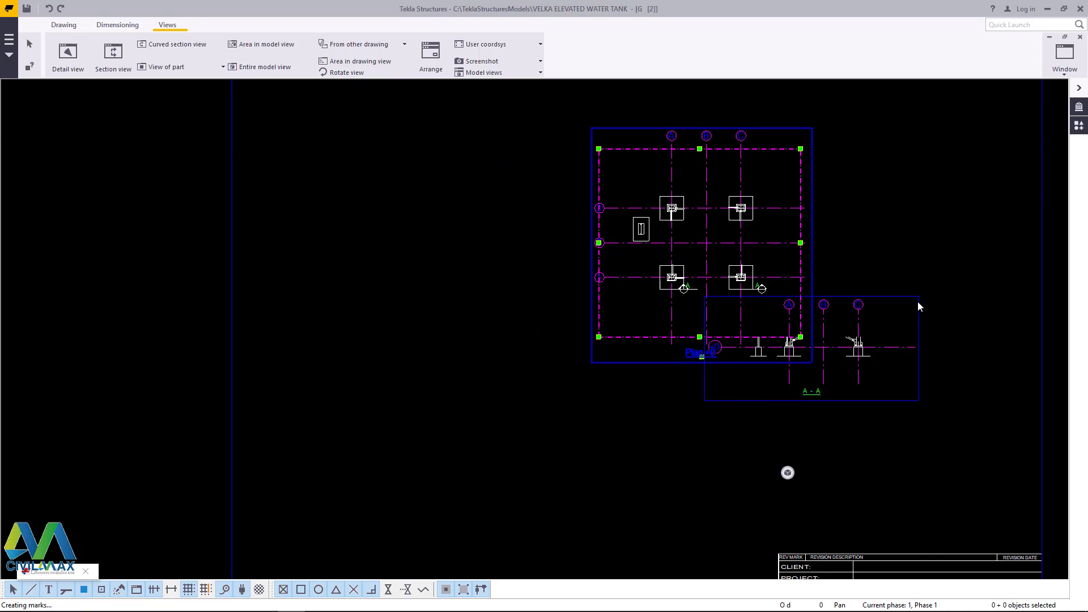
pyautogui.click(918, 301)
pyautogui.moveTo(905, 312); pyautogui.dragTo(527, 489)
pyautogui.scroll(-2, 538, 330)
pyautogui.scroll(2, 414, 403)
pyautogui.scroll(-1, 695, 334)
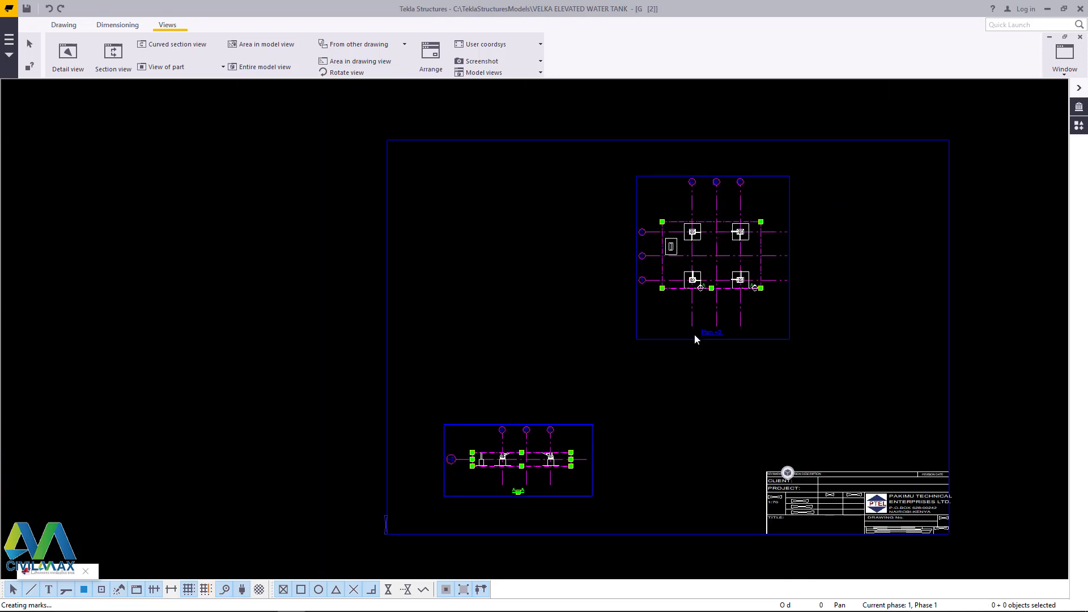
pyautogui.scroll(1, 348, 345)
pyautogui.scroll(-1, 547, 414)
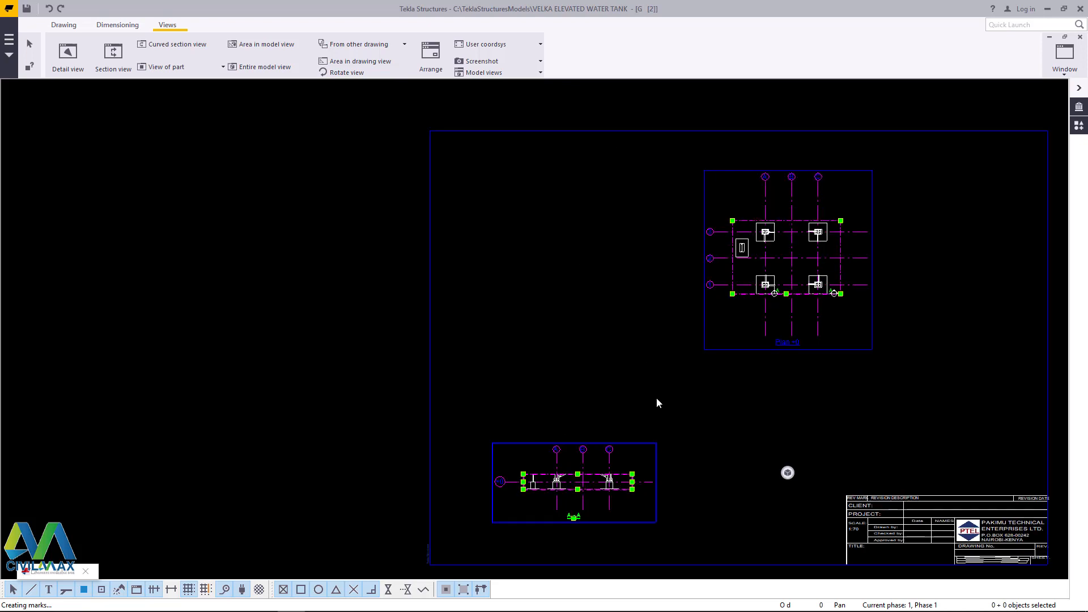
pyautogui.scroll(1, 881, 246)
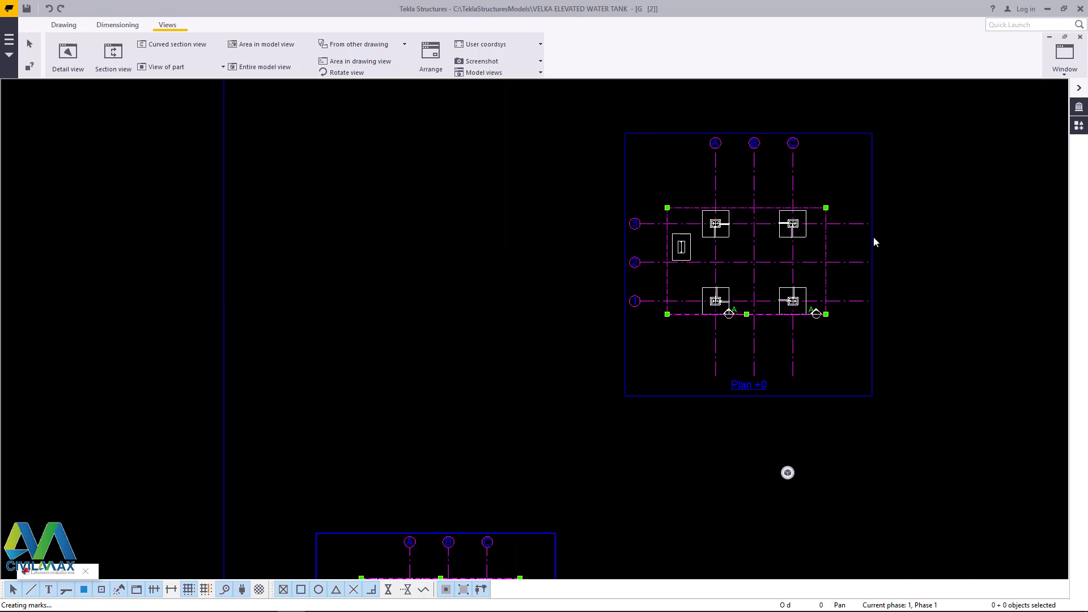
# - Examine the Plan +0 view with its footings and section A marks, and its layout on the sheet
pyautogui.doubleClick(874, 237)
pyautogui.click(997, 124)
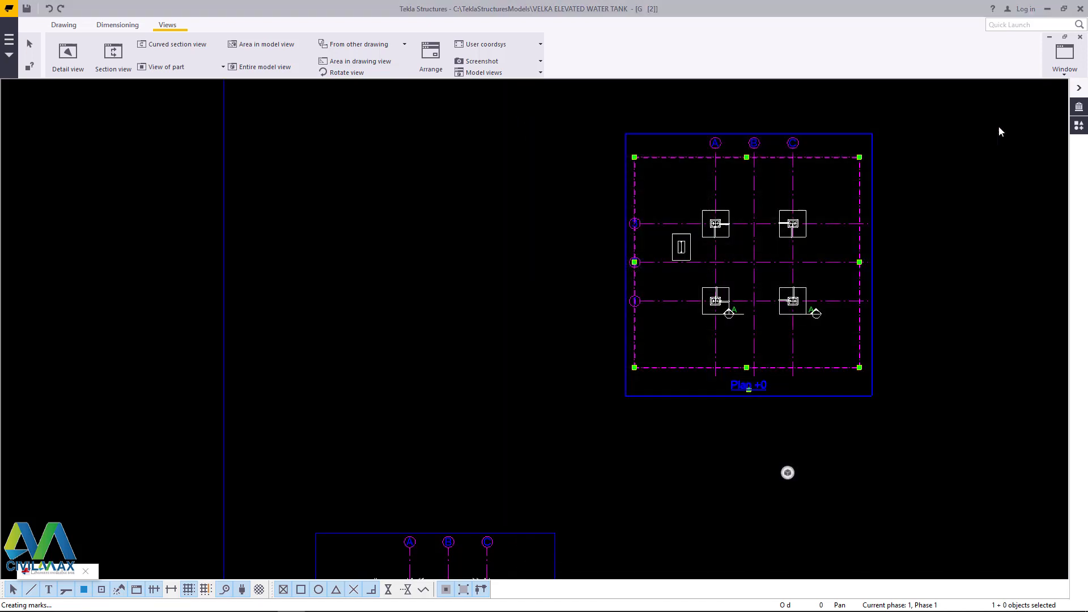
pyautogui.scroll(2, 881, 222)
pyautogui.moveTo(863, 206); pyautogui.dragTo(1020, 221, button='middle')
pyautogui.scroll(1, 926, 403)
pyautogui.scroll(1, 549, 349)
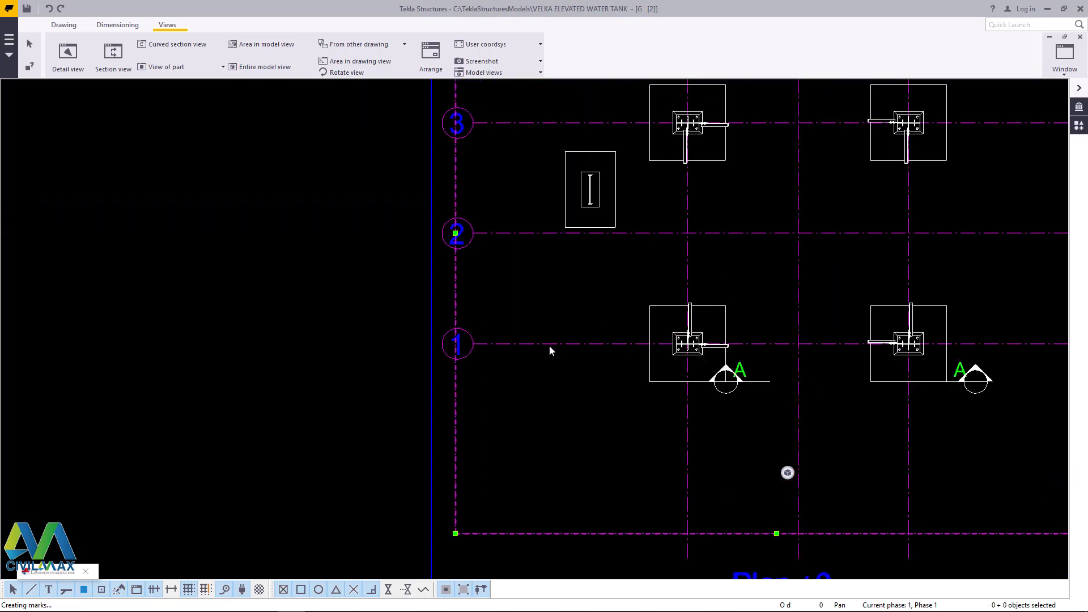
pyautogui.scroll(-2, 607, 345)
pyautogui.scroll(1, 663, 333)
pyautogui.scroll(-1, 775, 331)
pyautogui.scroll(-1, 775, 331)
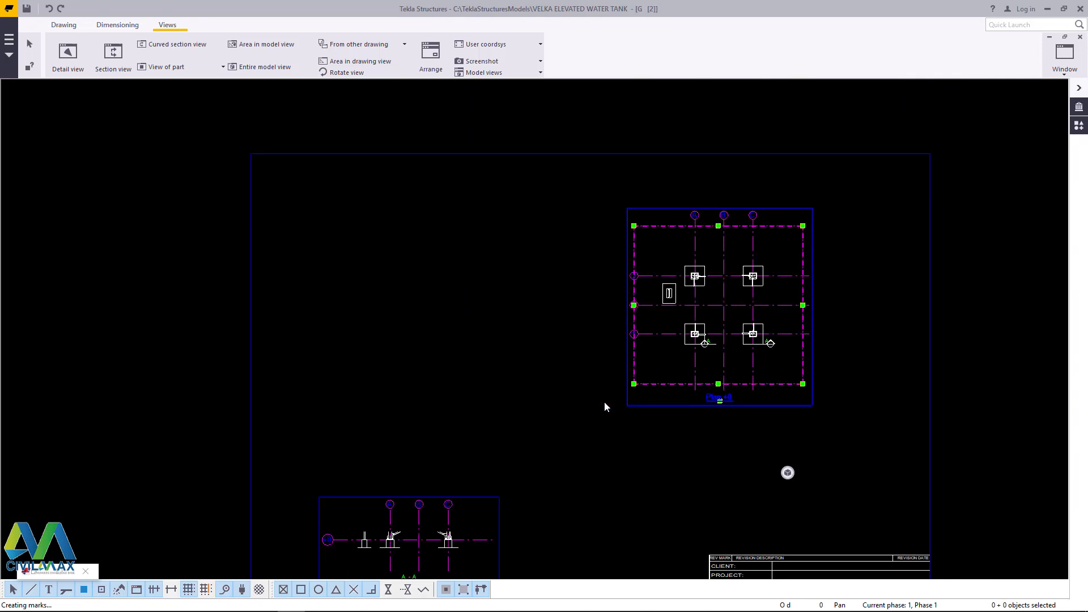
pyautogui.scroll(2, 702, 344)
pyautogui.scroll(-1, 793, 330)
pyautogui.scroll(-1, 795, 328)
pyautogui.scroll(5, 469, 527)
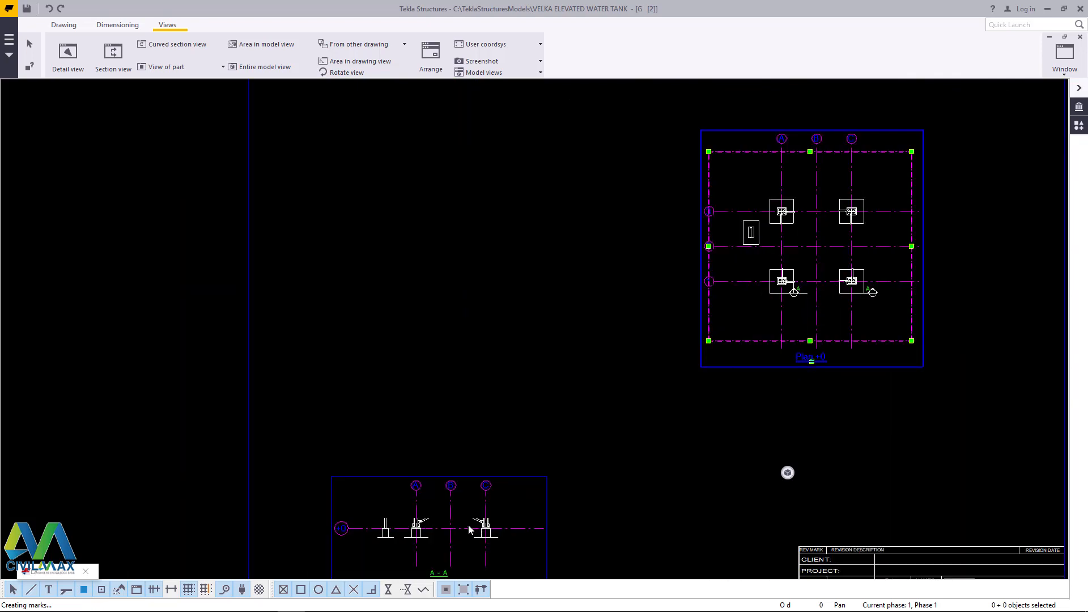
# - Extend the upper boundary of section view A-A upward to just above the +5000 level
pyautogui.scroll(-2, 561, 411)
pyautogui.scroll(4, 442, 465)
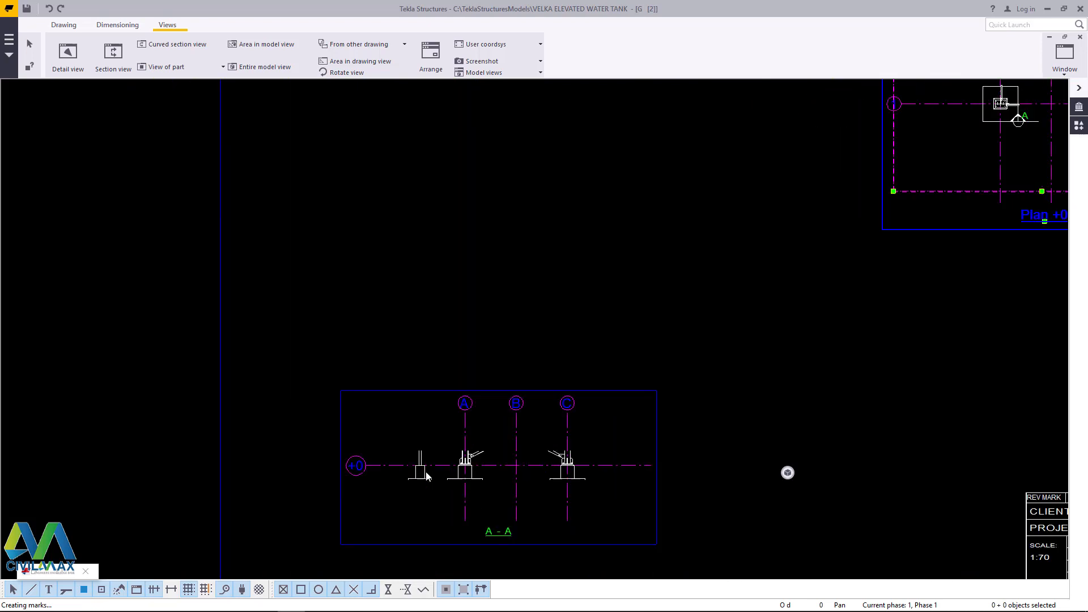
pyautogui.click(448, 456)
pyautogui.click(448, 455)
pyautogui.scroll(-1, 427, 327)
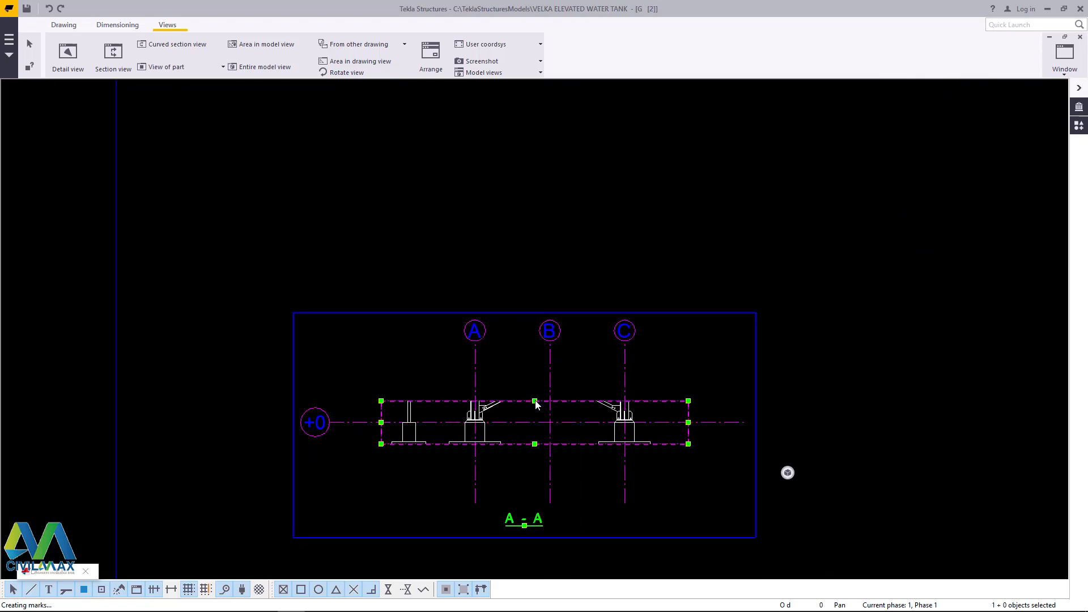
pyautogui.moveTo(535, 401); pyautogui.dragTo(526, 143)
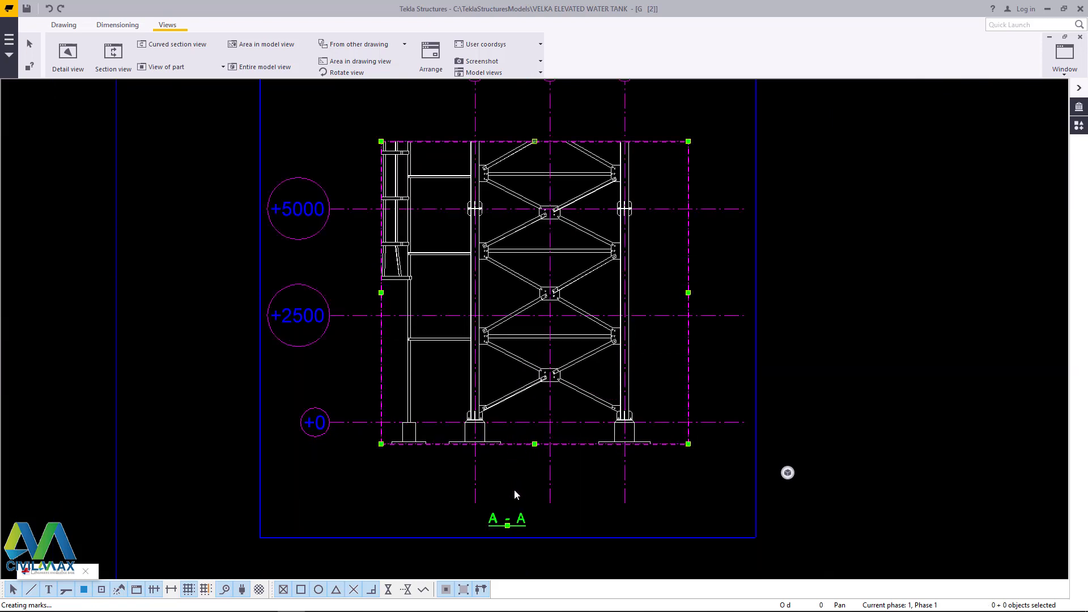
# - Extend section A-A's upper boundary further until it clears the tank platform railing above the +15000 level
pyautogui.scroll(-3, 516, 494)
pyautogui.scroll(2, 516, 384)
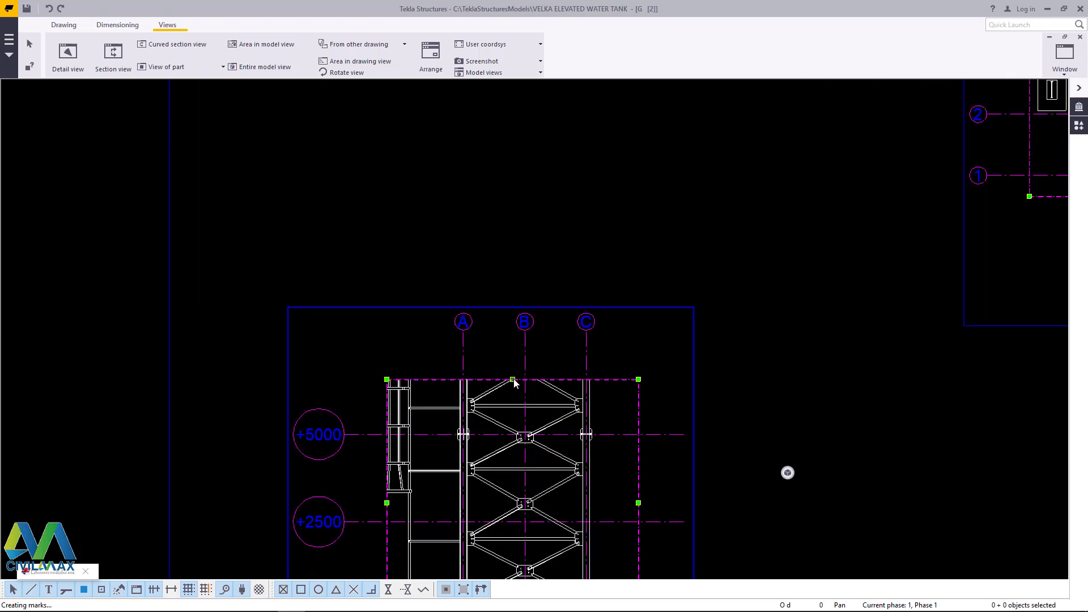
pyautogui.moveTo(512, 380); pyautogui.dragTo(513, 136)
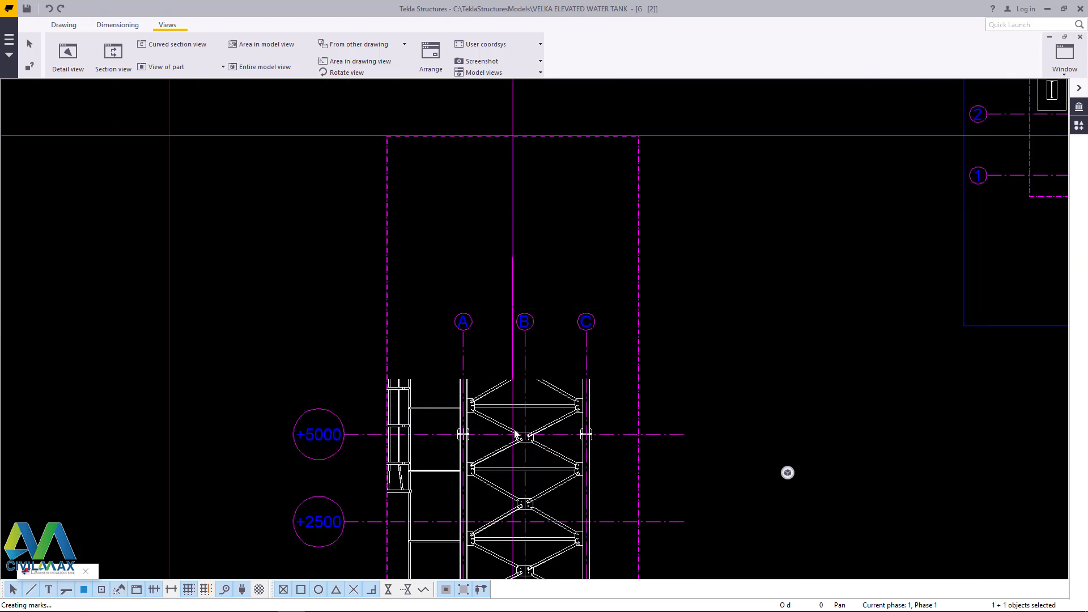
pyautogui.scroll(-4, 516, 446)
pyautogui.scroll(5, 524, 291)
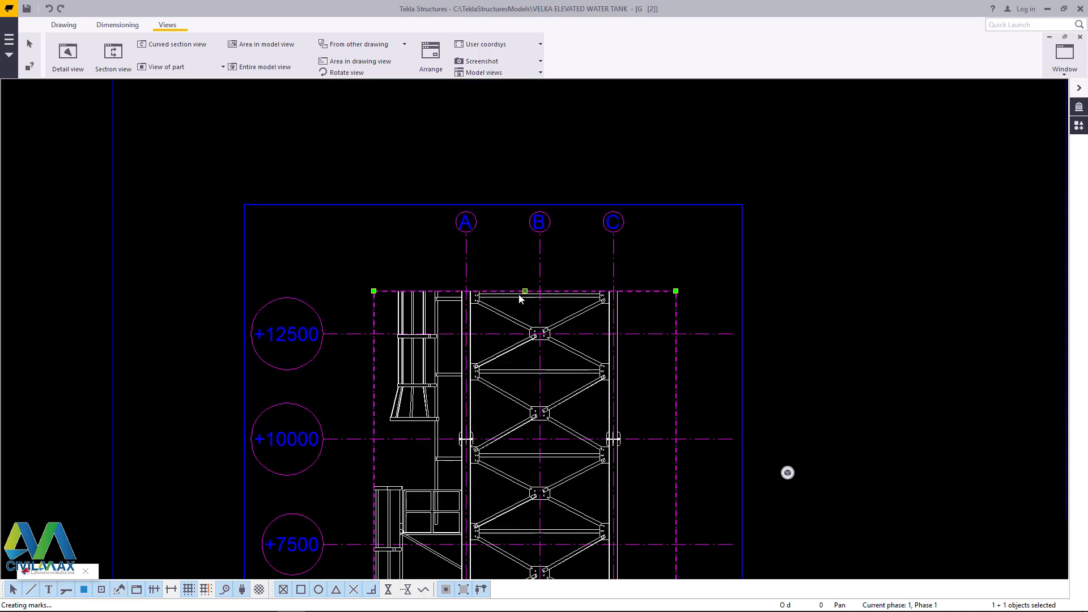
pyautogui.moveTo(524, 292); pyautogui.dragTo(520, 130)
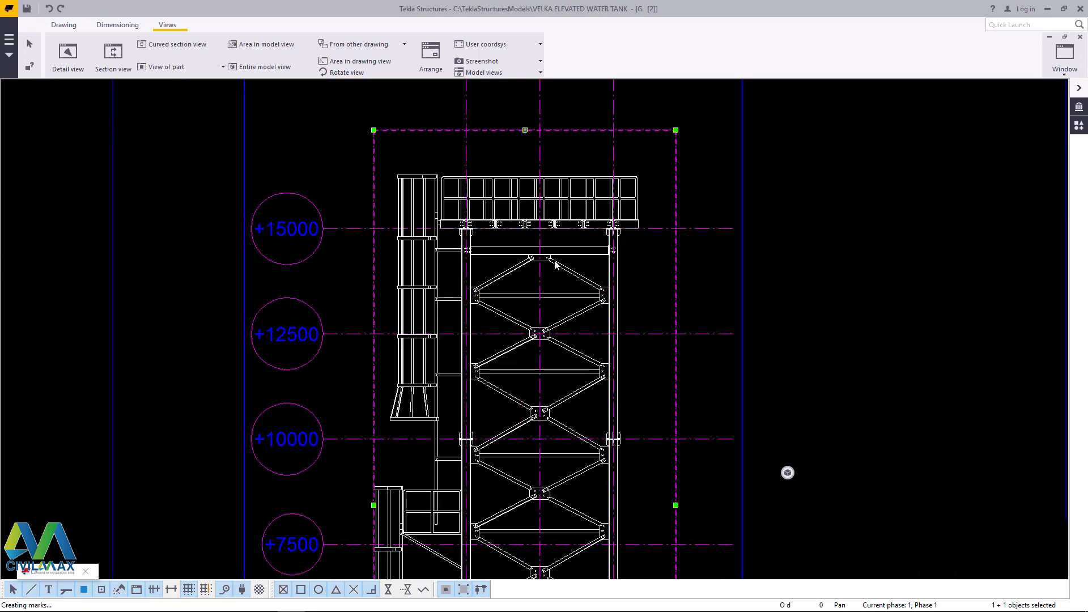
pyautogui.scroll(-4, 555, 262)
pyautogui.scroll(-2, 595, 181)
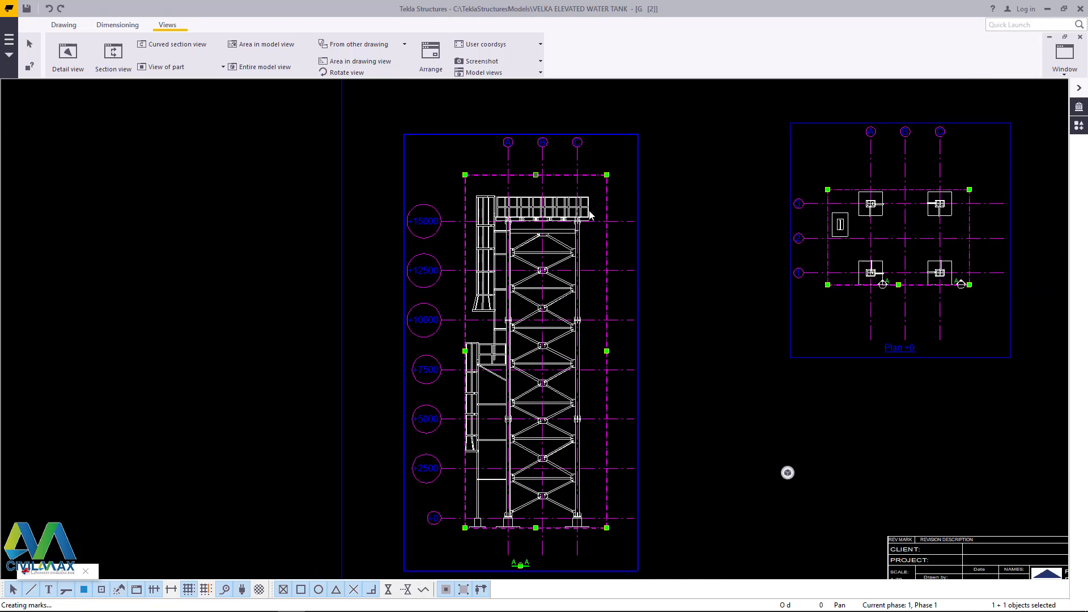
# - Widen section A-A's boundary on the ladder side to the level labels, so it includes the full ladder cage
pyautogui.scroll(-2, 575, 255)
pyautogui.scroll(4, 546, 355)
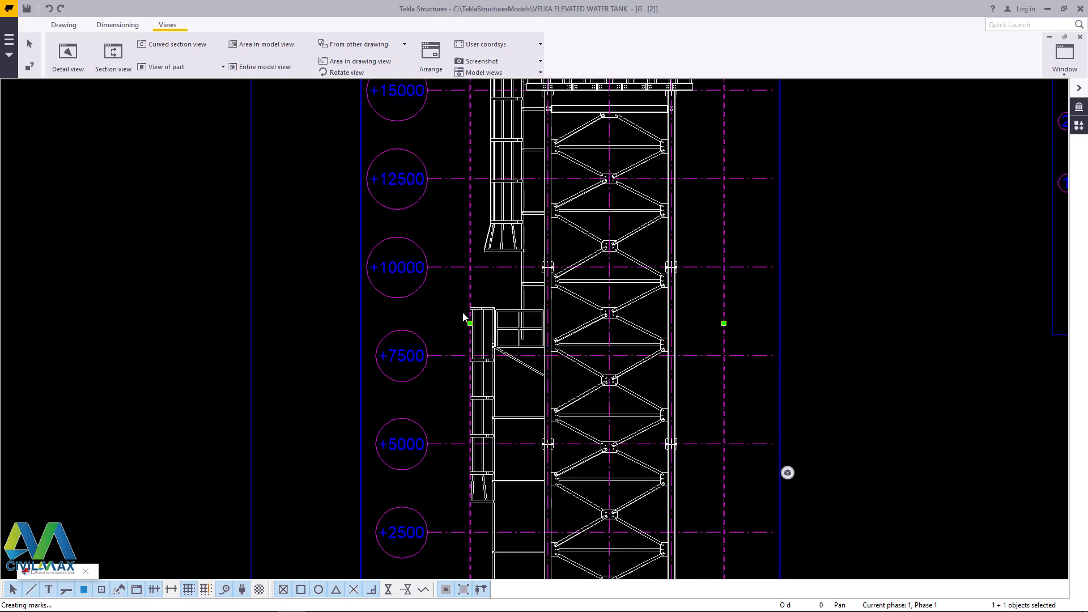
pyautogui.moveTo(466, 328)
pyautogui.mouseDown()
pyautogui.moveTo(403, 318)
pyautogui.moveTo(470, 318)
pyautogui.mouseUp()
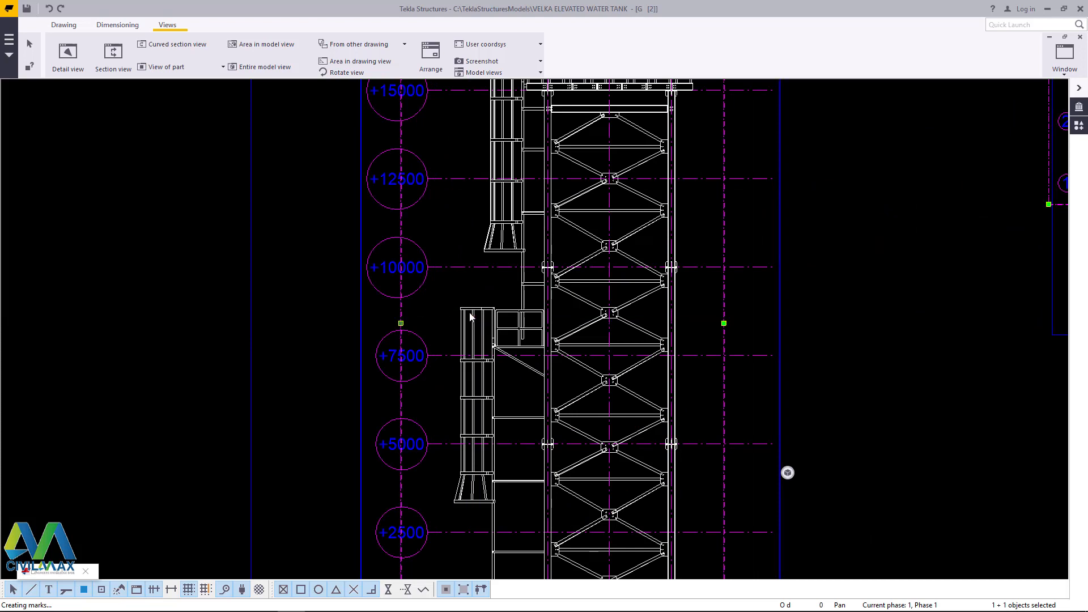
pyautogui.scroll(-1, 418, 303)
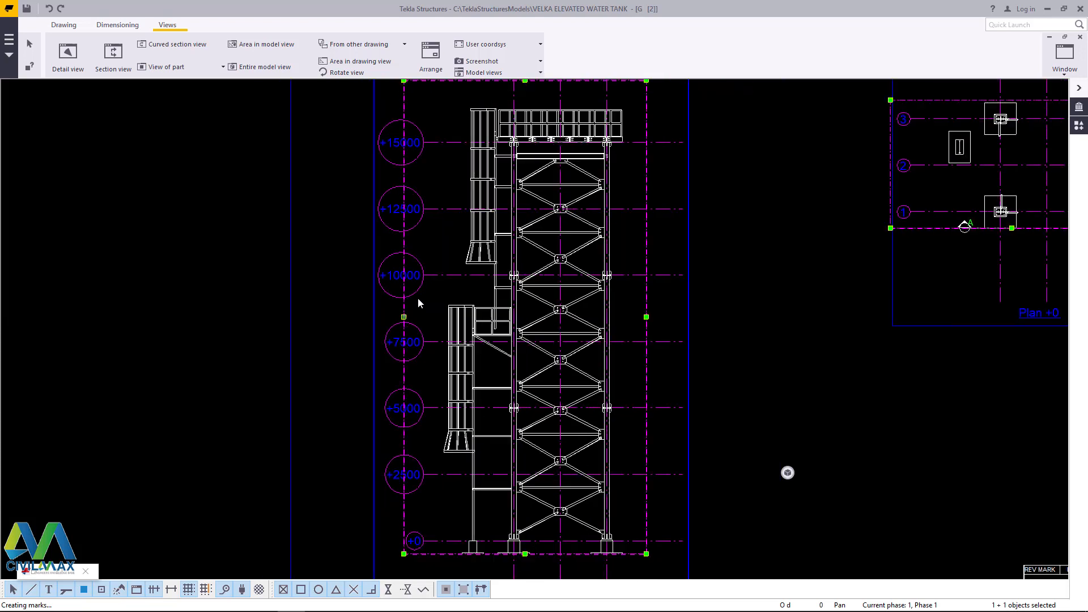
pyautogui.click(758, 217)
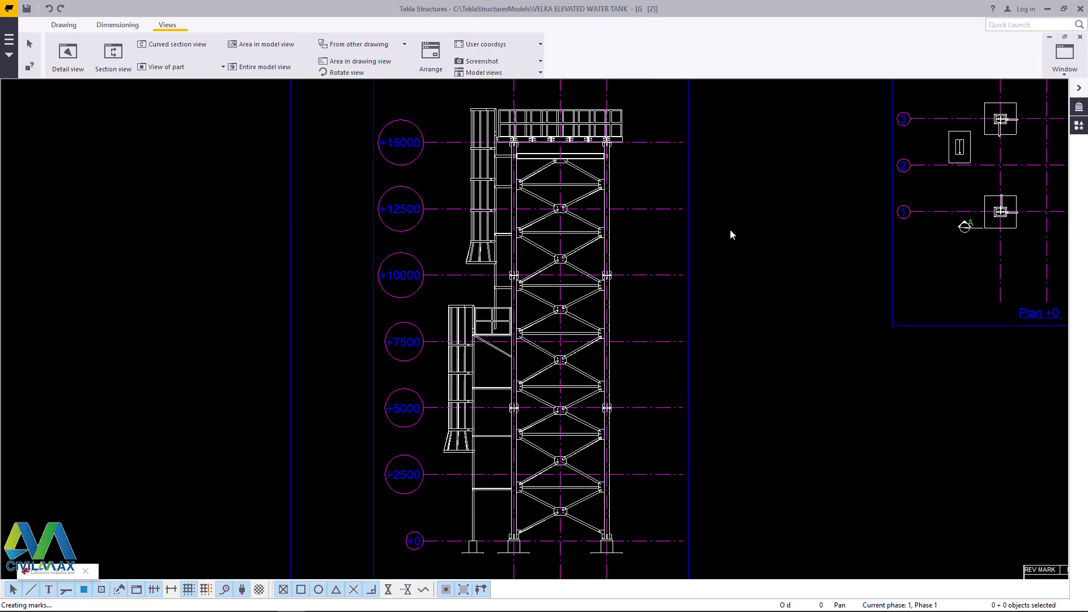
# - Inspect the section A marks beside the row 1 footings in the Plan +0 view
pyautogui.scroll(-2, 350, 297)
pyautogui.scroll(3, 693, 192)
pyautogui.scroll(1, 693, 191)
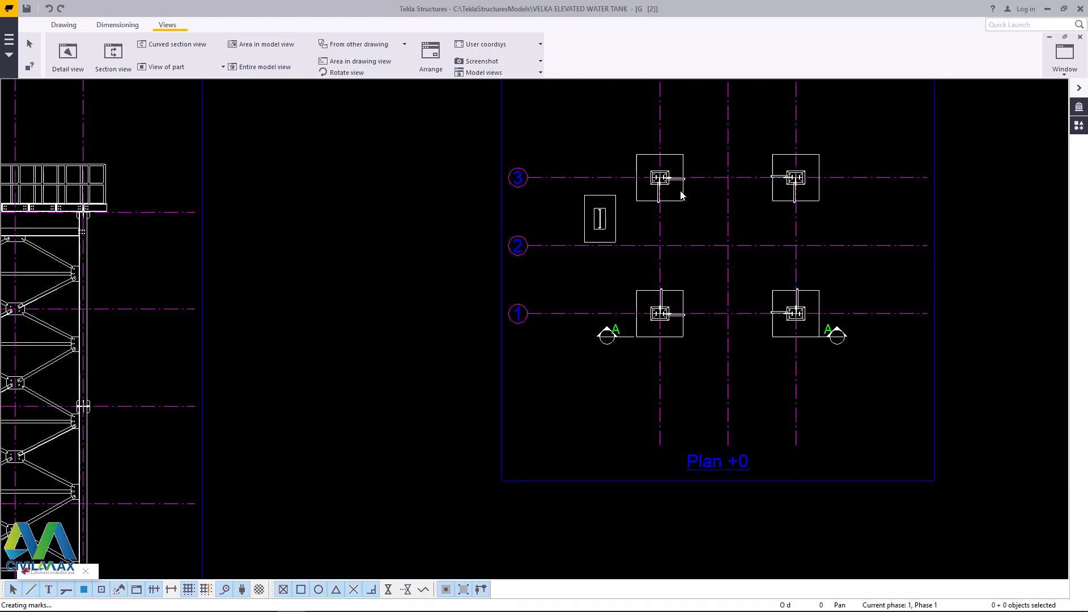
pyautogui.scroll(2, 844, 346)
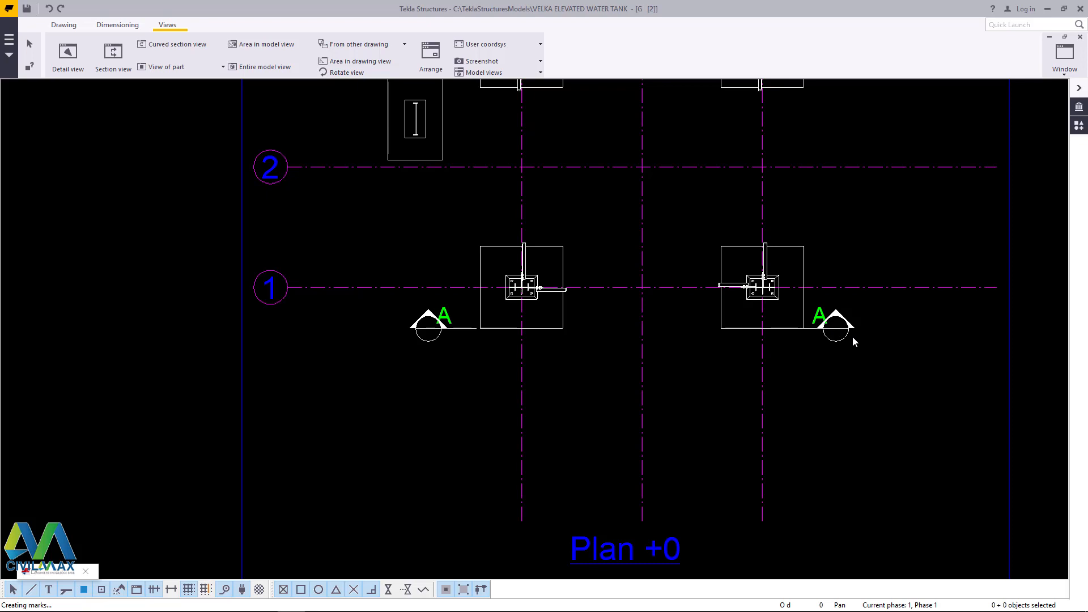
# - Open the section symbol properties of section A in the Plan +0 view, keeping the dialog clear of the row 1 marks
pyautogui.scroll(1, 447, 338)
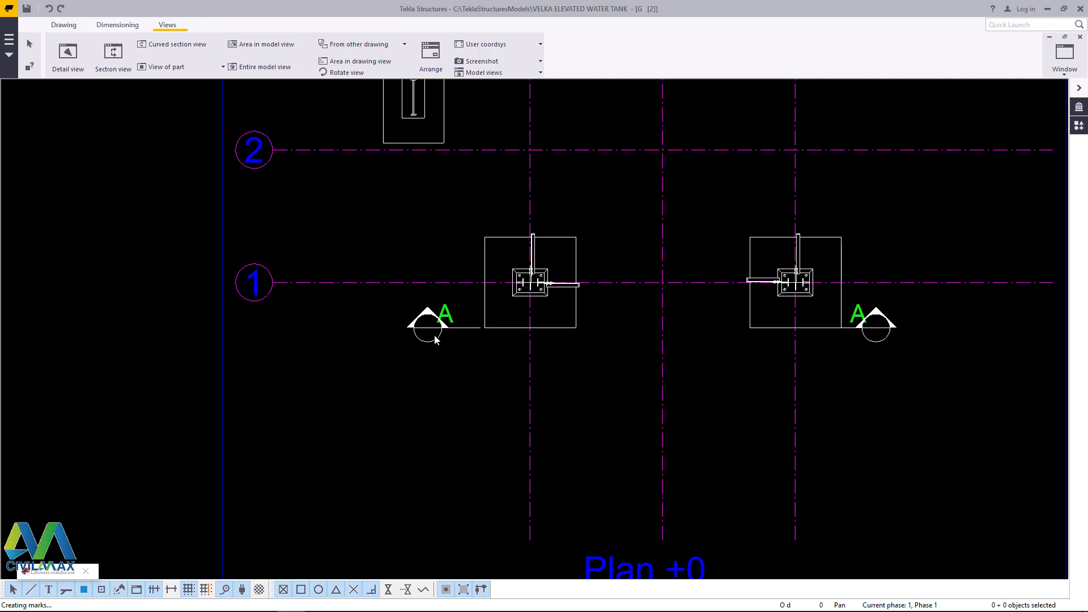
pyautogui.doubleClick(857, 331)
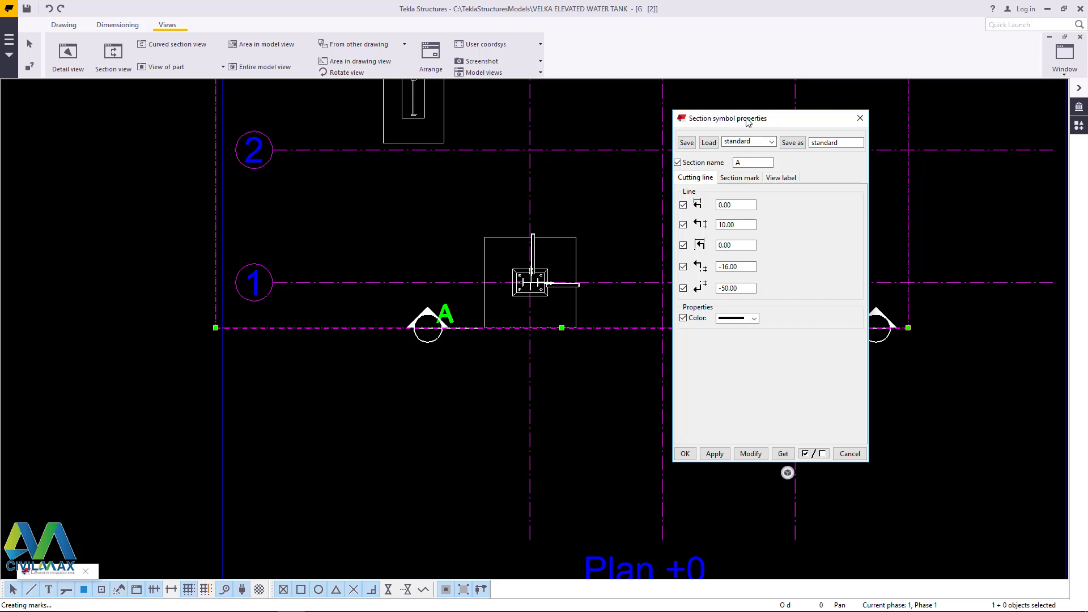
pyautogui.moveTo(746, 127); pyautogui.dragTo(877, 329)
pyautogui.scroll(-3, 217, 354)
pyautogui.scroll(3, 402, 368)
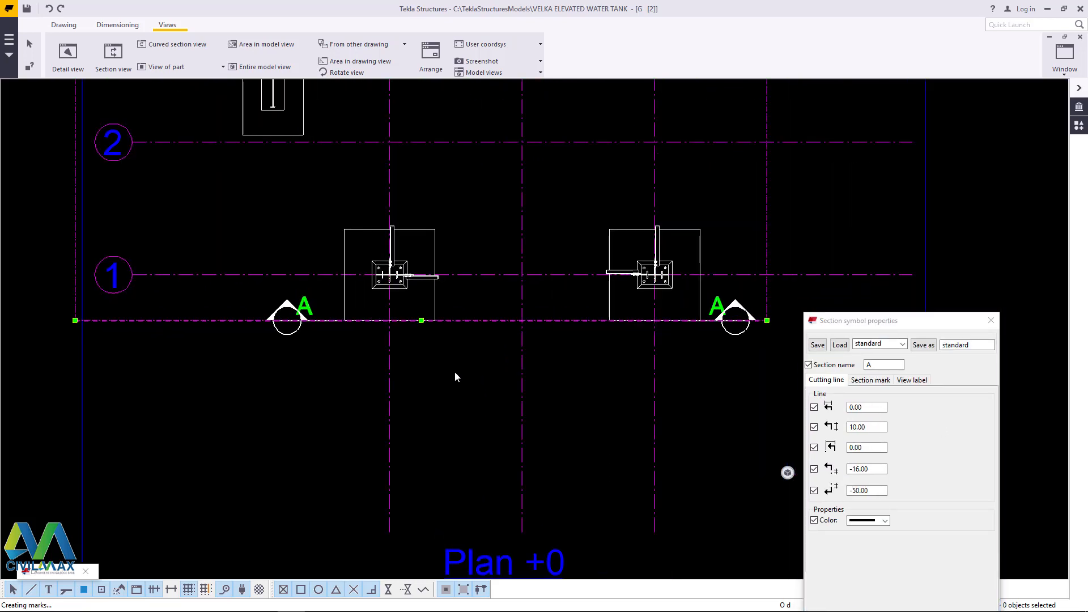
pyautogui.scroll(2, 288, 309)
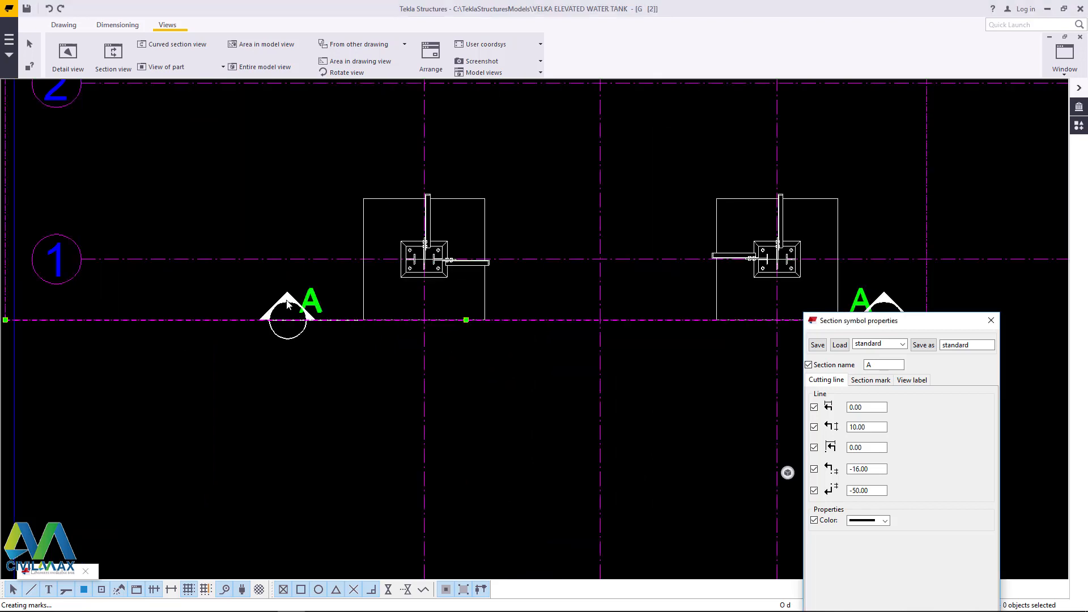
pyautogui.scroll(-1, 237, 308)
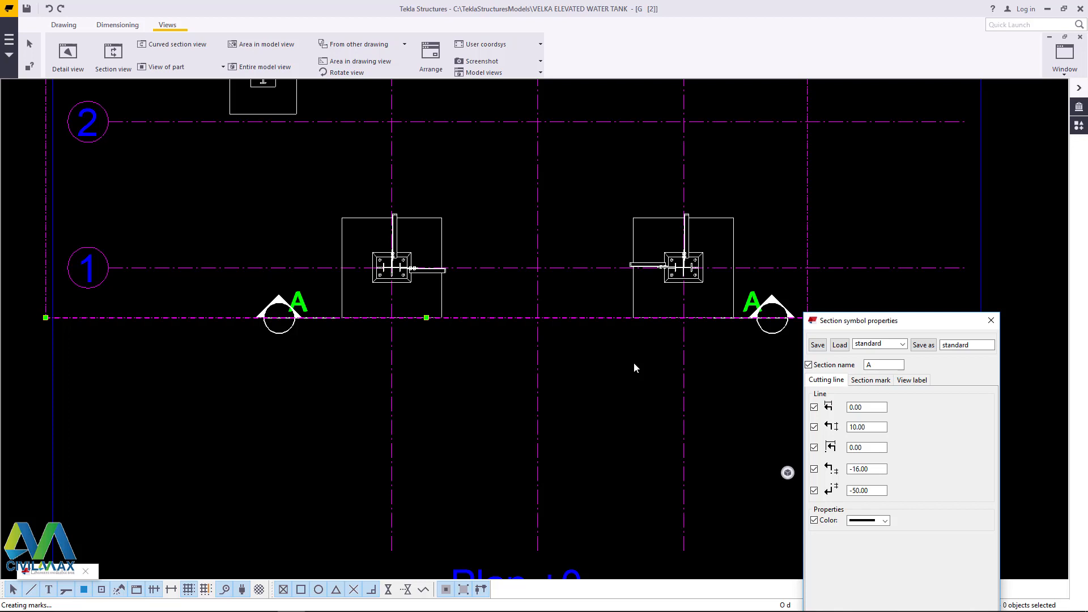
# - Set the left-end offset of section A's cutting line to 20 and apply it to the symbol
pyautogui.moveTo(941, 321); pyautogui.dragTo(945, 175)
pyautogui.scroll(2, 760, 314)
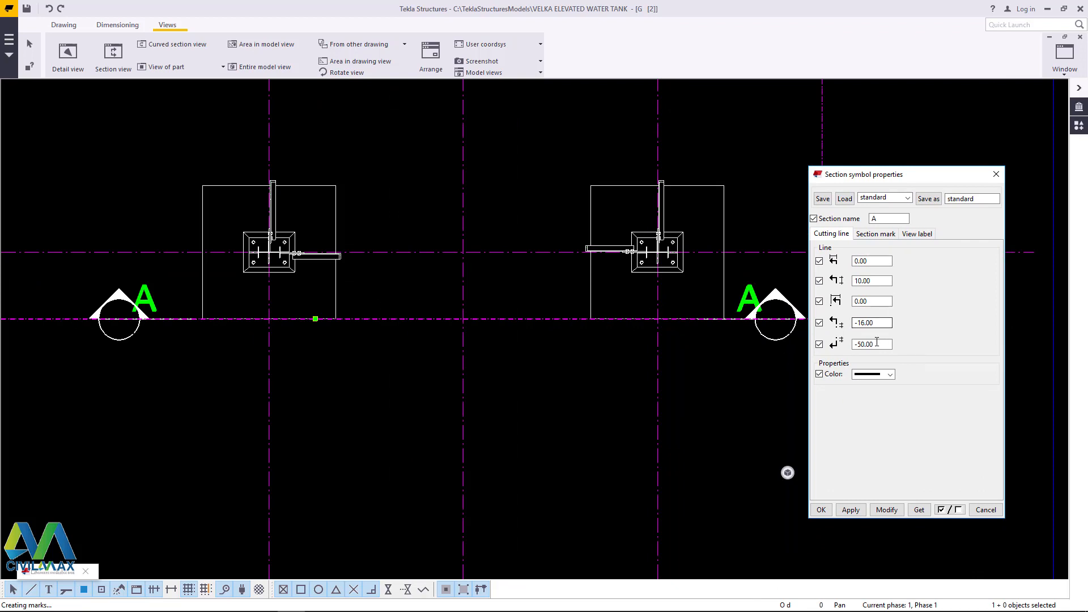
pyautogui.moveTo(877, 343); pyautogui.dragTo(850, 344)
pyautogui.write('20')
pyautogui.click(884, 510)
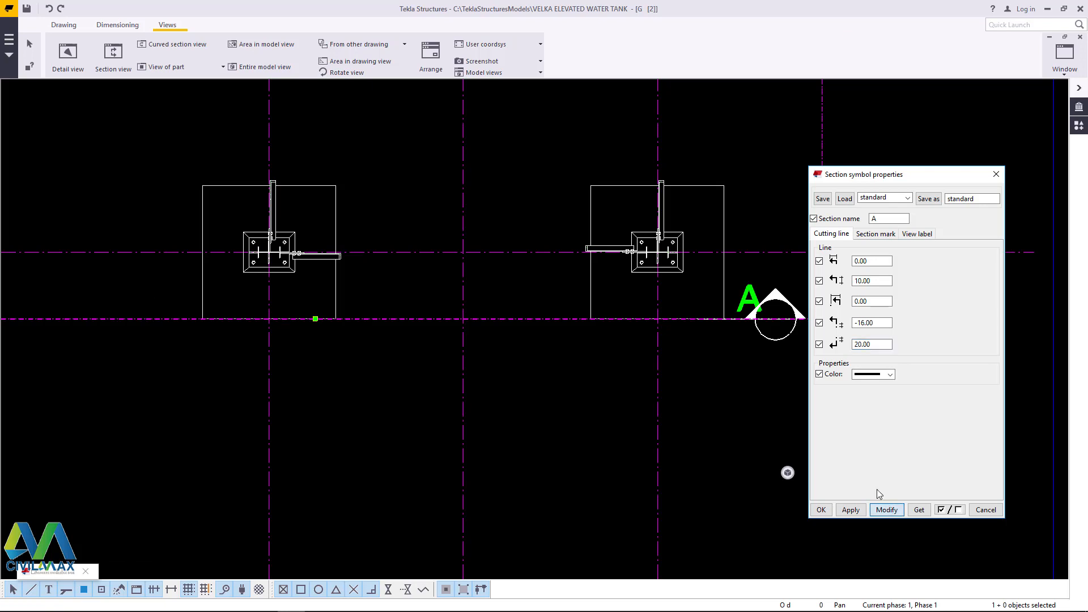
pyautogui.scroll(-5, 437, 318)
pyautogui.scroll(3, 170, 326)
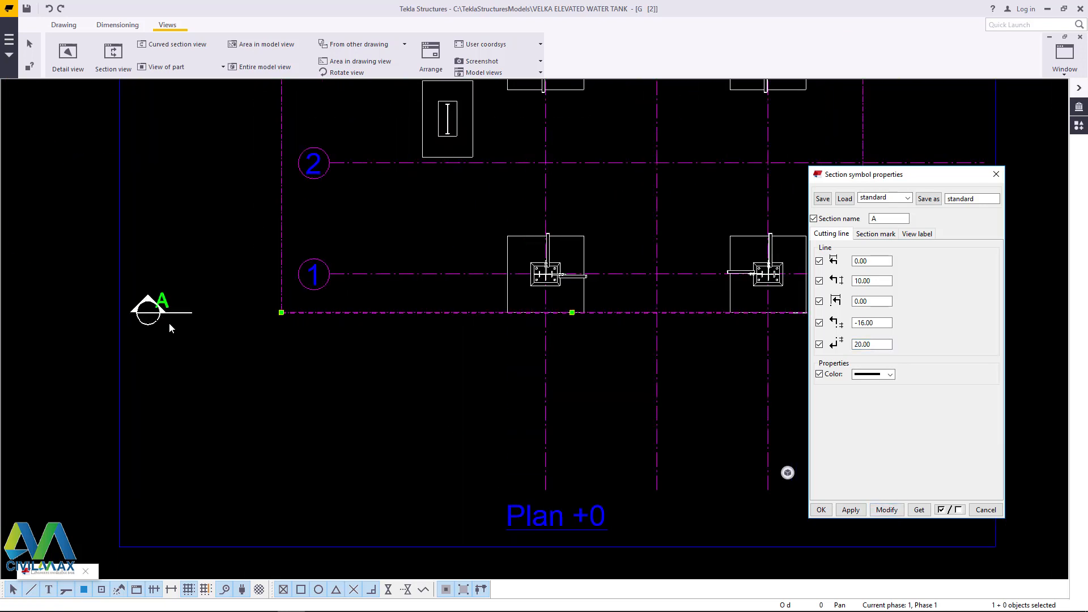
pyautogui.scroll(2, 169, 323)
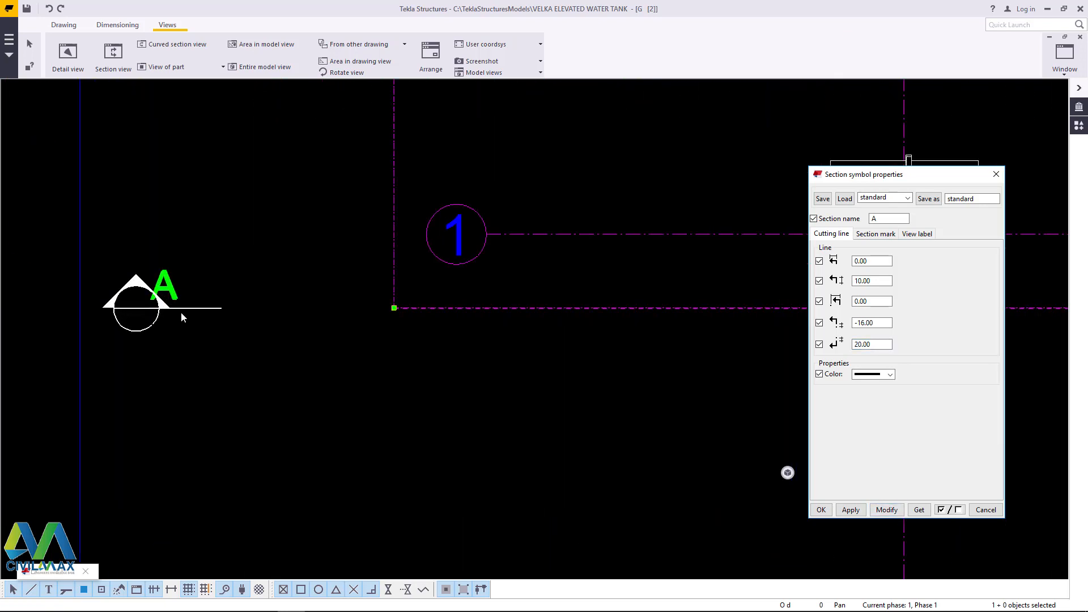
# - Examine the section mark settings and the available left symbols against the A marks at both ends of the cutting line
pyautogui.click(880, 234)
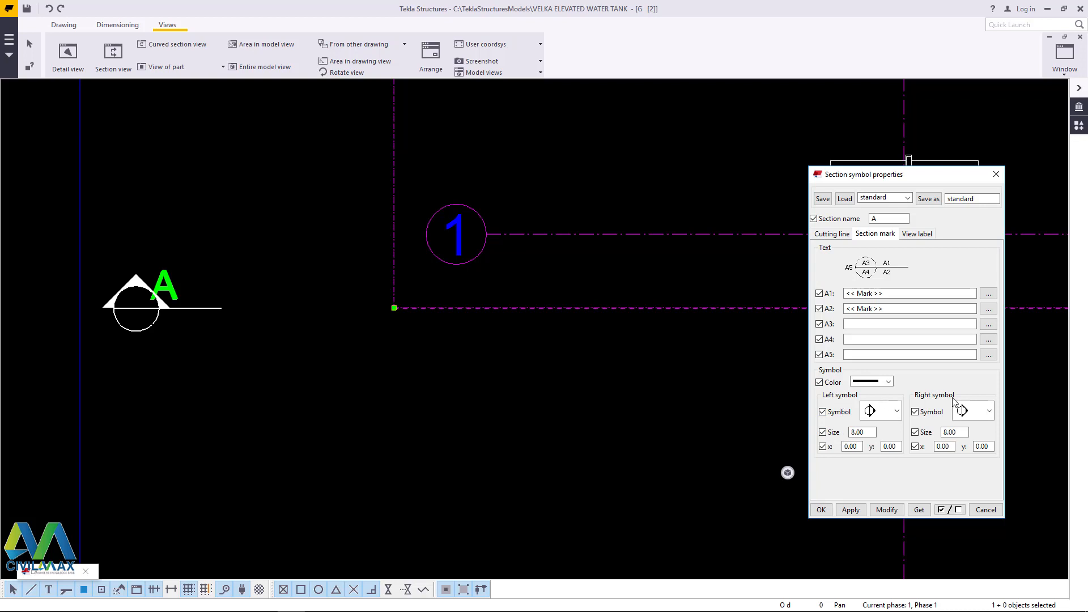
pyautogui.scroll(-3, 233, 331)
pyautogui.scroll(-2, 170, 335)
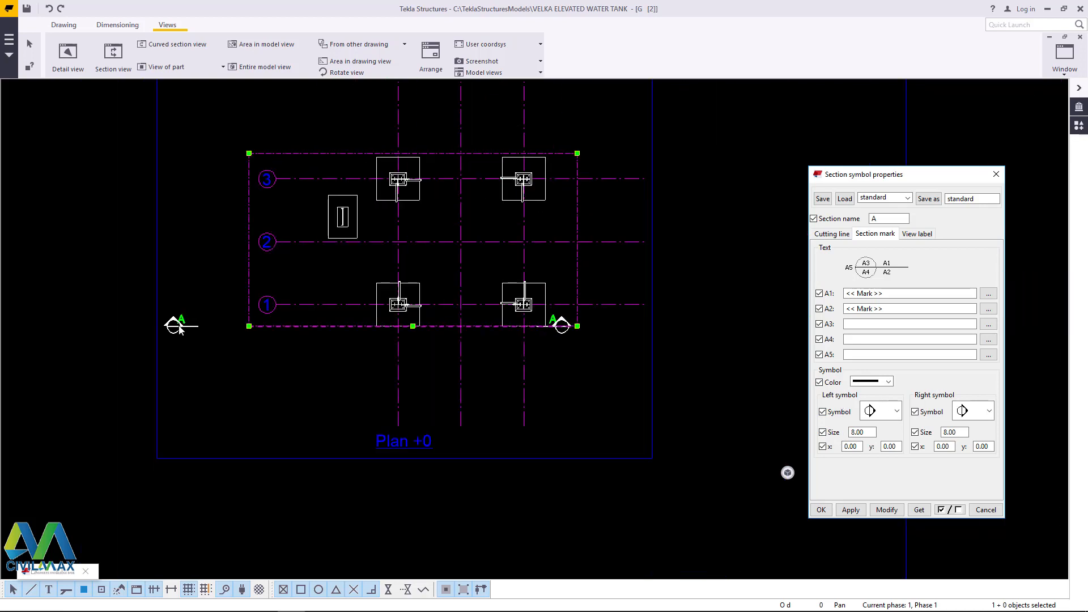
pyautogui.scroll(2, 567, 328)
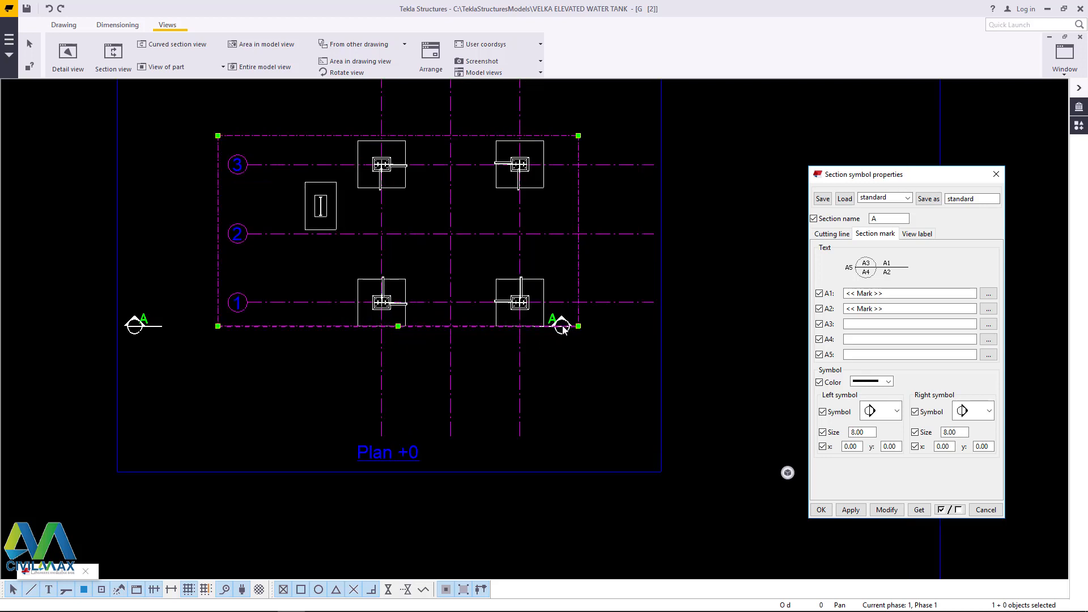
pyautogui.scroll(1, 91, 334)
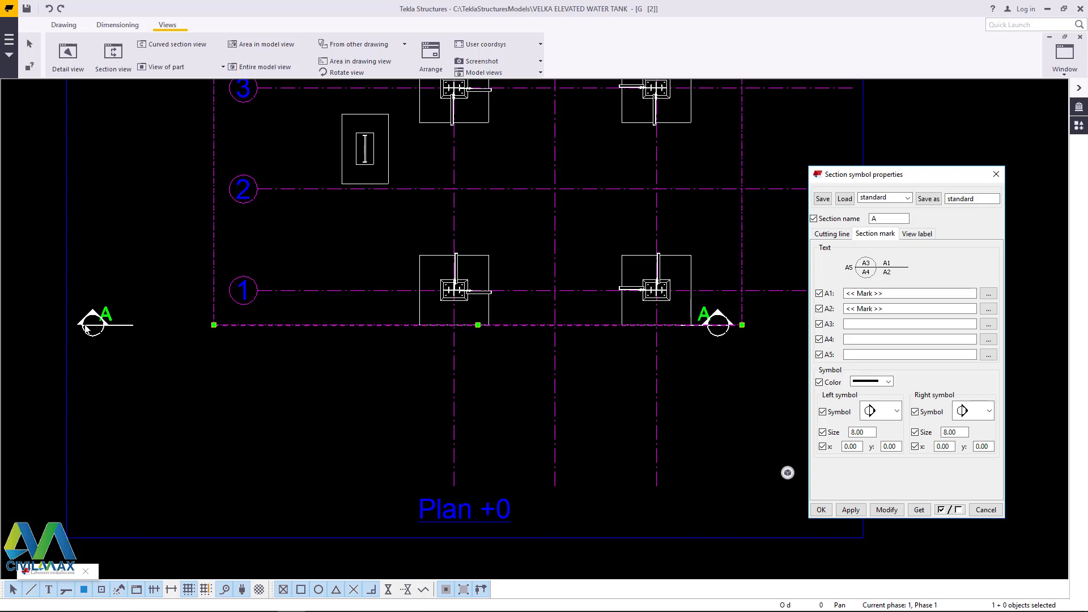
pyautogui.scroll(1, 87, 327)
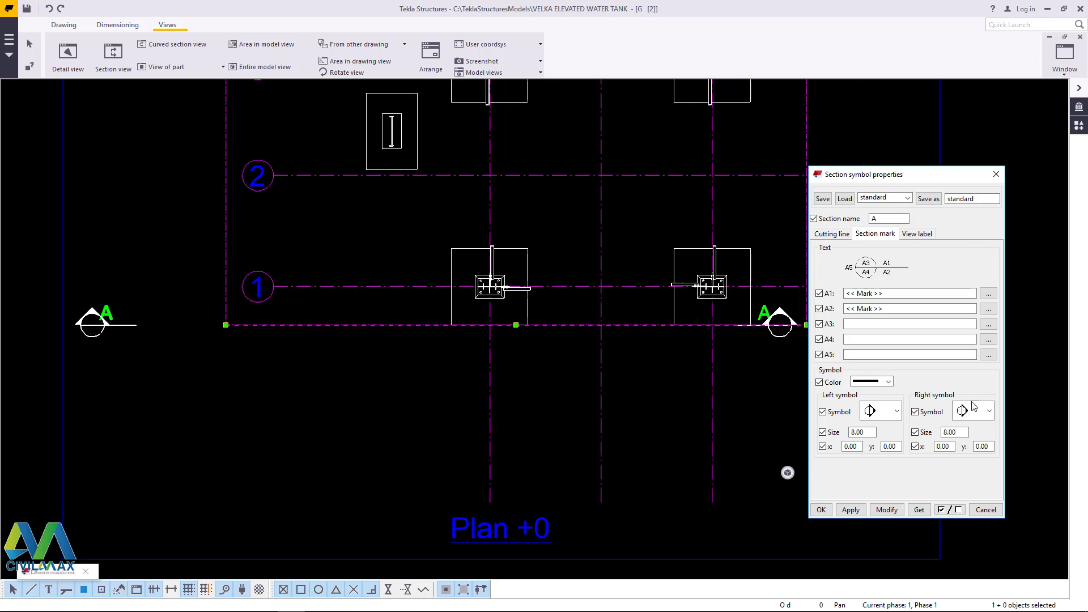
pyautogui.click(896, 414)
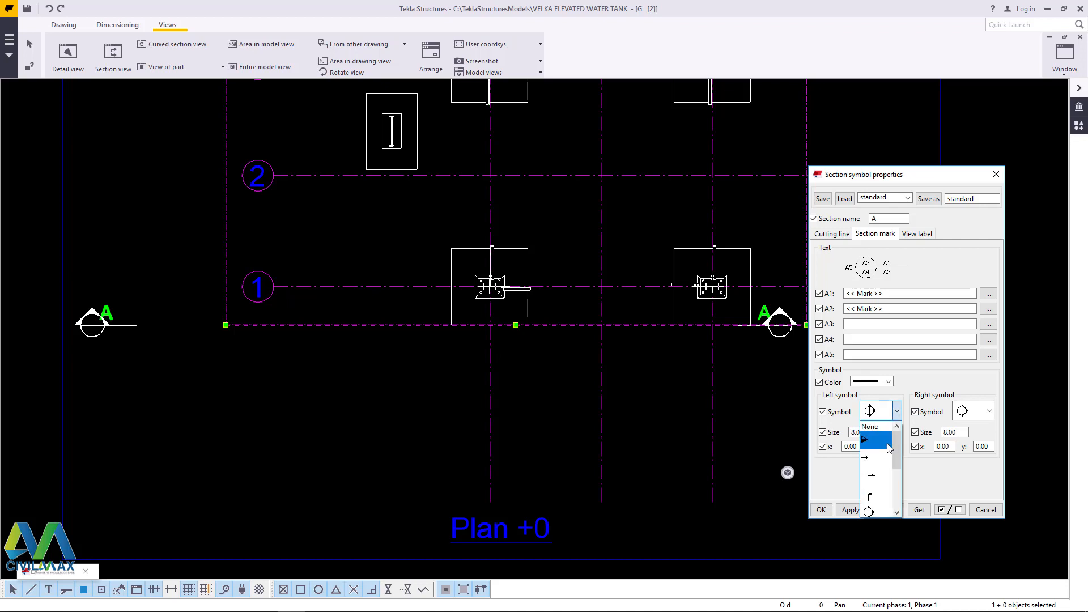
pyautogui.moveTo(900, 442); pyautogui.dragTo(906, 489)
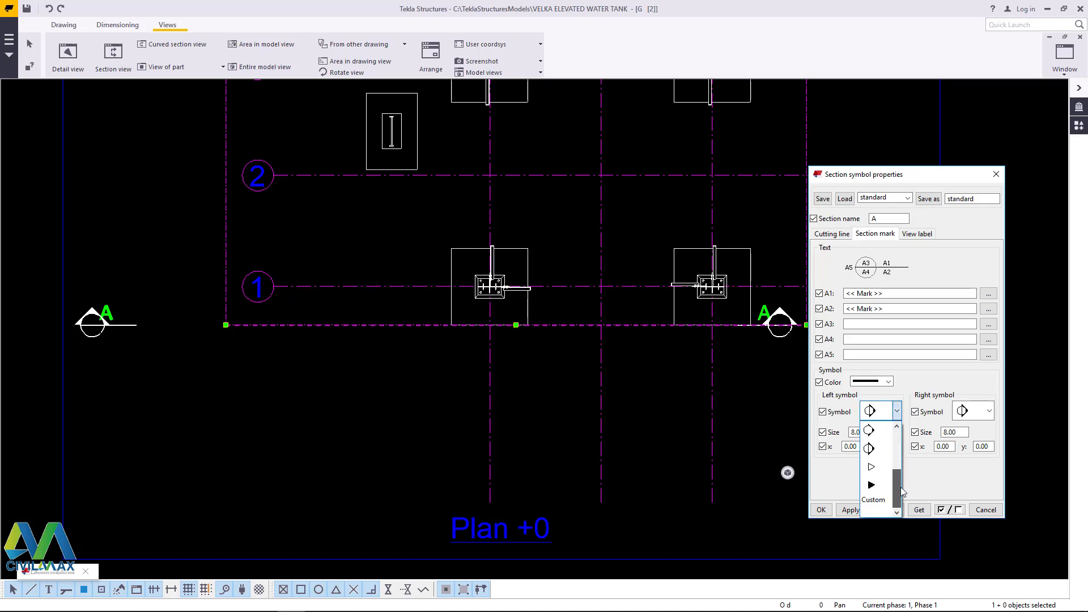
pyautogui.scroll(2, 992, 416)
# - Choose the circle with the filled arrowhead as both the right and left symbols of section mark A and apply it
pyautogui.click(991, 412)
pyautogui.click(990, 413)
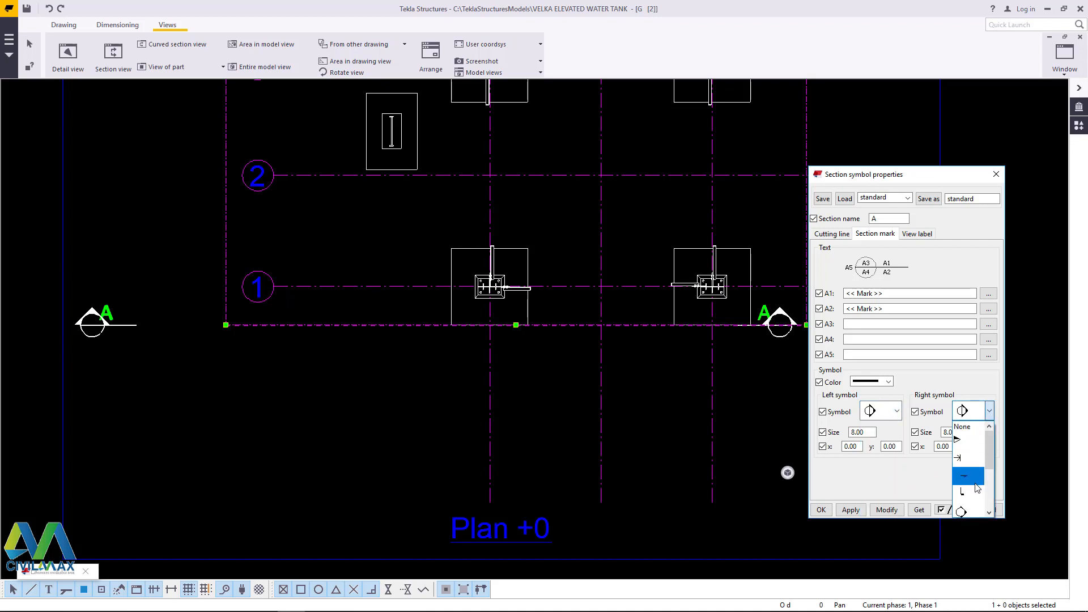
pyautogui.moveTo(989, 443); pyautogui.dragTo(988, 483)
pyautogui.click(971, 448)
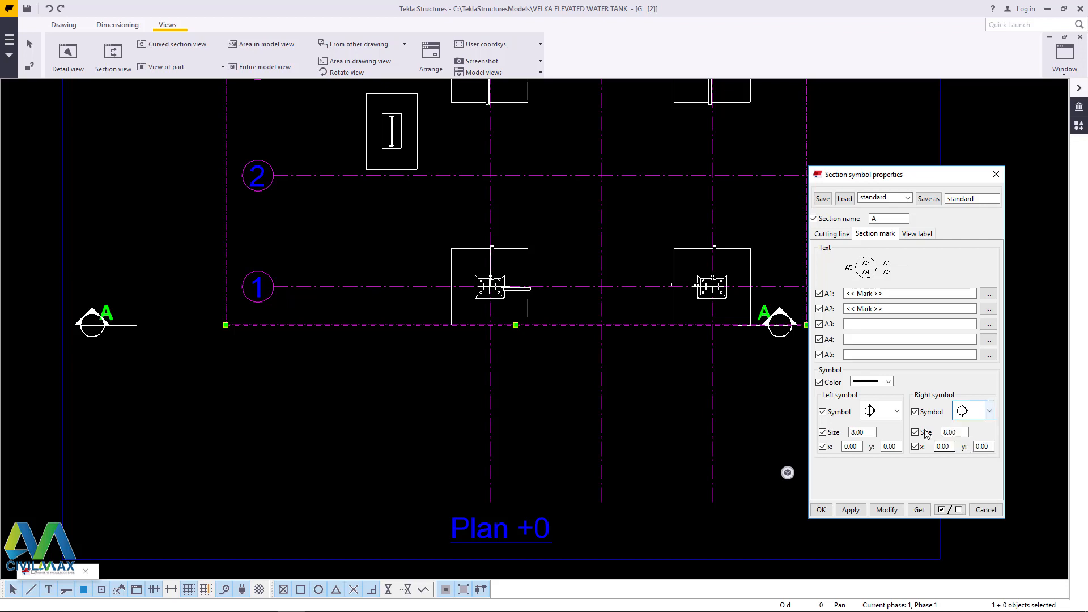
pyautogui.click(894, 407)
pyautogui.moveTo(896, 485); pyautogui.dragTo(896, 484)
pyautogui.click(869, 448)
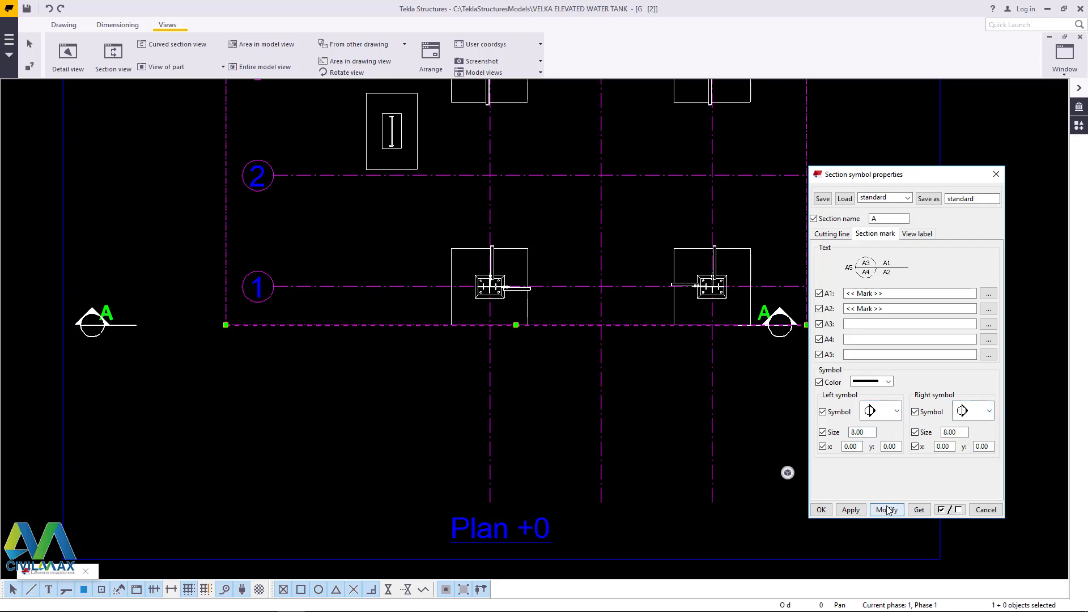
pyautogui.click(889, 511)
# - Review the section mark's symbol sizes and the view label settings of section A, and close the properties
pyautogui.scroll(3, 97, 328)
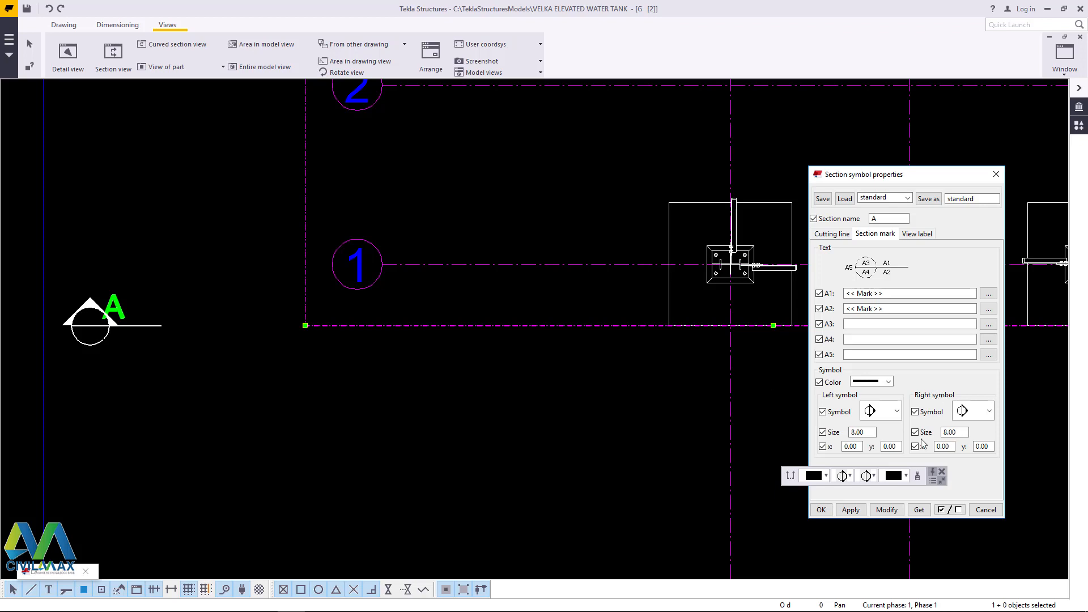
pyautogui.doubleClick(858, 433)
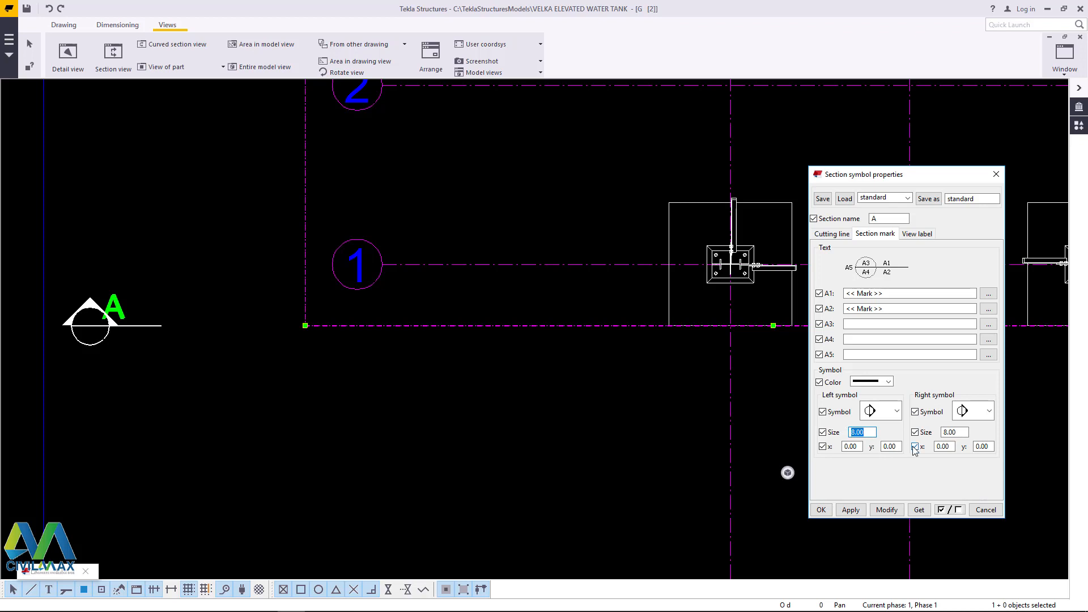
pyautogui.doubleClick(941, 432)
pyautogui.scroll(-2, 244, 365)
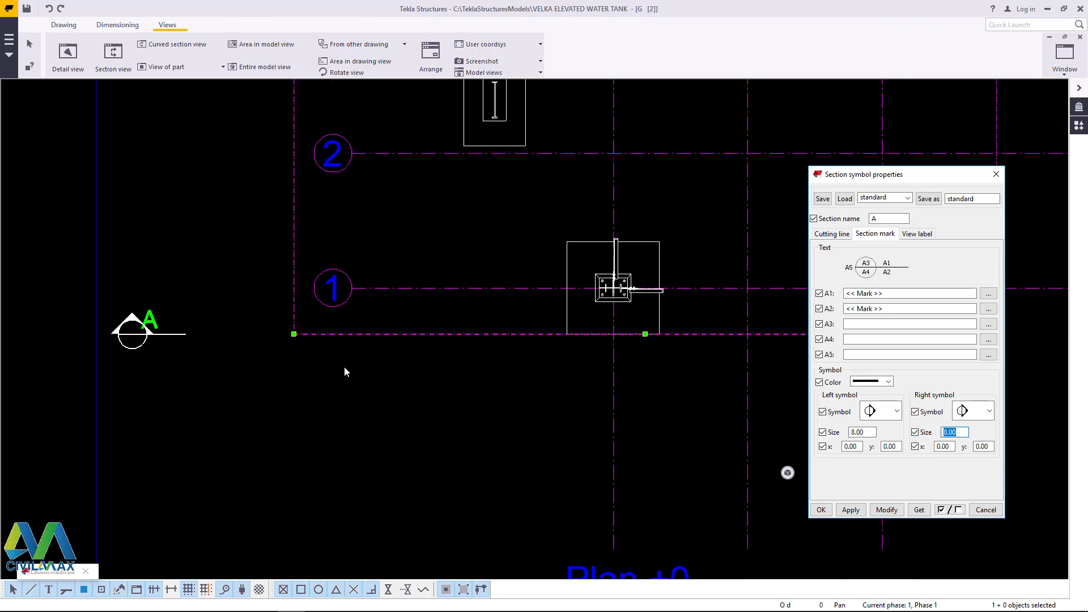
pyautogui.click(918, 235)
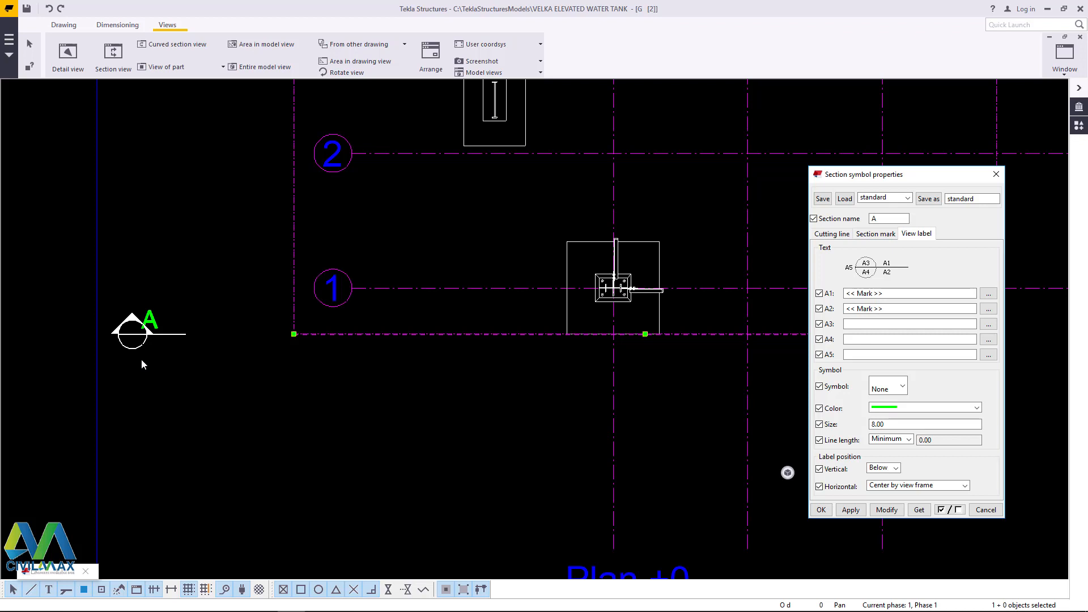
pyautogui.scroll(-2, 141, 358)
pyautogui.scroll(1, 457, 451)
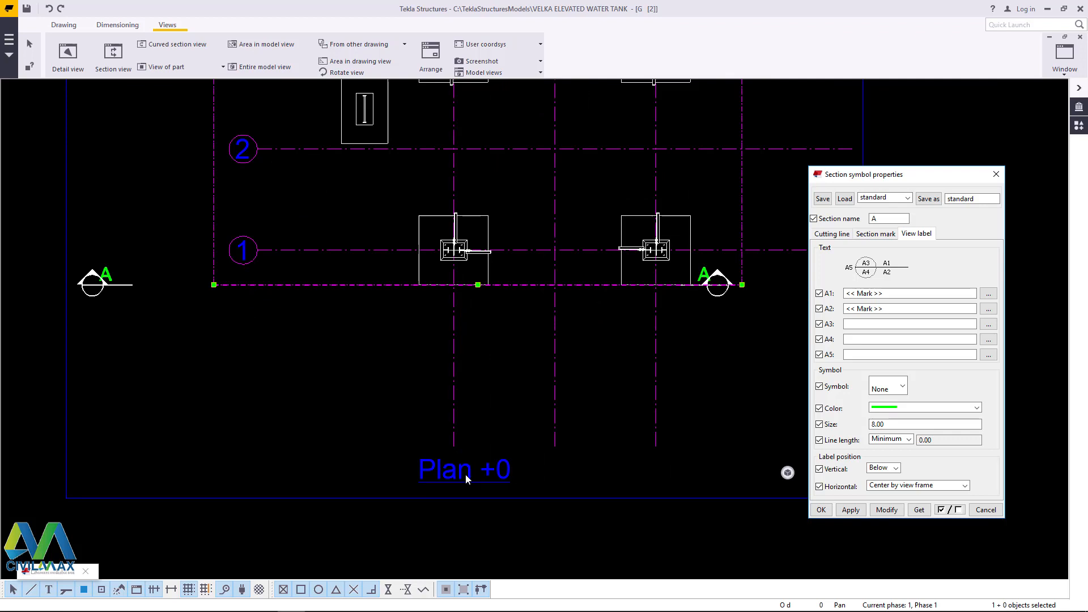
pyautogui.click(875, 237)
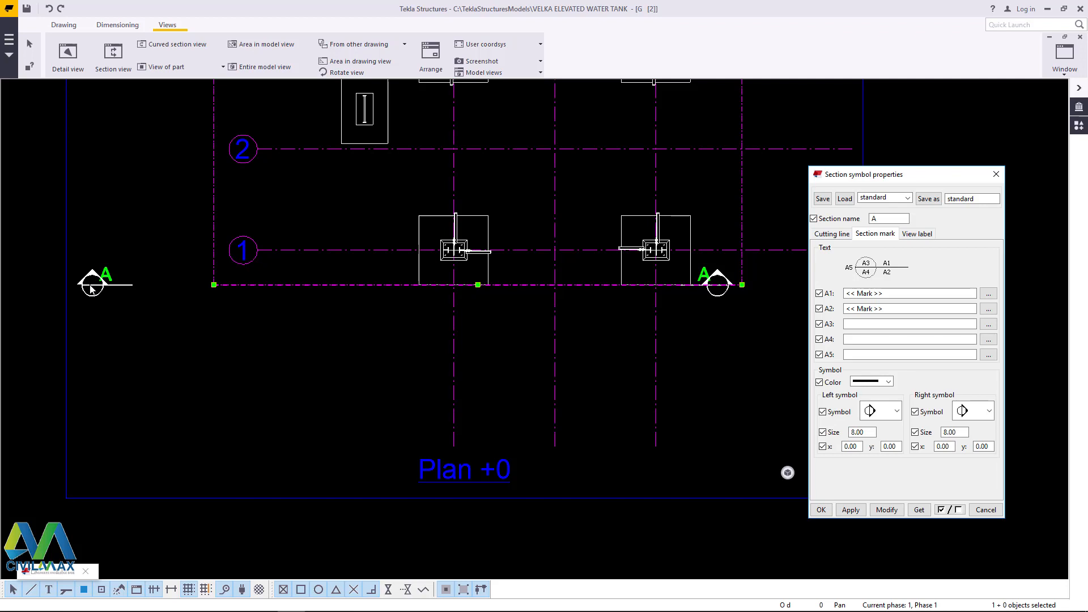
pyautogui.scroll(3, 92, 289)
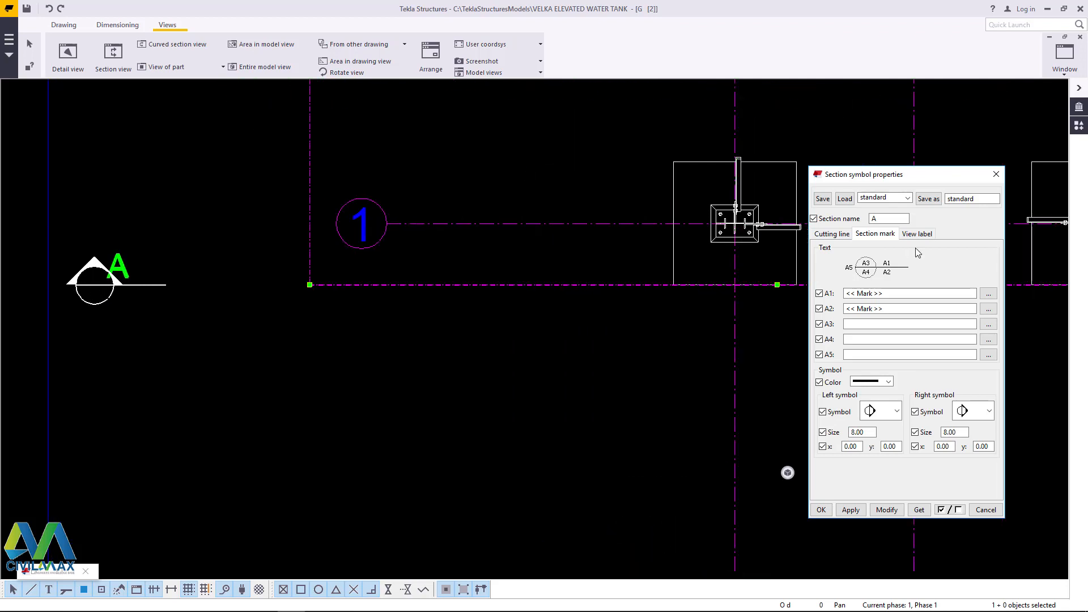
pyautogui.click(990, 175)
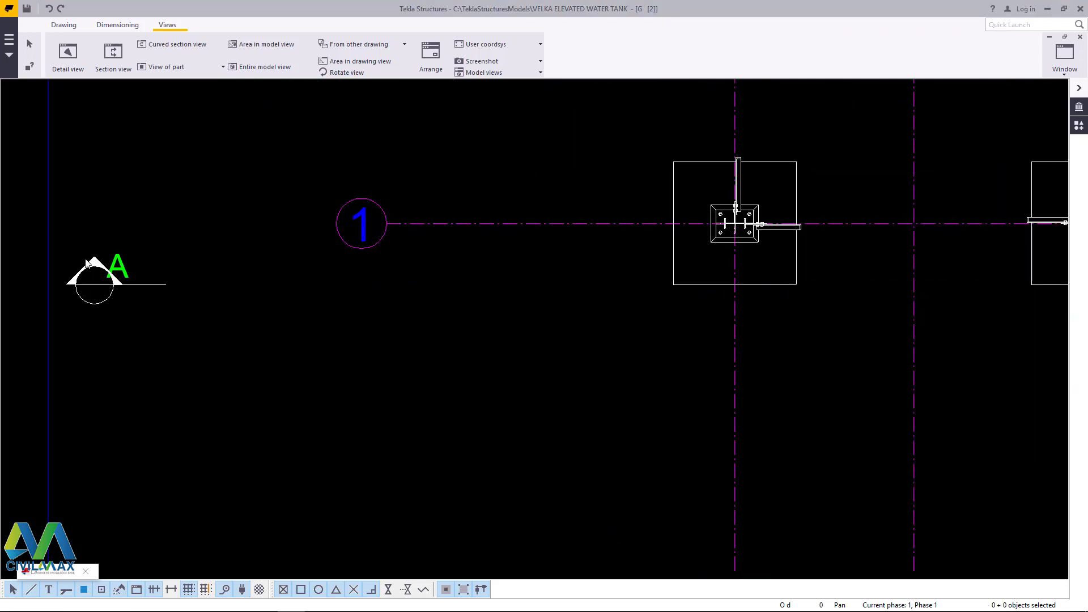
# - Change the font color of the section name in section mark text A1 from green to black and apply it
pyautogui.doubleClick(94, 282)
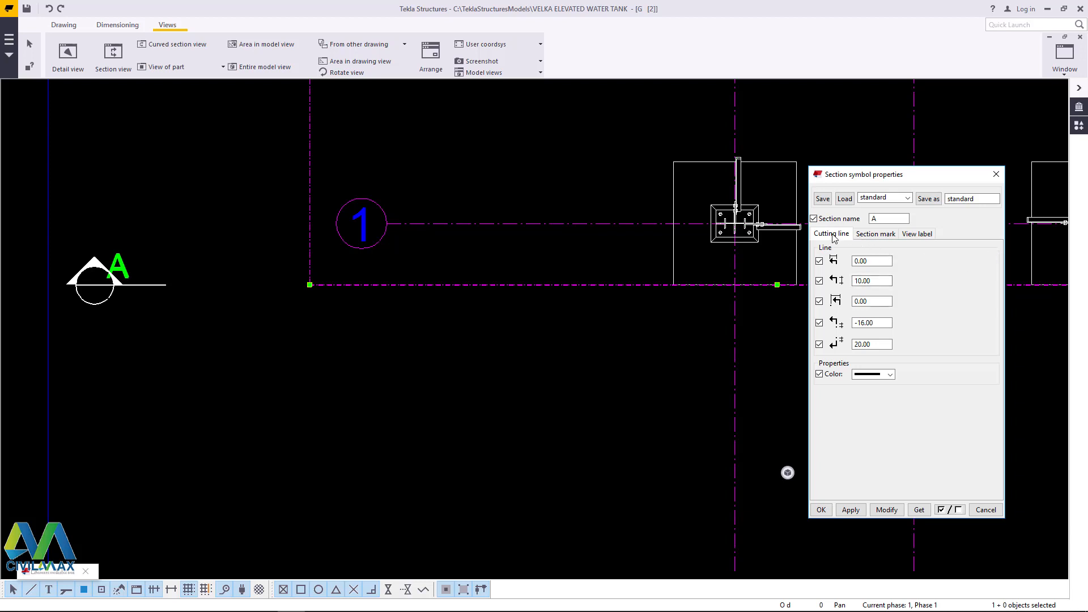
pyautogui.click(876, 234)
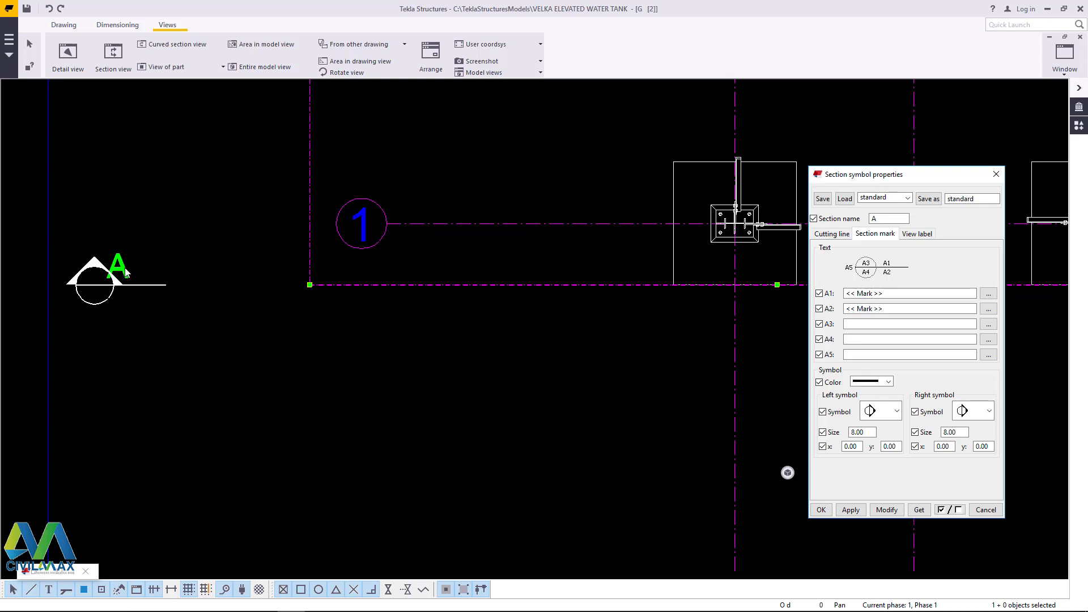
pyautogui.click(988, 294)
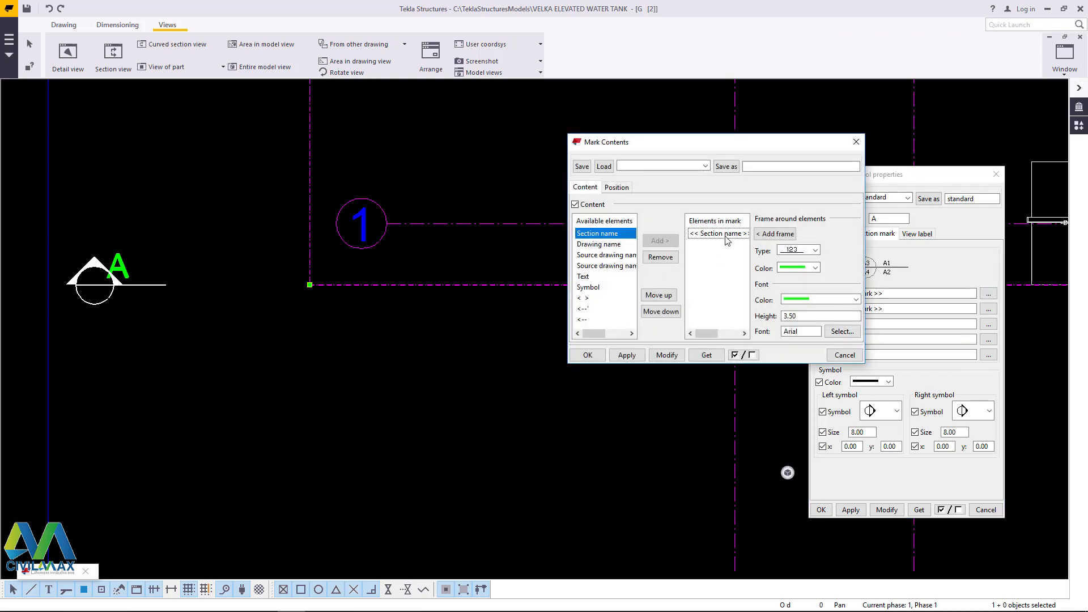
pyautogui.click(855, 299)
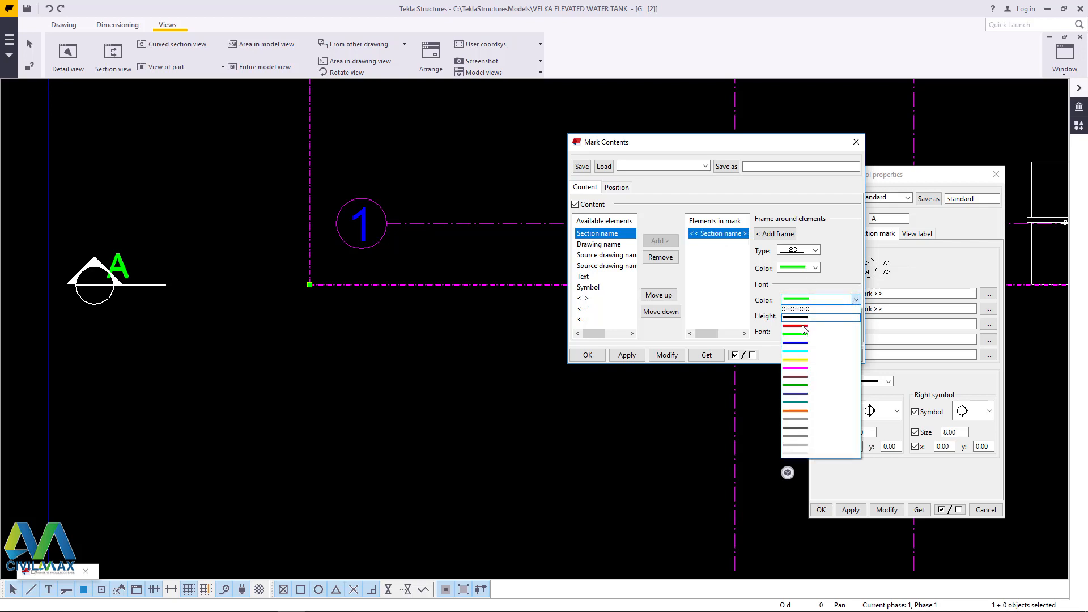
pyautogui.click(818, 318)
pyautogui.click(667, 355)
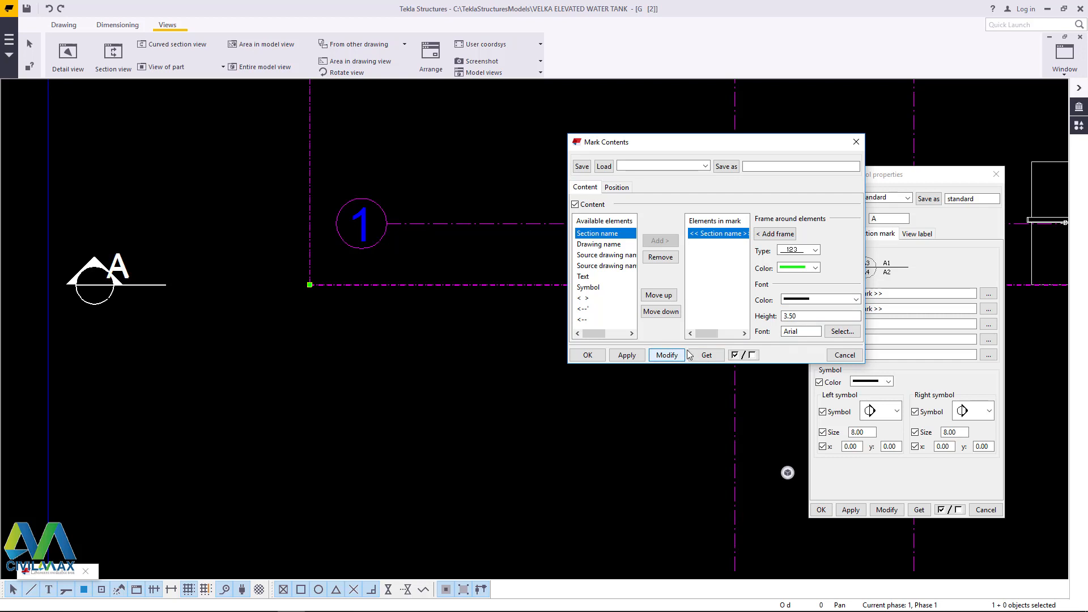
# - Shift the section name text of mark A1 horizontally, trying an offset of 2.00 and changing it to -2.00
pyautogui.scroll(2, 119, 271)
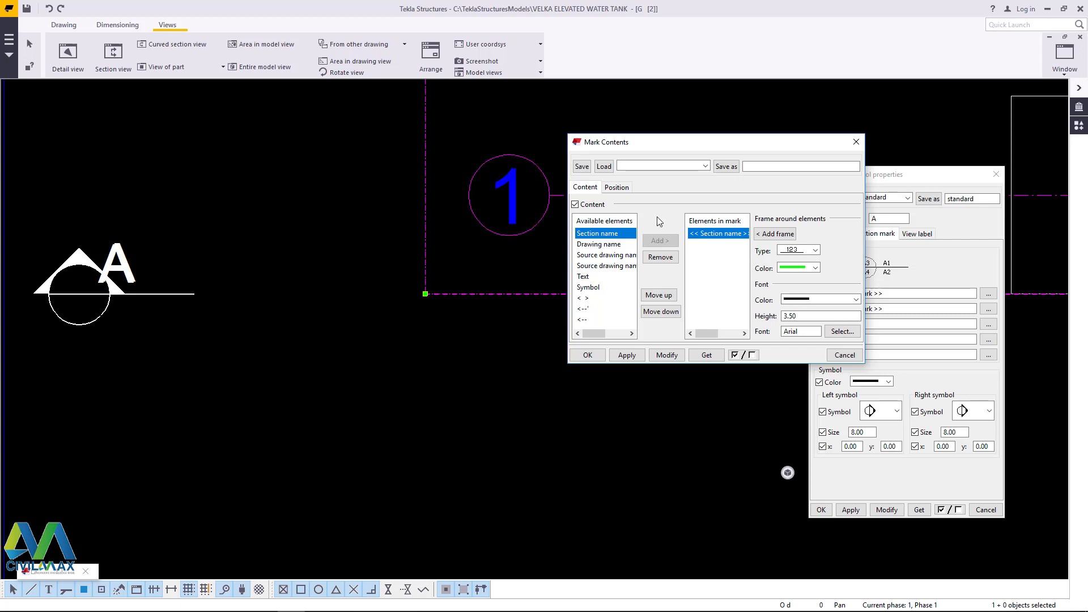
pyautogui.click(618, 188)
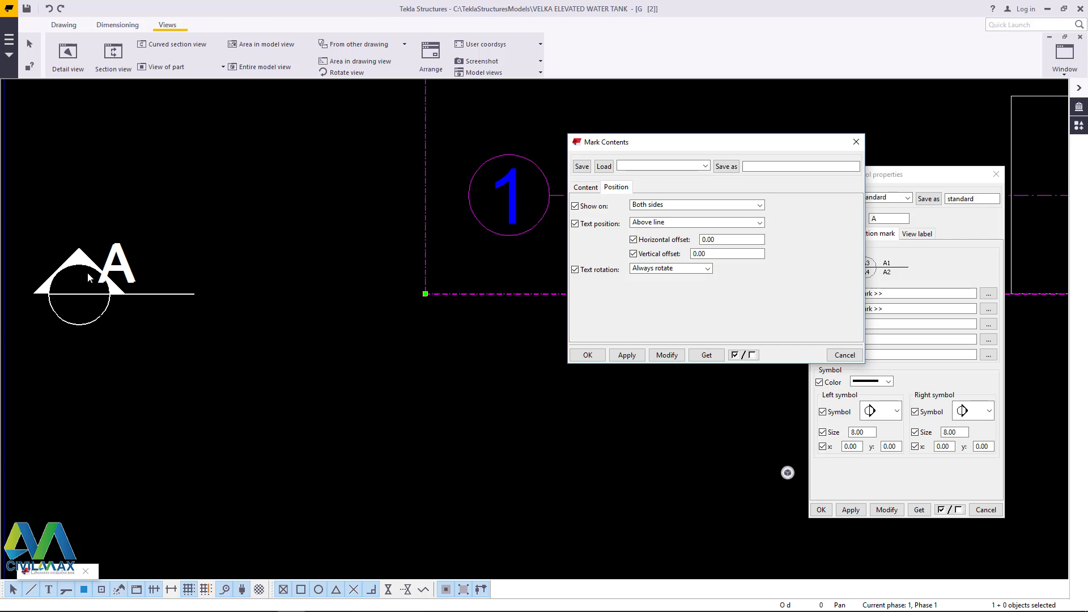
pyautogui.doubleClick(724, 240)
pyautogui.write('2')
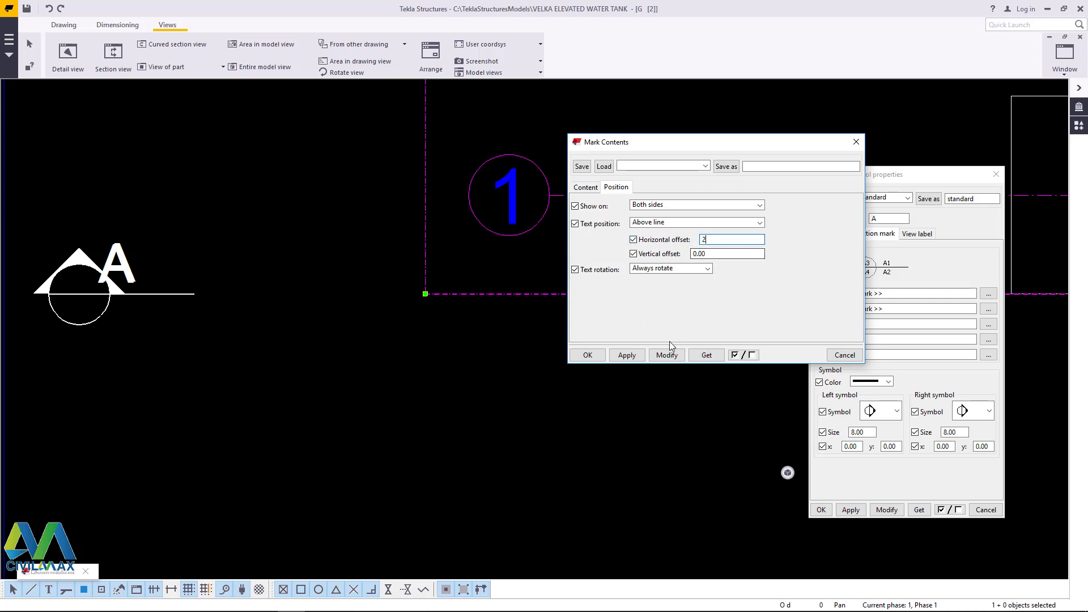
pyautogui.click(671, 355)
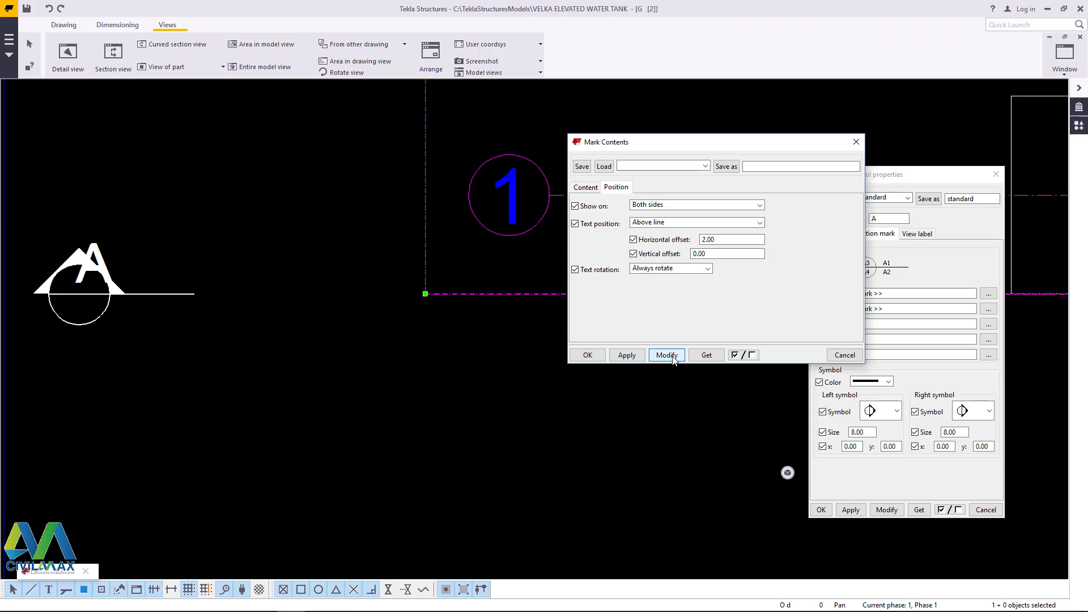
pyautogui.click(703, 239)
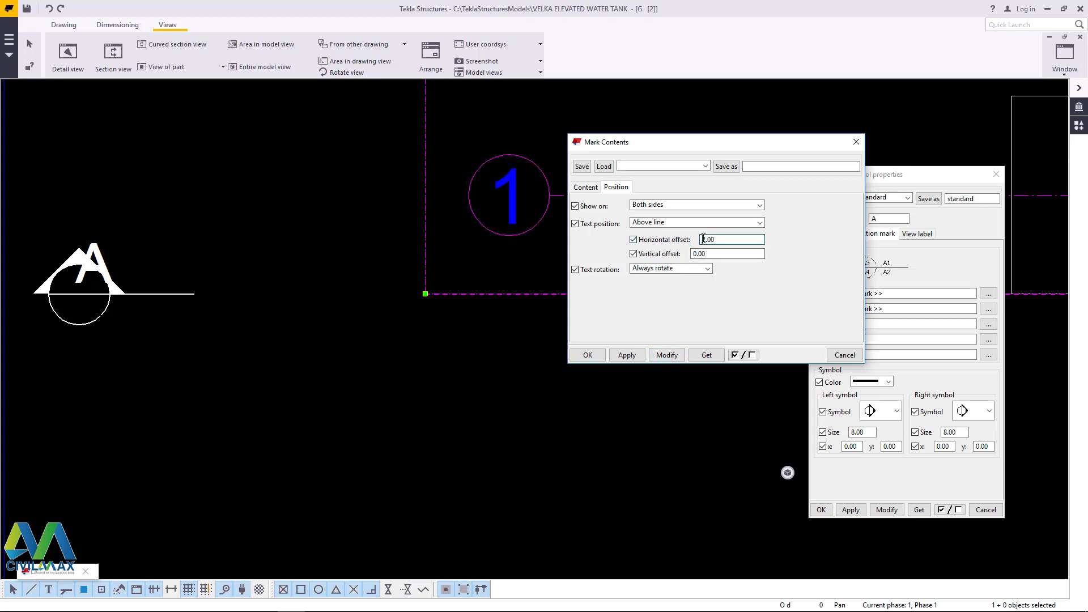
pyautogui.write('-')
pyautogui.click(666, 355)
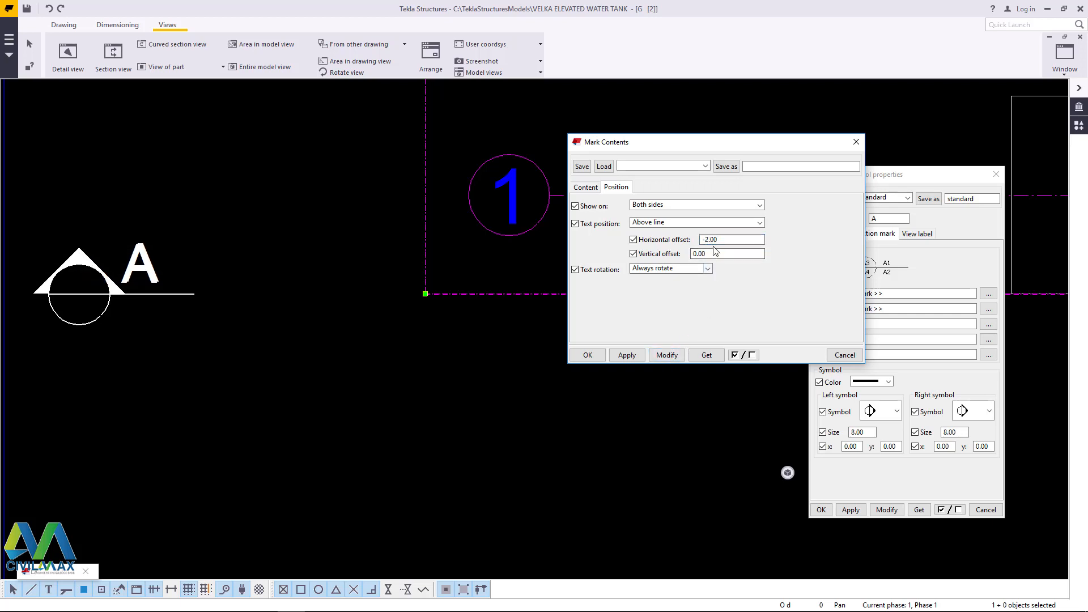
# - Set the A1 text's horizontal offset to -3.00, increase it to -4.00, and accept the mark contents
pyautogui.moveTo(717, 239); pyautogui.dragTo(707, 239)
pyautogui.write('3')
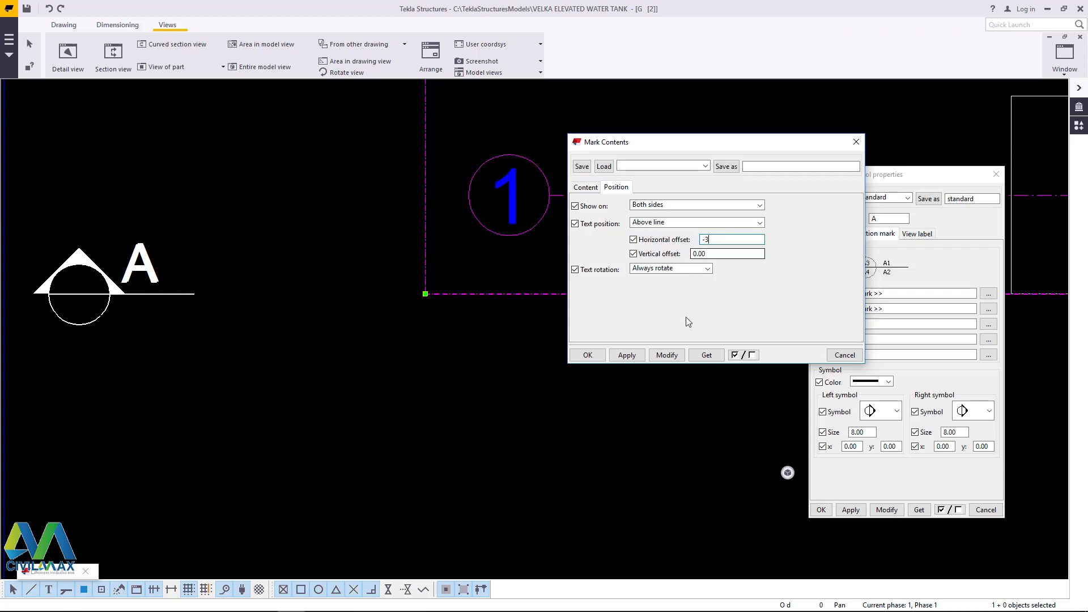
pyautogui.click(668, 355)
pyautogui.moveTo(719, 239); pyautogui.dragTo(707, 239)
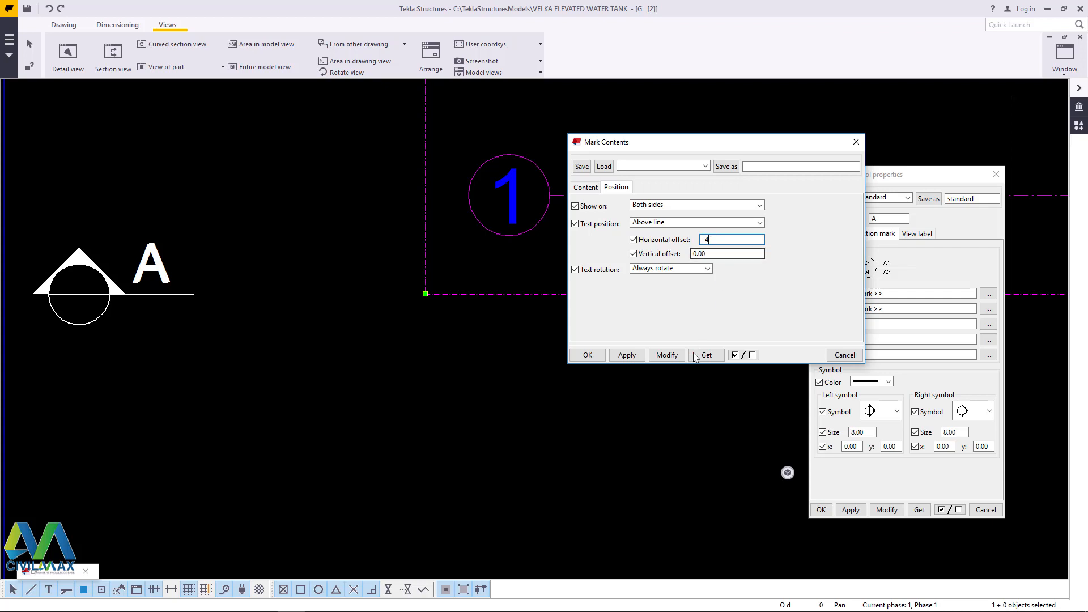
pyautogui.click(667, 355)
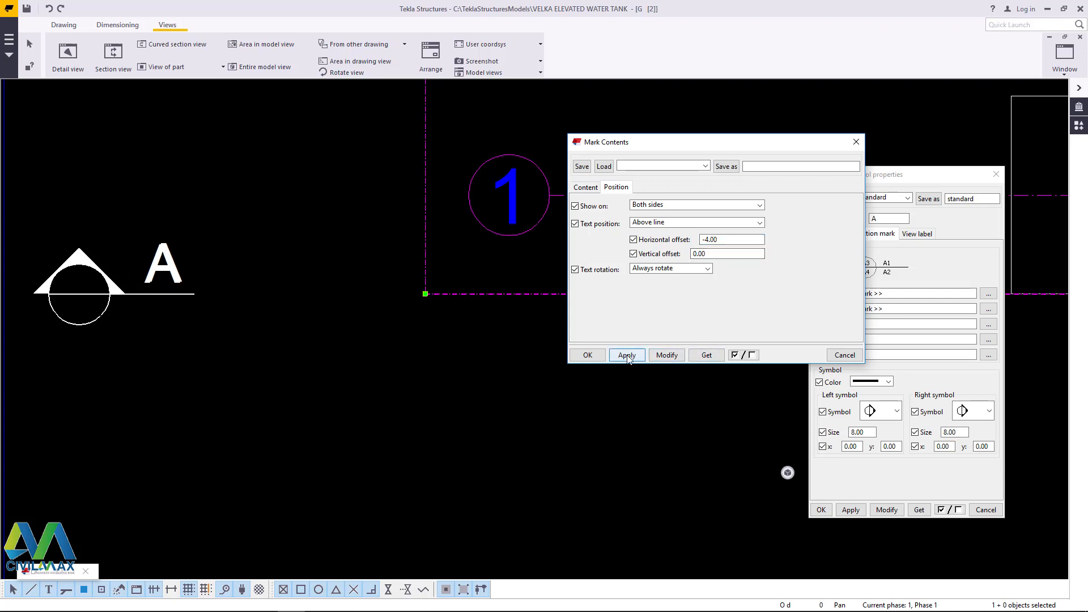
pyautogui.click(587, 356)
# - Examine the A text and symbols of the section mark at both ends of the cutting line, especially beside the foundation footing
pyautogui.scroll(-4, 243, 358)
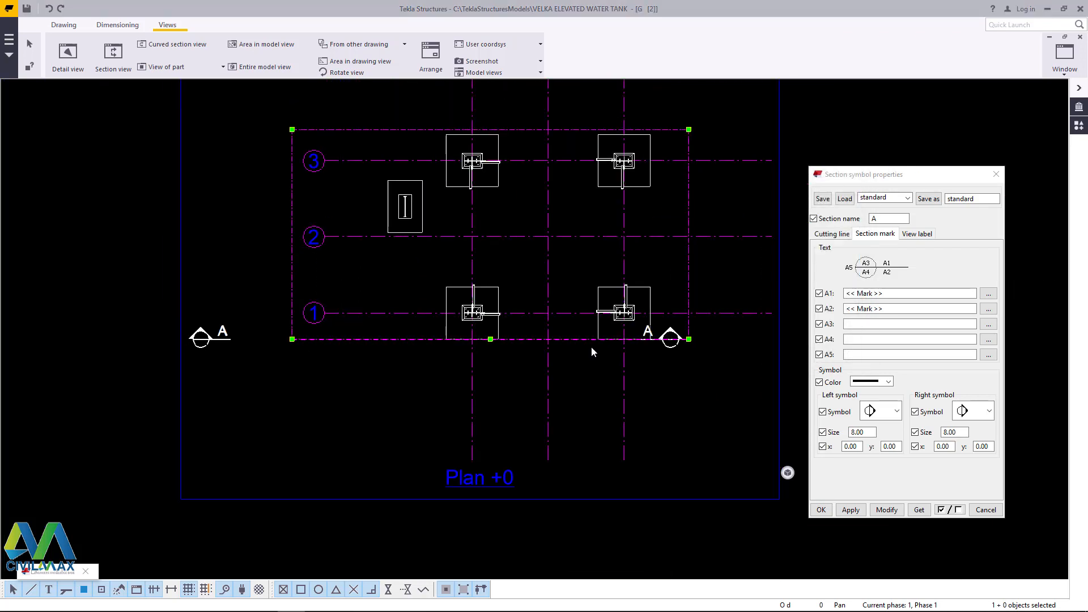
pyautogui.scroll(4, 647, 344)
pyautogui.scroll(-3, 696, 348)
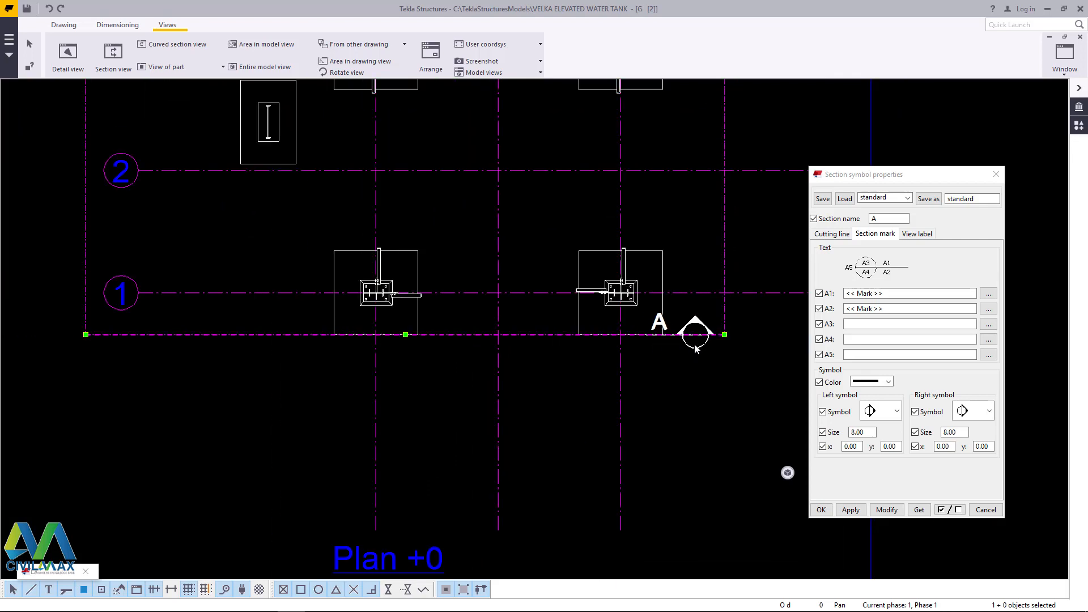
pyautogui.scroll(5, 682, 344)
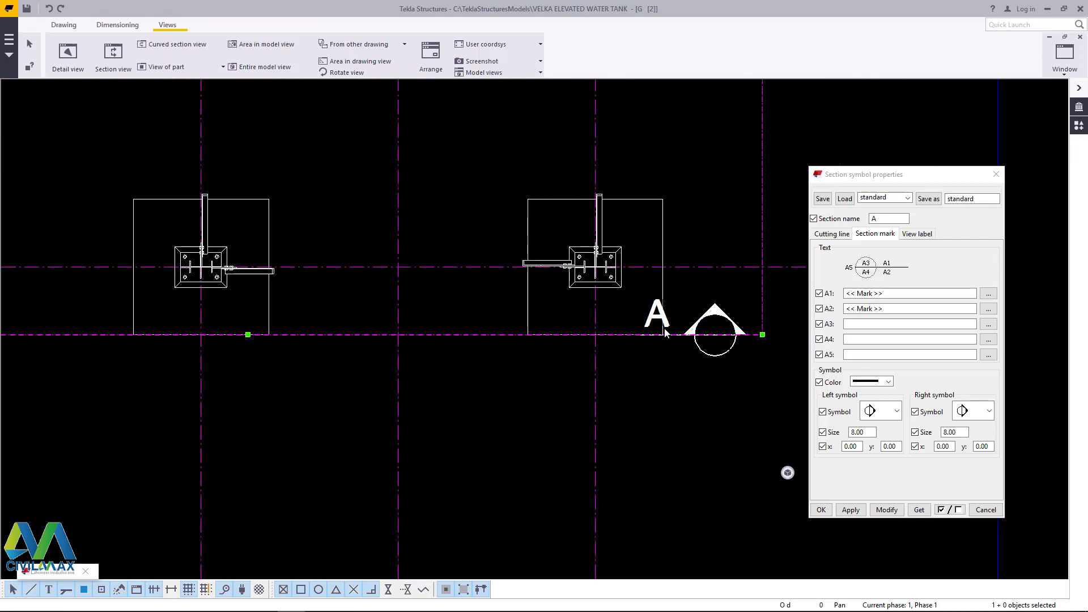
pyautogui.click(686, 362)
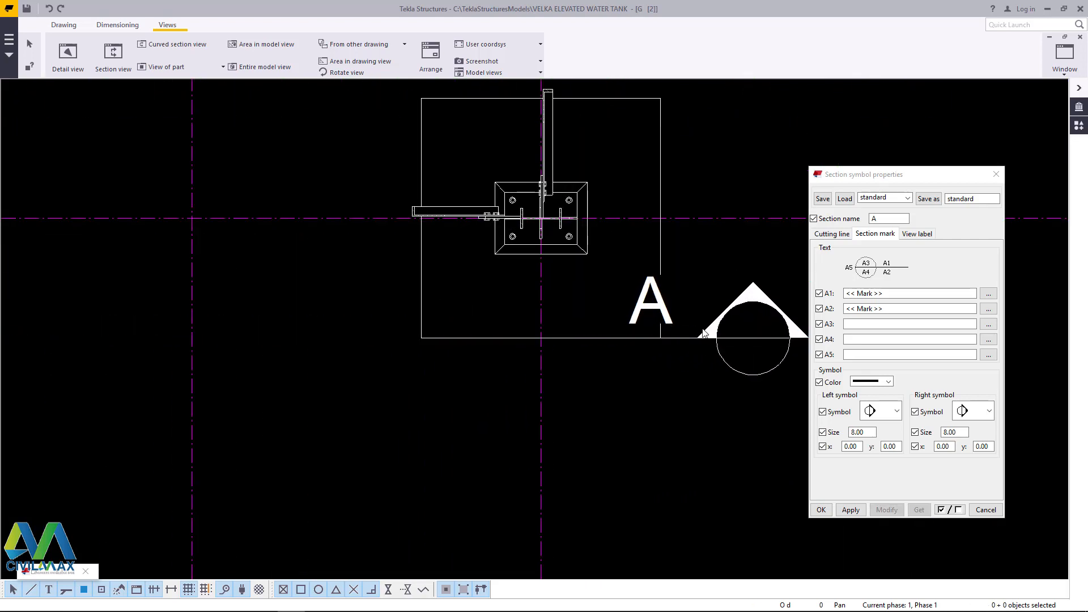
pyautogui.scroll(-3, 703, 334)
pyautogui.scroll(3, 730, 337)
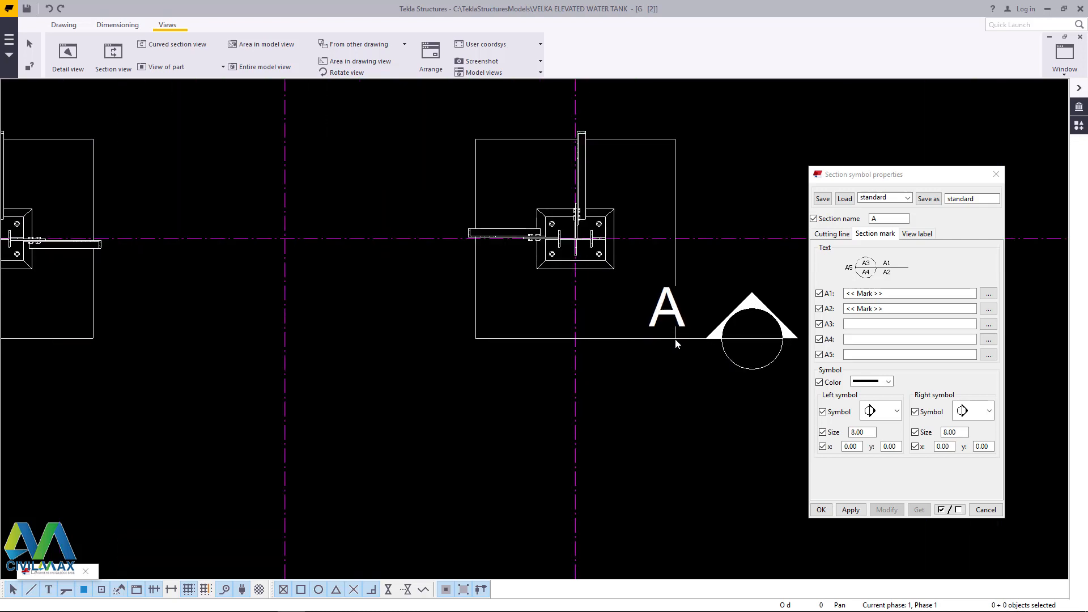
pyautogui.scroll(-3, 675, 343)
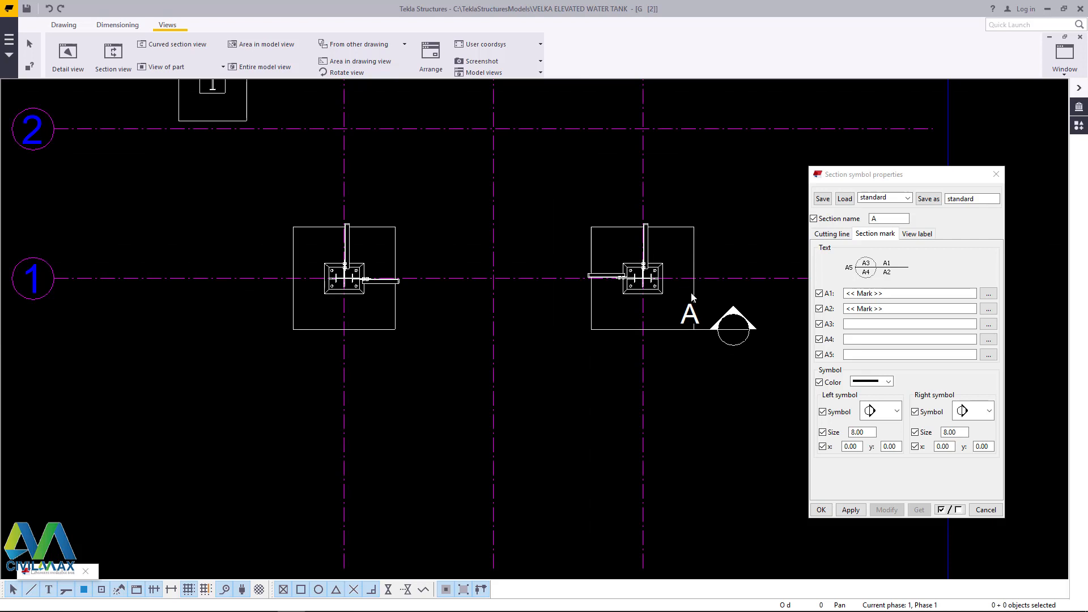
pyautogui.scroll(-4, 694, 300)
pyautogui.scroll(1, 704, 303)
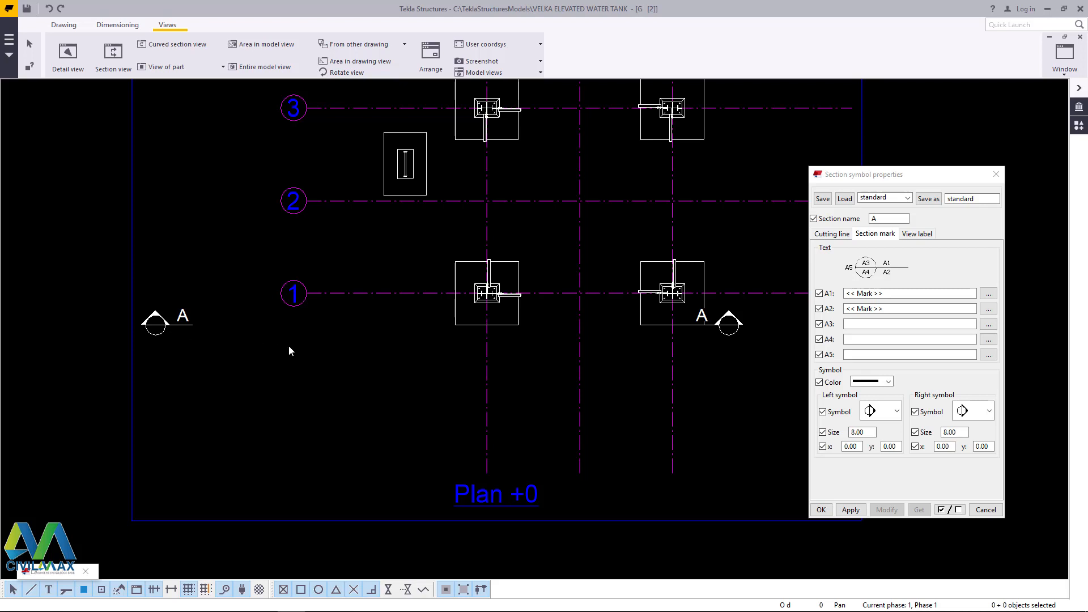
# - Set the left mark's offset along section A's cutting line to -5.00 and apply it to the section symbol
pyautogui.click(834, 234)
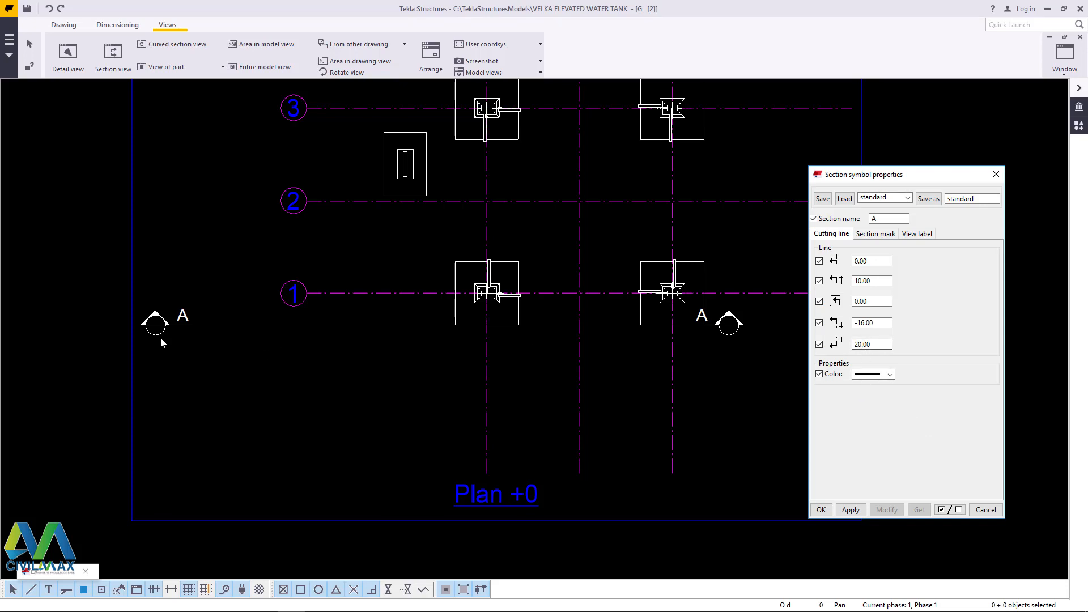
pyautogui.scroll(2, 164, 335)
pyautogui.click(858, 344)
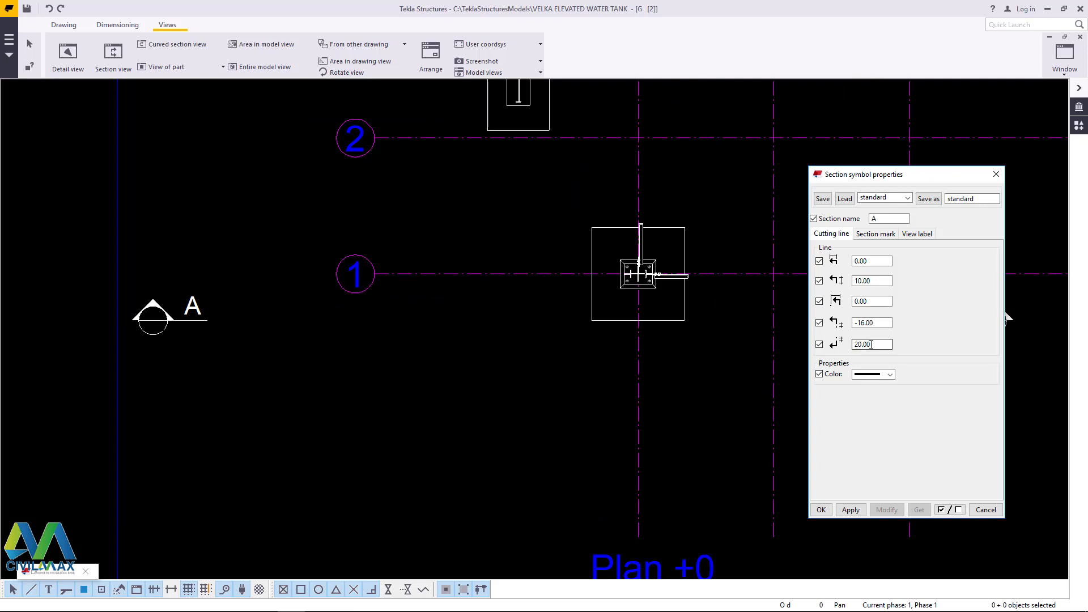
pyautogui.doubleClick(870, 344)
pyautogui.write('-50')
pyautogui.doubleClick(160, 325)
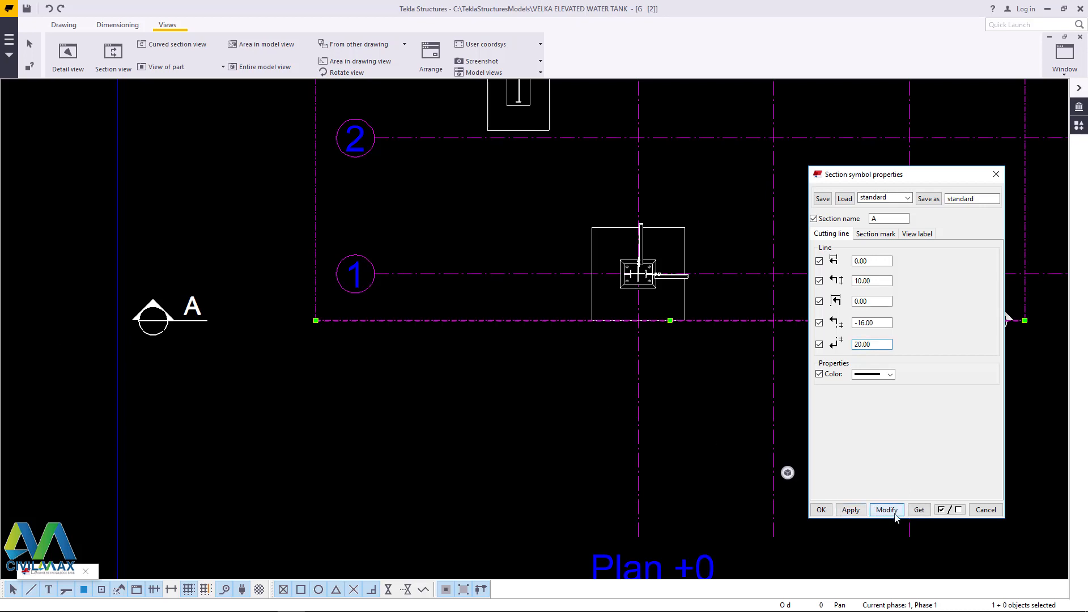
pyautogui.doubleClick(867, 344)
pyautogui.write('-5')
pyautogui.click(887, 510)
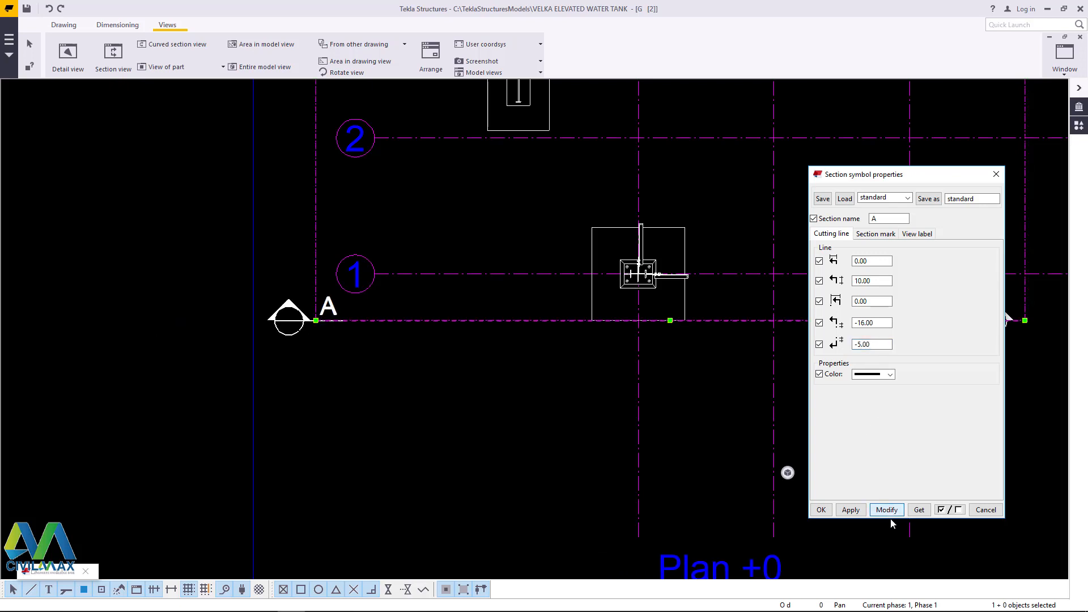
# - Change the left mark's cutting line offset to -50.00 and apply it to bring the mark closer to the footing
pyautogui.scroll(-5, 215, 391)
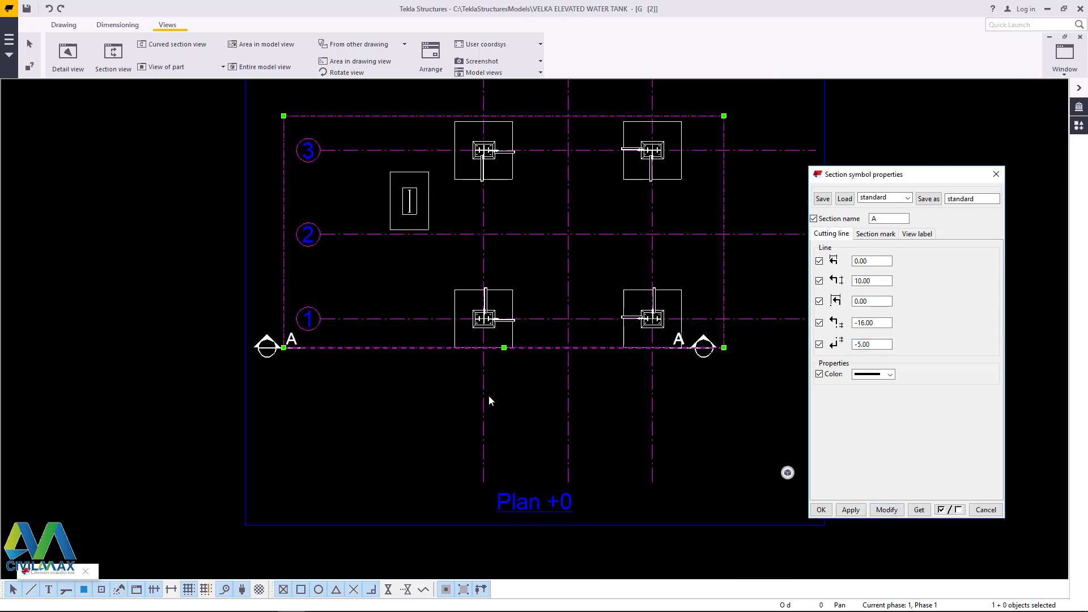
pyautogui.scroll(1, 728, 360)
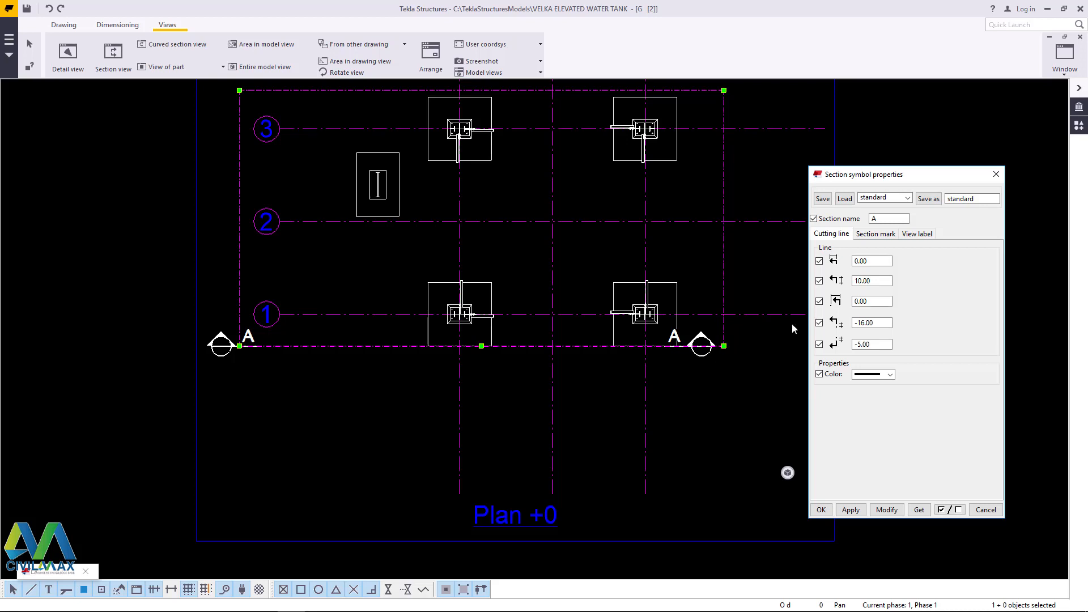
pyautogui.click(862, 344)
pyautogui.write('0')
pyautogui.click(887, 510)
pyautogui.scroll(2, 415, 355)
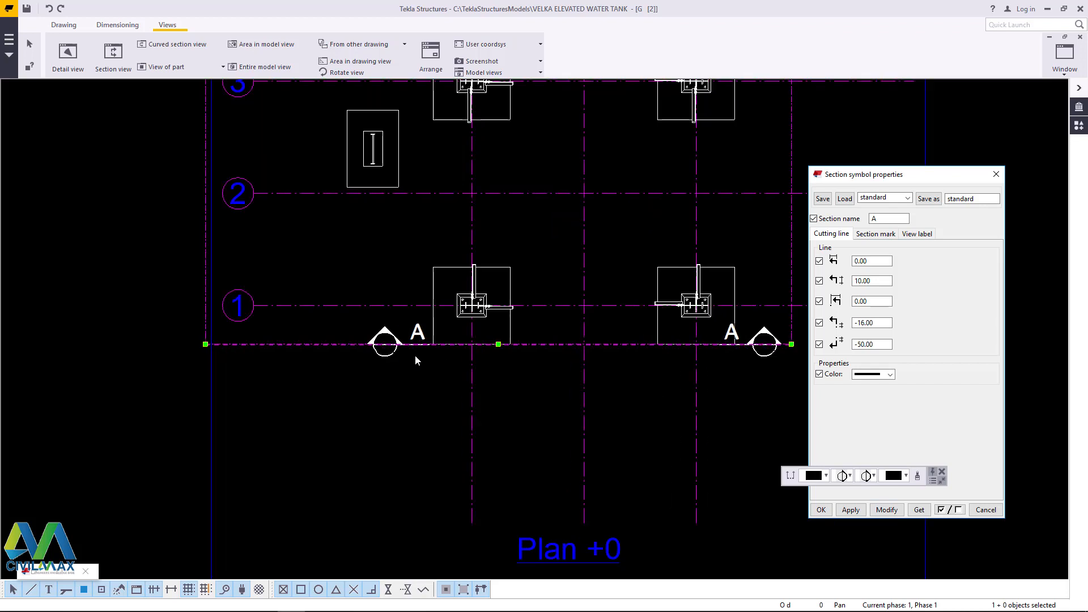
# - Try offsets of -18.00 and -14.00 for the right mark along section A's cutting line
pyautogui.moveTo(876, 322); pyautogui.dragTo(862, 322)
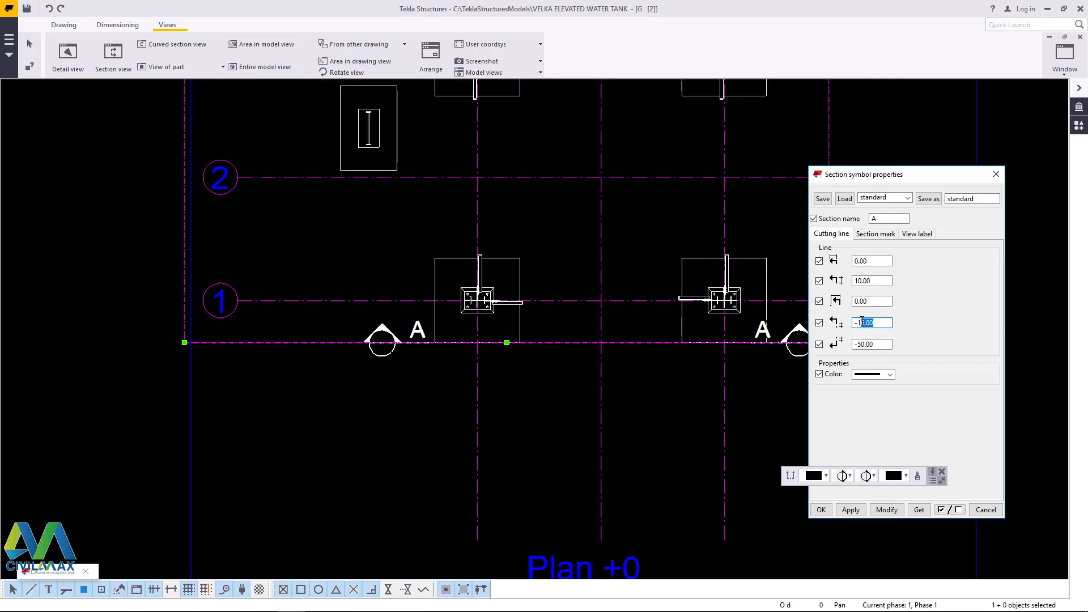
pyautogui.write('8')
pyautogui.click(886, 510)
pyautogui.click(874, 323)
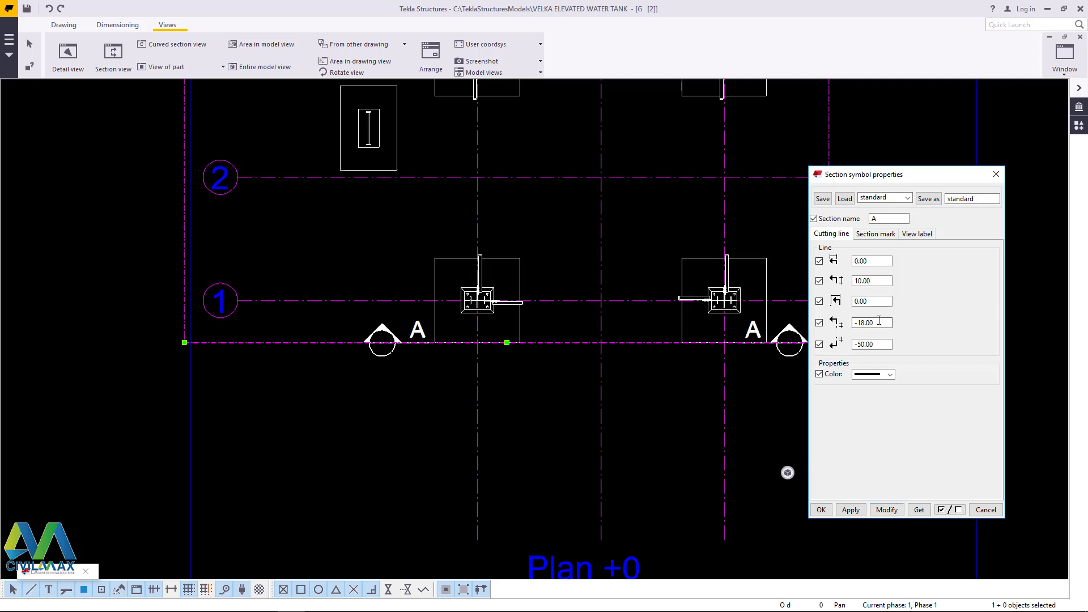
pyautogui.moveTo(874, 323); pyautogui.dragTo(860, 323)
pyautogui.write('4')
pyautogui.click(887, 510)
pyautogui.scroll(-1, 332, 388)
pyautogui.scroll(1, 703, 358)
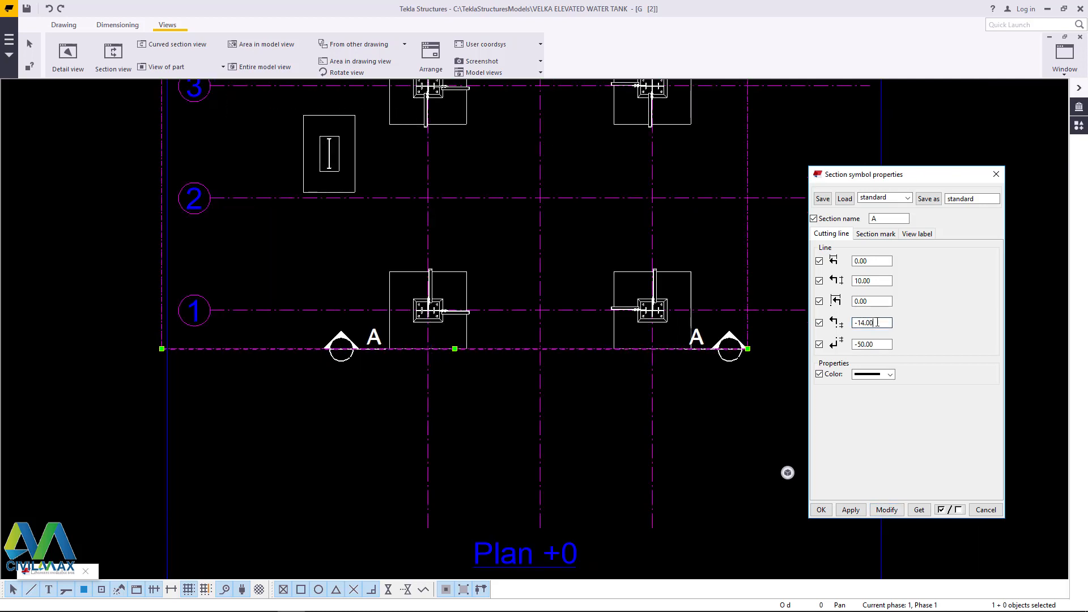
# - Try offsets of -15.00 and -12.00 for the right mark along the cutting line
pyautogui.moveTo(875, 322); pyautogui.dragTo(862, 322)
pyautogui.write('5')
pyautogui.click(886, 510)
pyautogui.moveTo(889, 322); pyautogui.dragTo(861, 322)
pyautogui.write('2')
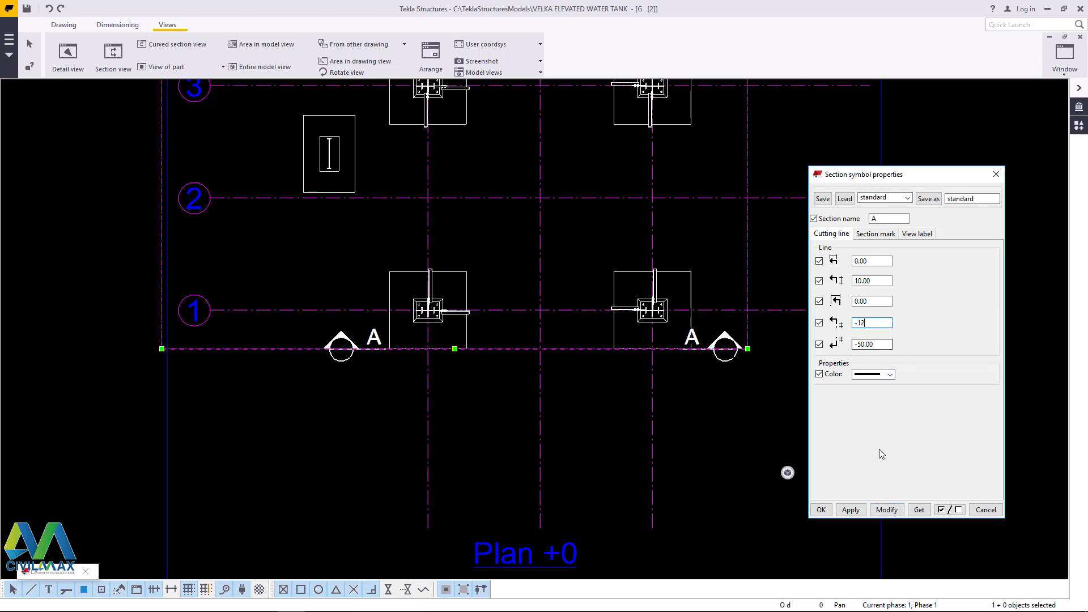
pyautogui.click(887, 510)
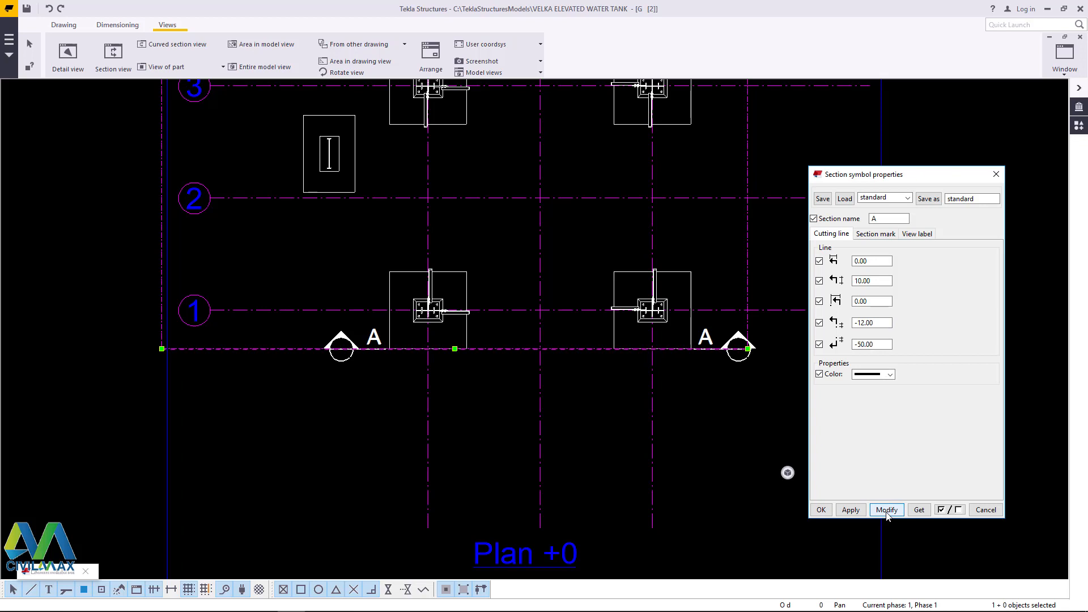
# - Set the right mark's cutting line offset to -11.00, apply it, and accept the section symbol properties
pyautogui.moveTo(890, 323); pyautogui.dragTo(860, 323)
pyautogui.write('11')
pyautogui.click(887, 510)
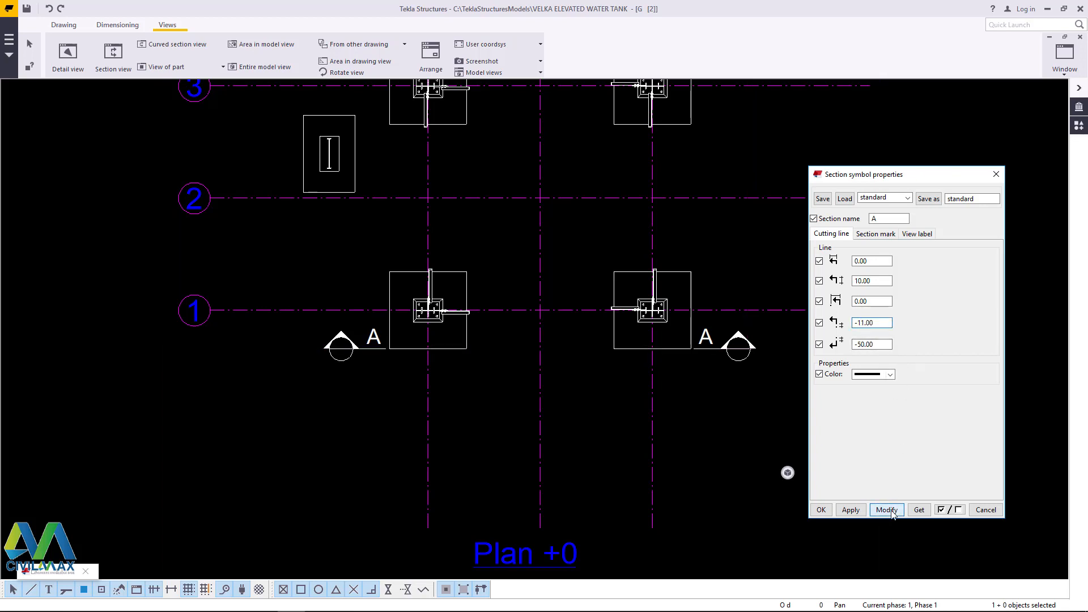
pyautogui.click(821, 510)
pyautogui.scroll(1, 703, 390)
pyautogui.press('Escape')
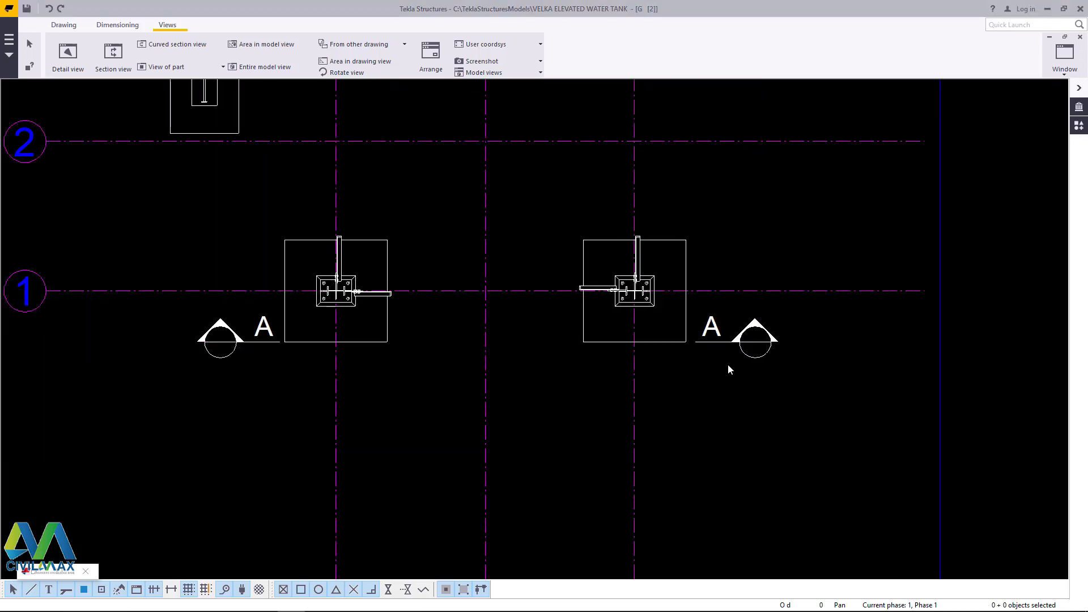
# - Try moving both section A marks below the cutting line with an offset of 20.00
pyautogui.doubleClick(725, 344)
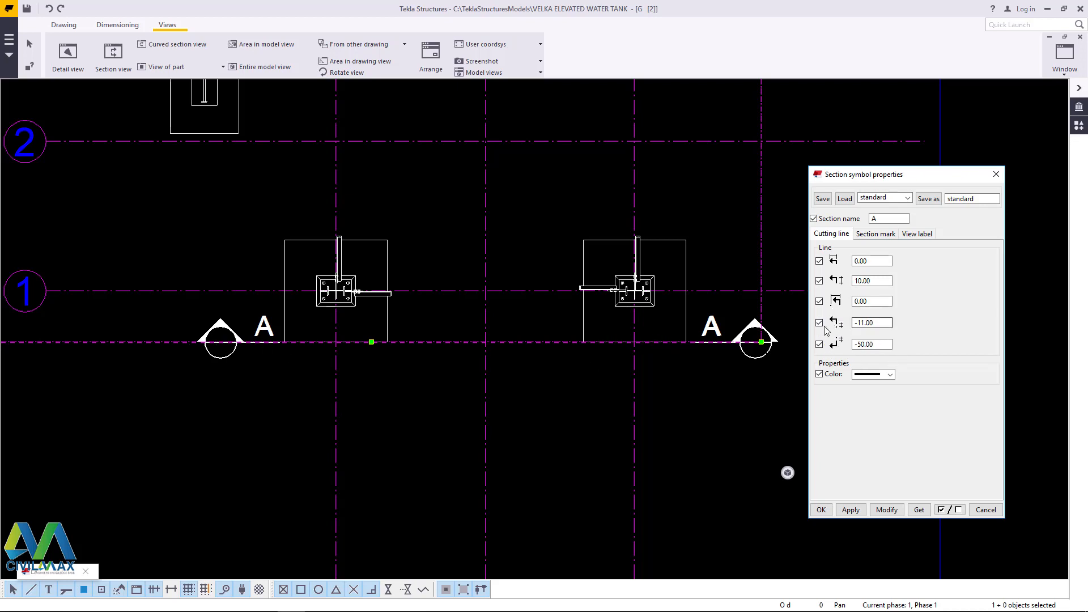
pyautogui.doubleClick(864, 300)
pyautogui.write('20')
pyautogui.click(886, 509)
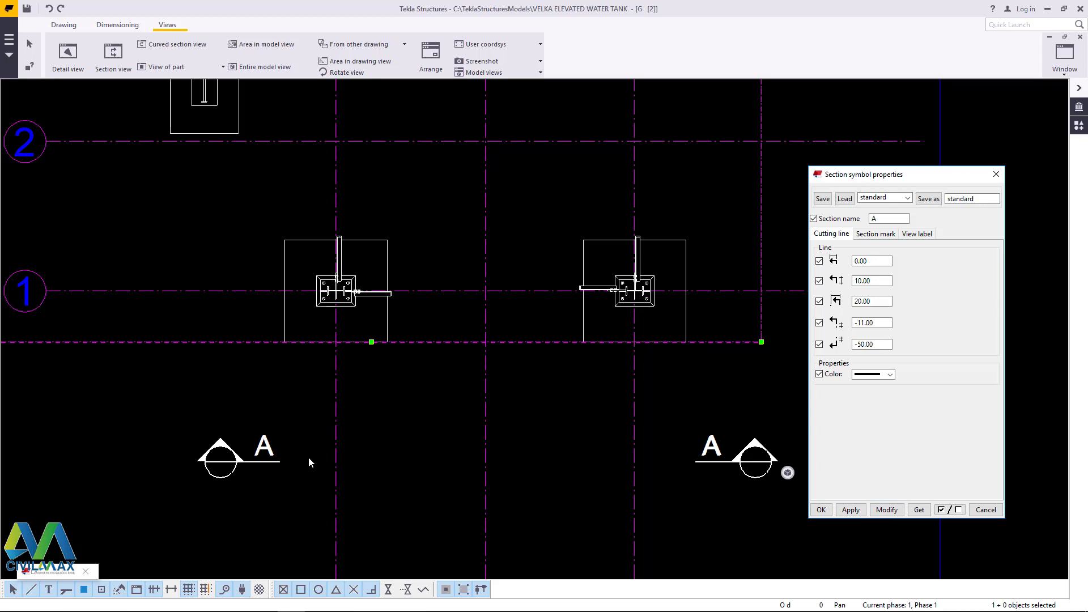
# - Try a line length of 0.00 for the section marks, and undo it together with the 20.00 offset
pyautogui.moveTo(889, 281); pyautogui.dragTo(828, 283)
pyautogui.write('0')
pyautogui.click(886, 509)
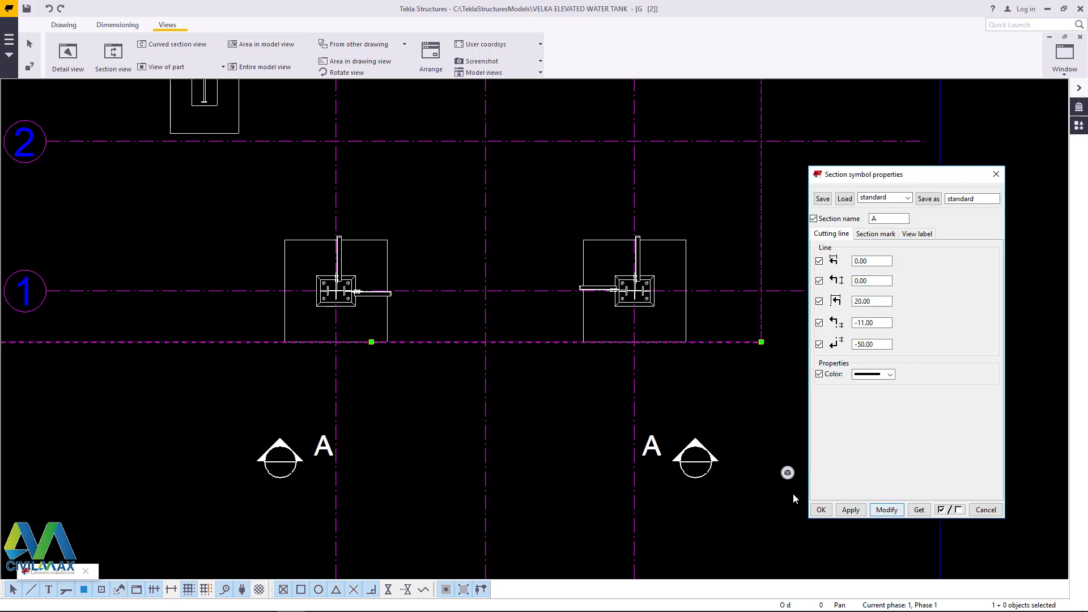
pyautogui.click(49, 8)
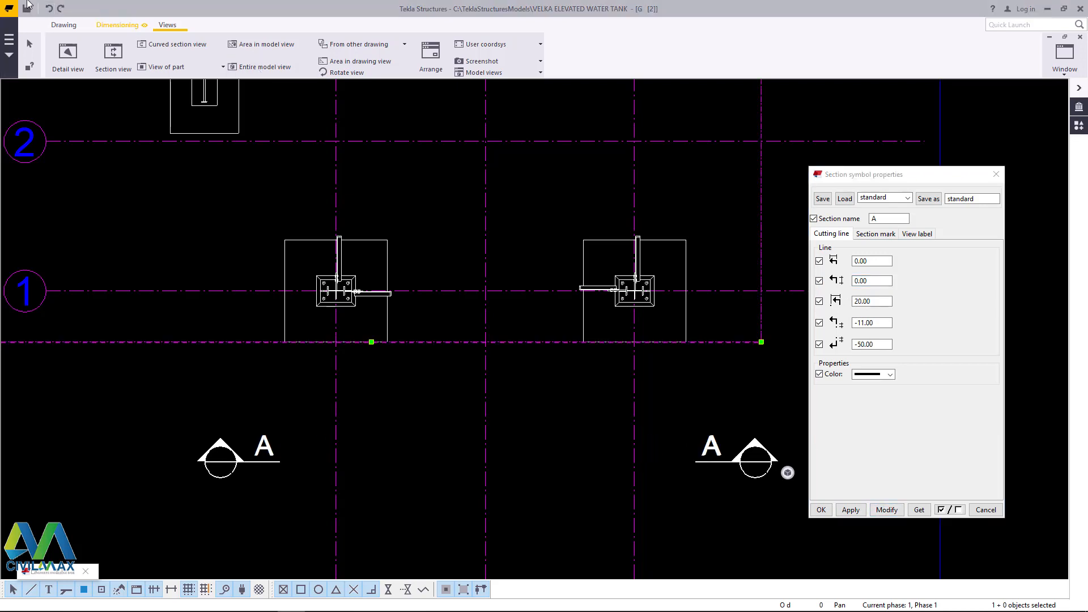
pyautogui.click(50, 8)
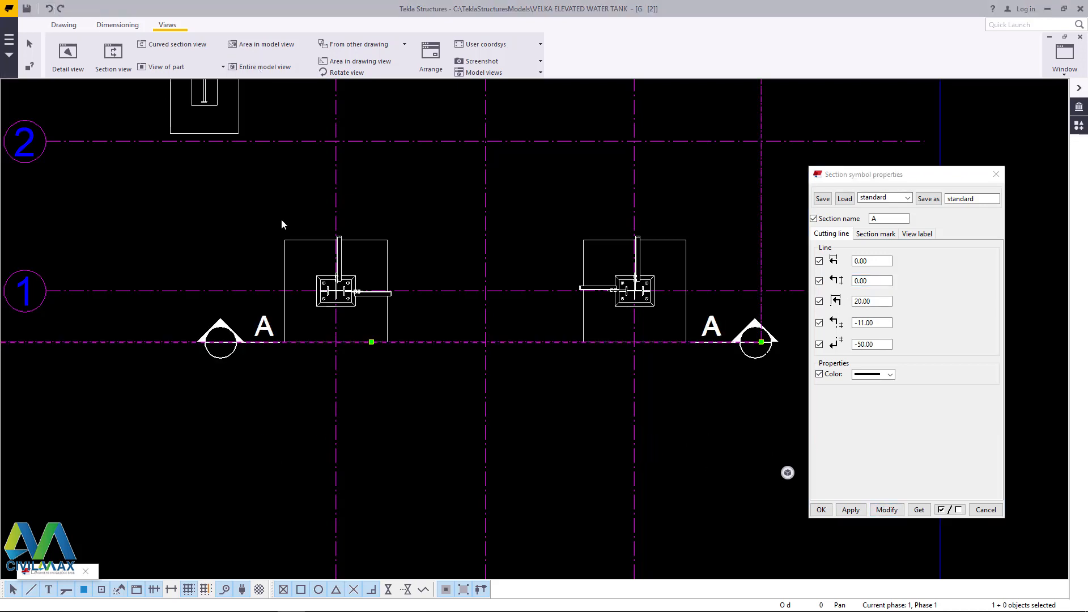
# - Try a line length of 0.00 for the section A marks again, and undo the change
pyautogui.doubleClick(224, 326)
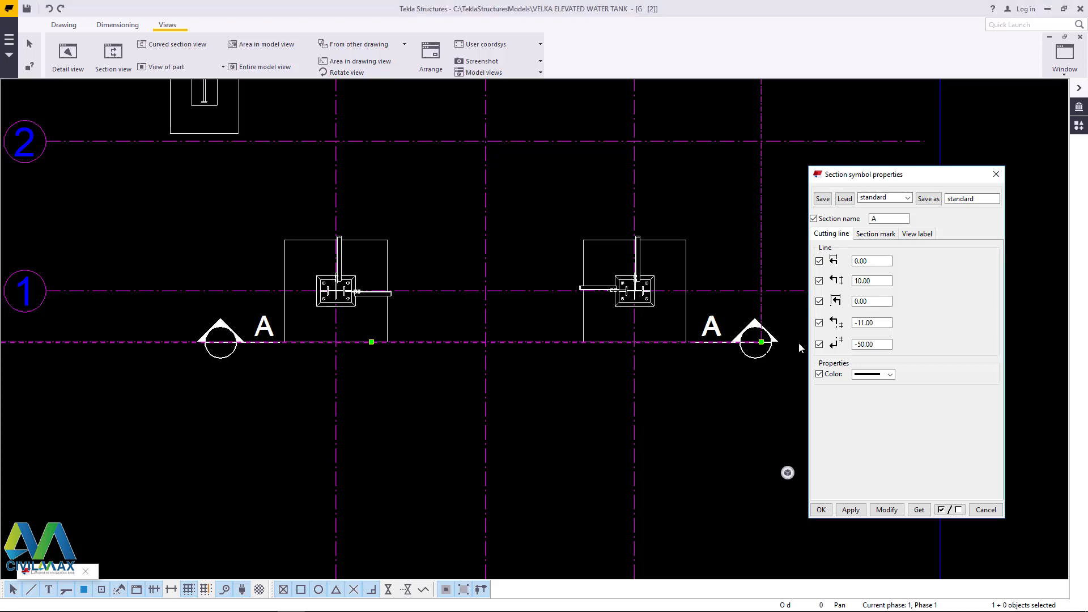
pyautogui.doubleClick(864, 280)
pyautogui.write('0')
pyautogui.click(886, 510)
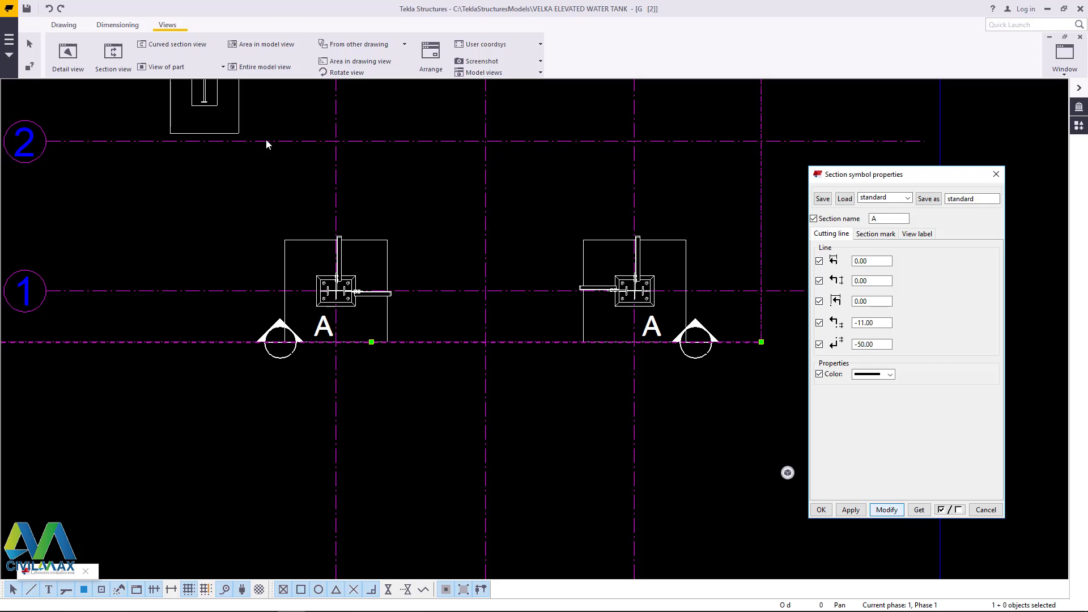
pyautogui.click(49, 10)
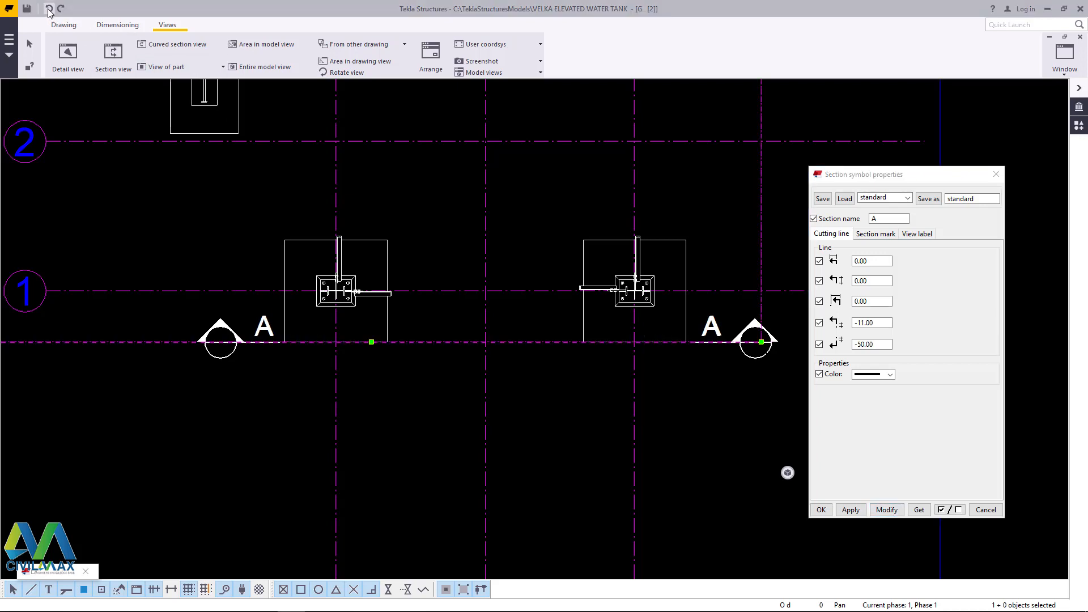
pyautogui.click(49, 9)
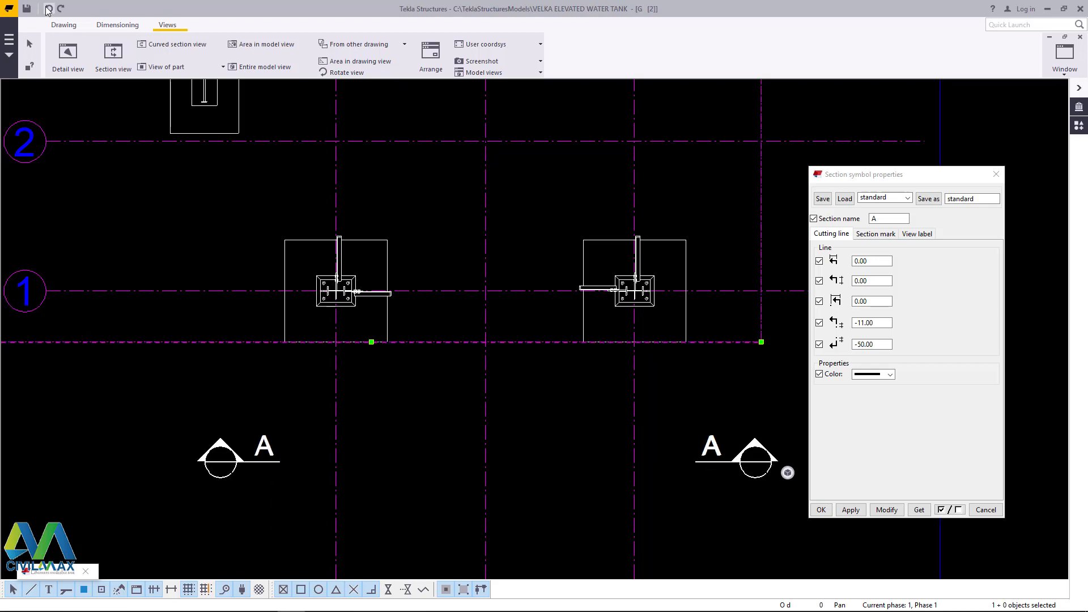
pyautogui.click(48, 9)
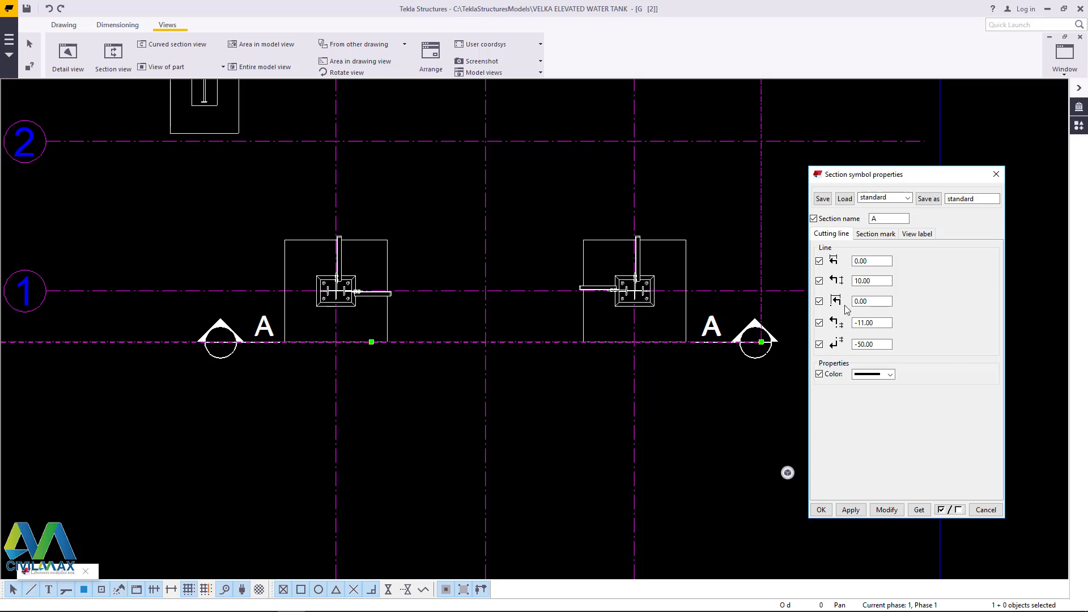
# - Set the cutting line length of the section A marks to 20.00
pyautogui.doubleClick(879, 279)
pyautogui.write('20')
pyautogui.click(887, 510)
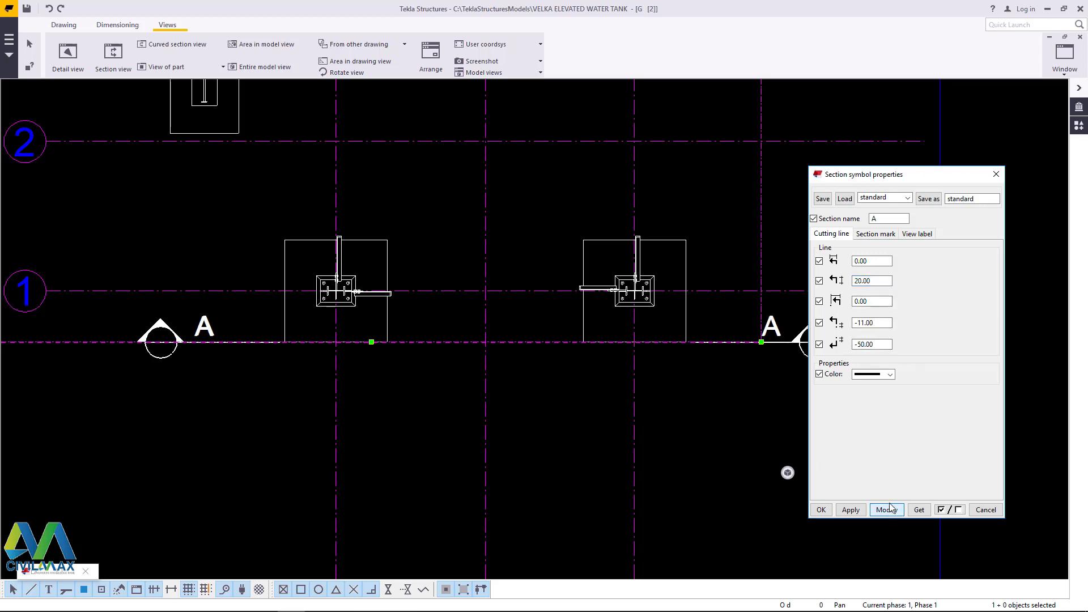
pyautogui.click(260, 422)
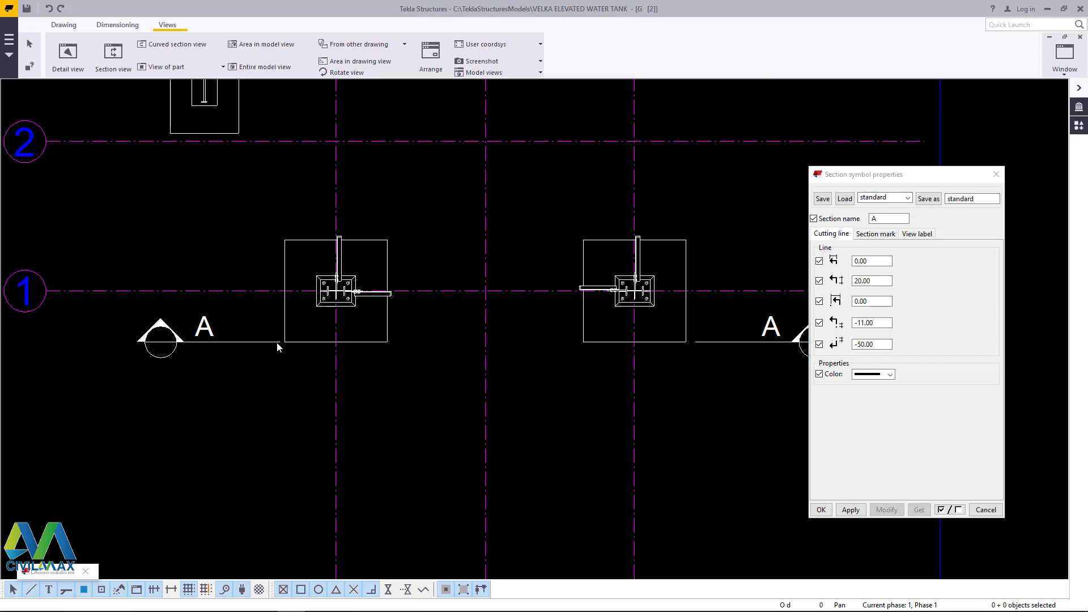
pyautogui.doubleClick(853, 281)
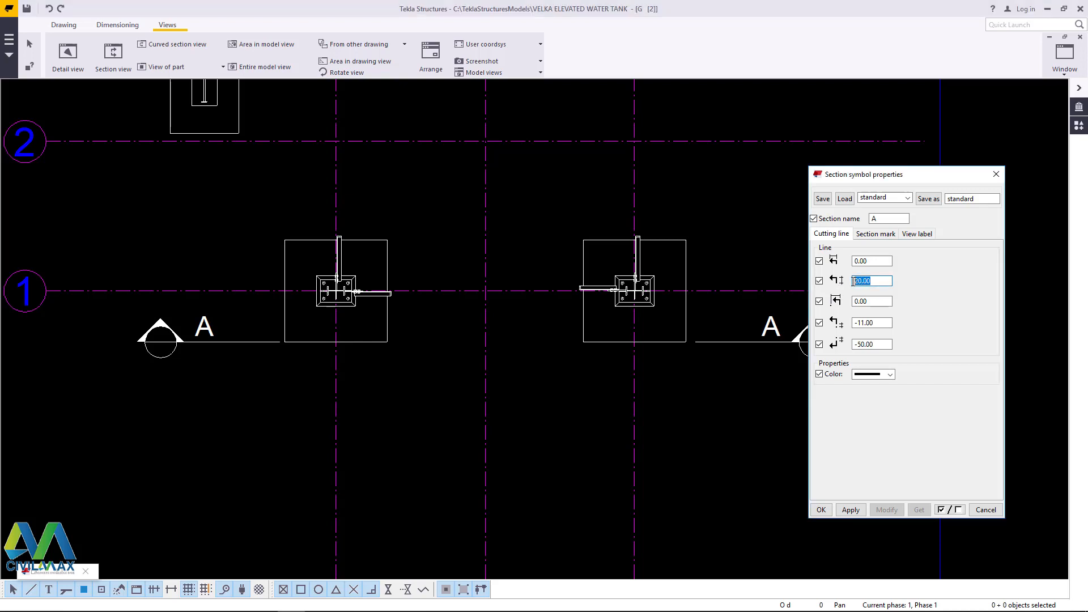
pyautogui.write('30')
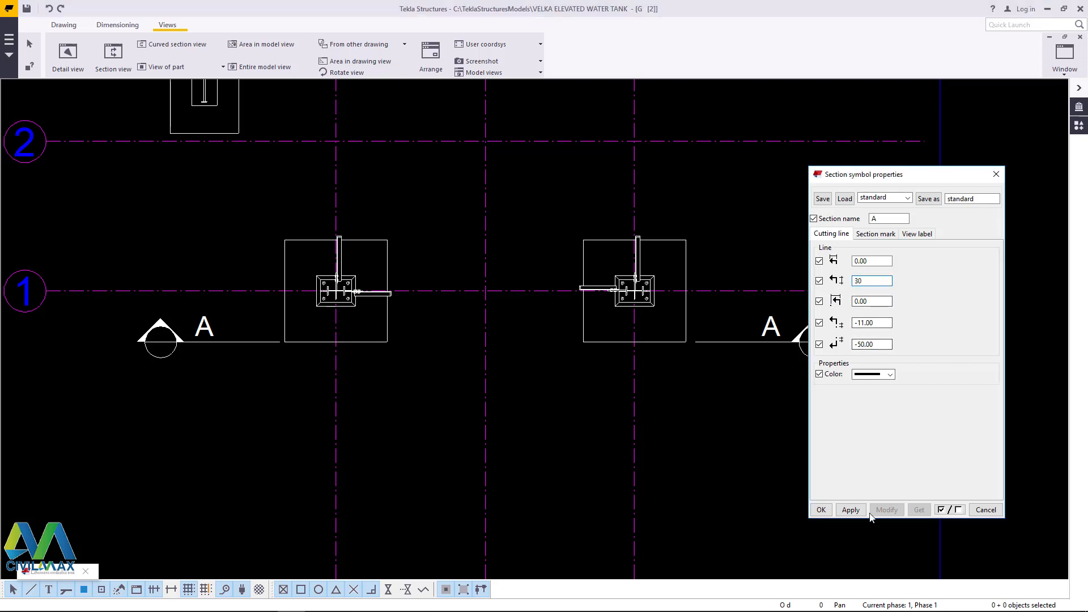
pyautogui.click(177, 320)
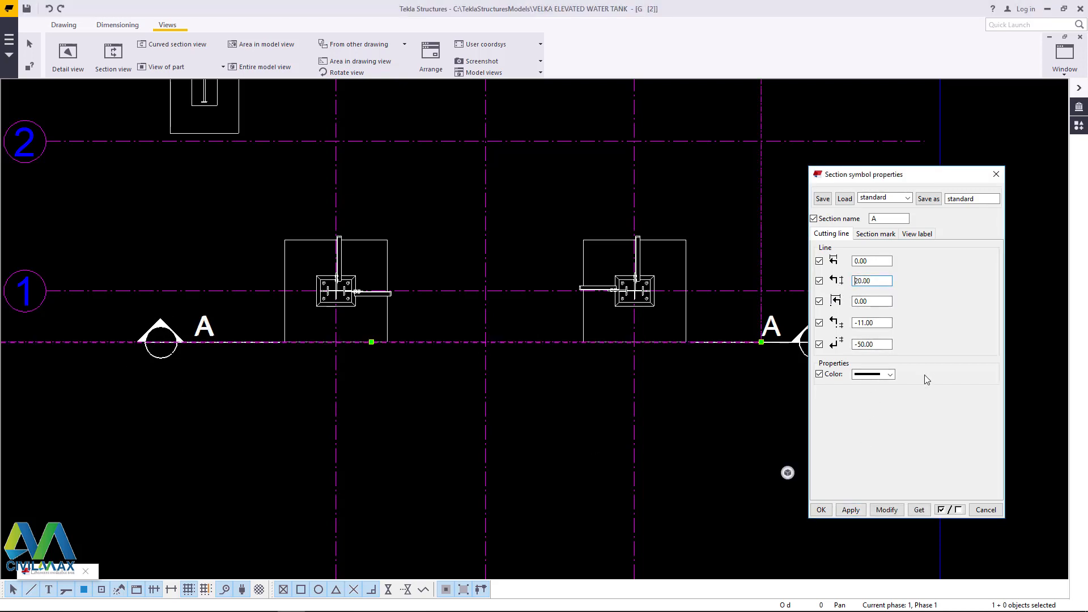
# - Apply the 20.00 line length to the selected section A marks and accept the section symbol properties
pyautogui.click(886, 510)
pyautogui.click(549, 456)
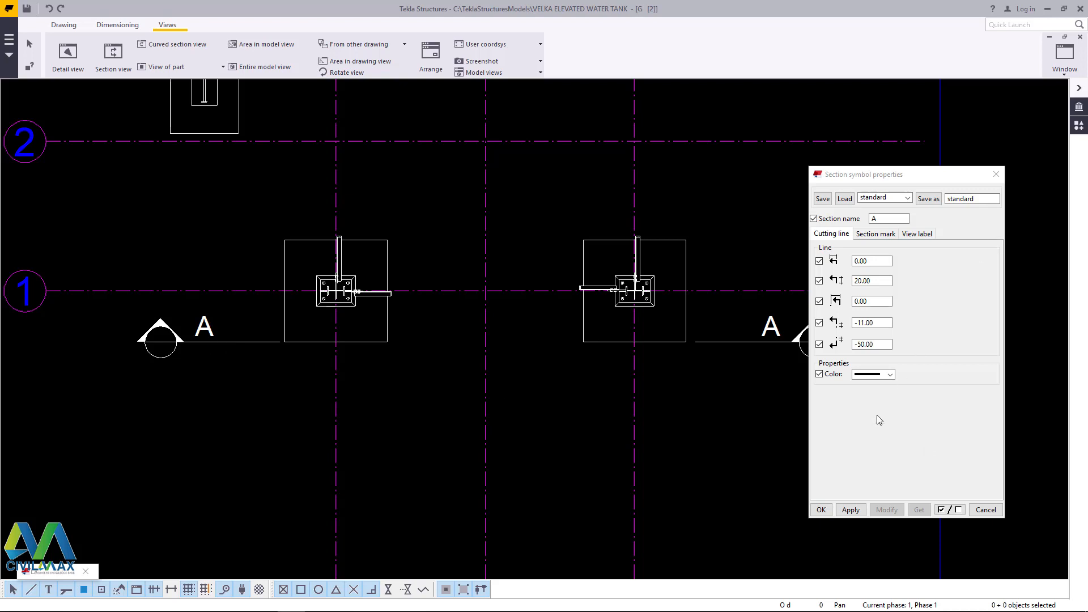
pyautogui.click(821, 509)
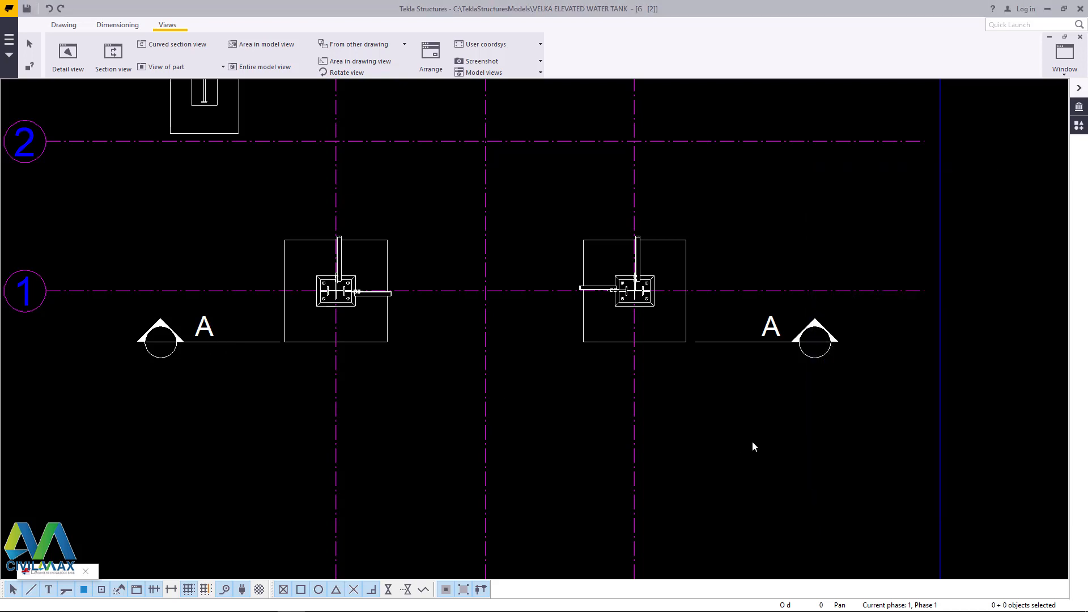
# - Open the label settings in the view properties of the Plan +0 view
pyautogui.scroll(-5, 637, 304)
pyautogui.scroll(3, 547, 442)
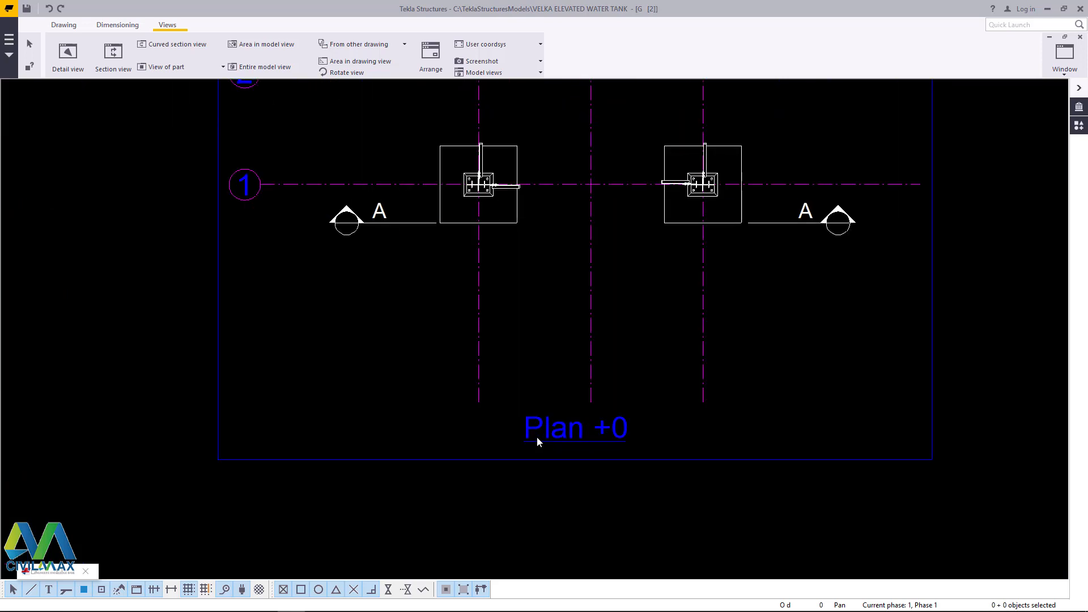
pyautogui.scroll(2, 538, 441)
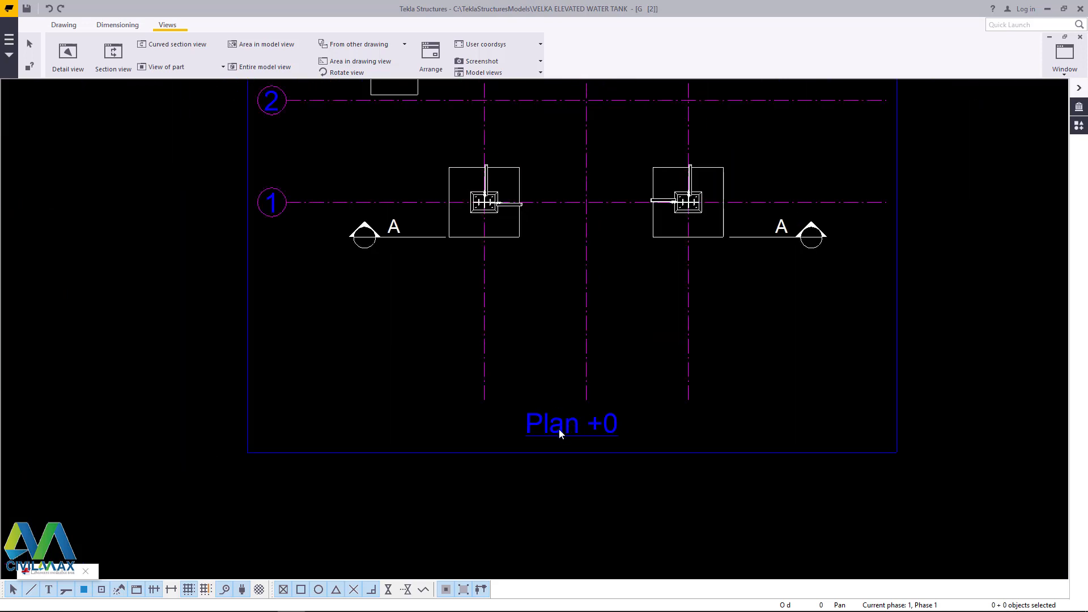
pyautogui.doubleClick(556, 428)
pyautogui.scroll(-2, 316, 403)
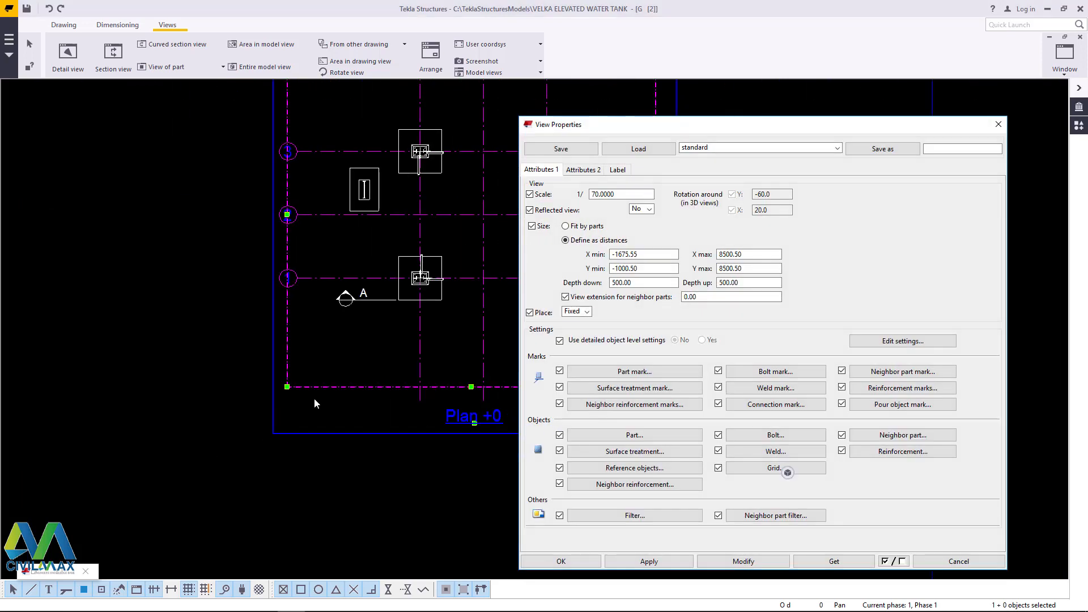
pyautogui.scroll(4, 315, 403)
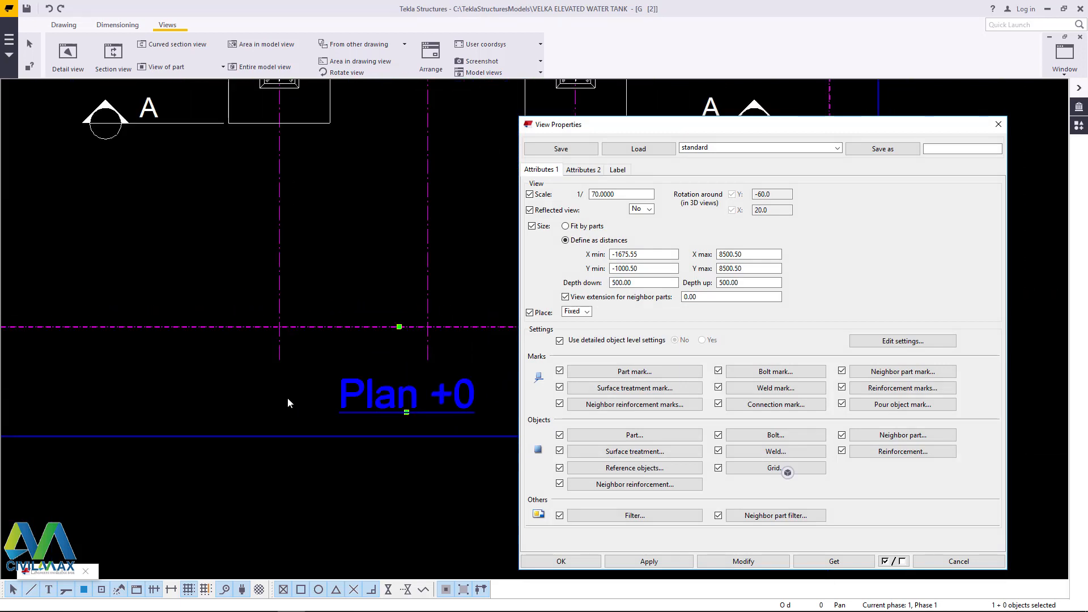
pyautogui.scroll(-2, 362, 399)
pyautogui.scroll(2, 366, 402)
pyautogui.scroll(-2, 371, 412)
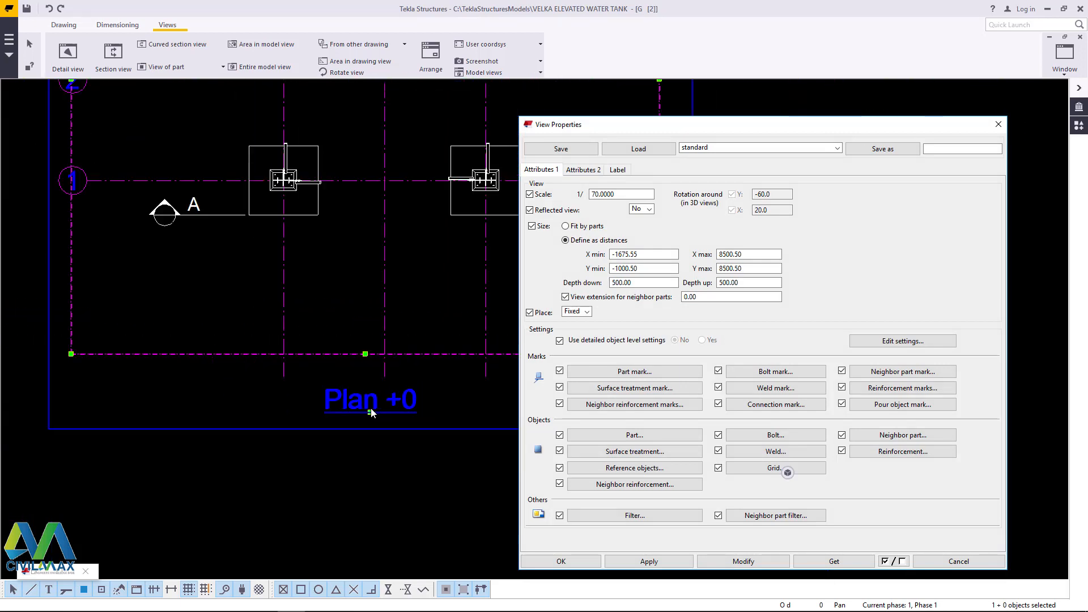
pyautogui.scroll(2, 351, 407)
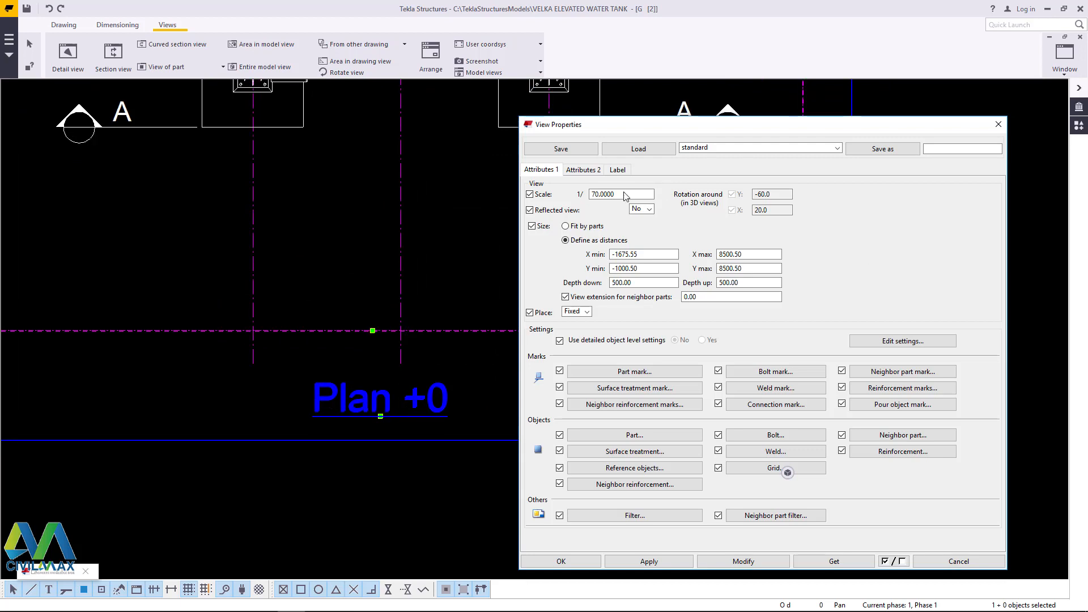
pyautogui.click(619, 170)
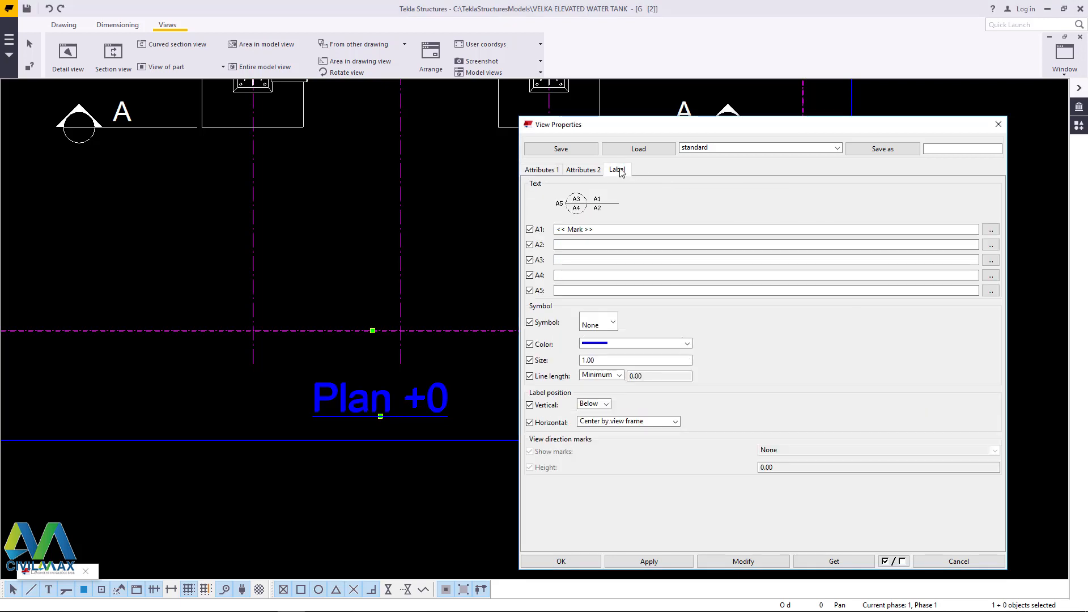
# - Give the Plan +0 label a black circle symbol with a horizontal line, size 8.00, and apply it to the view
pyautogui.click(686, 344)
pyautogui.click(622, 363)
pyautogui.click(613, 328)
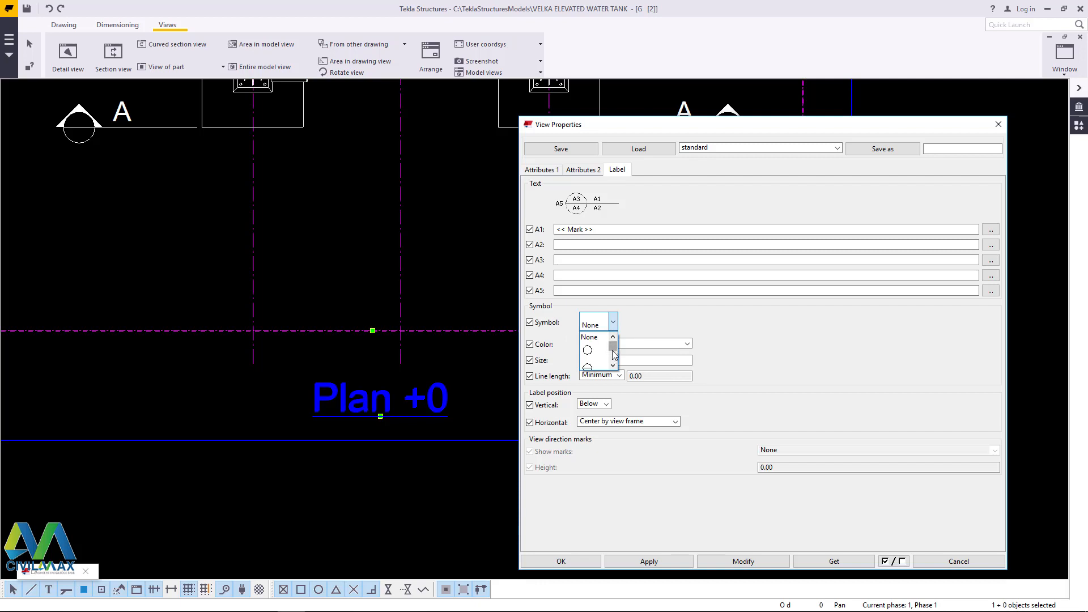
pyautogui.scroll(-1, 605, 359)
pyautogui.click(588, 339)
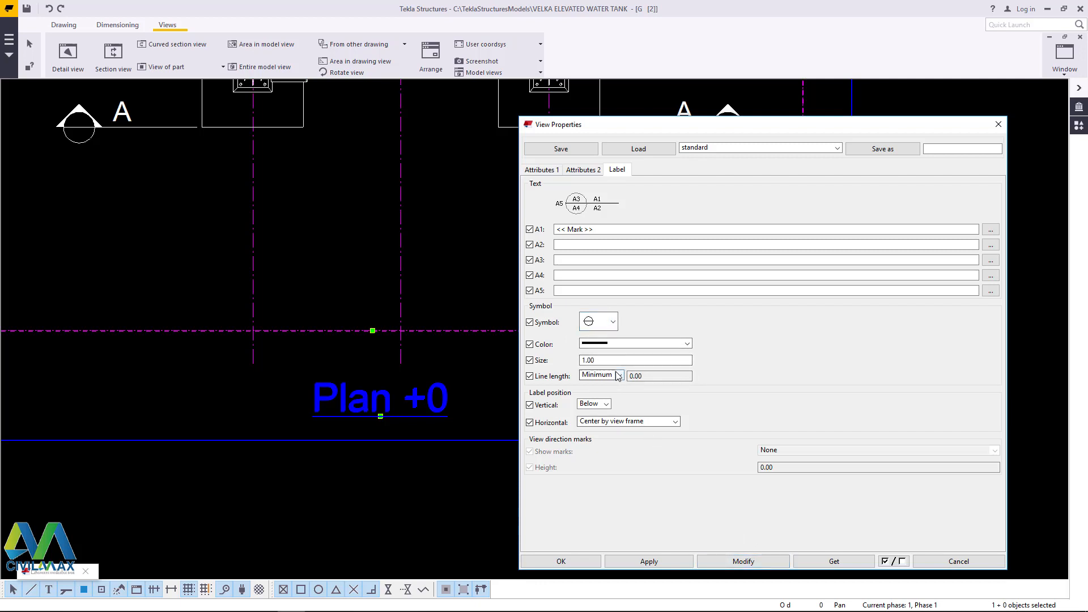
pyautogui.doubleClick(596, 360)
pyautogui.write('8')
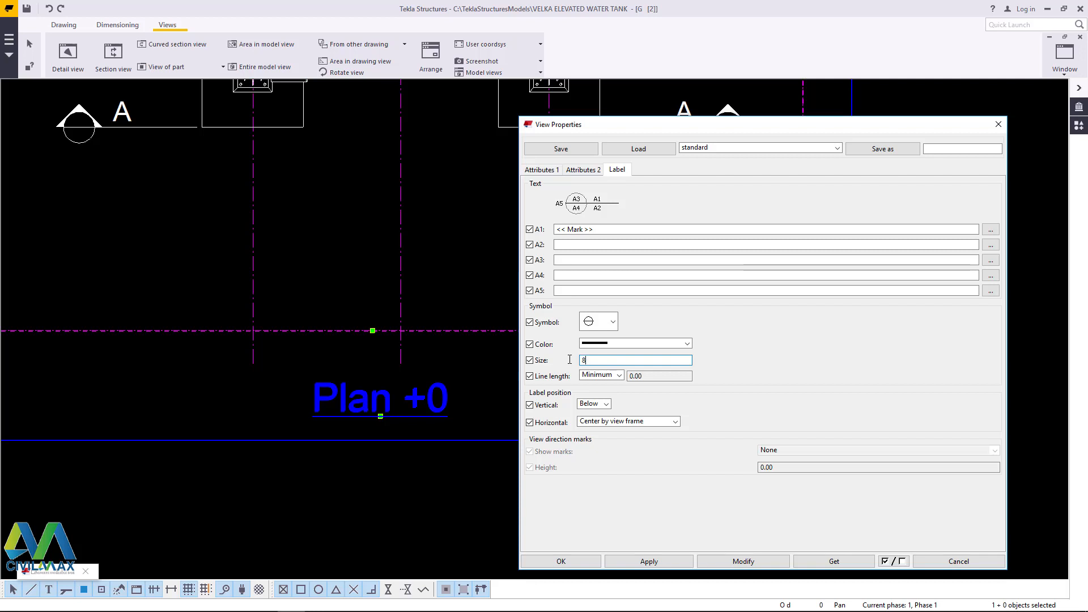
pyautogui.click(785, 561)
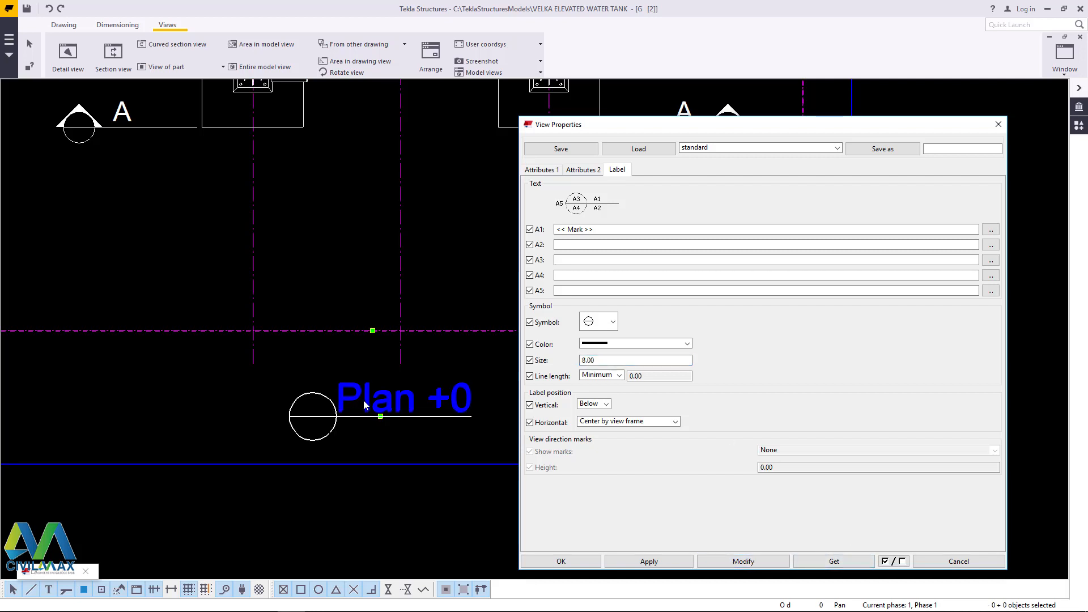
# - Set the font color of the view name element in the label's A1 text to black and apply it
pyautogui.scroll(3, 439, 407)
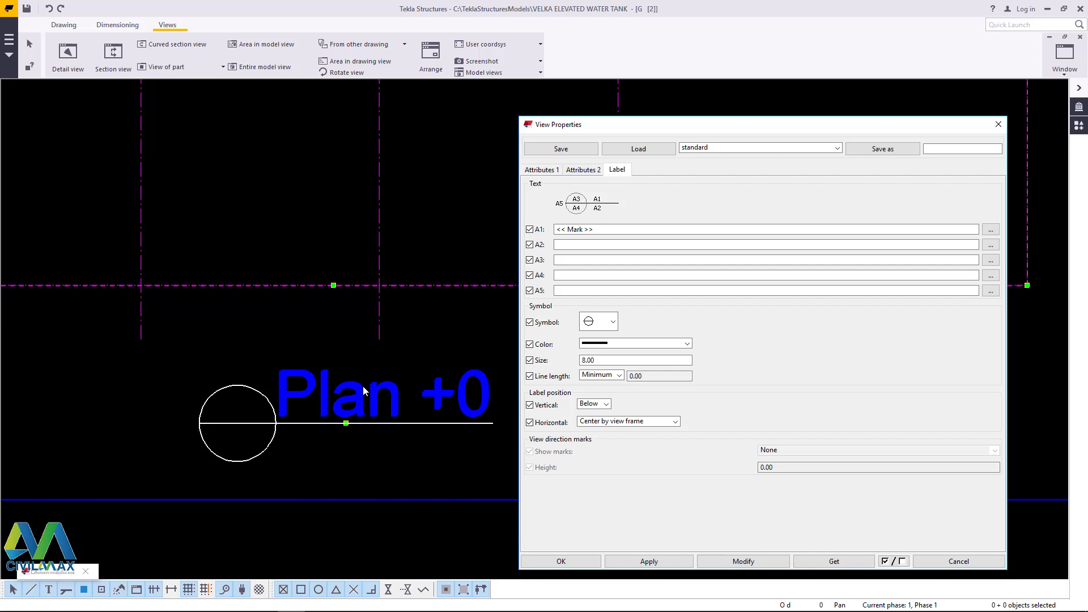
pyautogui.scroll(-1, 265, 387)
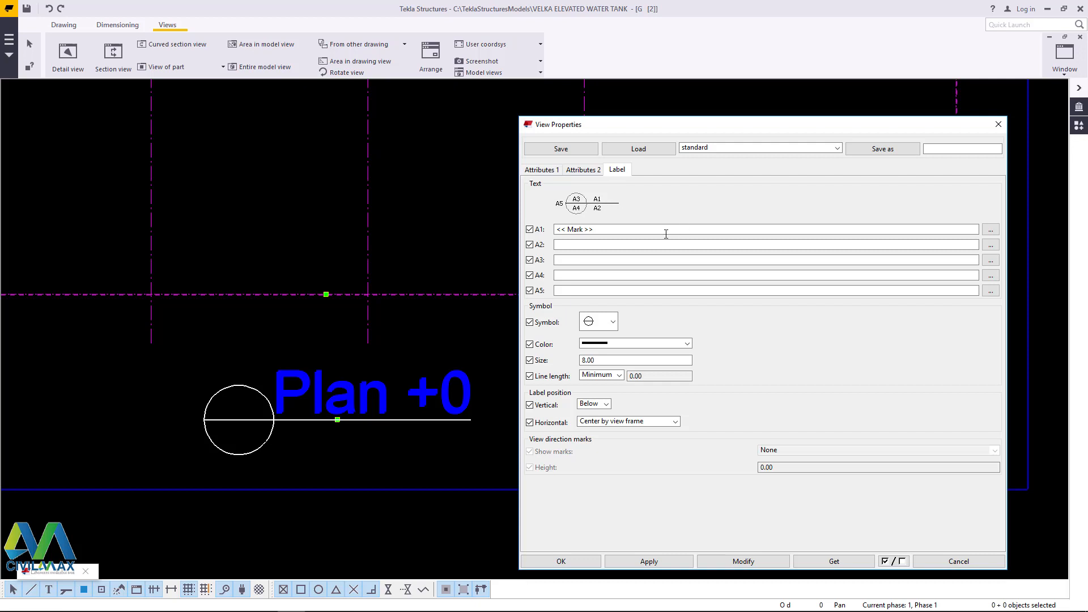
pyautogui.click(990, 230)
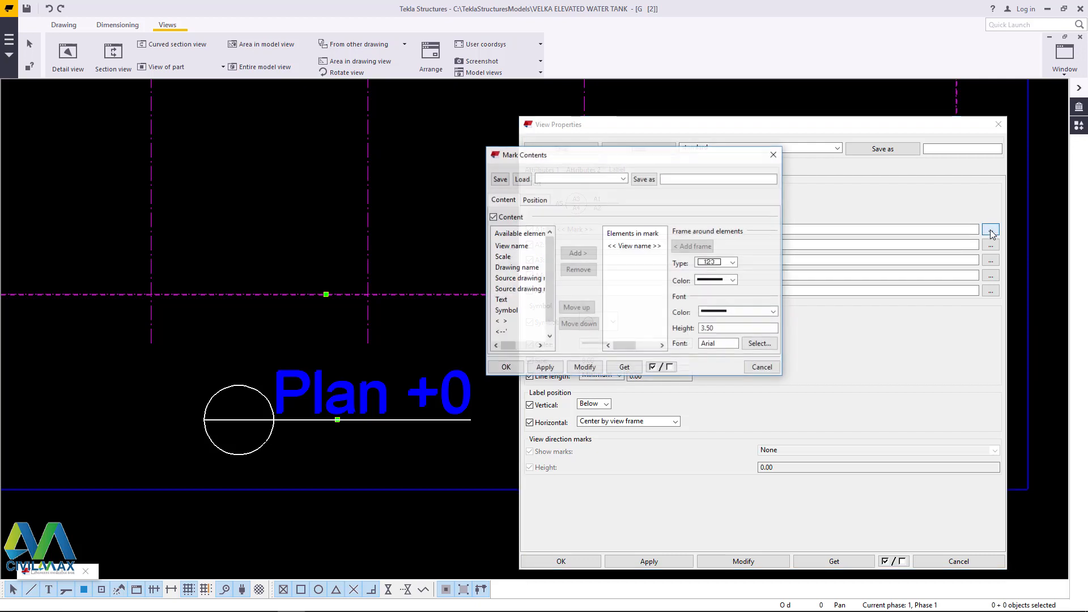
pyautogui.click(639, 249)
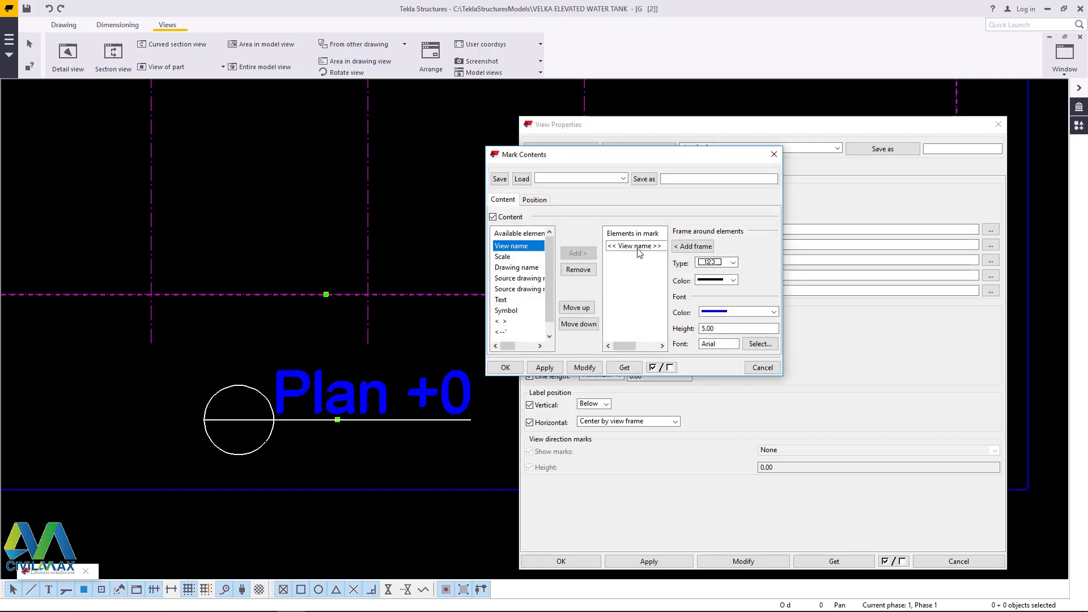
pyautogui.click(775, 311)
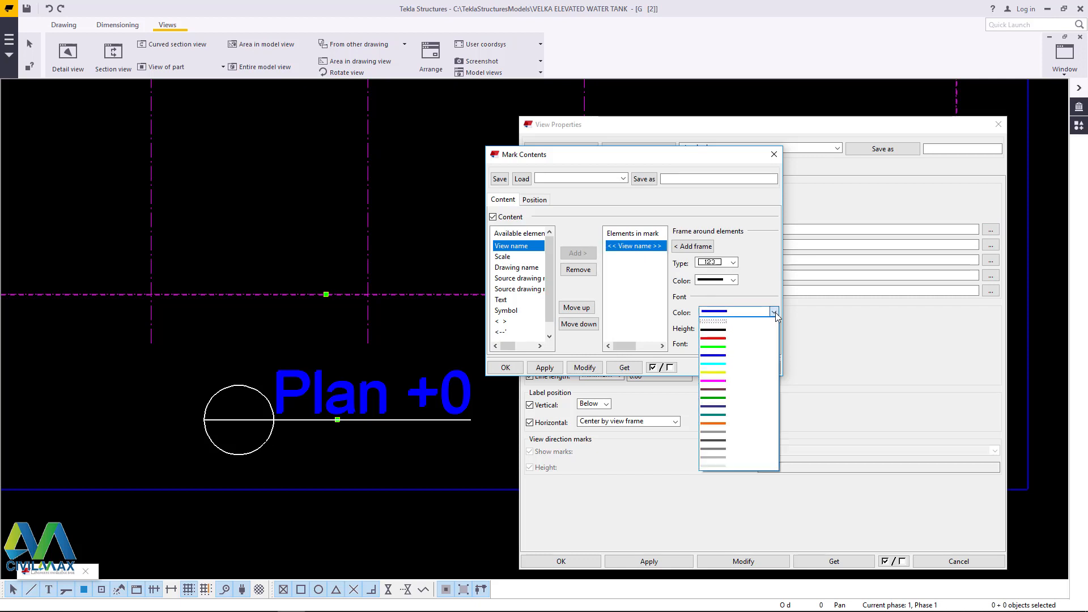
pyautogui.click(751, 323)
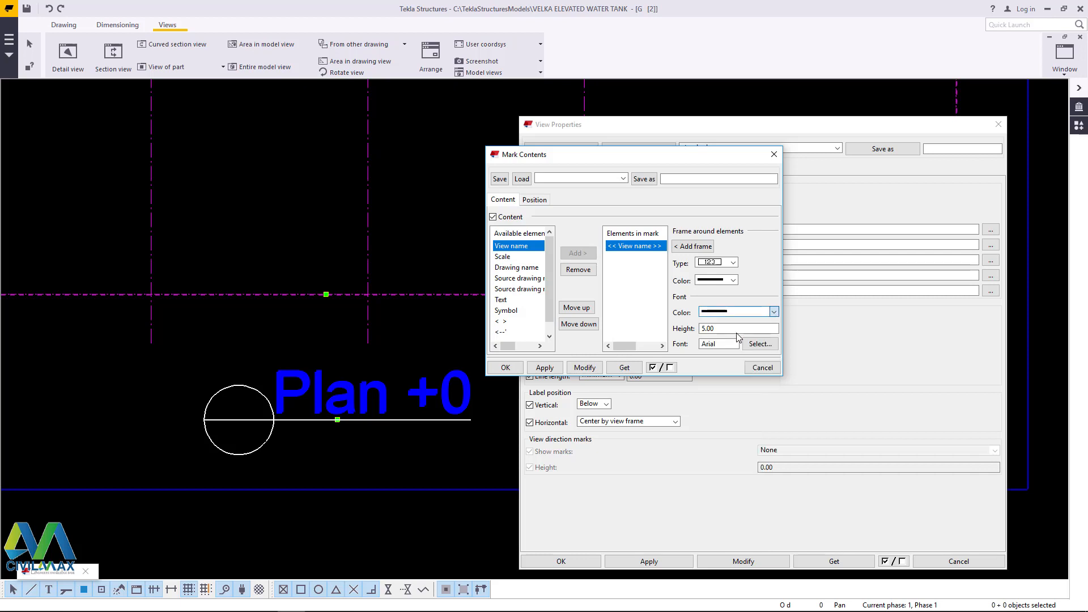
pyautogui.click(584, 367)
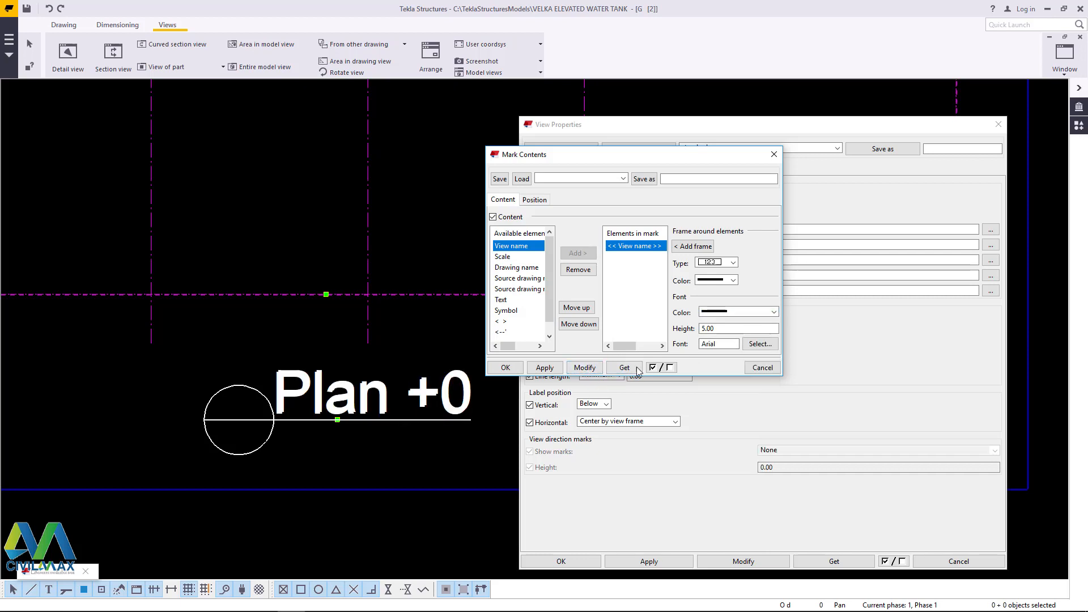
# - Set the text height of the view name element to 4.00 and apply it
pyautogui.doubleClick(708, 328)
pyautogui.write('4')
pyautogui.click(584, 368)
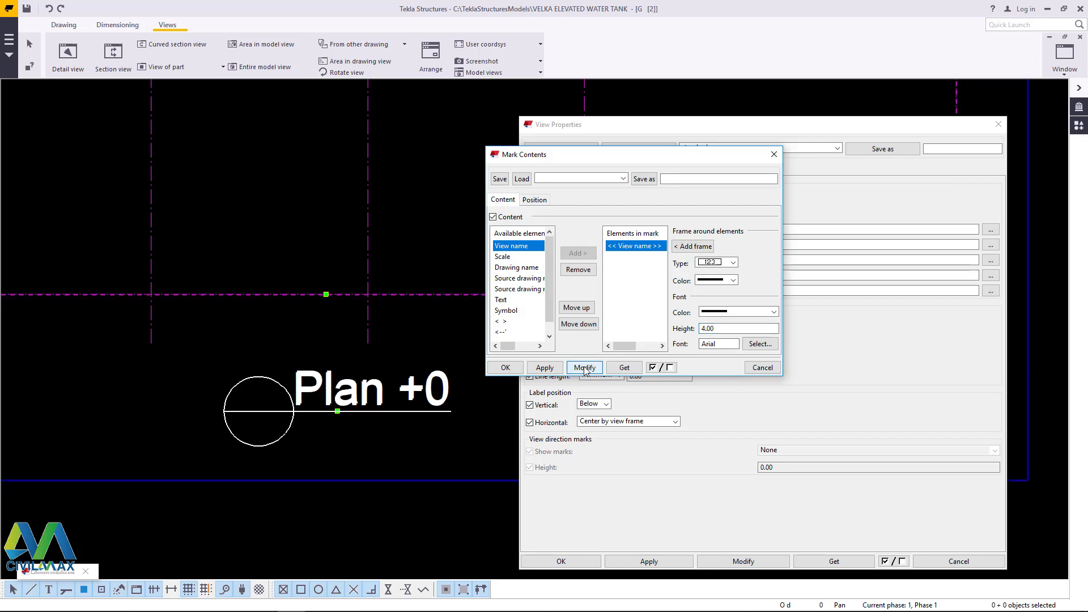
# - Set the font of the view name element in the label's A1 text to Arial Regular and accept the mark contents
pyautogui.click(762, 345)
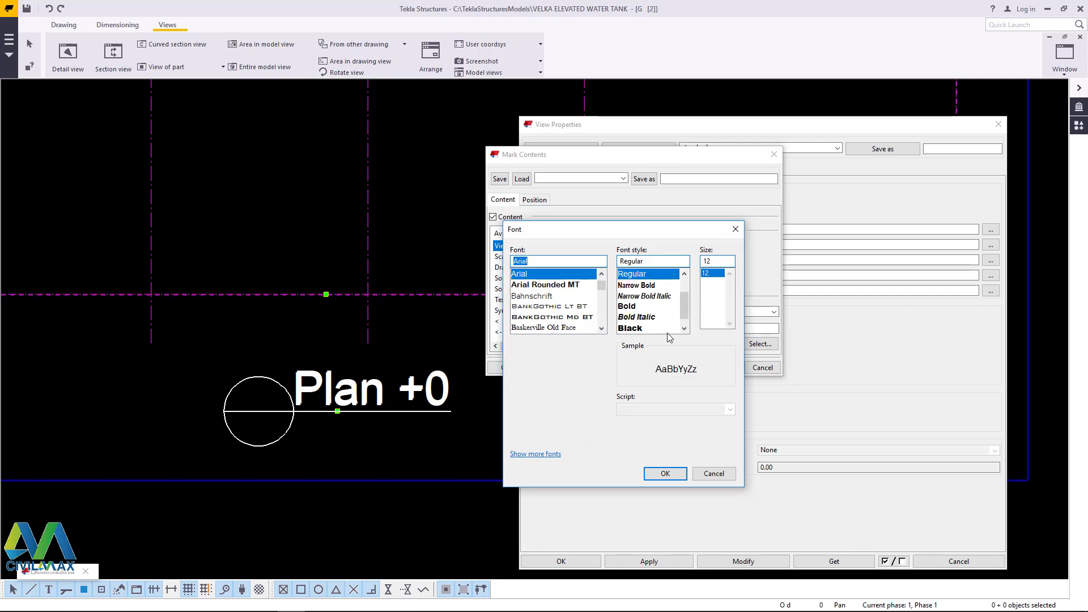
pyautogui.click(736, 229)
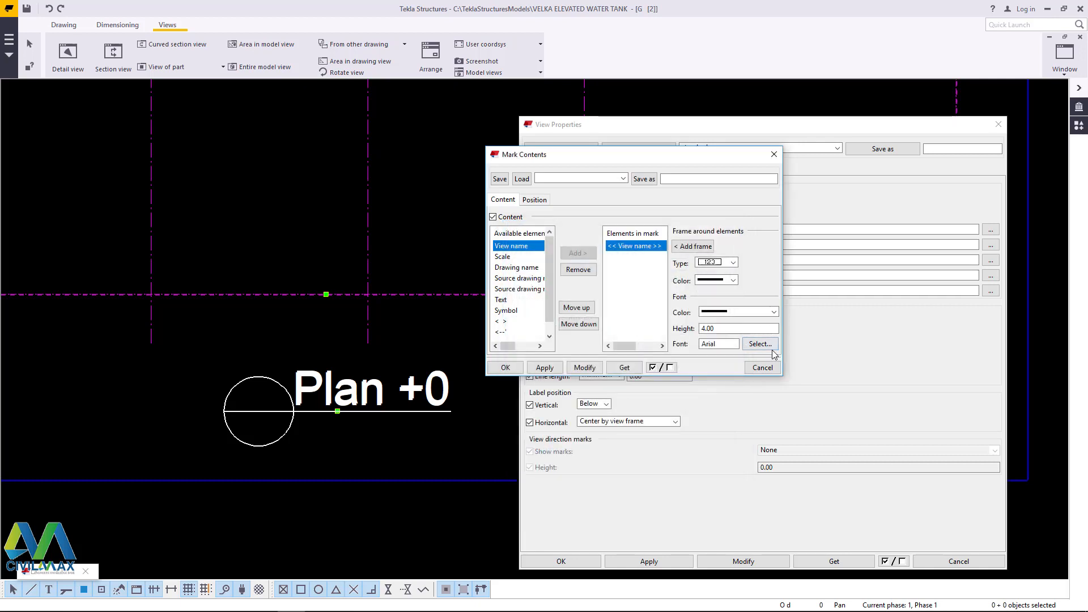
pyautogui.click(758, 346)
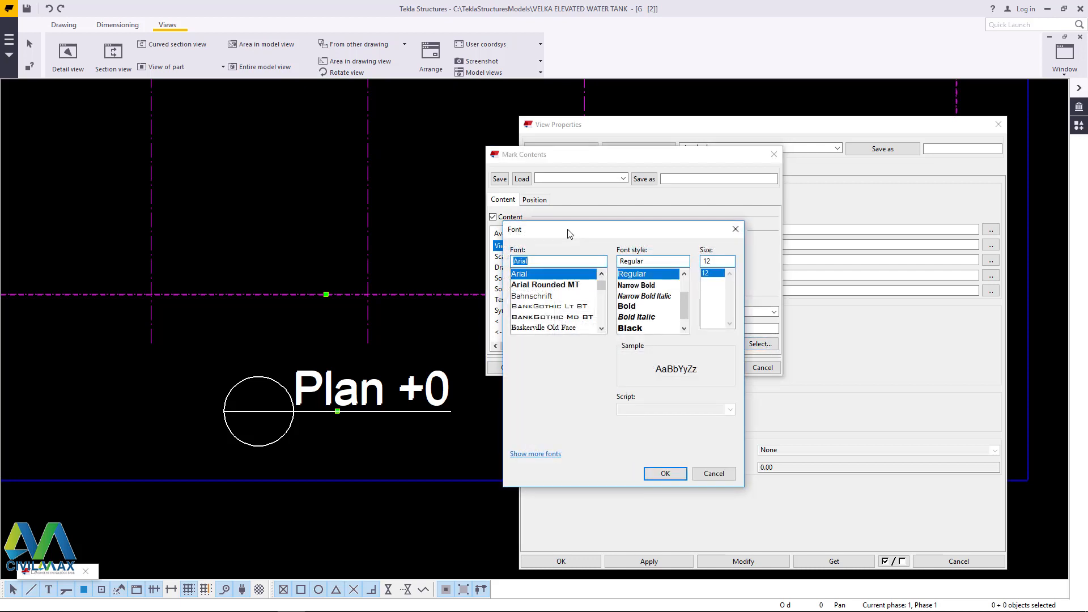
pyautogui.moveTo(569, 233); pyautogui.dragTo(661, 240)
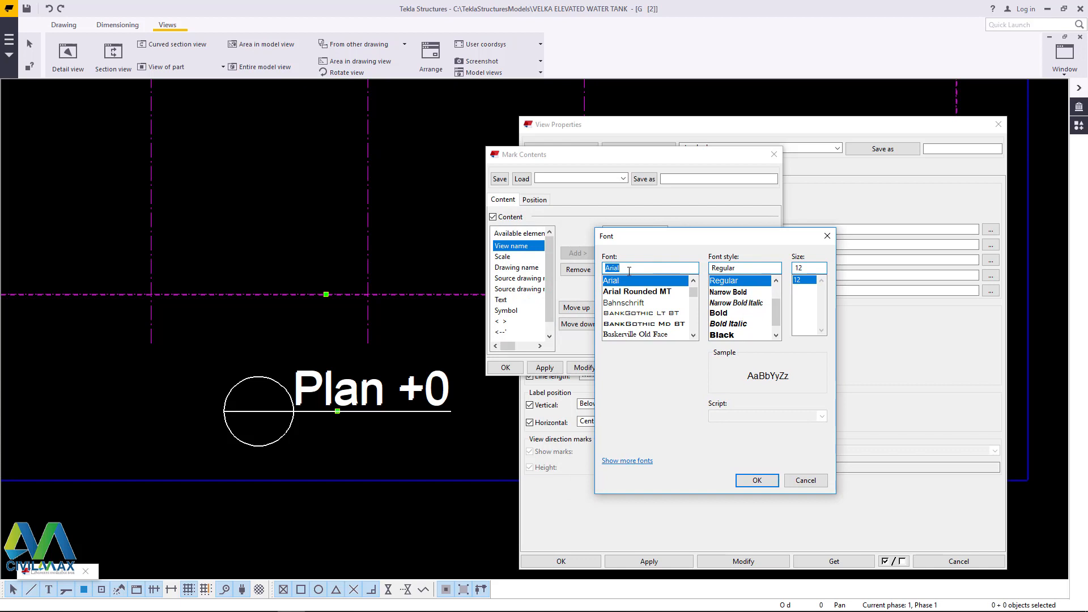
pyautogui.write('AR')
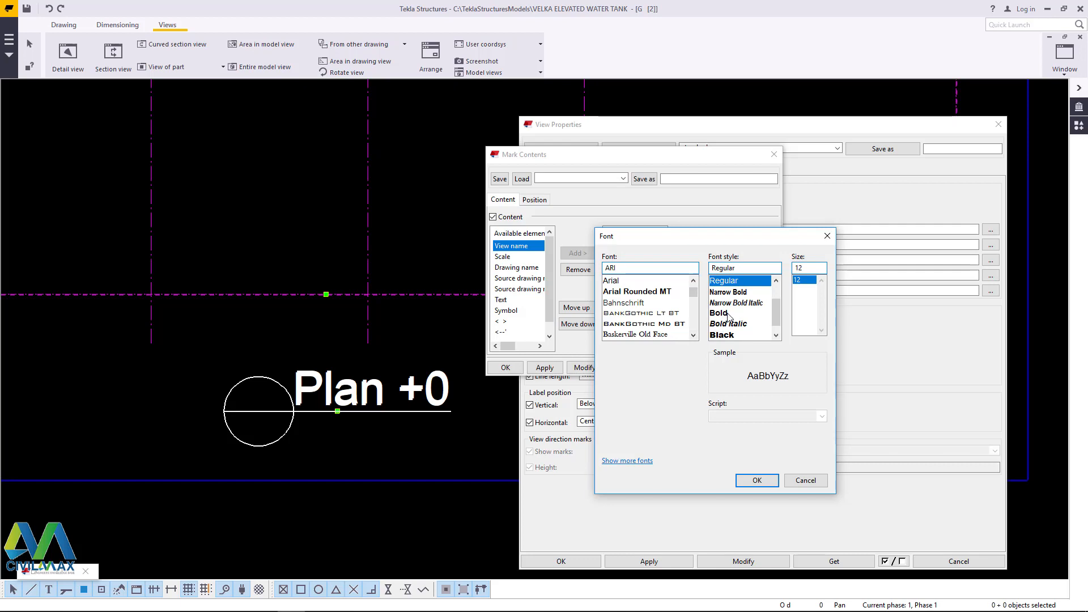
pyautogui.click(757, 481)
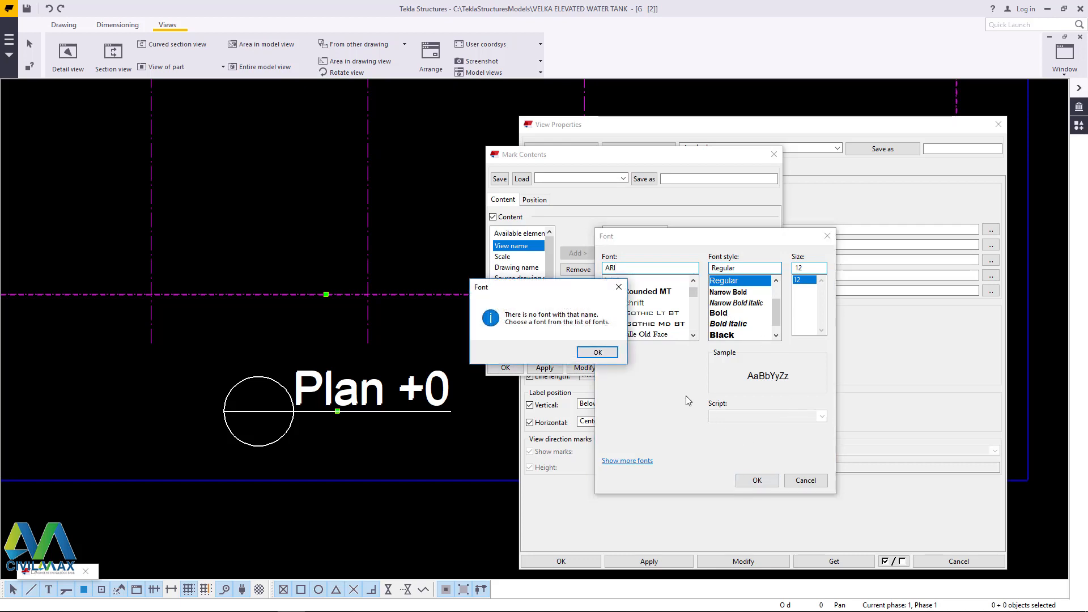
pyautogui.click(598, 353)
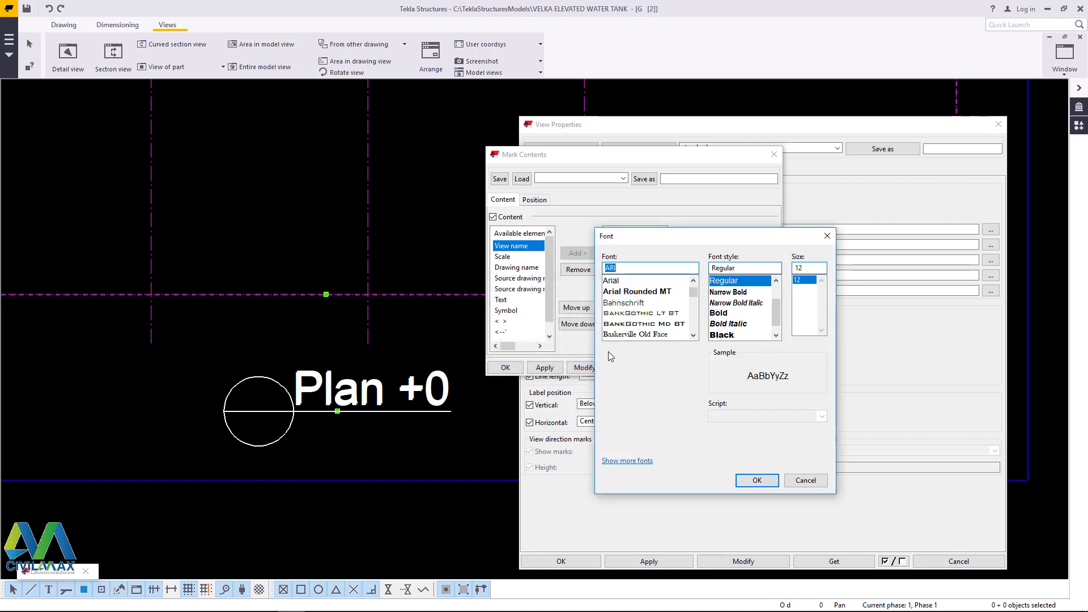
pyautogui.click(622, 269)
pyautogui.click(621, 281)
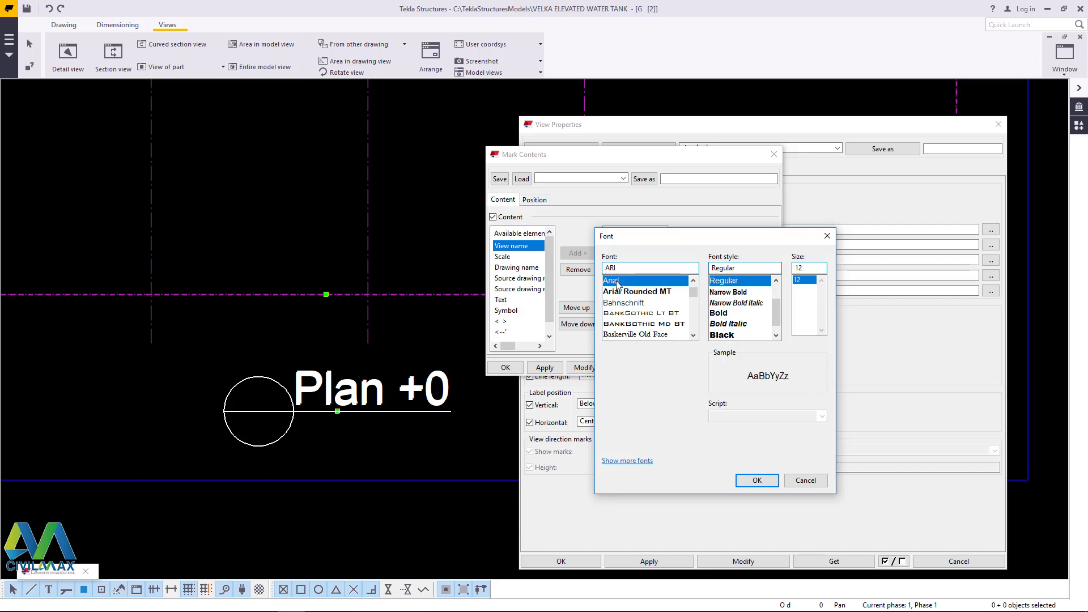
pyautogui.click(730, 315)
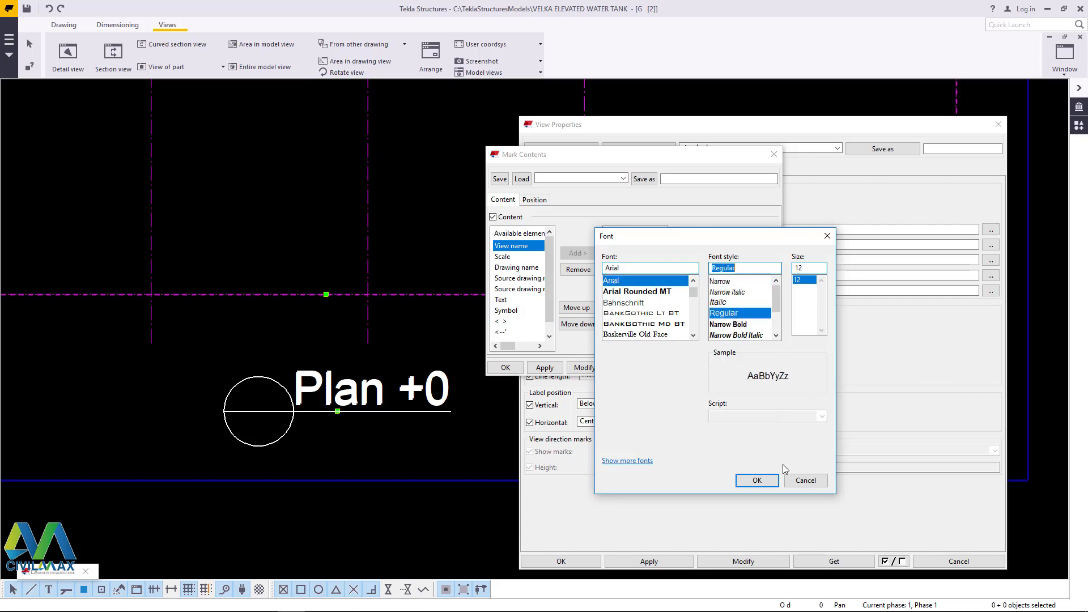
pyautogui.click(757, 480)
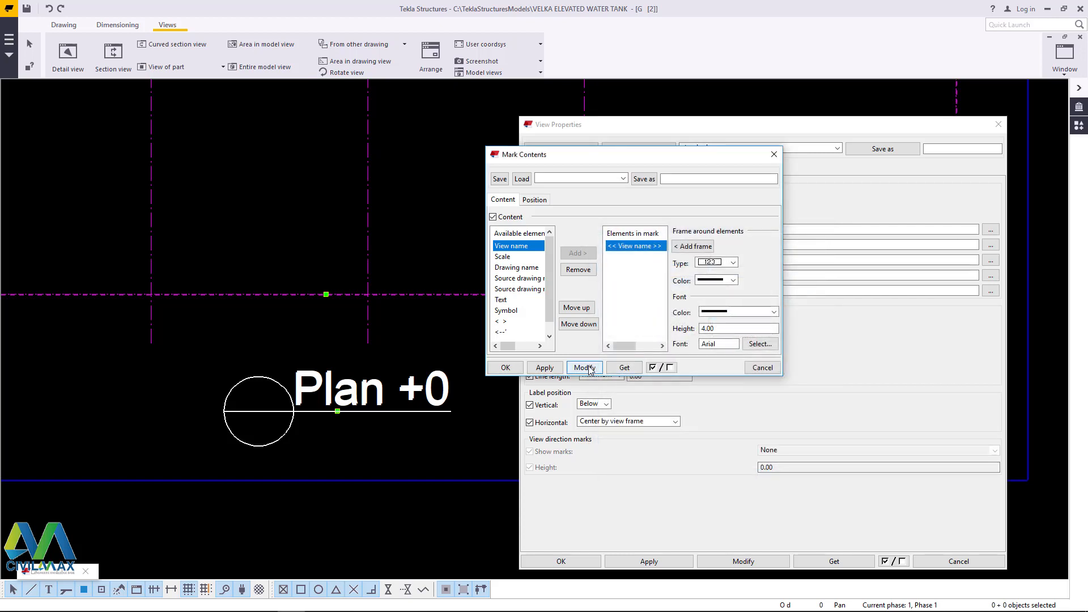
pyautogui.click(506, 367)
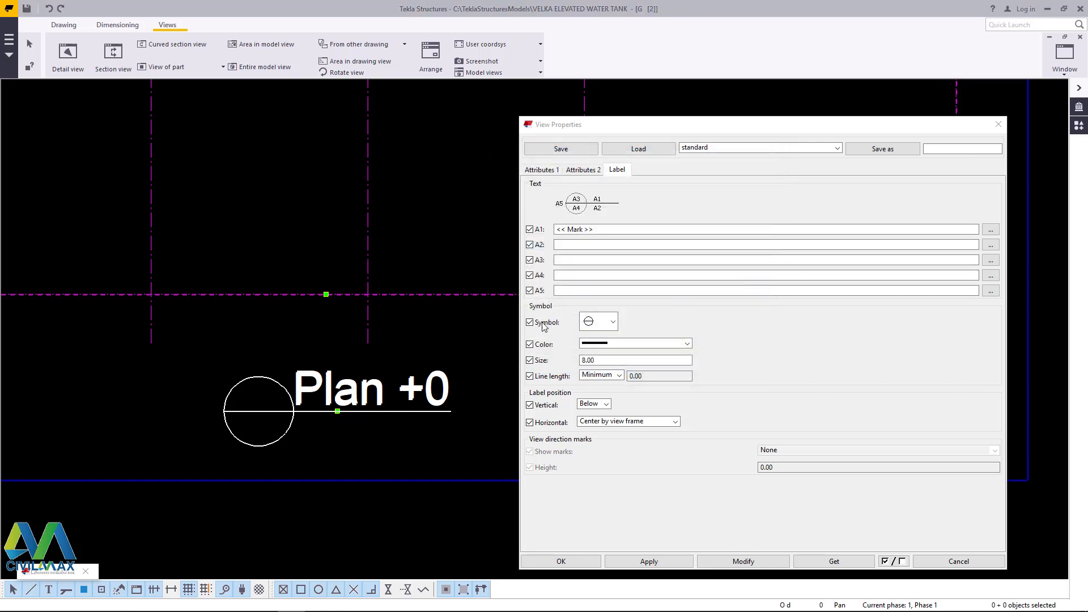
# - Add a text element reading "2" to the A3 text of the Plan +0 label
pyautogui.moveTo(605, 360); pyautogui.dragTo(577, 361)
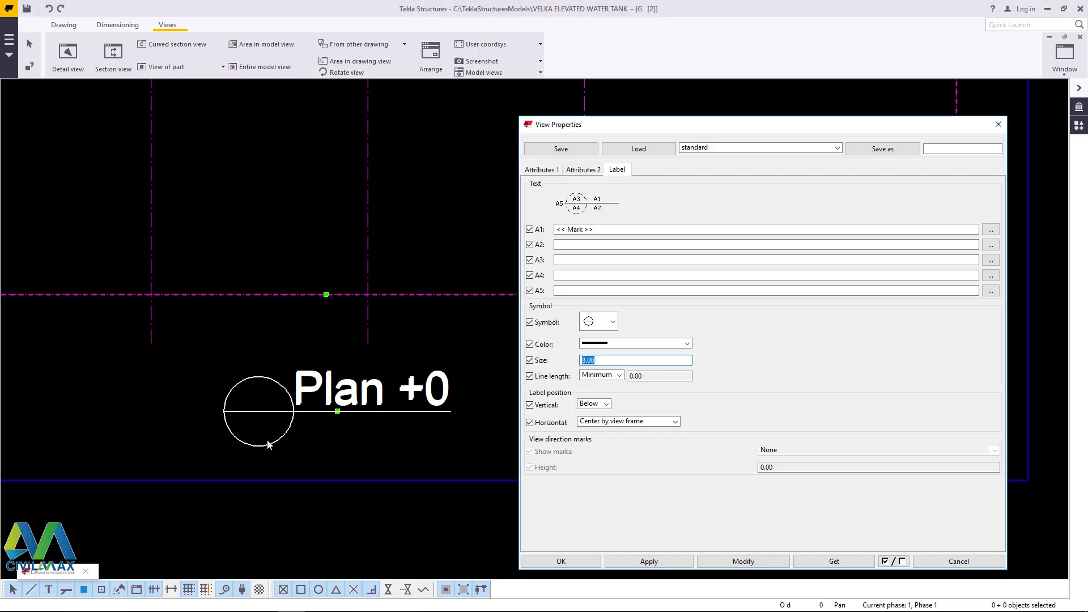
pyautogui.scroll(1, 277, 447)
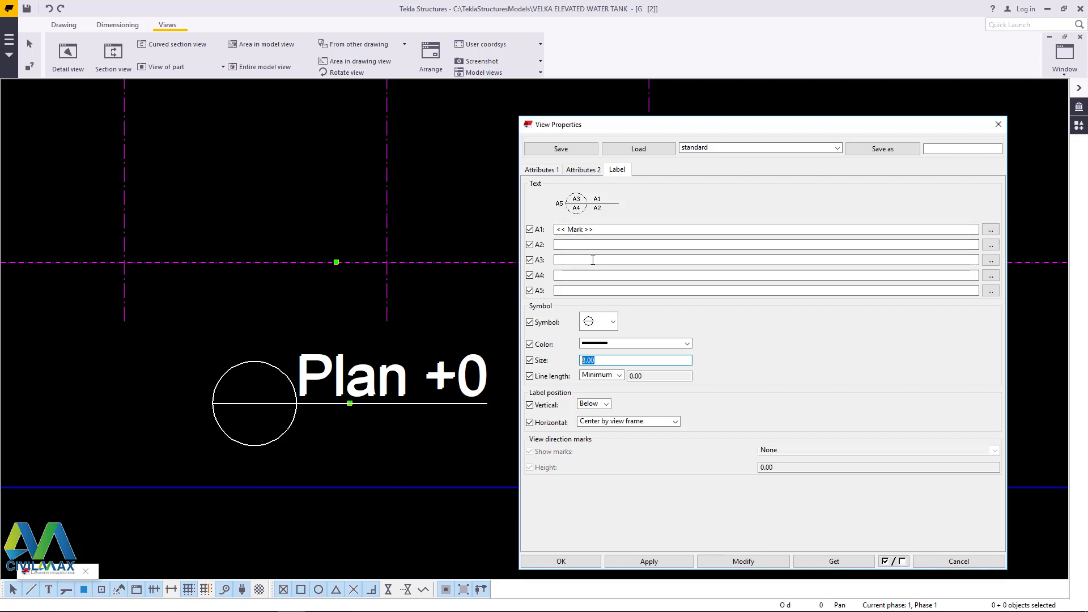
pyautogui.click(990, 260)
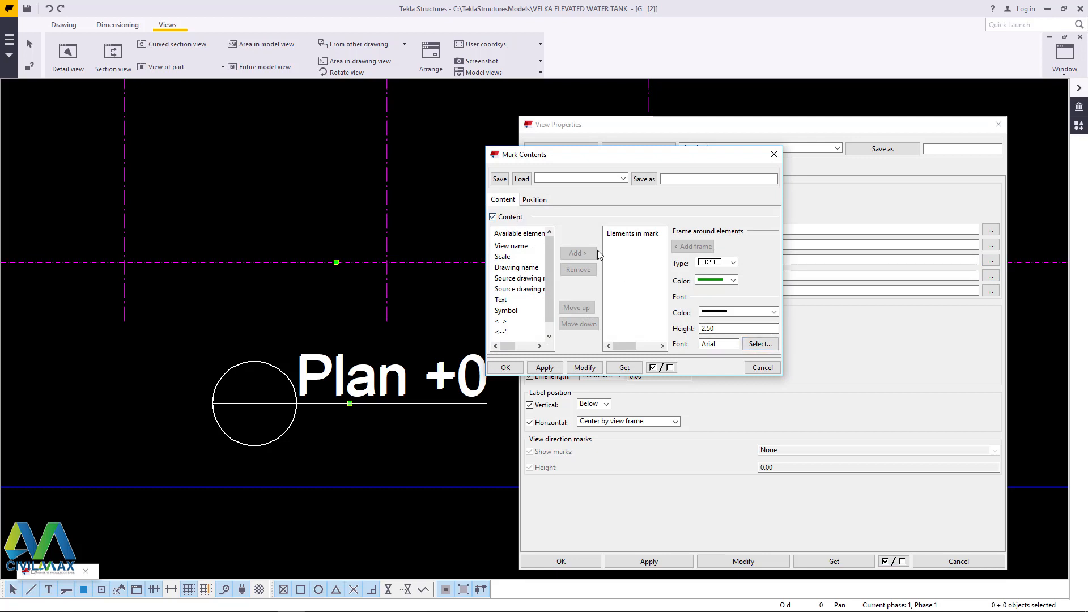
pyautogui.click(501, 300)
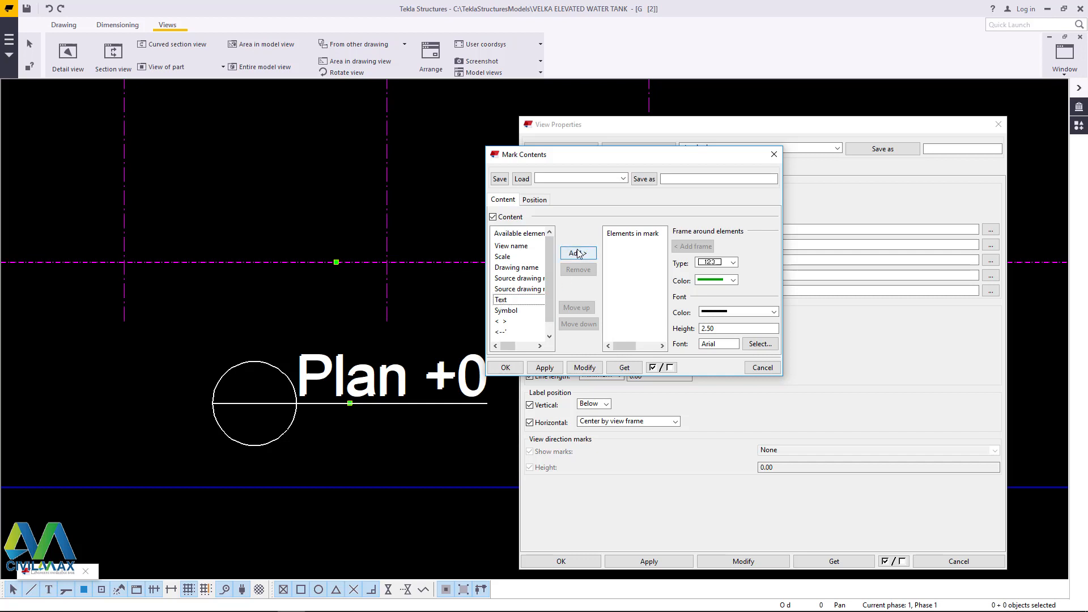
pyautogui.click(577, 253)
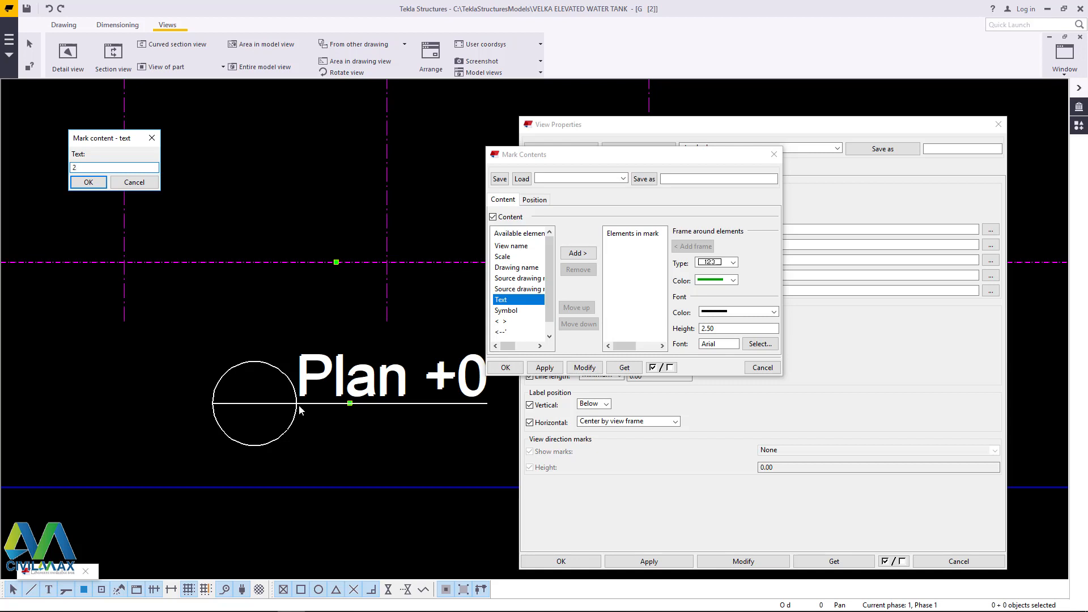
pyautogui.click(87, 182)
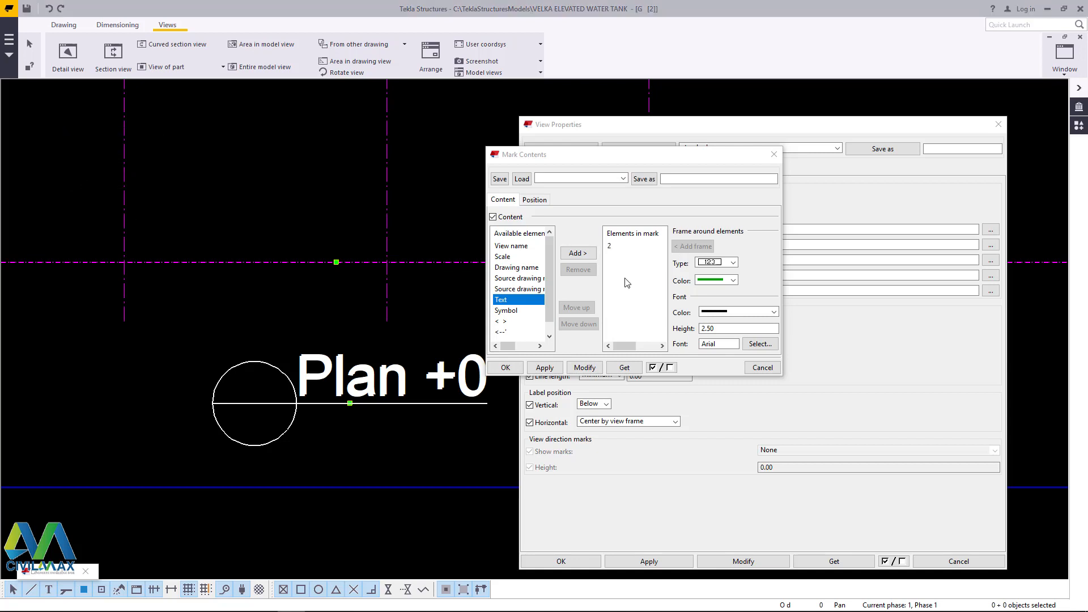
# - Set the frame color of the "2" element in the A3 text to black and apply it to the view
pyautogui.click(610, 247)
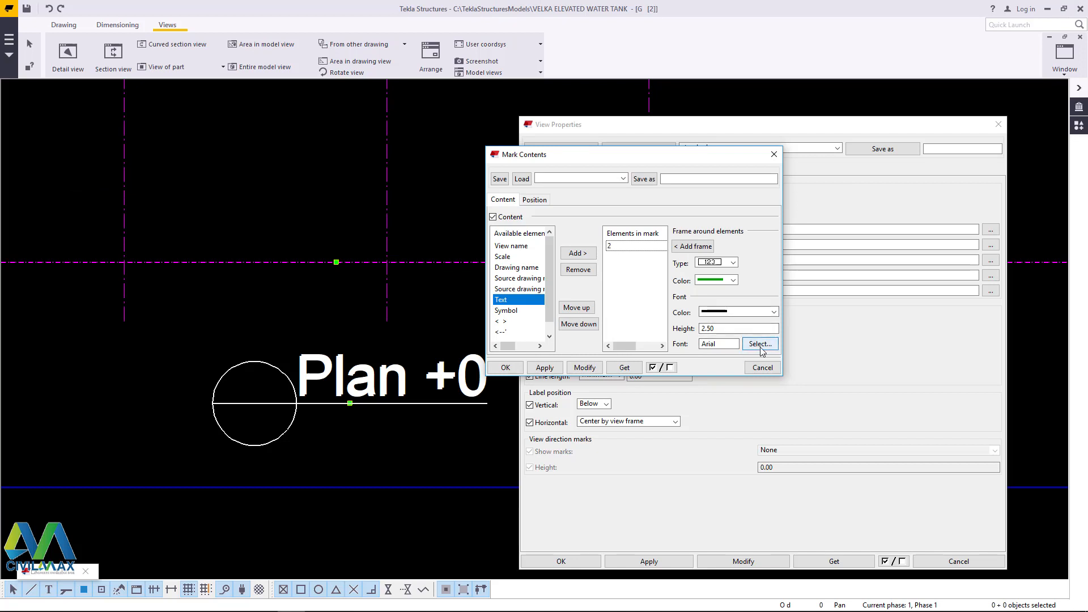
pyautogui.click(733, 280)
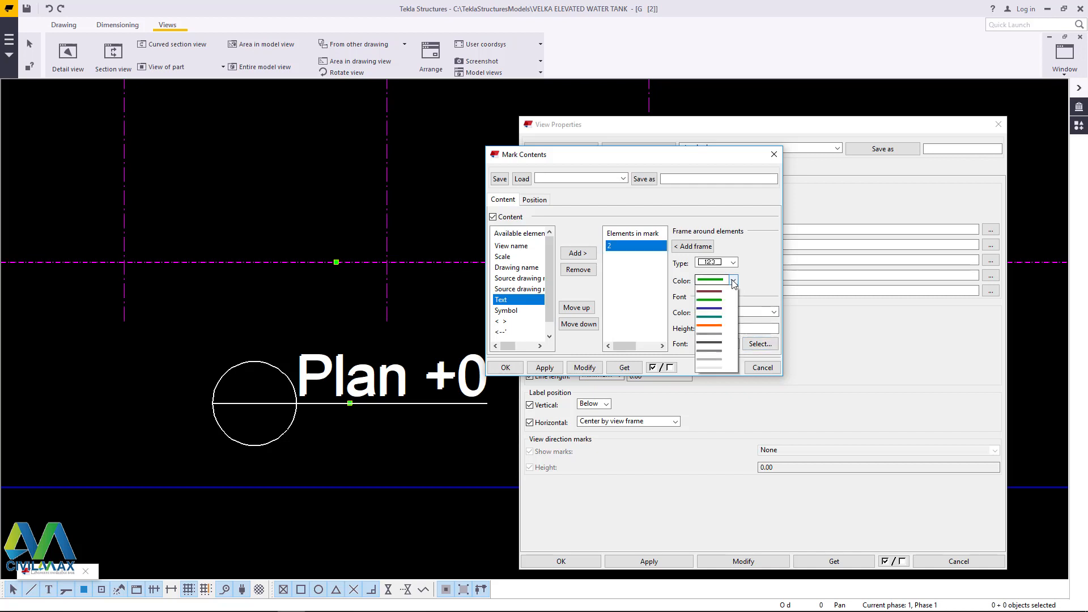
pyautogui.click(719, 300)
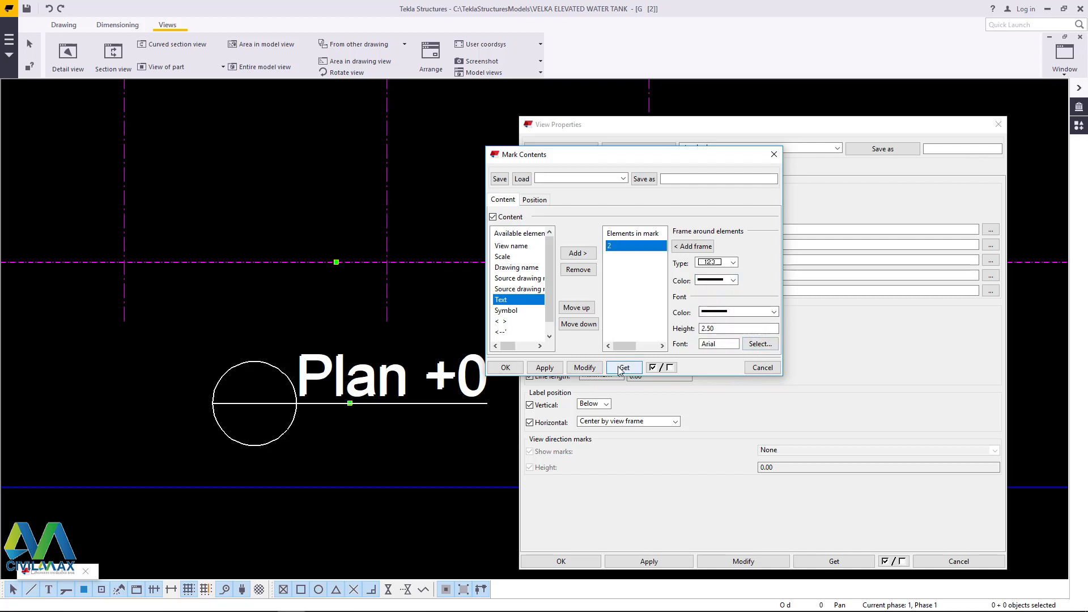
pyautogui.click(584, 368)
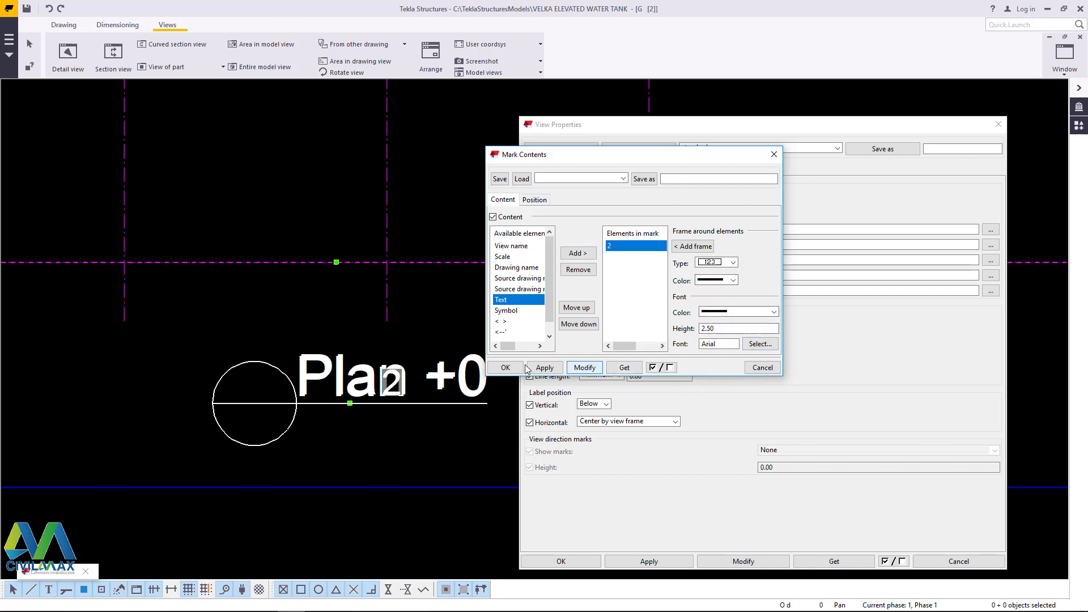
# - Set the A3 text position to Custom: Relative to symbol and apply it to the view label
pyautogui.scroll(1, 402, 384)
pyautogui.scroll(4, 402, 383)
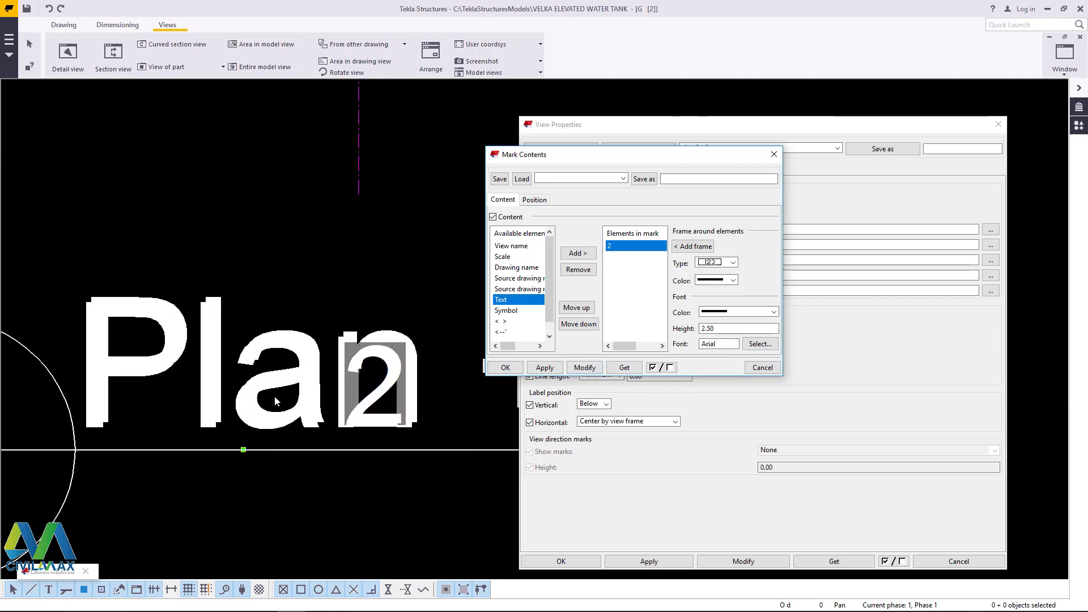
pyautogui.scroll(-2, 274, 395)
pyautogui.scroll(1, 363, 412)
pyautogui.scroll(-2, 400, 395)
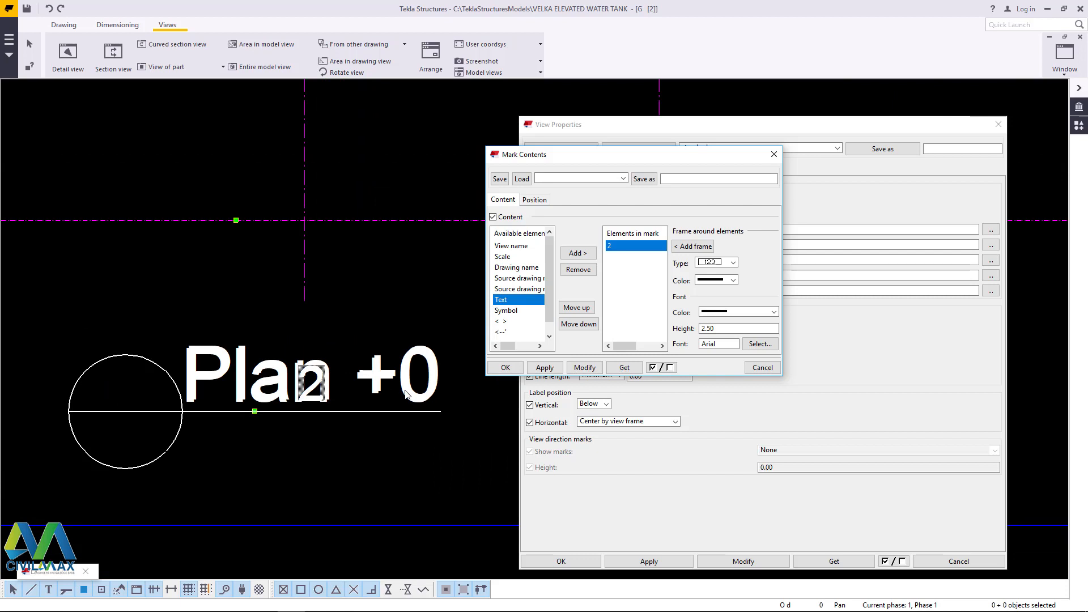
pyautogui.scroll(1, 132, 409)
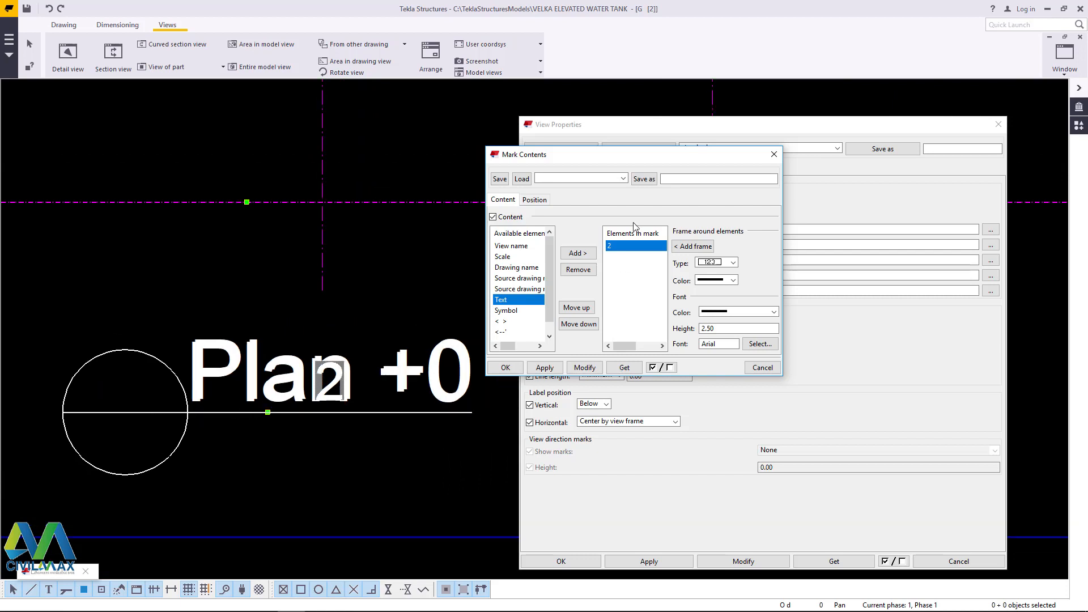
pyautogui.click(535, 200)
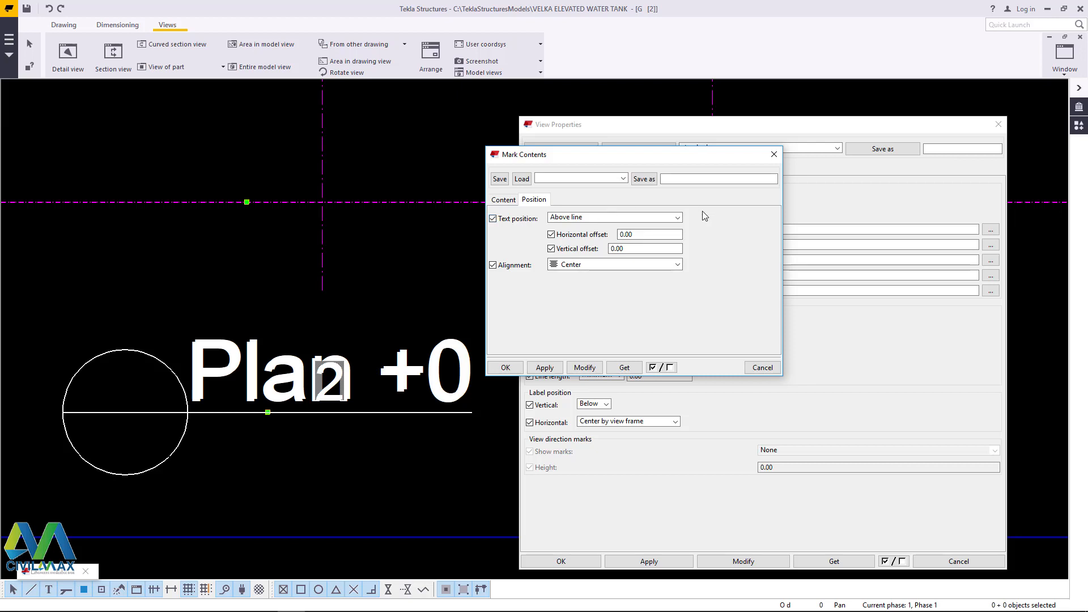
pyautogui.click(675, 219)
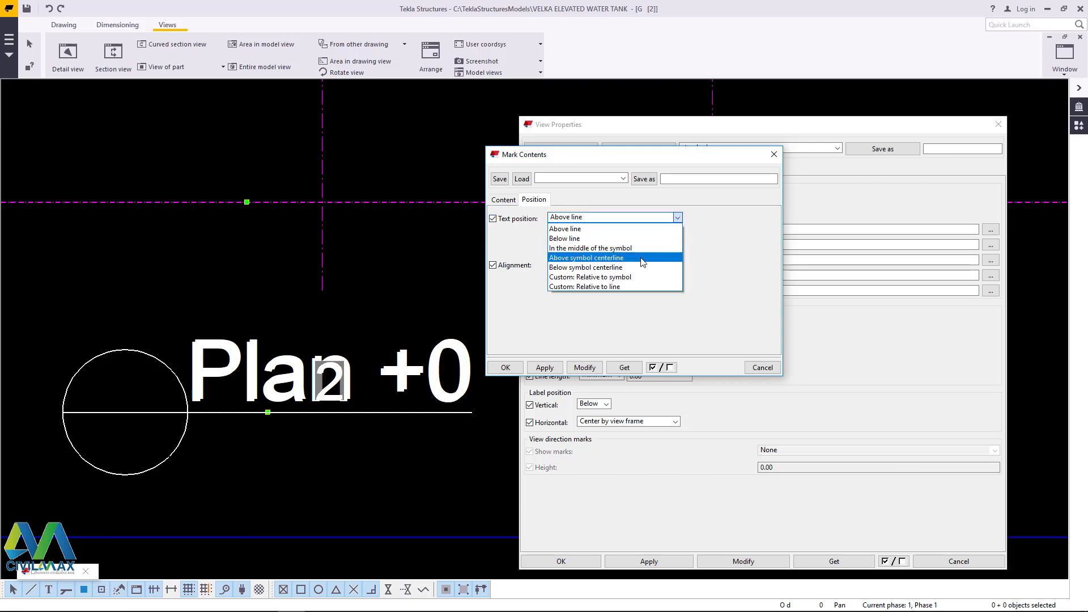
pyautogui.click(613, 278)
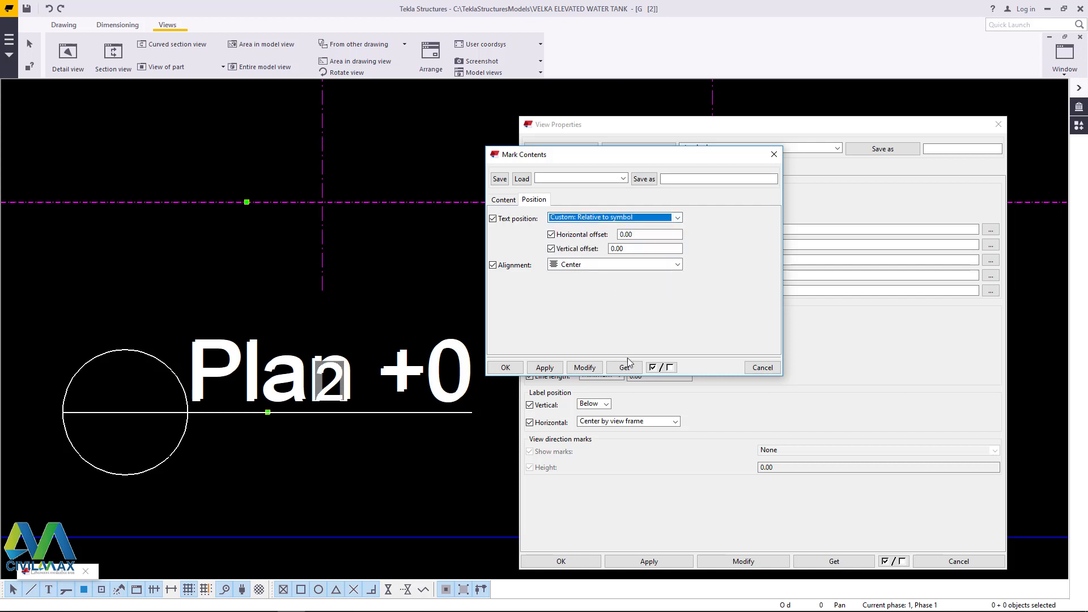
pyautogui.click(585, 368)
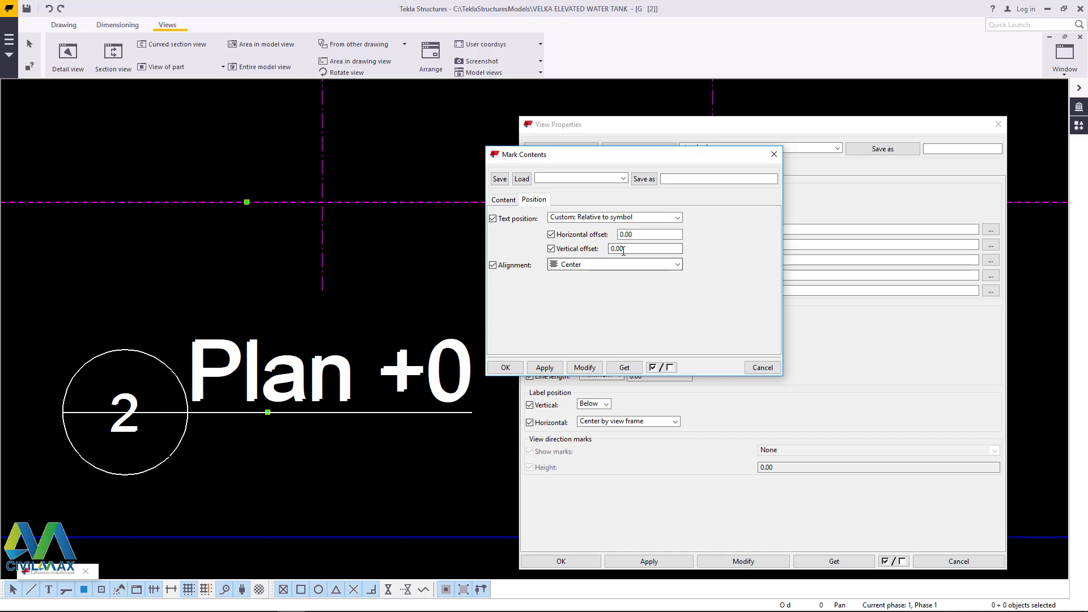
# - Give the A3 text a vertical offset of 2.00, apply it and accept the mark contents
pyautogui.moveTo(623, 248); pyautogui.dragTo(606, 248)
pyautogui.write('2')
pyautogui.click(585, 368)
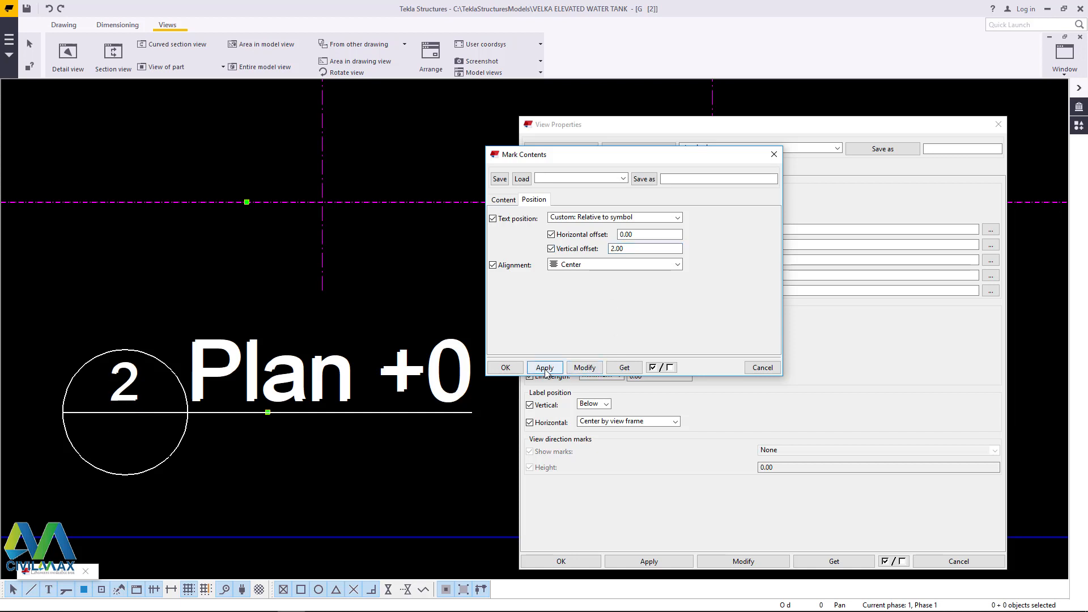
pyautogui.click(505, 367)
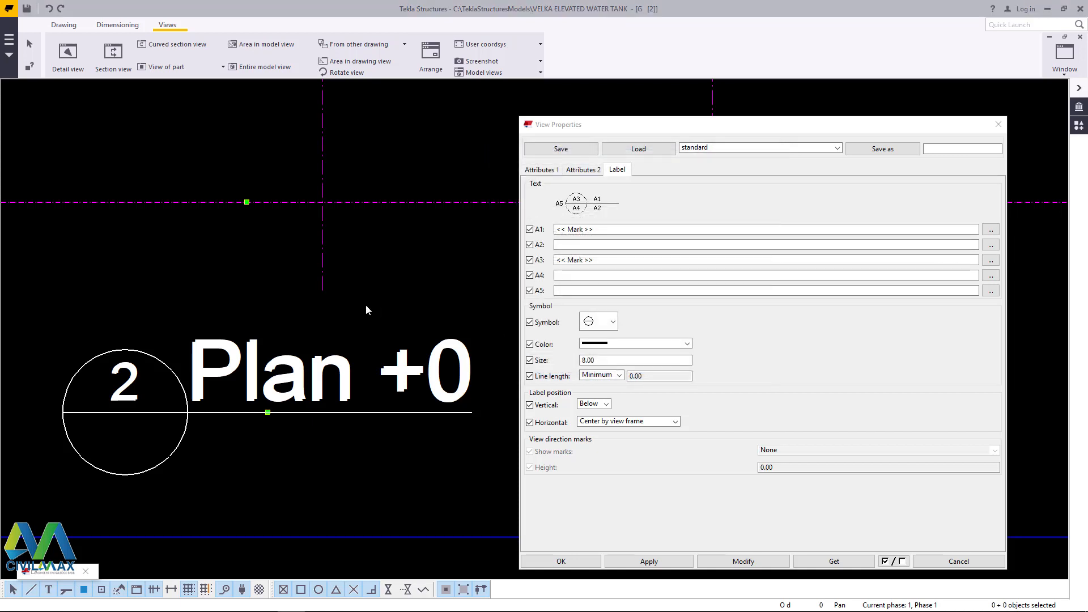
# - Add a text element reading "-" to the A4 text of the Plan +0 label and apply it to the view
pyautogui.scroll(-1, 334, 297)
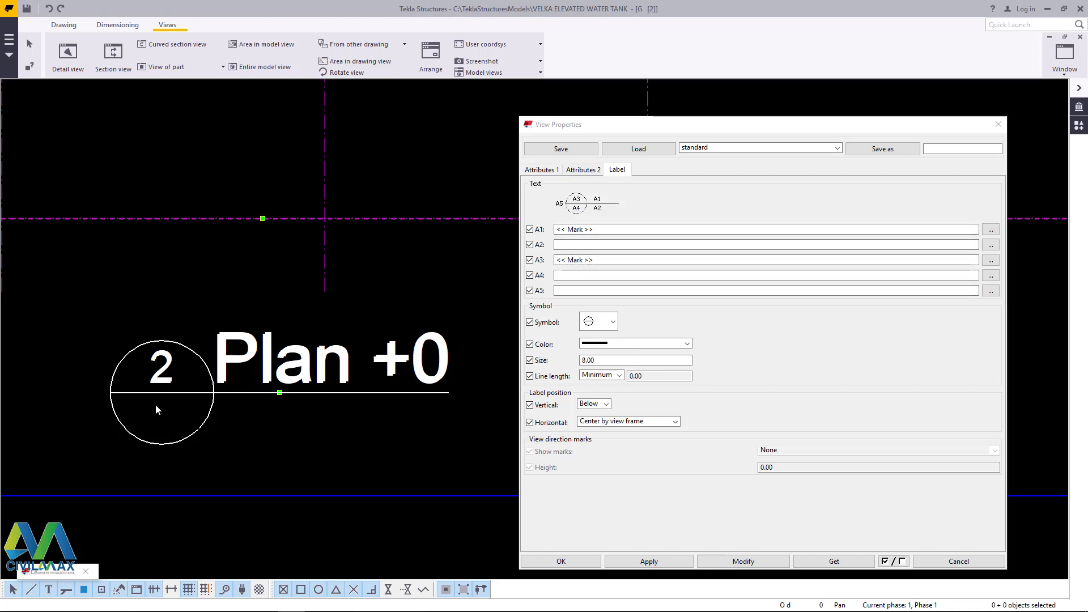
pyautogui.click(989, 276)
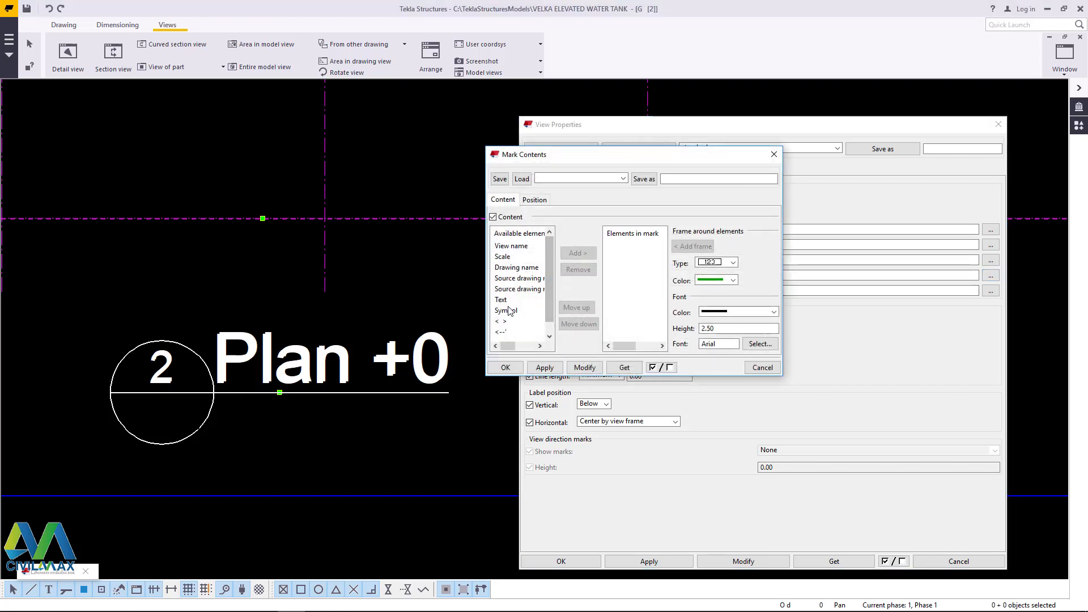
pyautogui.click(502, 299)
pyautogui.click(578, 253)
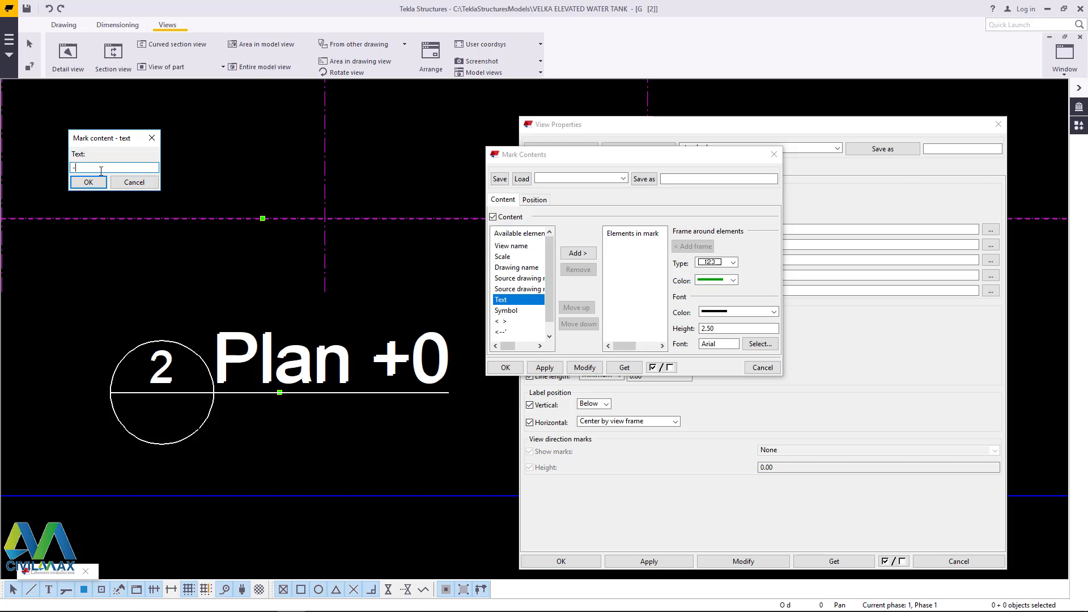
pyautogui.write('-')
pyautogui.click(88, 182)
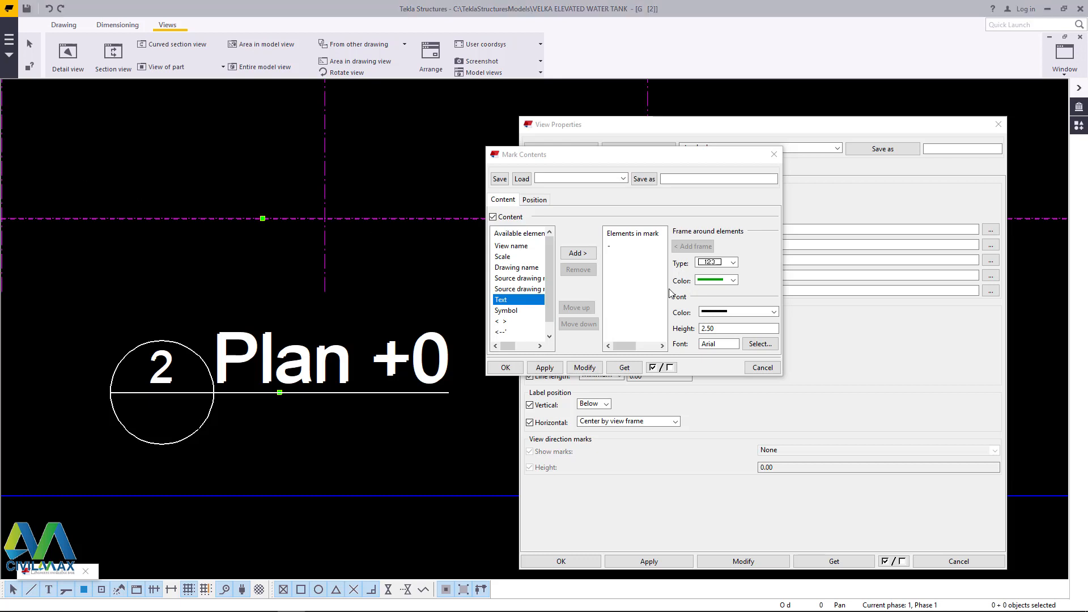
pyautogui.click(612, 247)
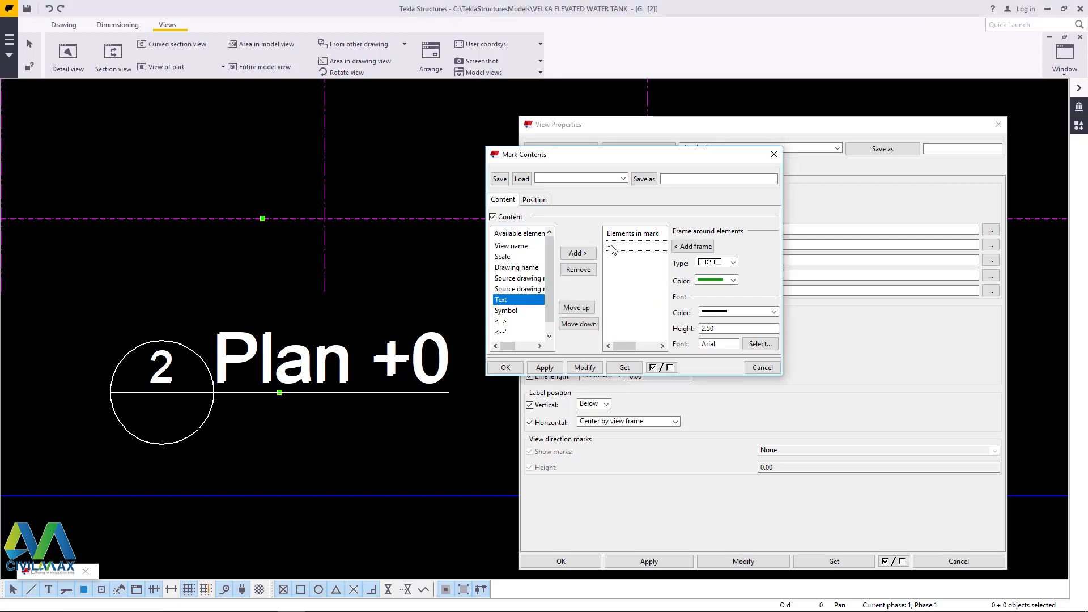
pyautogui.click(589, 370)
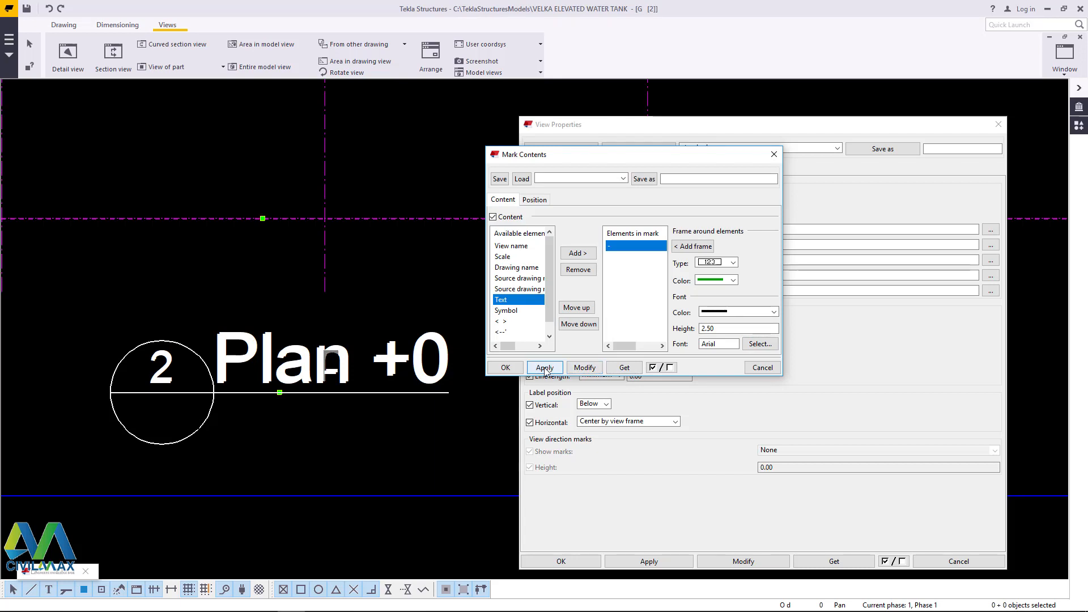
pyautogui.scroll(1, 334, 388)
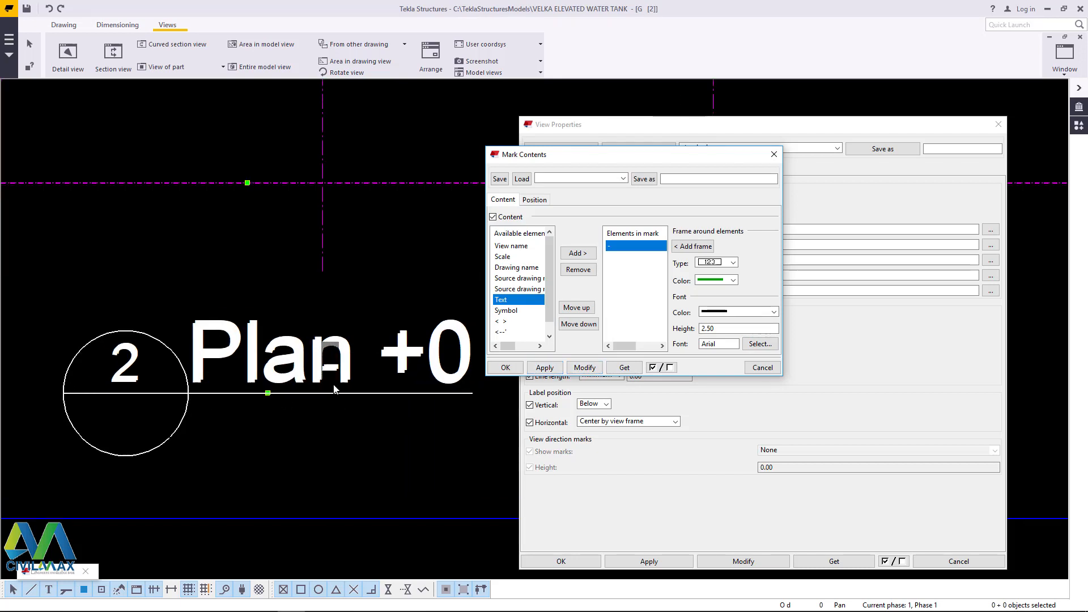
pyautogui.scroll(2, 330, 374)
pyautogui.scroll(-2, 329, 363)
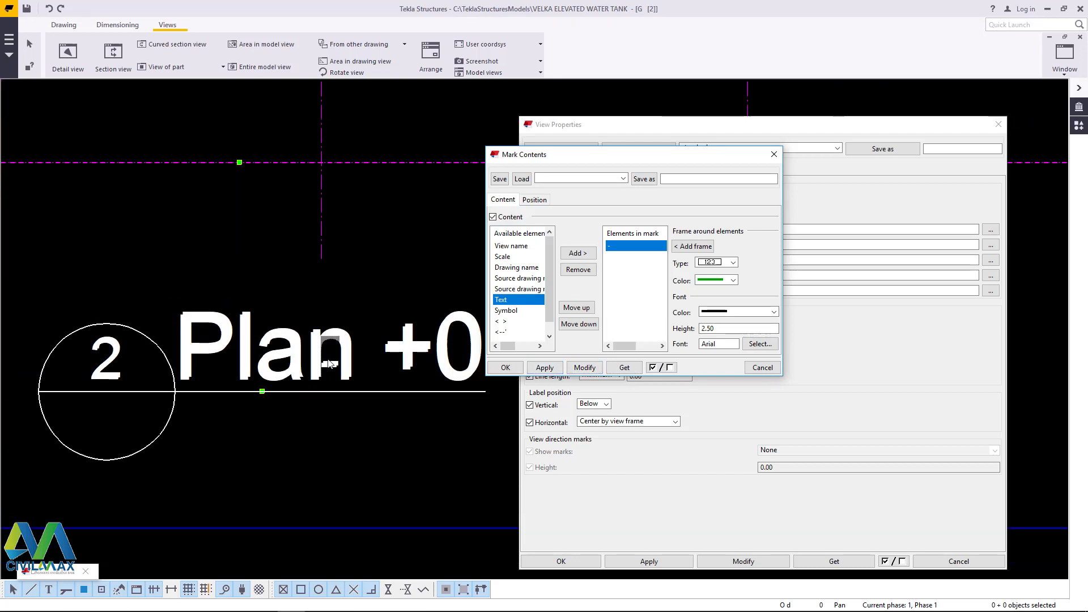
# - Set the A4 text position to Custom: Relative to symbol and apply it to the view label
pyautogui.scroll(-1, 329, 363)
pyautogui.click(534, 199)
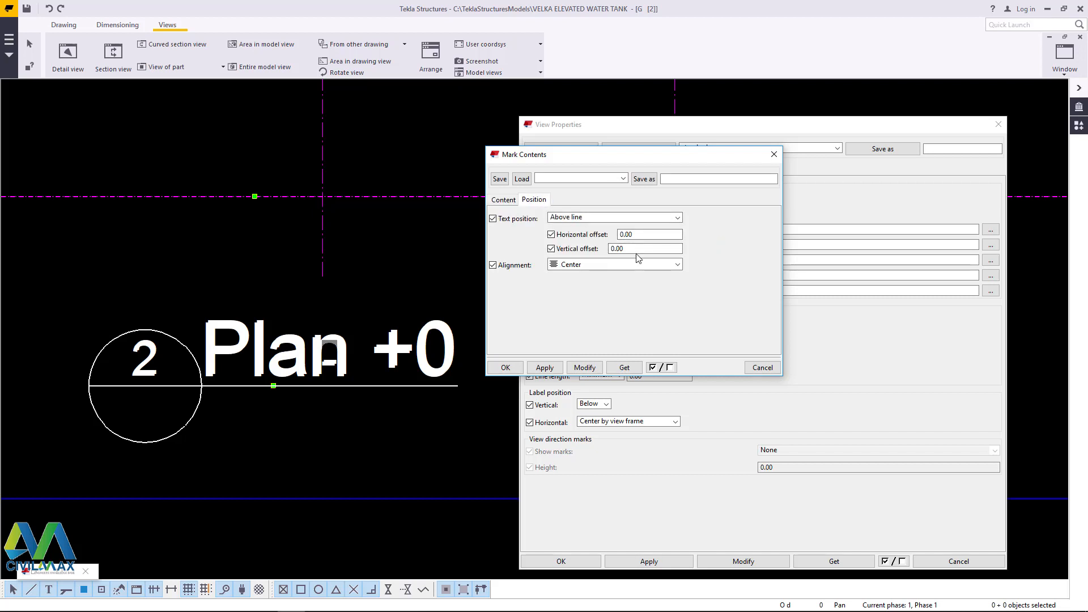
pyautogui.click(679, 220)
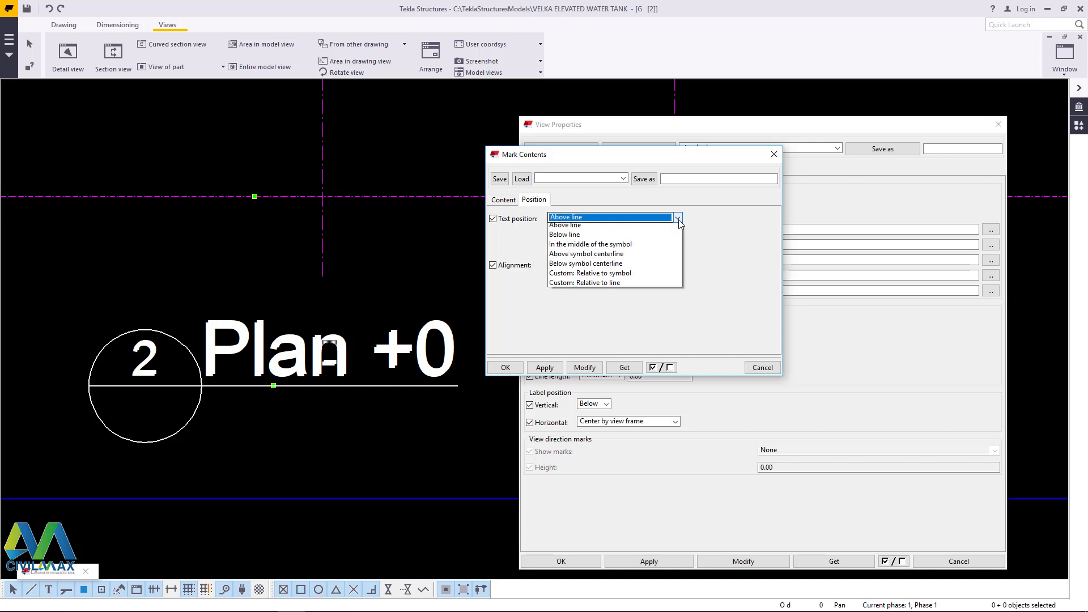
pyautogui.click(631, 277)
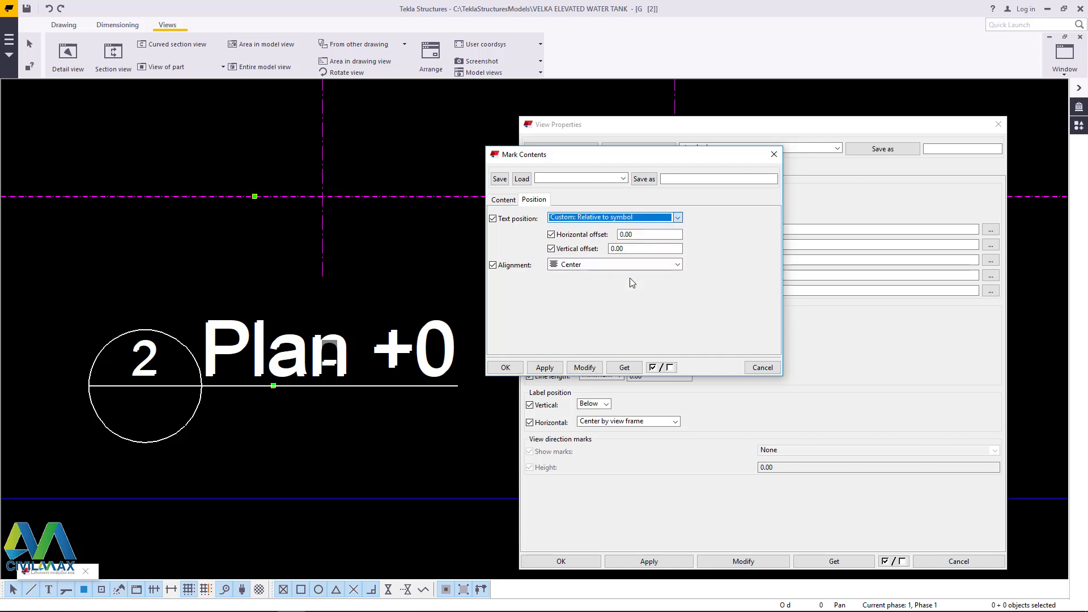
pyautogui.click(584, 369)
pyautogui.scroll(3, 142, 397)
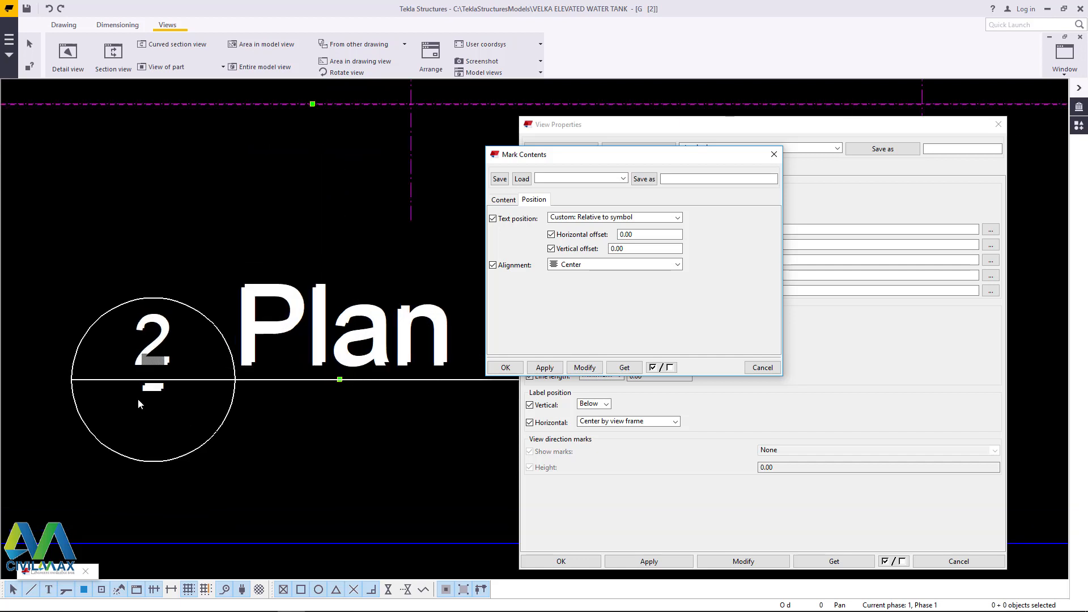
pyautogui.scroll(2, 145, 399)
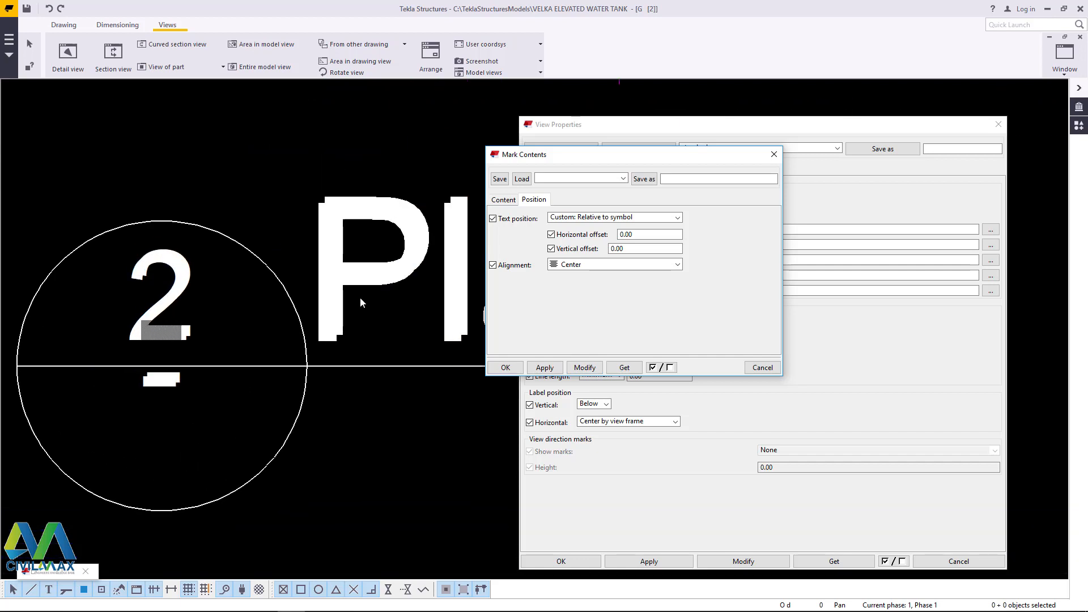
# - Give the A4 text a vertical offset of -1.50, apply it and accept the mark contents
pyautogui.click(639, 248)
pyautogui.moveTo(639, 248); pyautogui.dragTo(603, 250)
pyautogui.write('1.5')
pyautogui.click(584, 367)
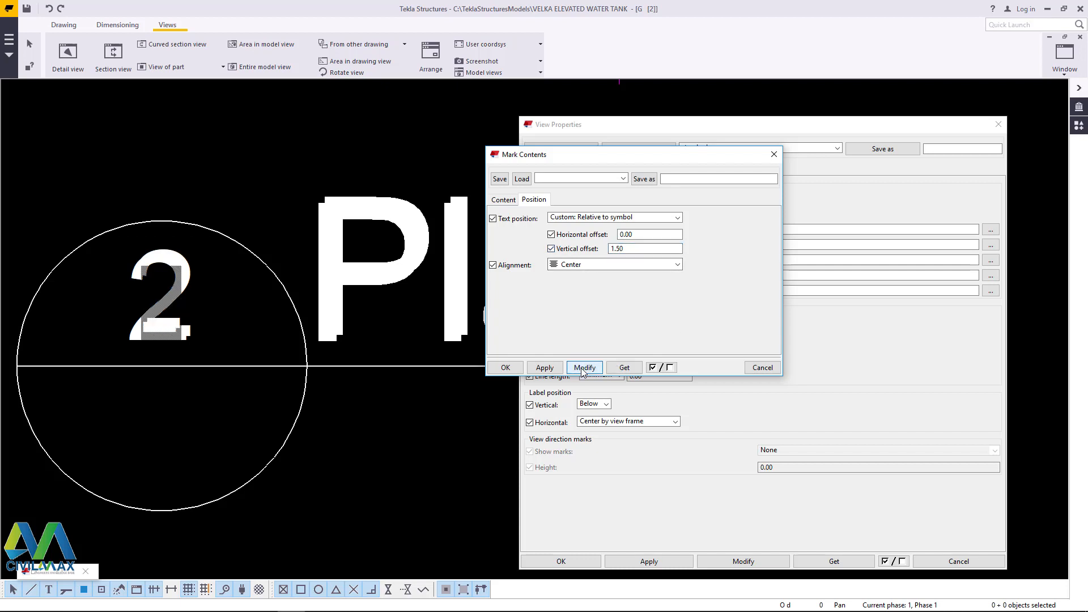
pyautogui.click(612, 249)
pyautogui.write('-')
pyautogui.click(584, 368)
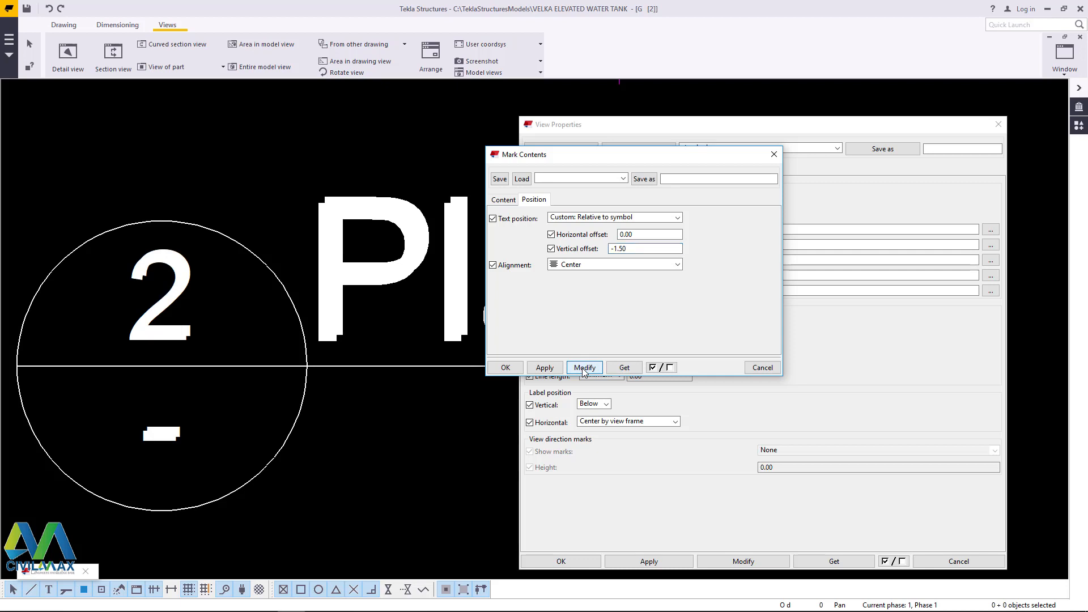
pyautogui.click(510, 367)
pyautogui.scroll(-4, 220, 287)
pyautogui.scroll(2, 307, 287)
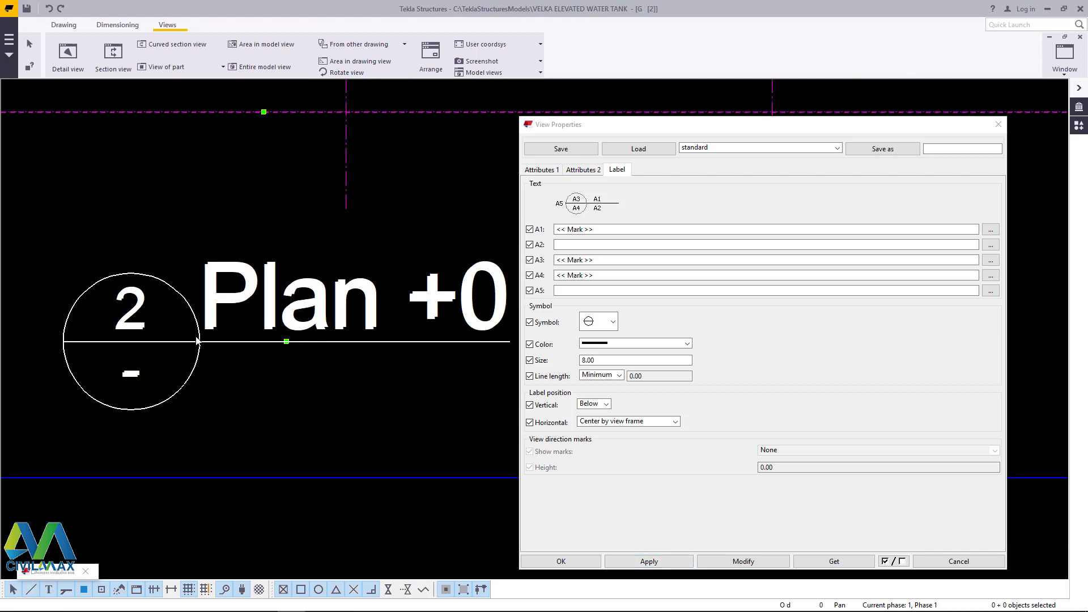
pyautogui.scroll(-1, 324, 323)
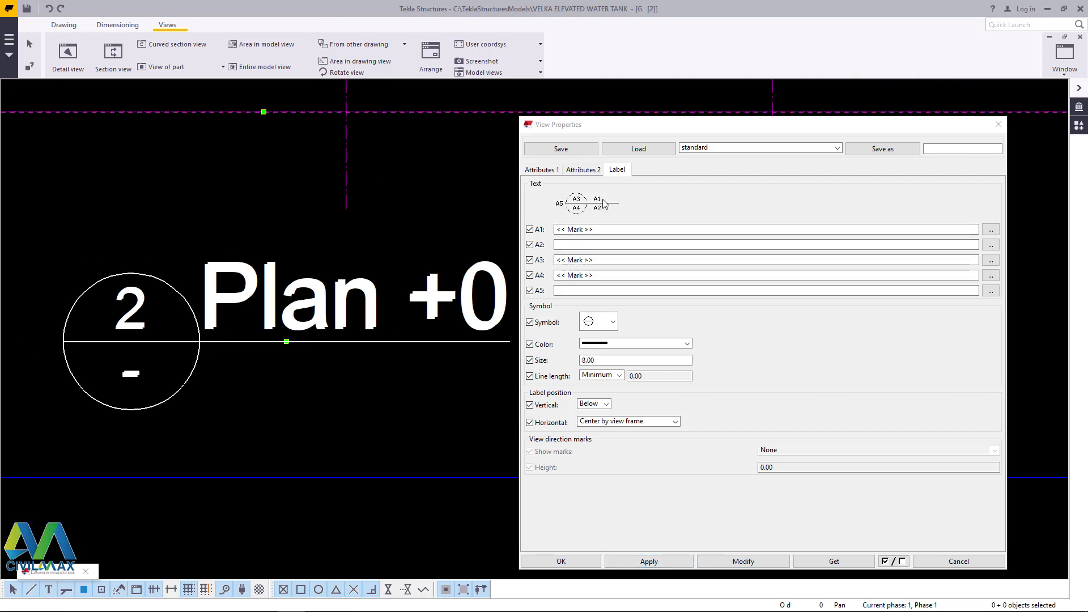
pyautogui.scroll(-1, 94, 313)
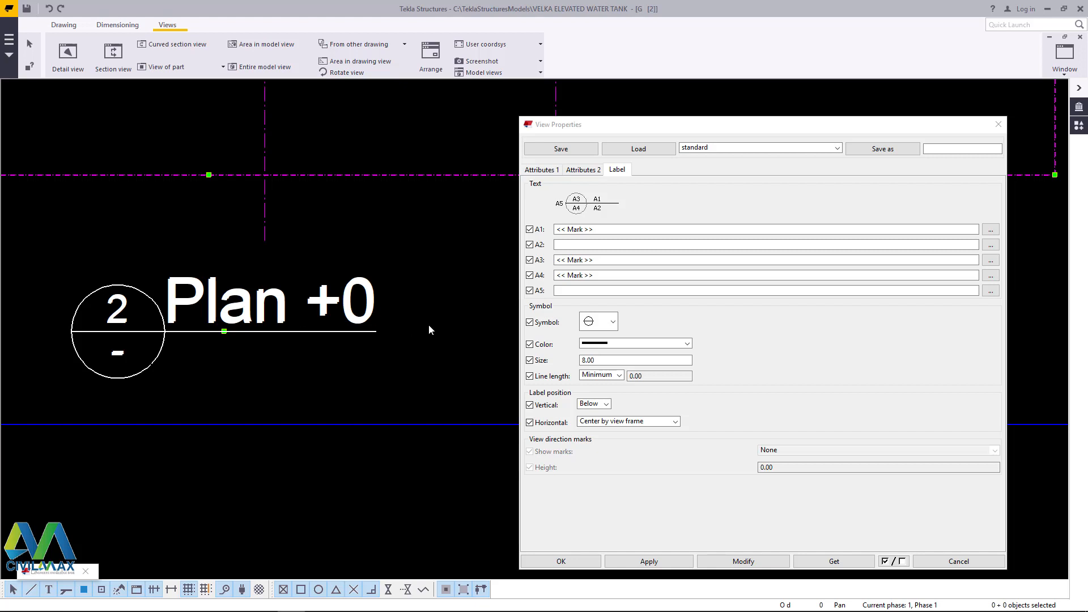
# - Remove the view name element from the A1 text of the Plan +0 label
pyautogui.doubleClick(261, 299)
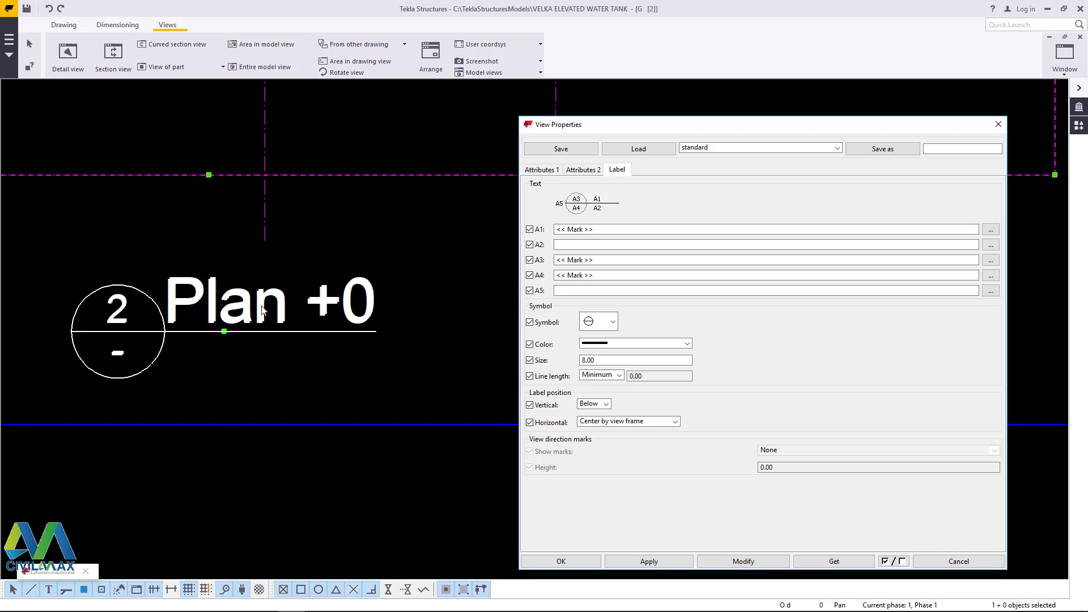
pyautogui.click(990, 230)
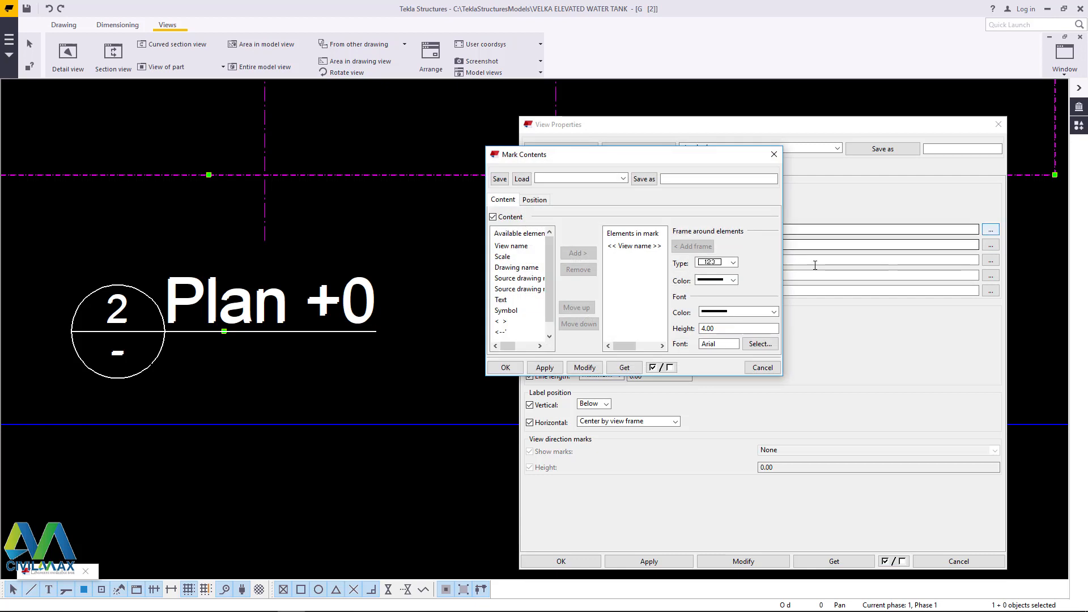
pyautogui.click(635, 247)
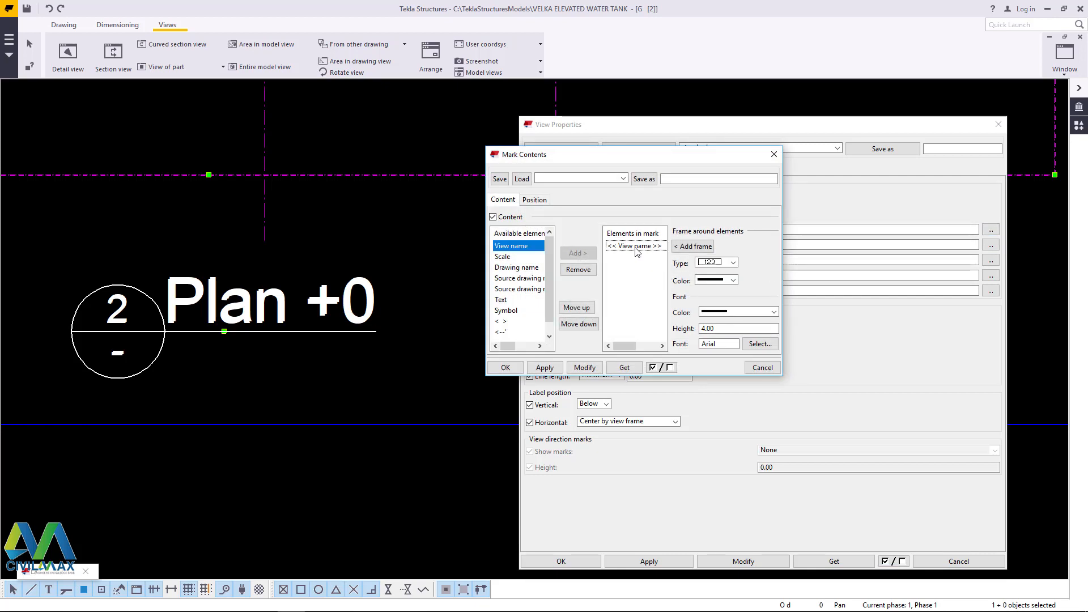
pyautogui.click(578, 273)
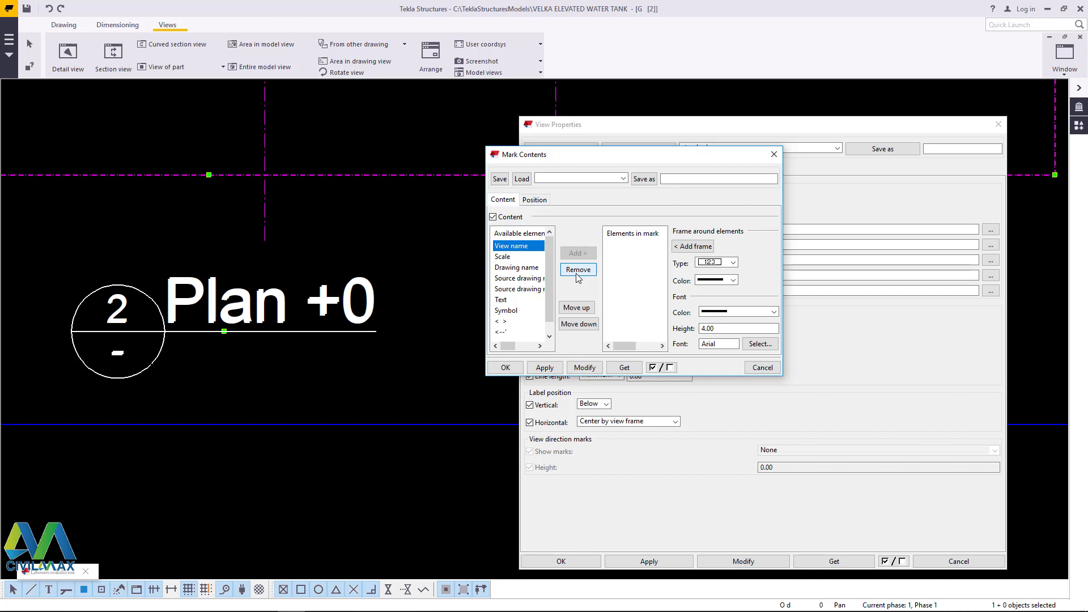
# - Add a text element reading "PLAN VIEW @ 0.000 LVL." to the A1 text and apply it to the view label
pyautogui.click(501, 299)
pyautogui.click(578, 253)
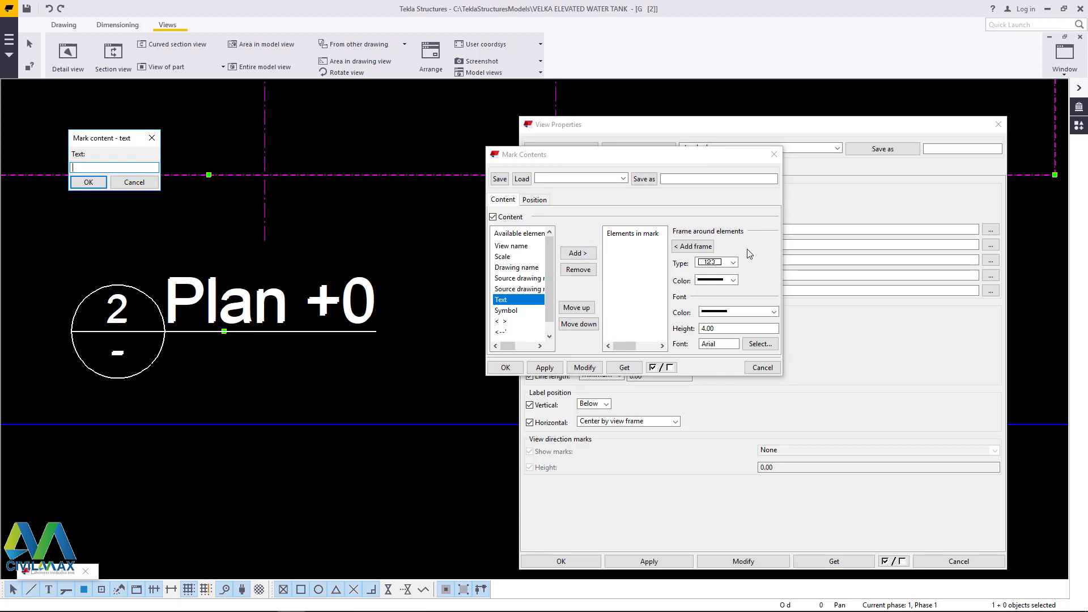
pyautogui.write('PLAN VIEW @  0.000 LVL.')
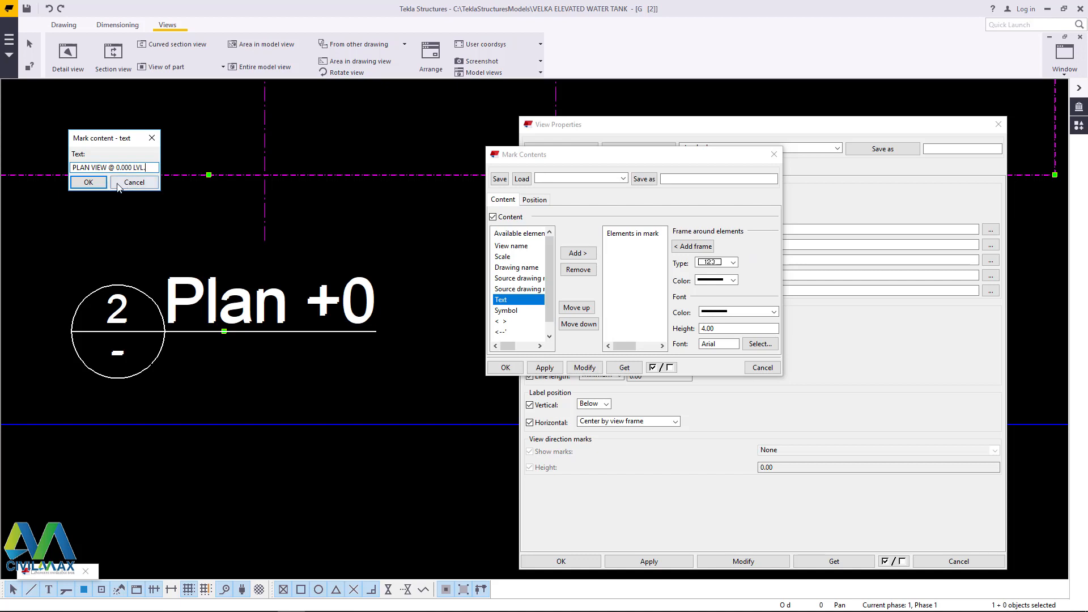
pyautogui.click(89, 183)
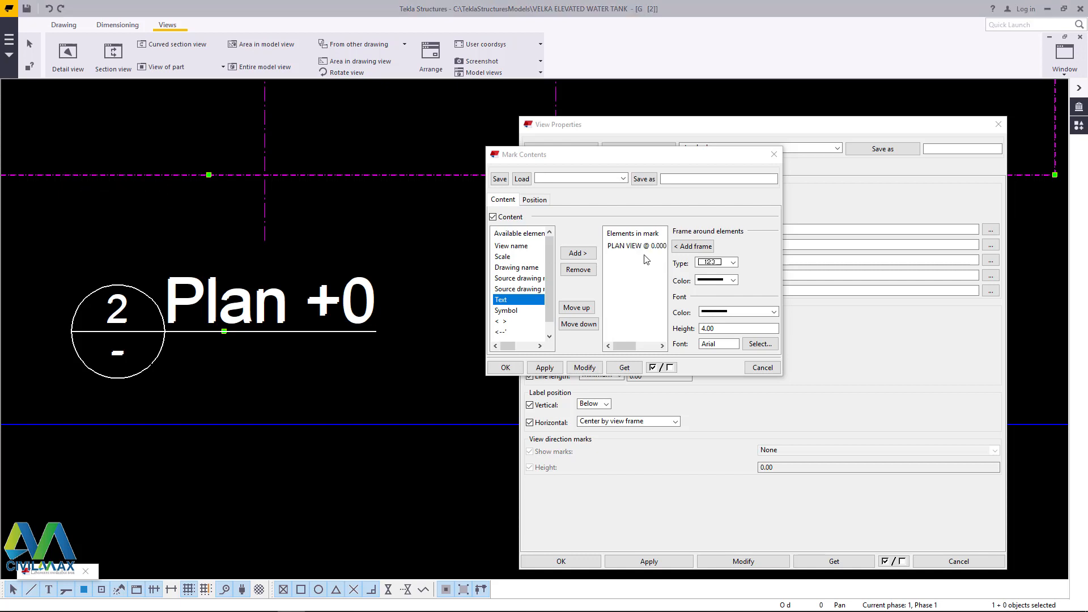
pyautogui.click(585, 368)
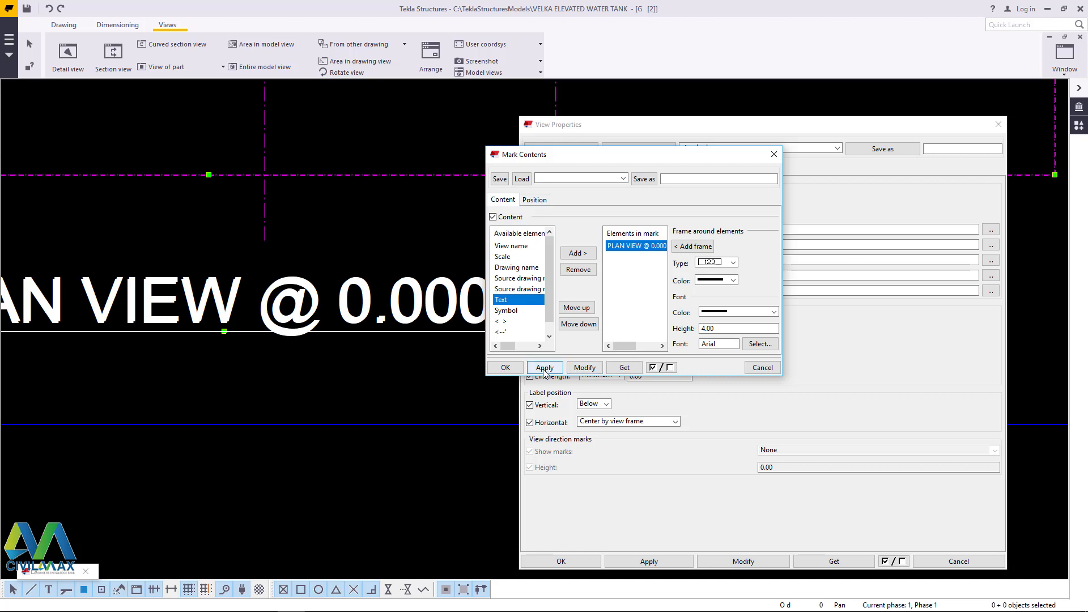
pyautogui.scroll(-5, 381, 348)
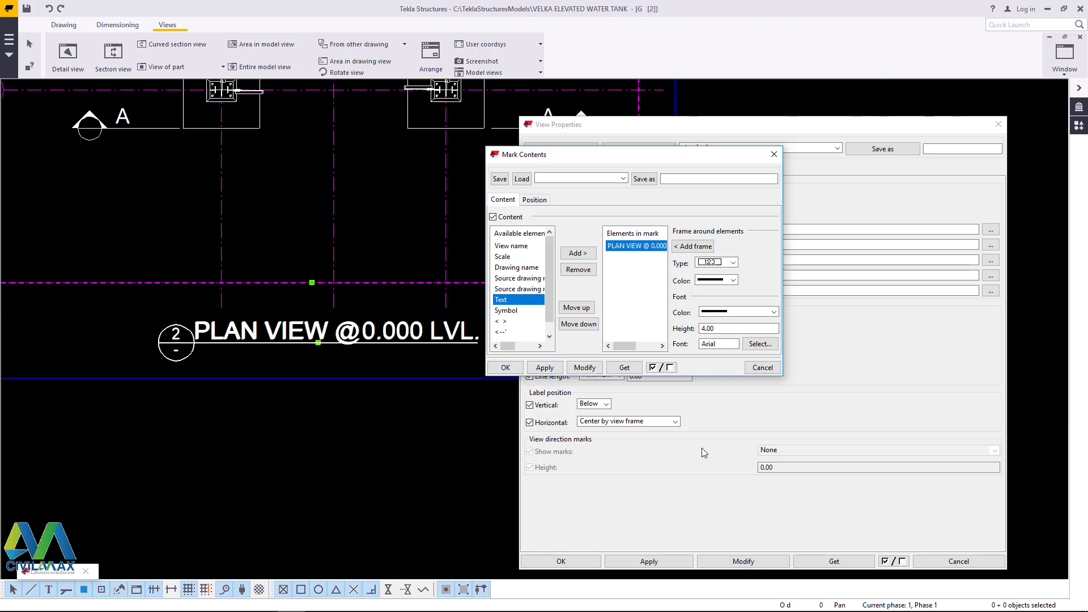
pyautogui.scroll(-1, 284, 347)
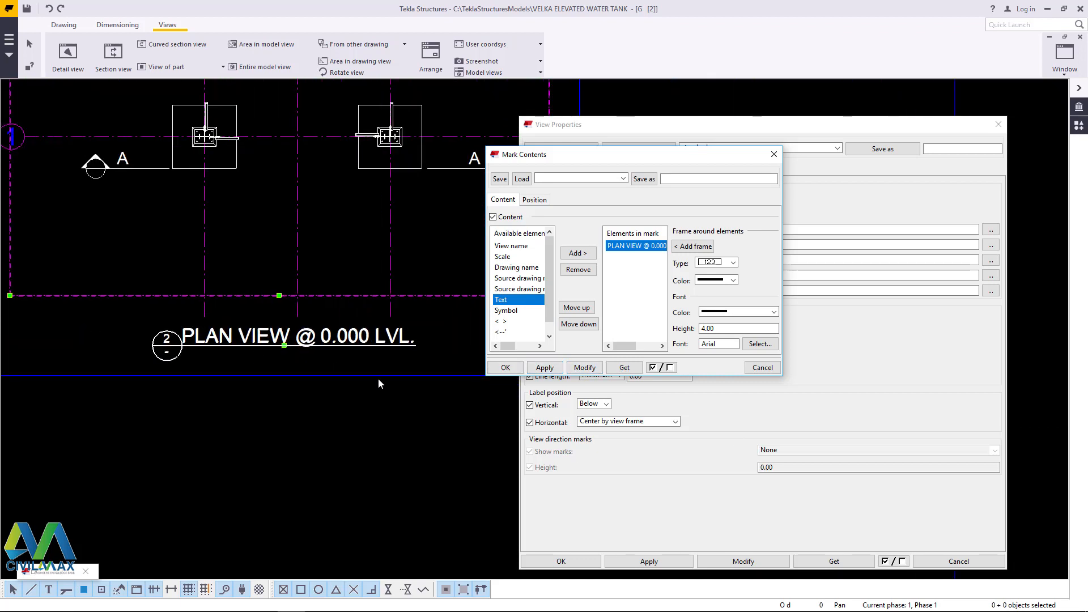
# - Give the A1 text a horizontal offset of 3.00, apply it and accept the mark contents
pyautogui.scroll(3, 199, 424)
pyautogui.scroll(2, 169, 355)
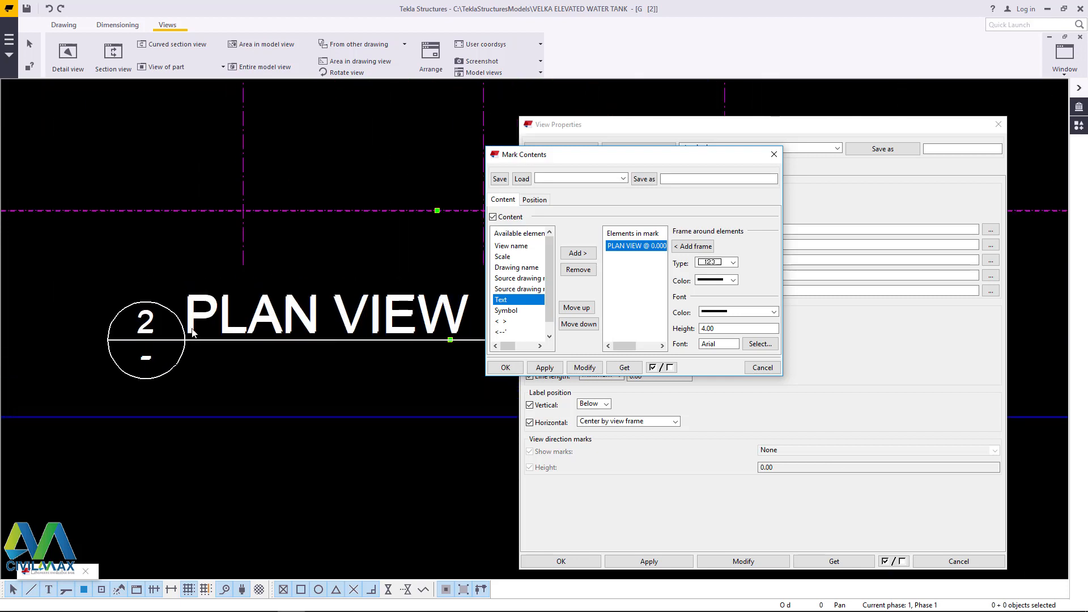
pyautogui.scroll(3, 193, 324)
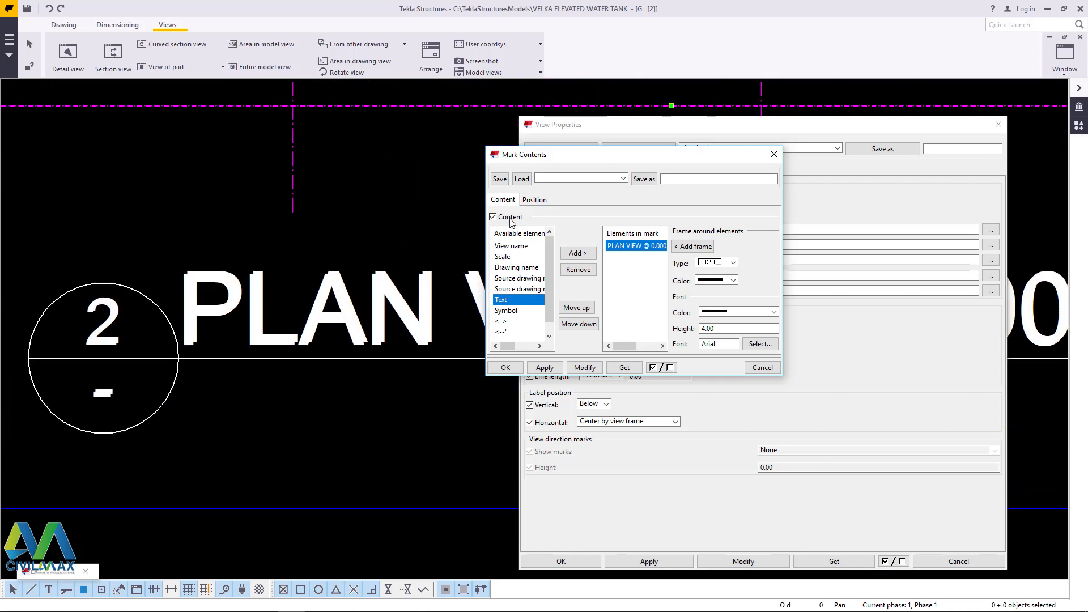
pyautogui.click(535, 200)
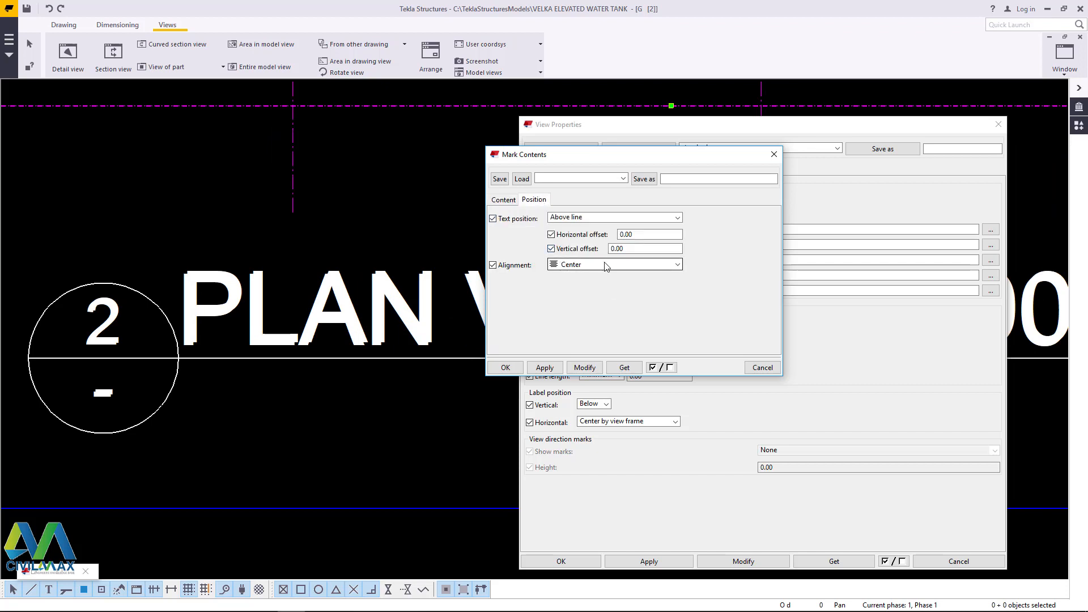
pyautogui.doubleClick(616, 234)
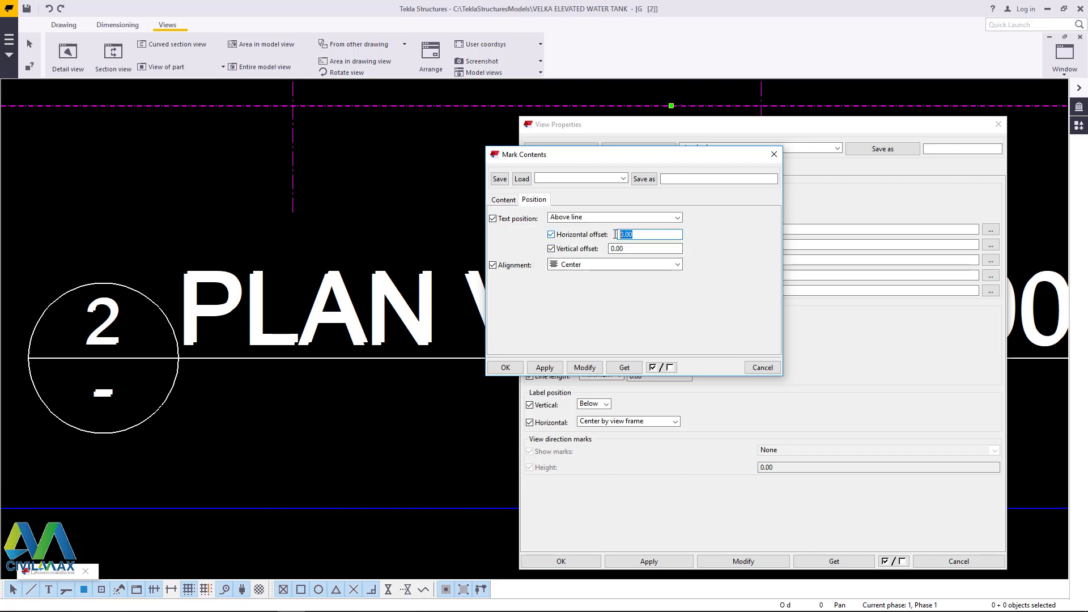
pyautogui.write('2')
pyautogui.press('BackSpace')
pyautogui.write('3')
pyautogui.click(585, 368)
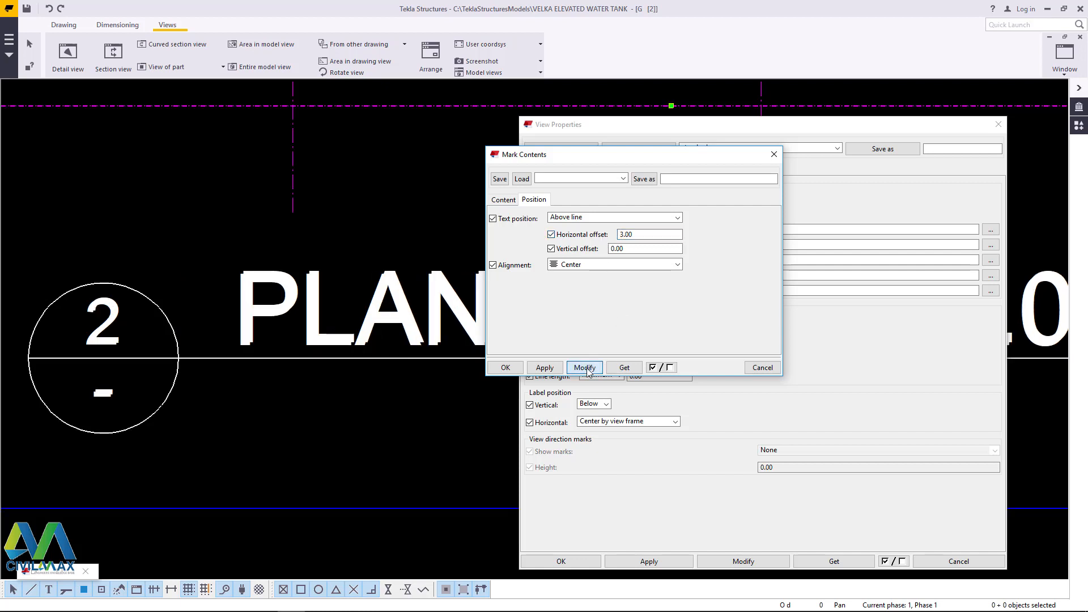
pyautogui.click(506, 369)
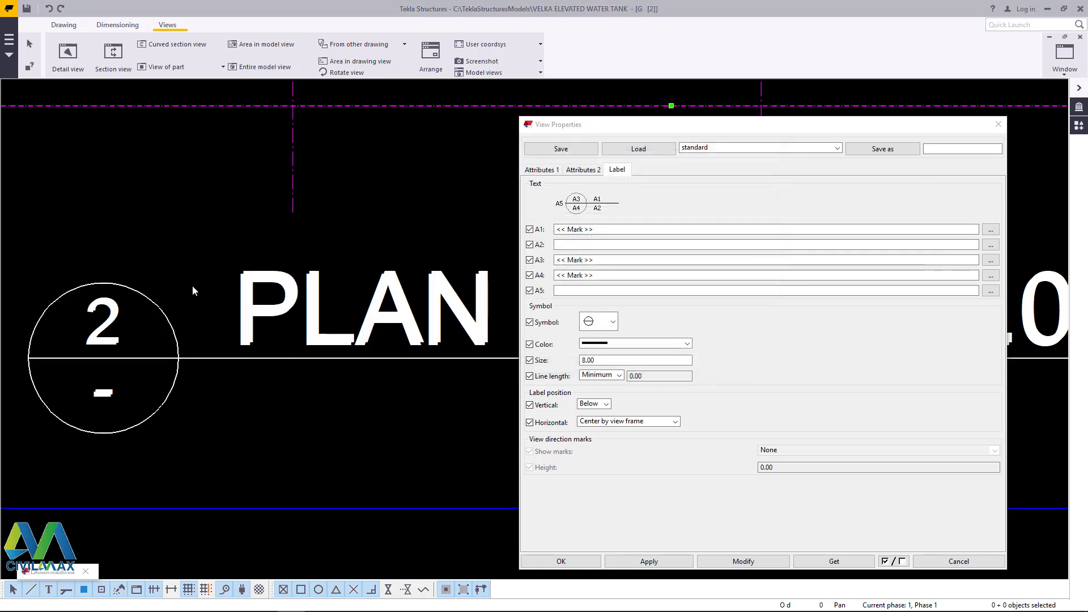
pyautogui.scroll(-5, 187, 292)
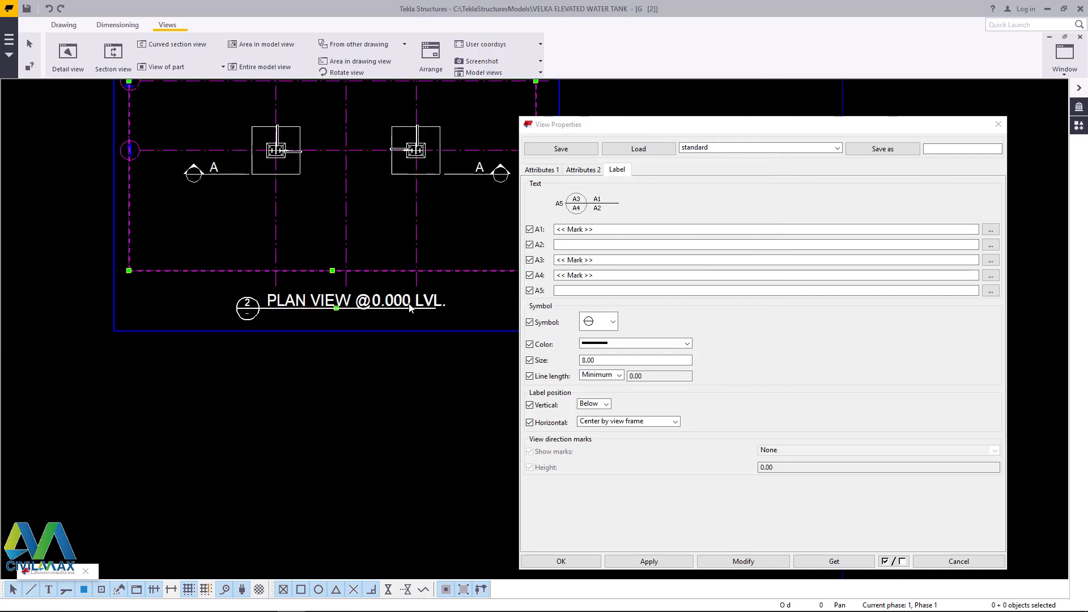
# - Accept and close the plan view's properties, and check its finished label and section marks
pyautogui.click(470, 288)
pyautogui.scroll(1, 402, 292)
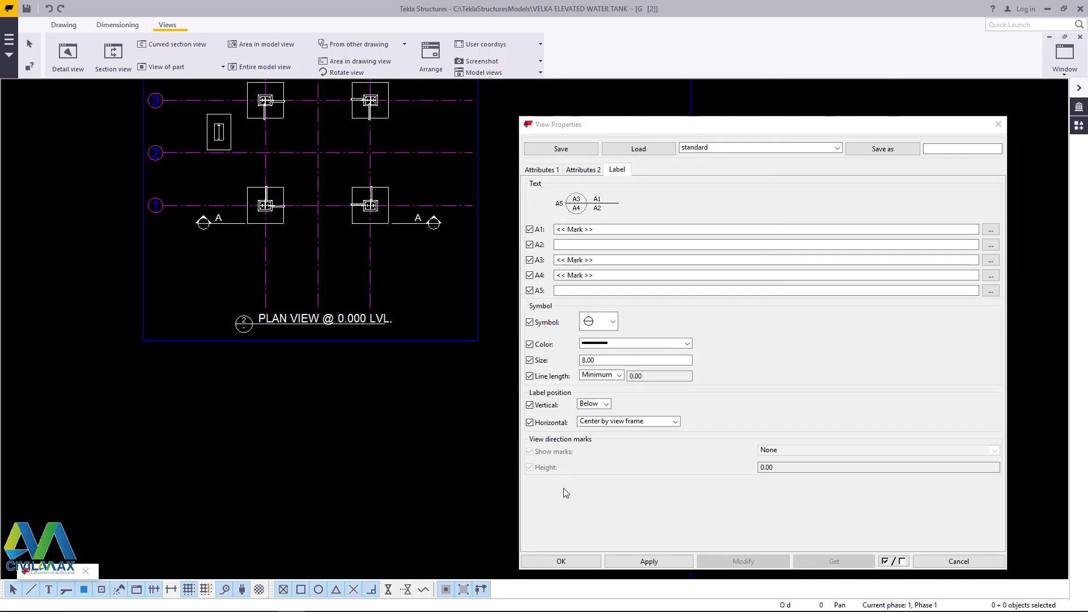
pyautogui.click(561, 561)
pyautogui.scroll(-2, 493, 331)
pyautogui.scroll(3, 493, 334)
pyautogui.scroll(3, 372, 340)
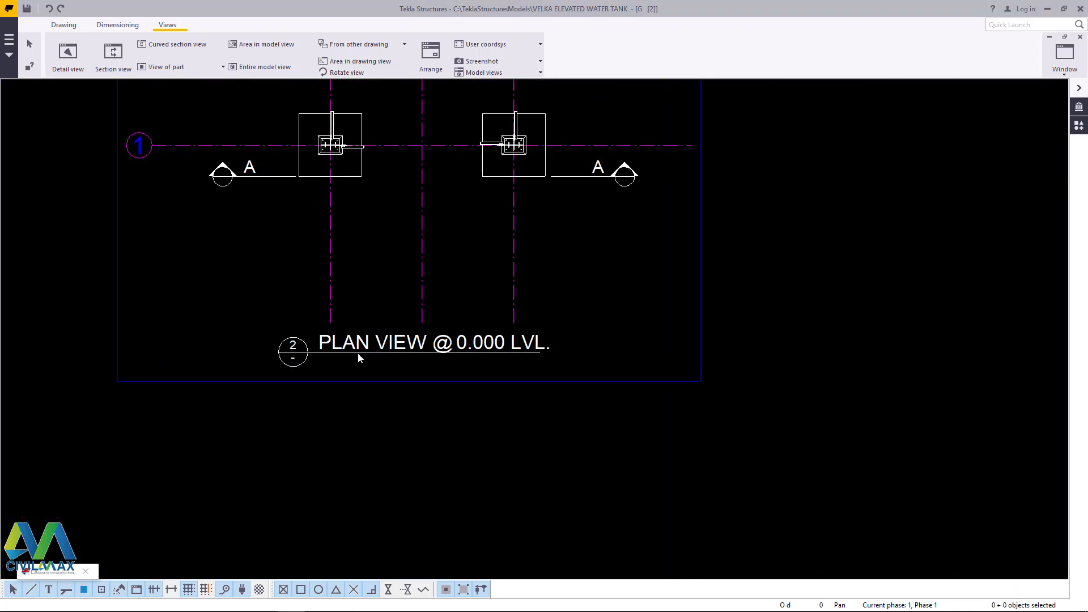
pyautogui.scroll(-3, 947, 373)
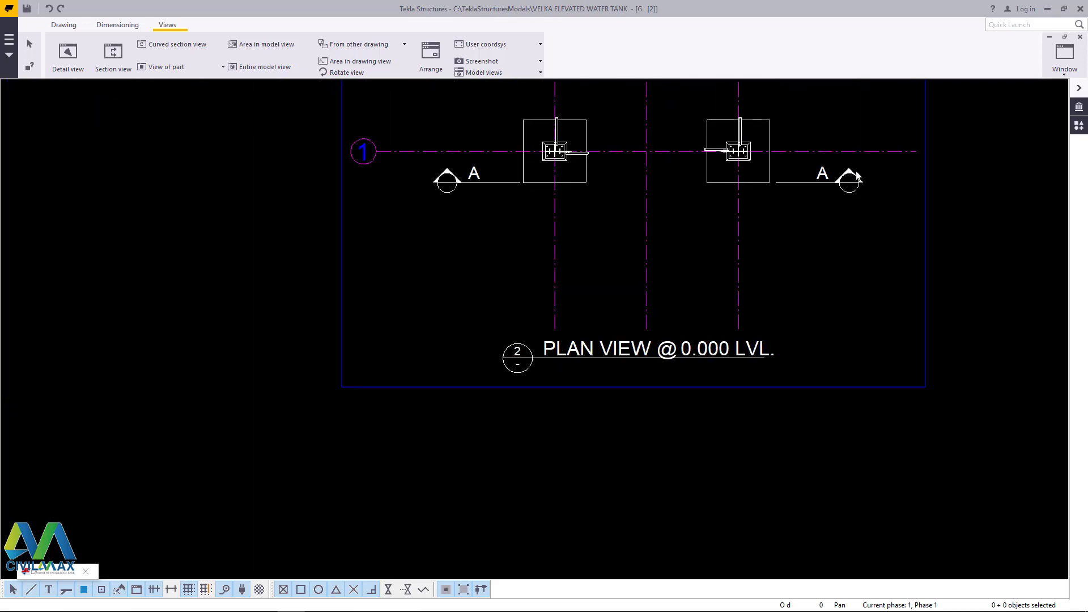
pyautogui.scroll(2, 850, 165)
pyautogui.scroll(1, 755, 156)
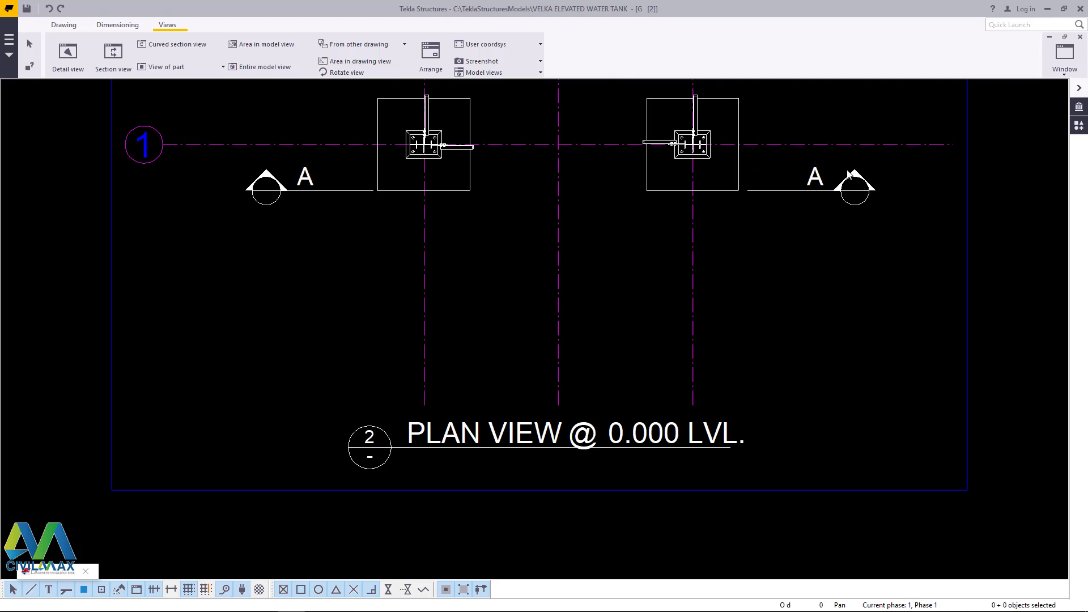
pyautogui.scroll(-1, 744, 301)
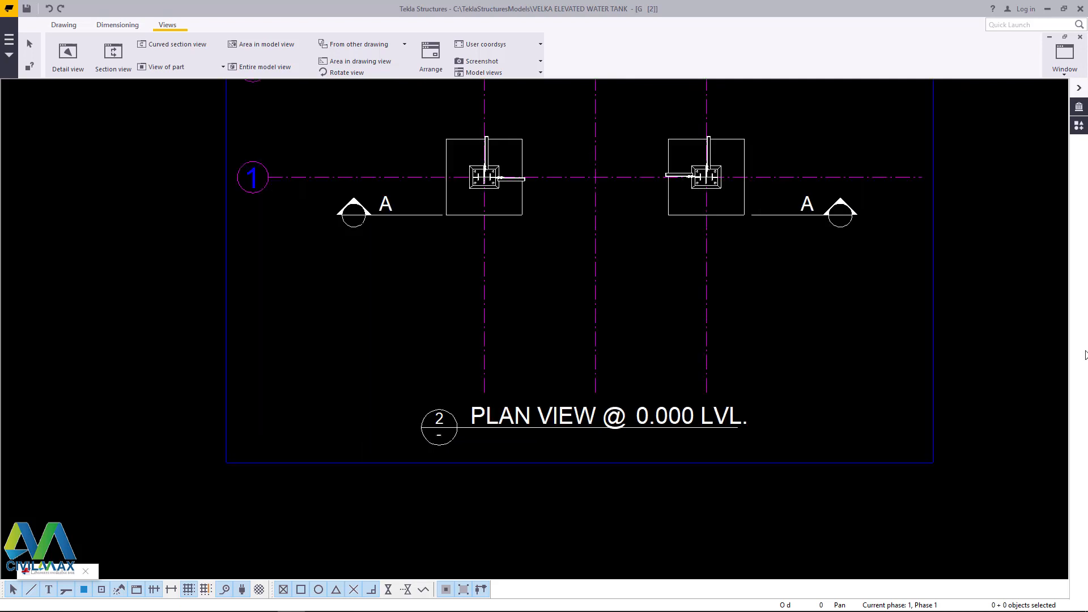
# - Extend the lower boundary of the A-A section view down past the footings so their full depth is included
pyautogui.scroll(-1, 1069, 334)
pyautogui.scroll(-2, 1069, 331)
pyautogui.scroll(3, 317, 345)
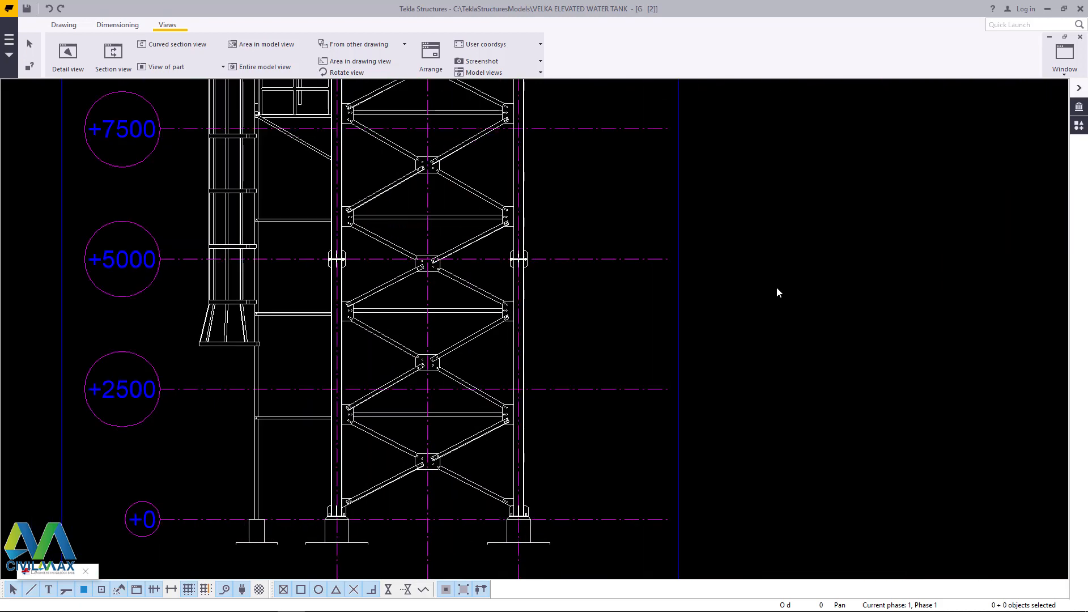
pyautogui.scroll(-1, 777, 292)
pyautogui.scroll(2, 612, 460)
pyautogui.scroll(2, 510, 479)
pyautogui.scroll(-1, 436, 476)
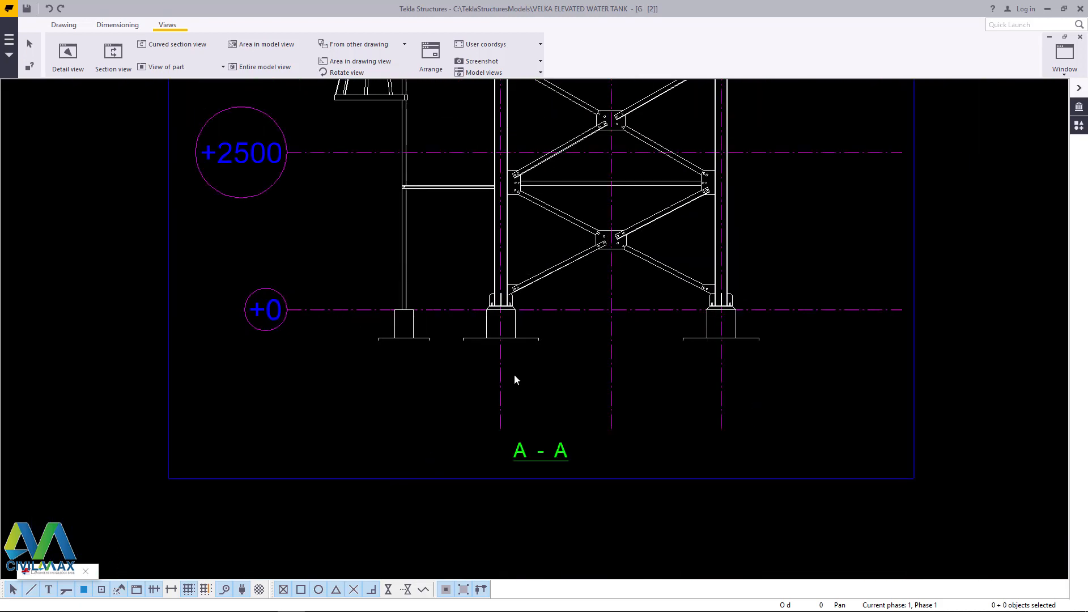
pyautogui.scroll(1, 515, 376)
pyautogui.click(582, 363)
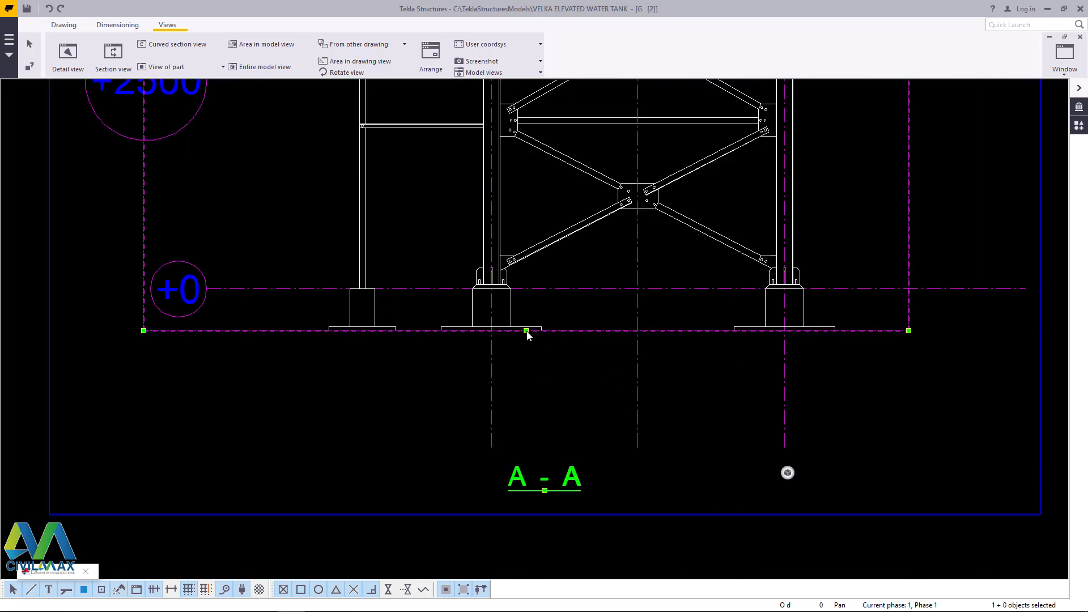
pyautogui.moveTo(526, 331); pyautogui.dragTo(520, 456)
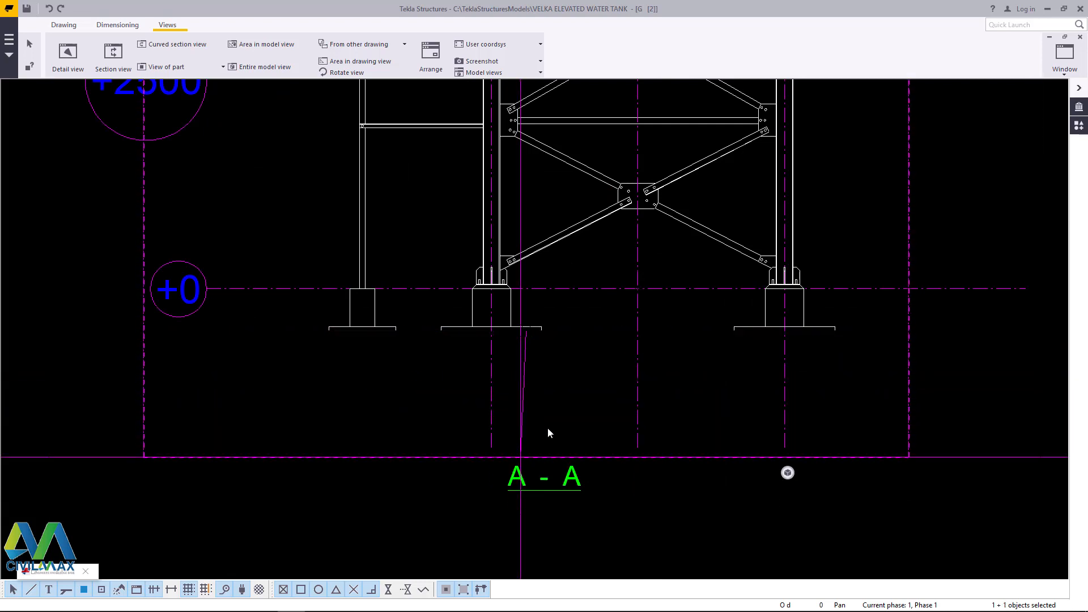
pyautogui.click(582, 357)
pyautogui.scroll(-5, 513, 317)
pyautogui.scroll(3, 546, 478)
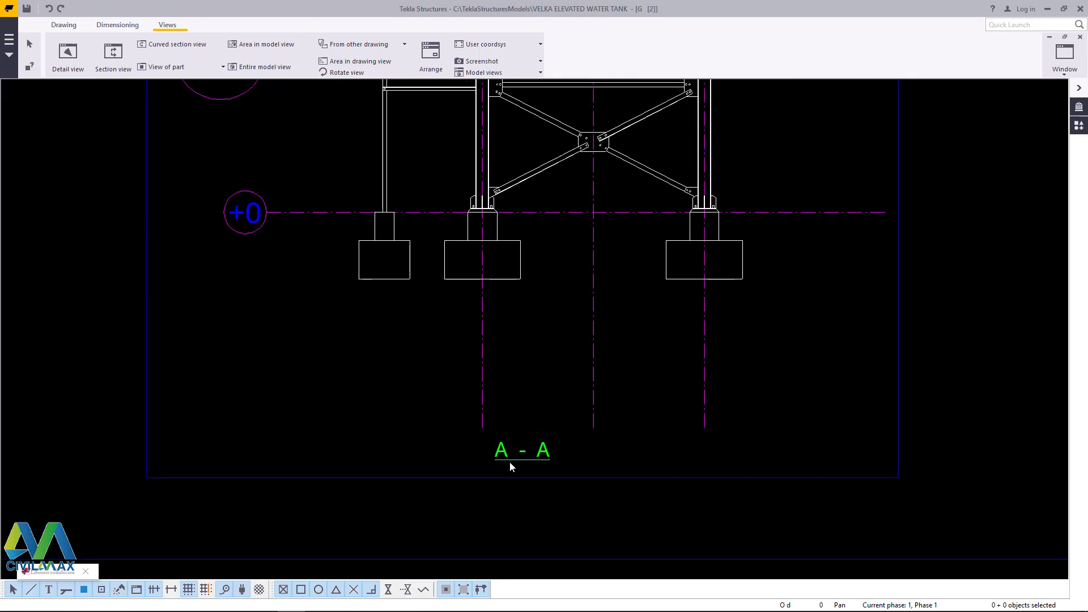
# - Open the A-A section view's label properties, set the label symbol color to black and apply it to the view
pyautogui.scroll(2, 509, 462)
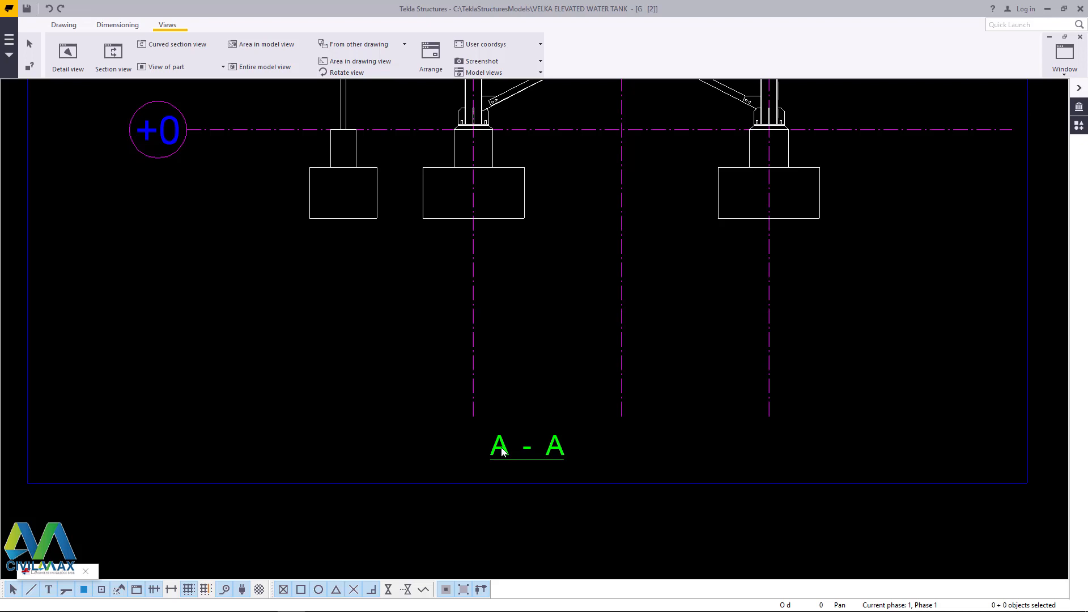
pyautogui.doubleClick(502, 451)
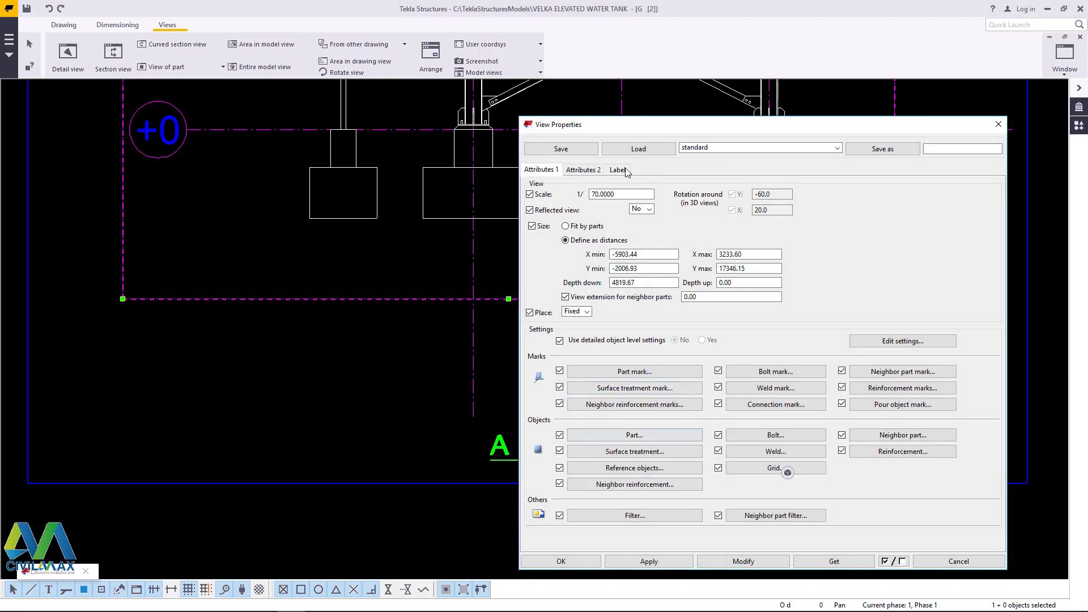
pyautogui.click(624, 171)
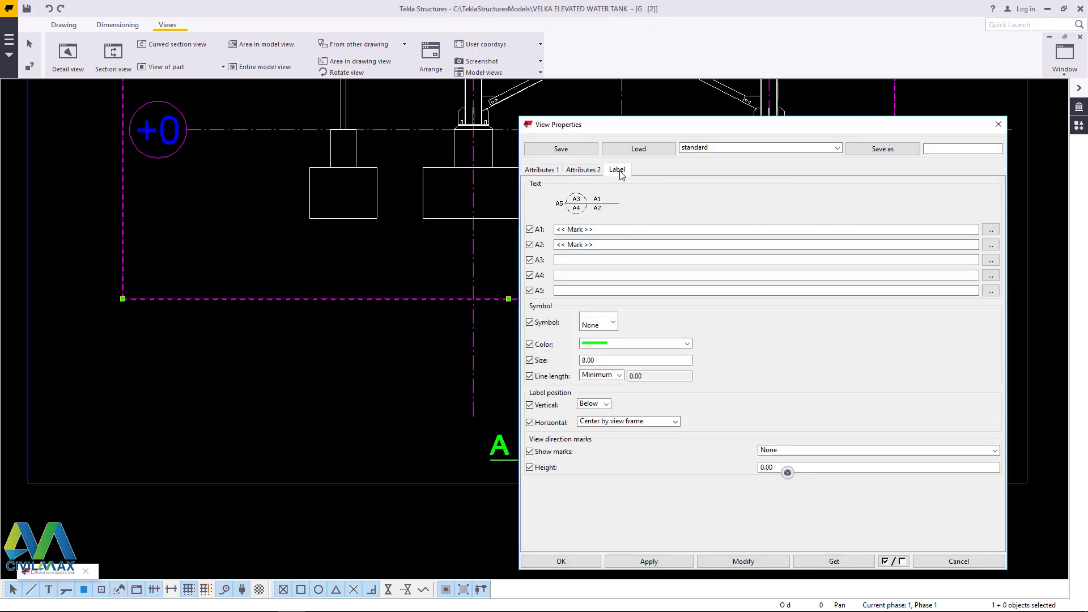
pyautogui.scroll(-2, 103, 421)
pyautogui.scroll(2, 371, 453)
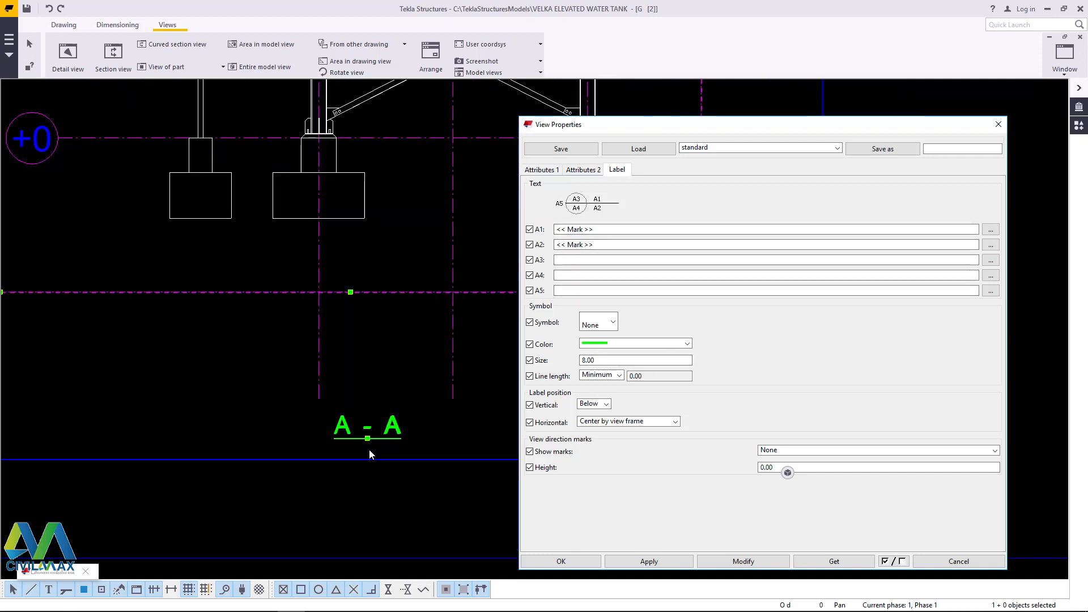
pyautogui.scroll(1, 369, 454)
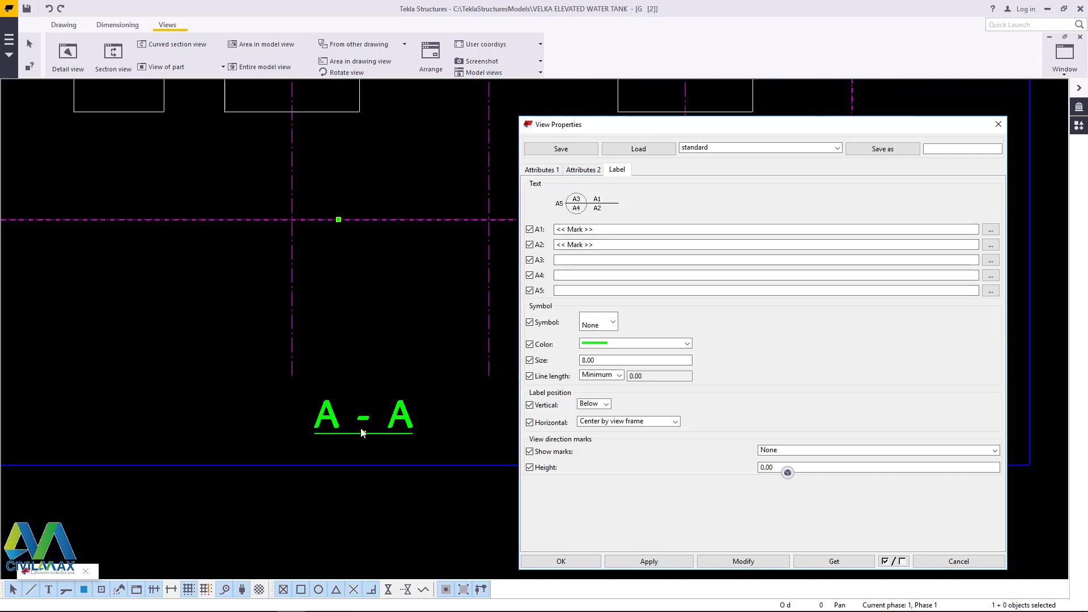
pyautogui.click(669, 343)
pyautogui.click(637, 362)
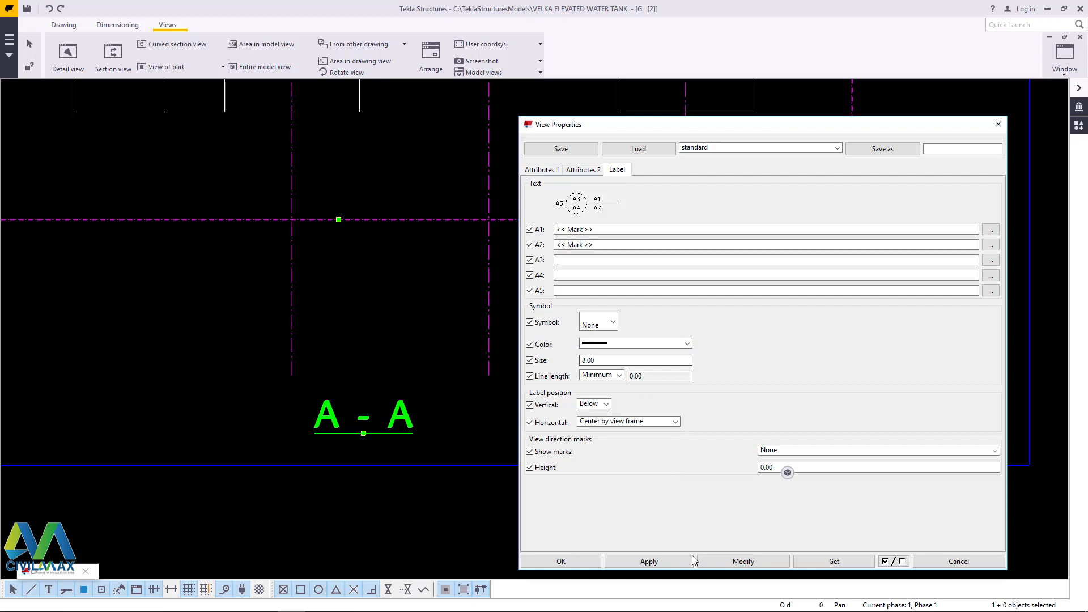
pyautogui.click(743, 561)
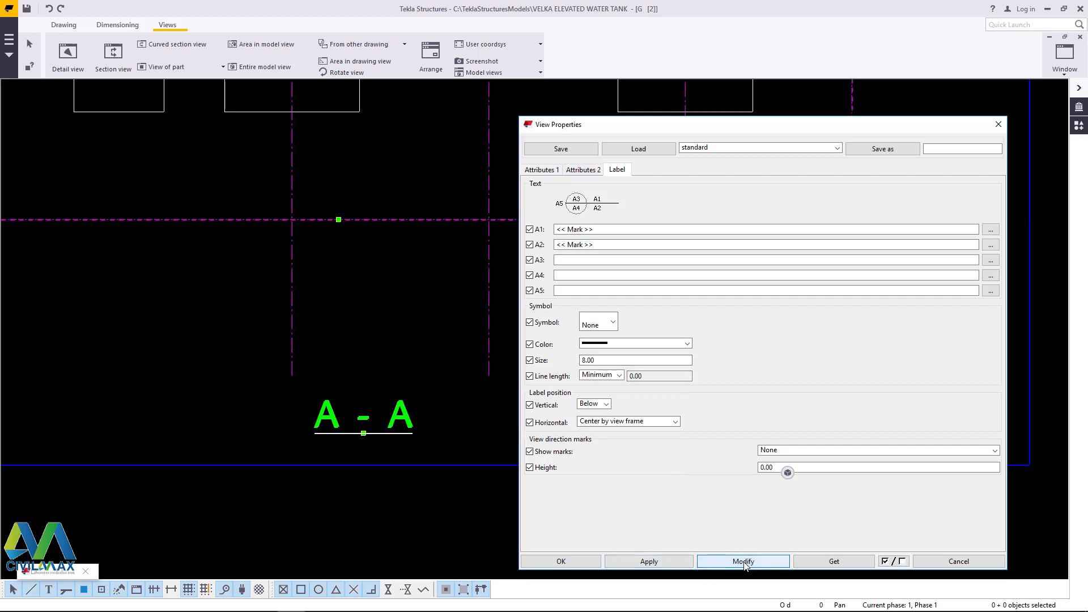
# - Set the A-A view label's symbol to the circle with a horizontal dividing line and apply it
pyautogui.scroll(2, 369, 445)
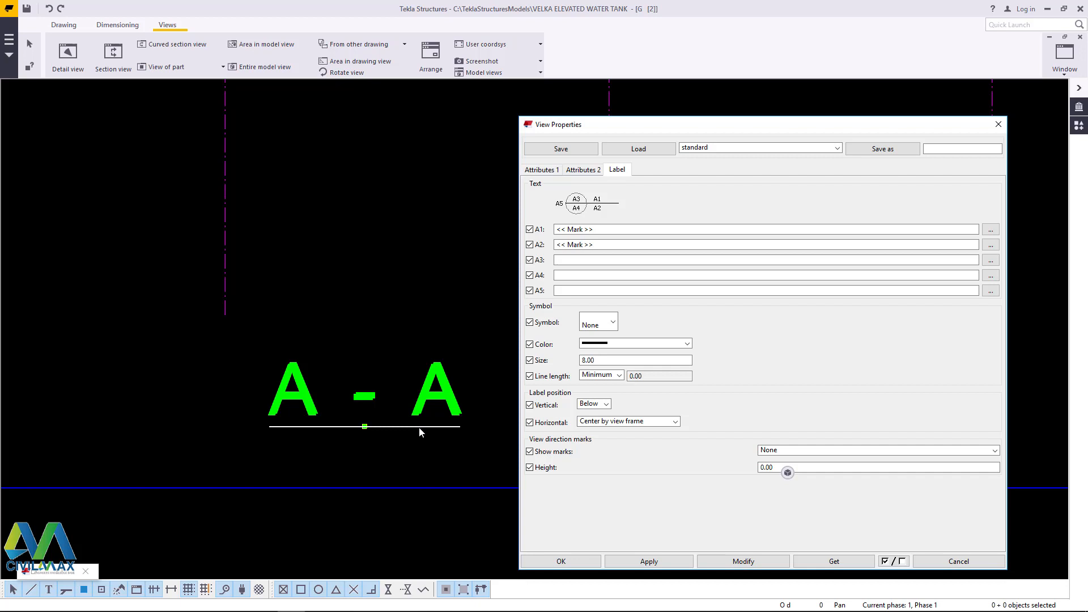
pyautogui.click(584, 170)
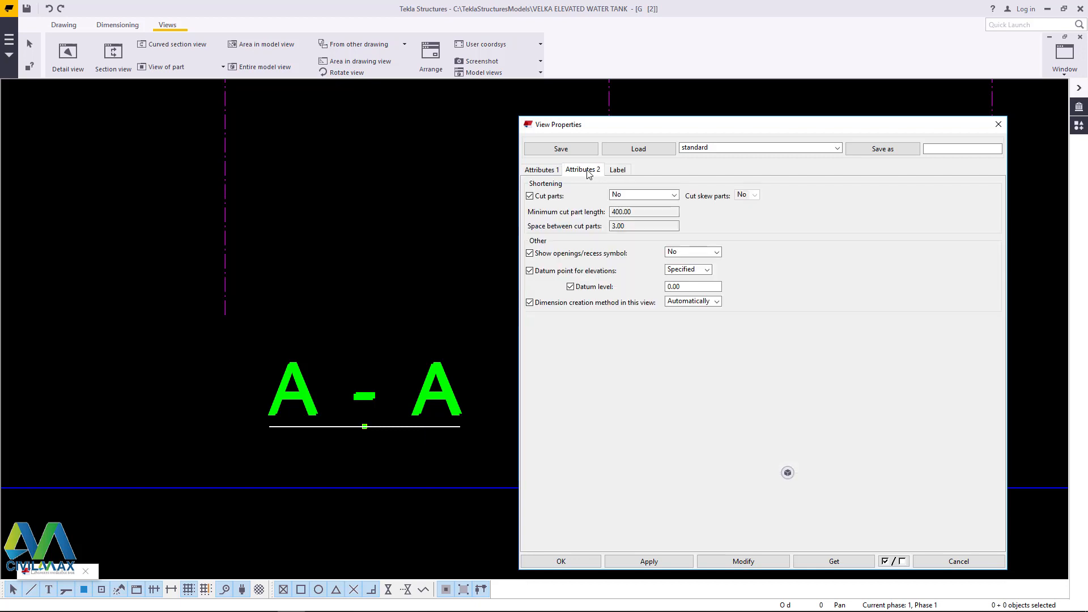
pyautogui.click(537, 170)
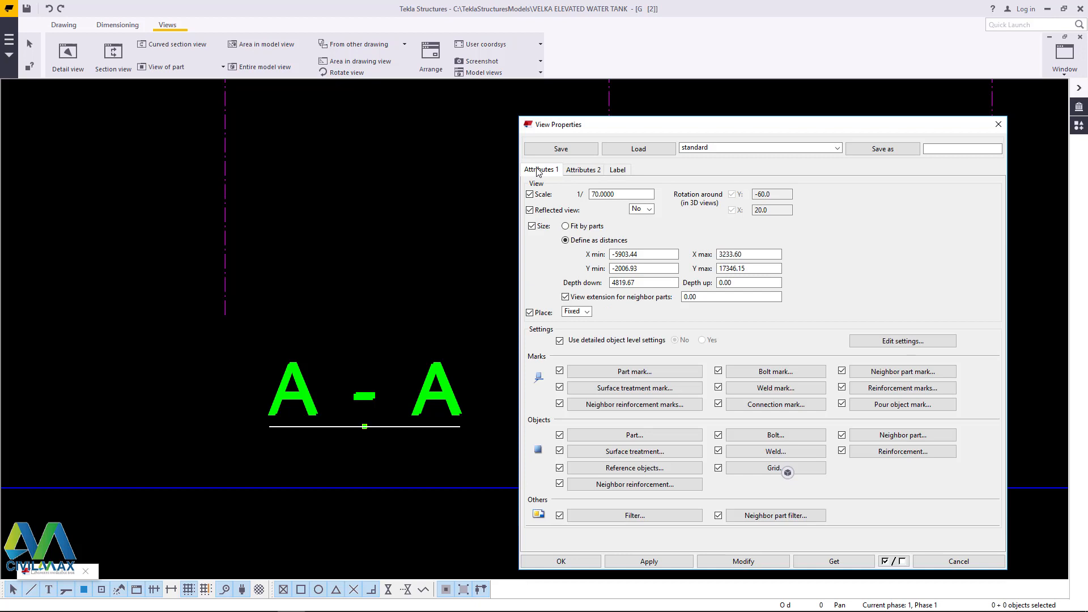
pyautogui.click(618, 171)
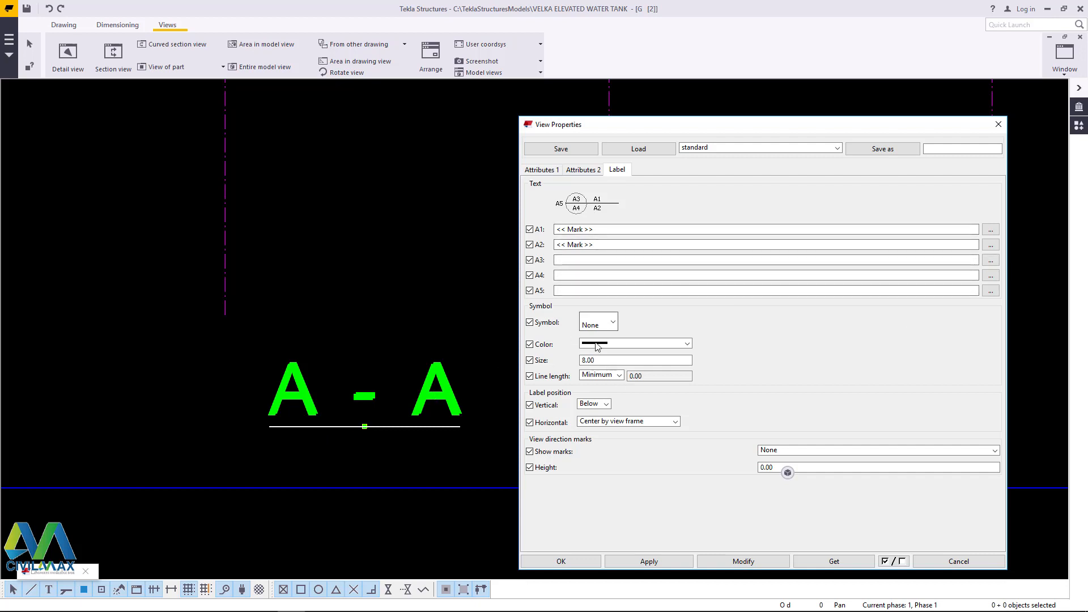
pyautogui.scroll(-5, 397, 405)
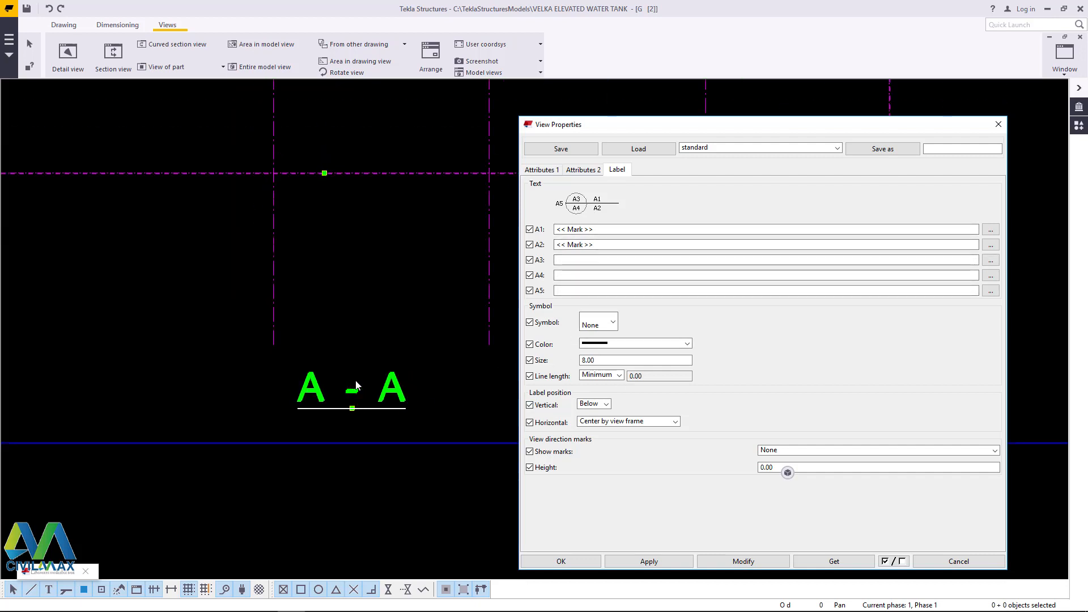
pyautogui.scroll(5, 378, 392)
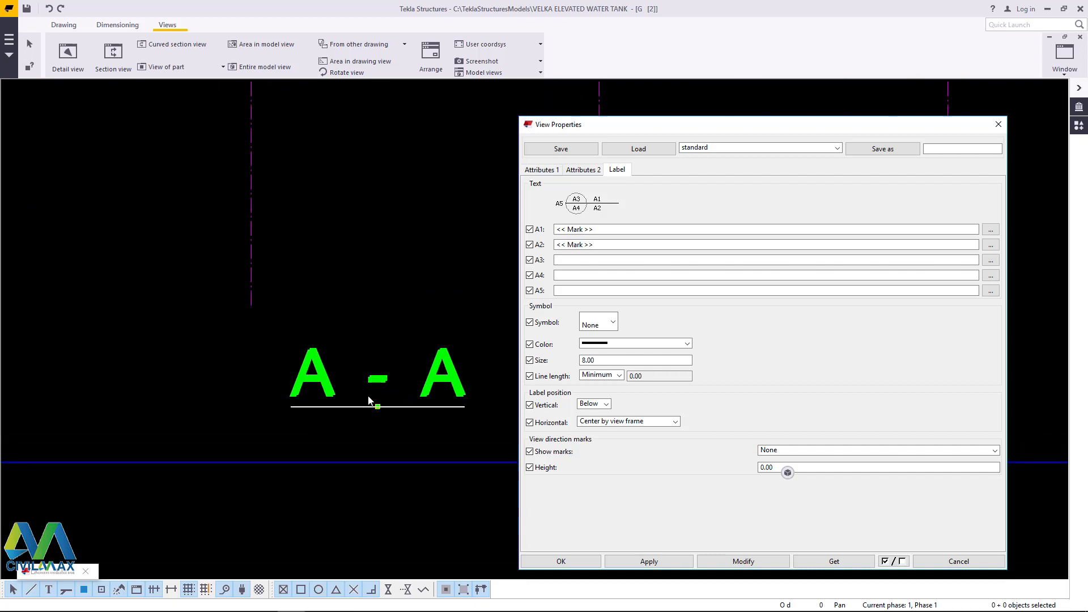
pyautogui.click(612, 321)
pyautogui.click(589, 358)
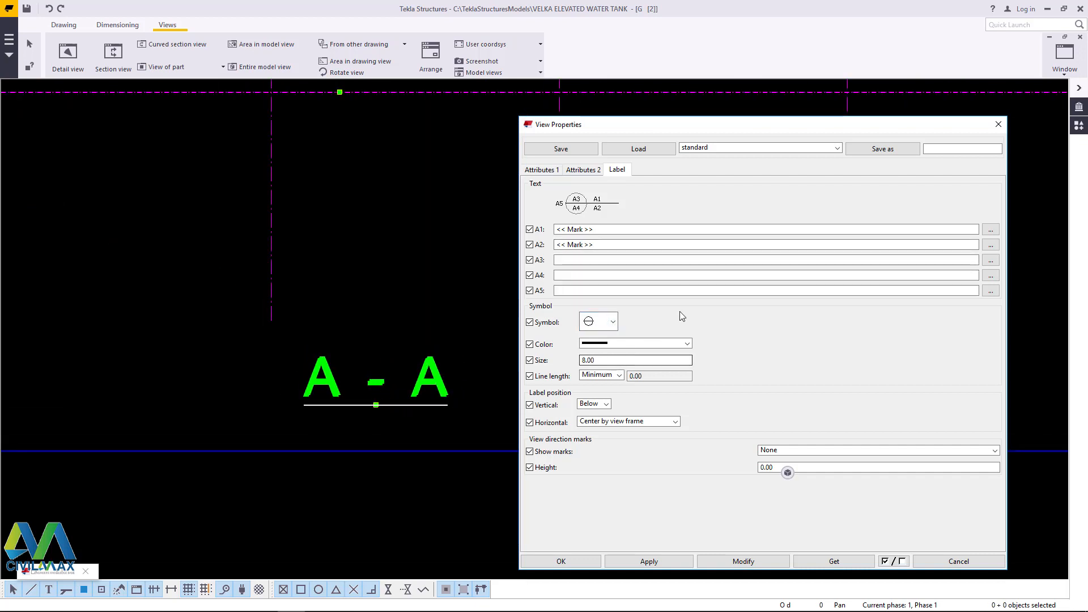
pyautogui.click(742, 561)
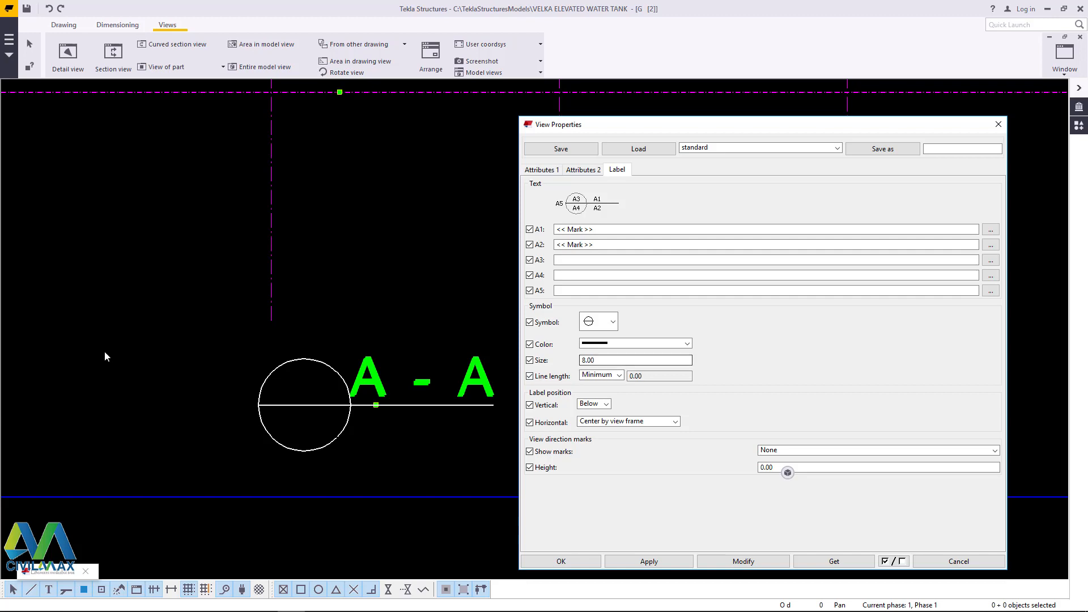
# - Add a text element reading "3" to the A3 text of the A-A label, apply it and accept the mark contents
pyautogui.scroll(-8, 150, 408)
pyautogui.scroll(5, 413, 264)
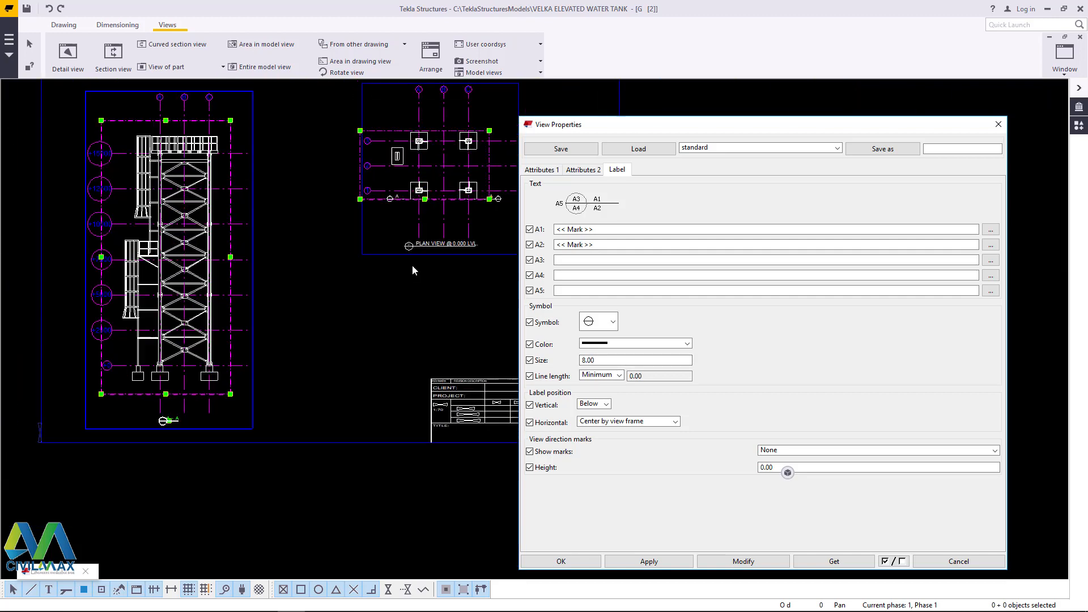
pyautogui.scroll(-3, 424, 264)
pyautogui.scroll(-2, 324, 336)
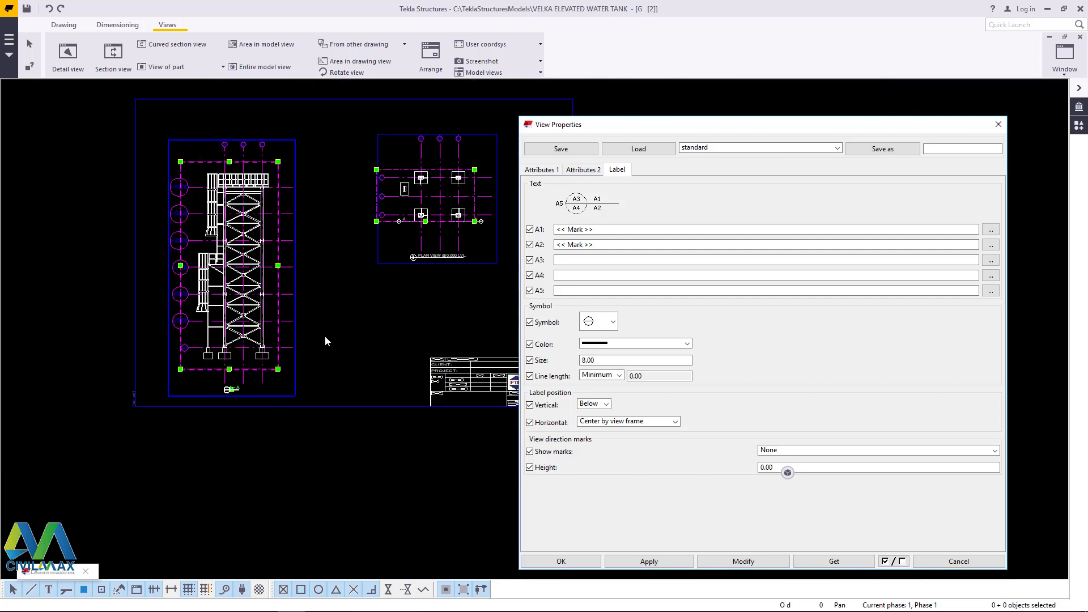
pyautogui.scroll(6, 202, 410)
pyautogui.scroll(5, 199, 406)
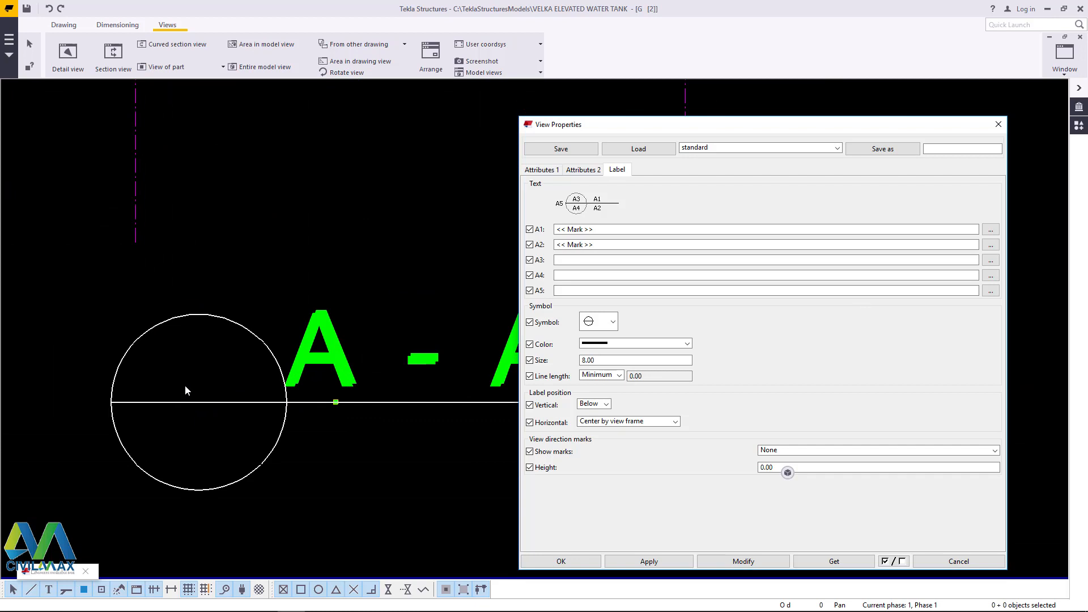
pyautogui.click(991, 260)
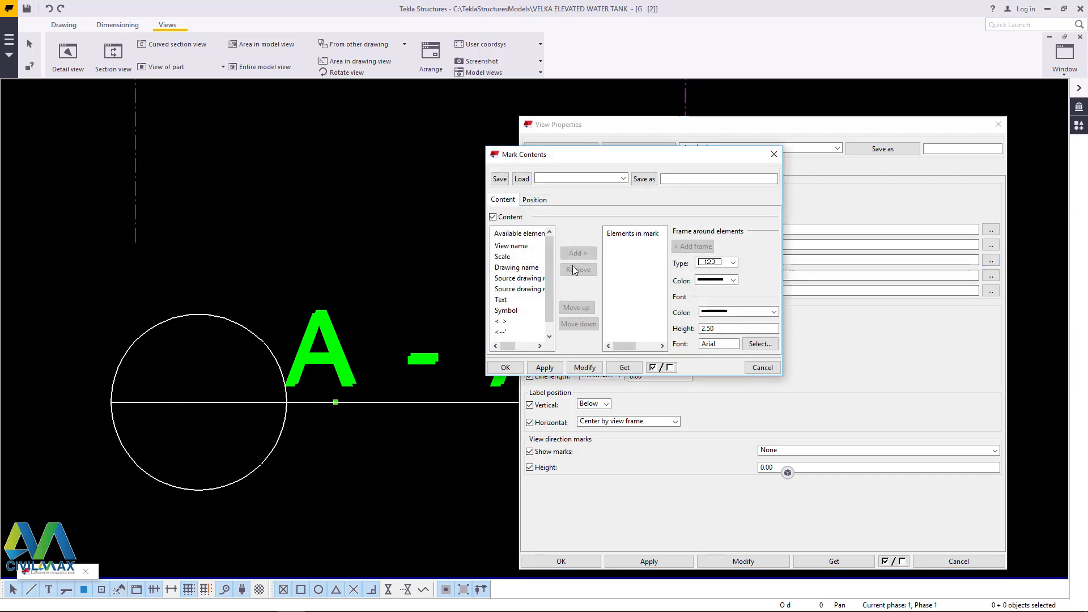
pyautogui.doubleClick(499, 300)
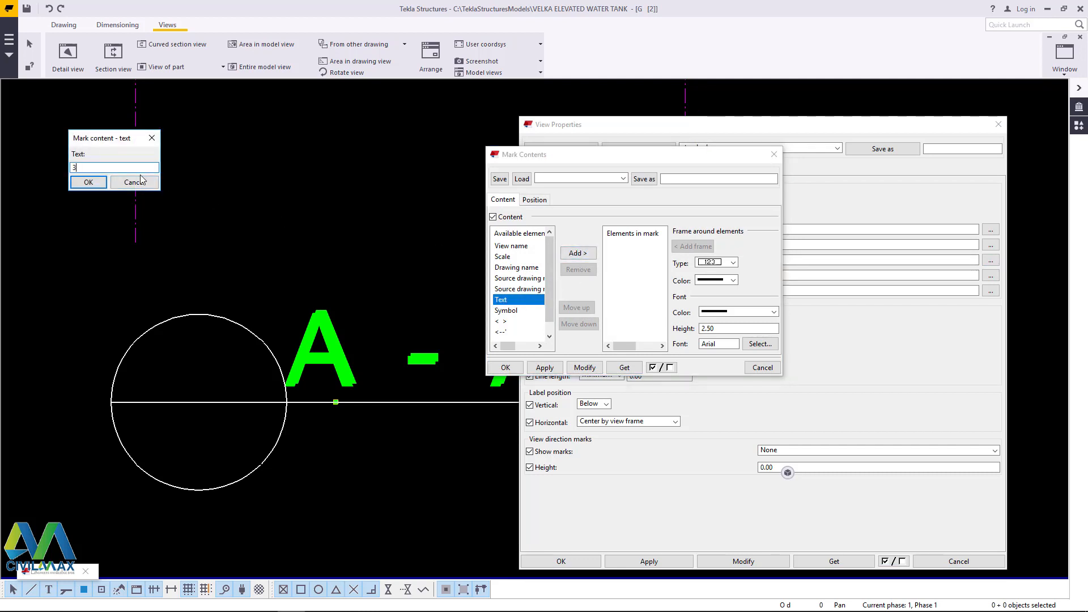
pyautogui.click(88, 182)
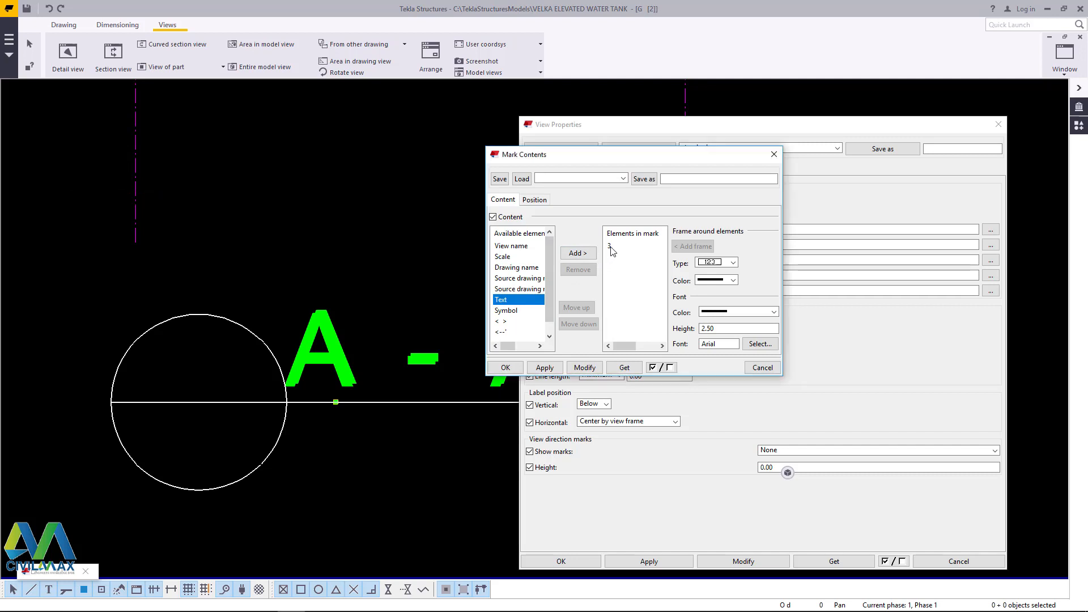
pyautogui.click(611, 246)
pyautogui.click(597, 368)
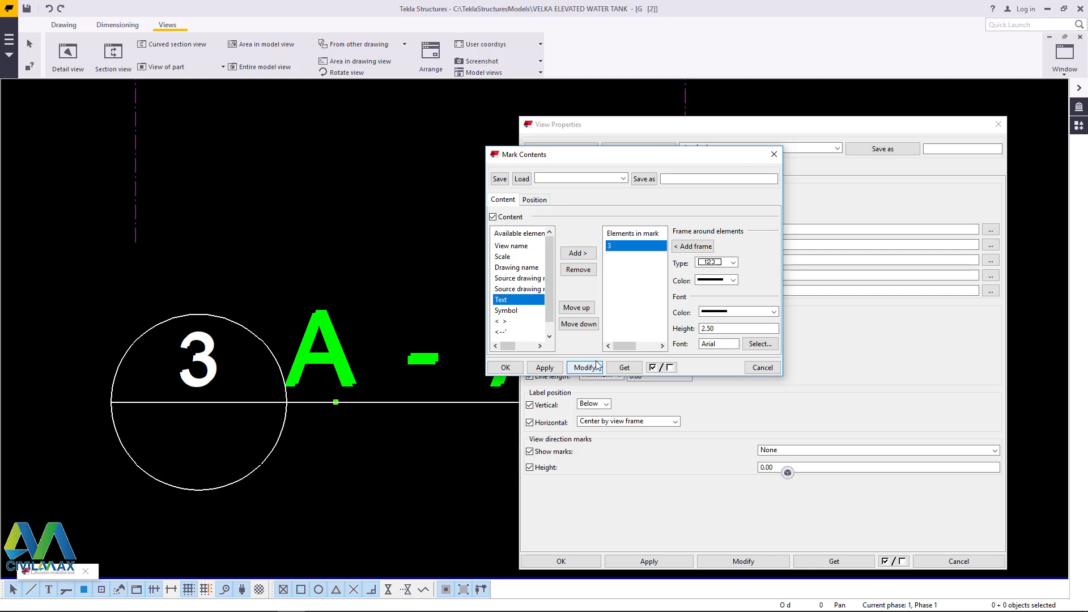
pyautogui.click(510, 368)
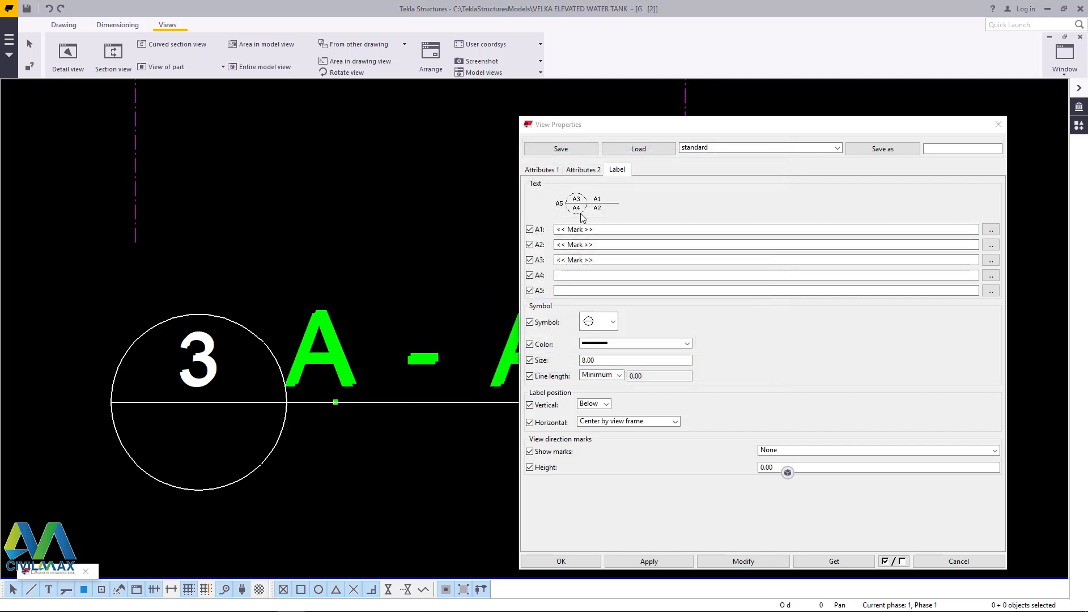
# - Add a text element reading "-" to the A4 text of the A-A label, apply it and accept the mark contents
pyautogui.click(991, 276)
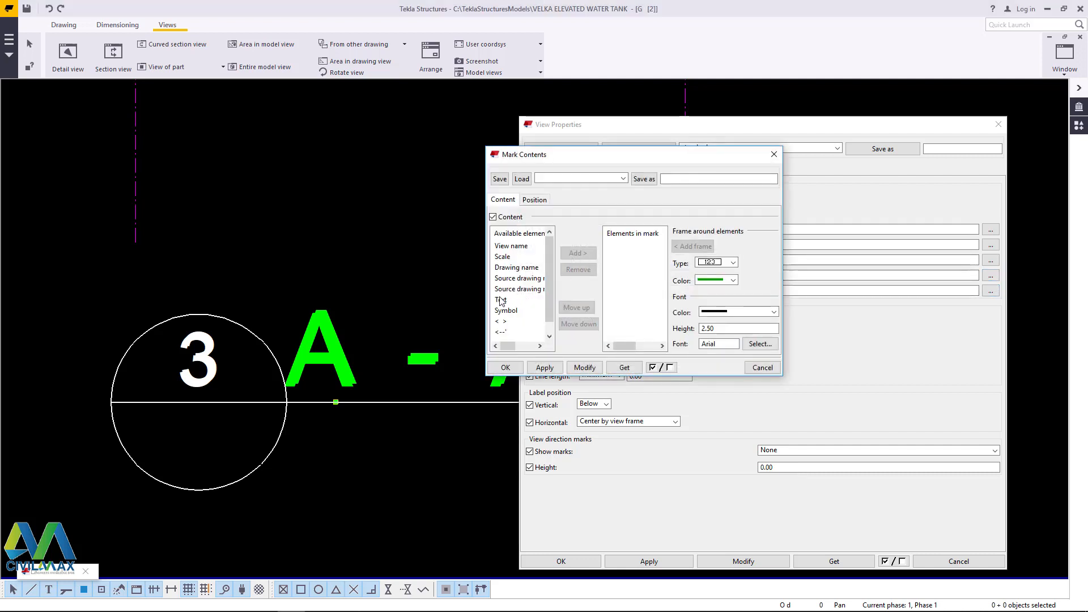
pyautogui.click(500, 300)
pyautogui.click(590, 256)
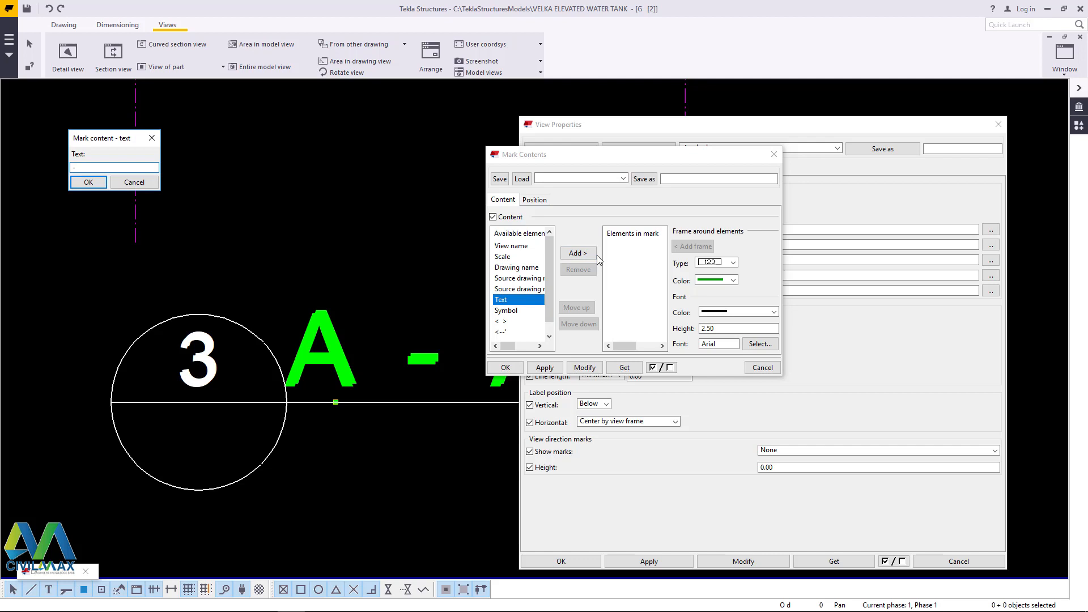
pyautogui.click(88, 182)
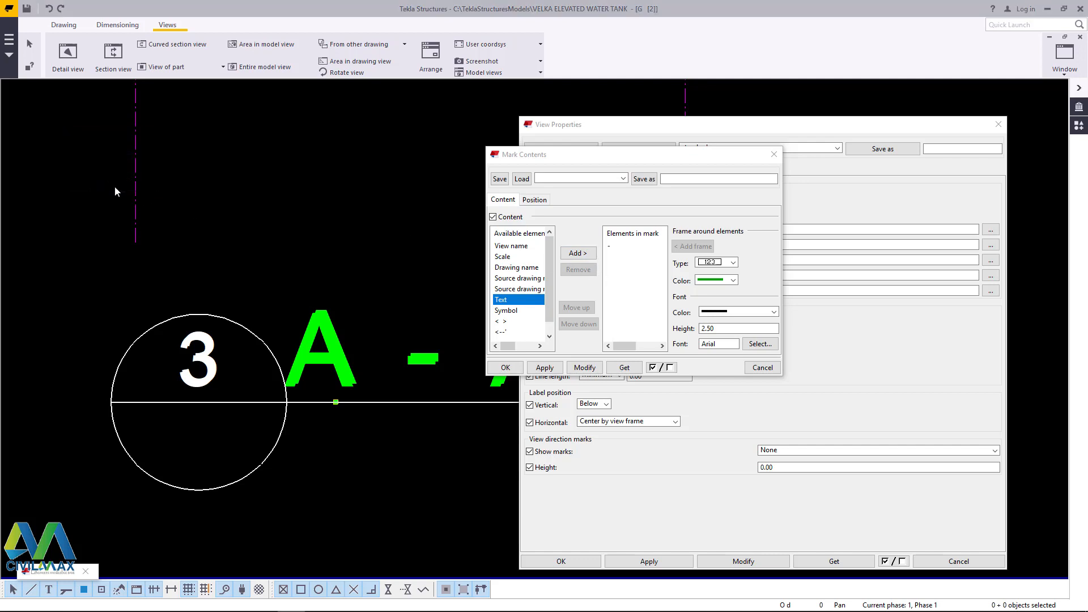
pyautogui.click(611, 246)
pyautogui.click(584, 367)
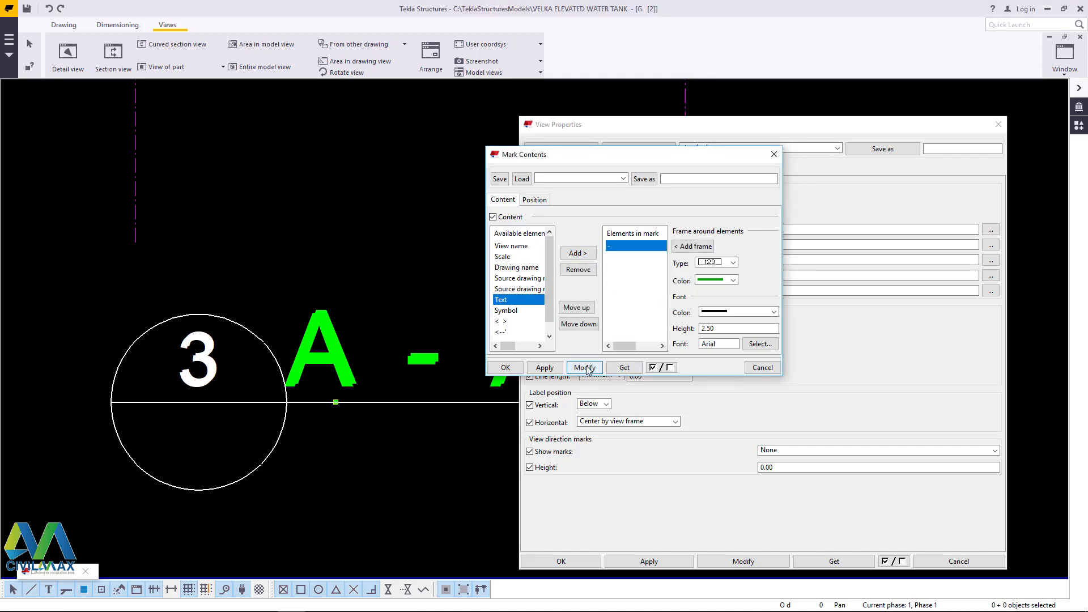
pyautogui.click(505, 369)
pyautogui.scroll(-4, 261, 310)
pyautogui.scroll(-4, 180, 357)
pyautogui.scroll(3, 270, 357)
pyautogui.scroll(2, 270, 356)
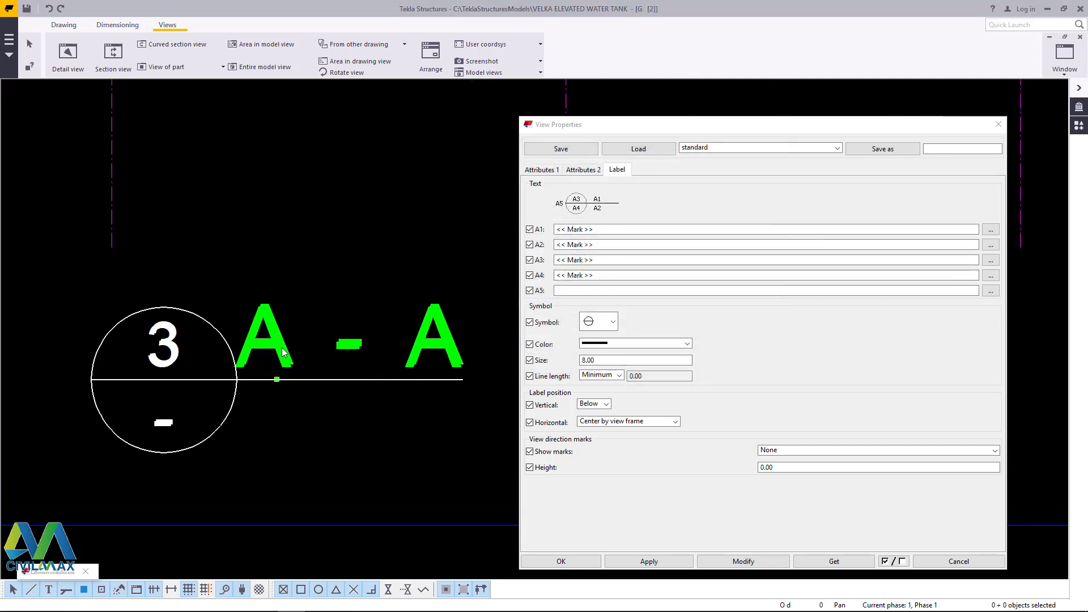
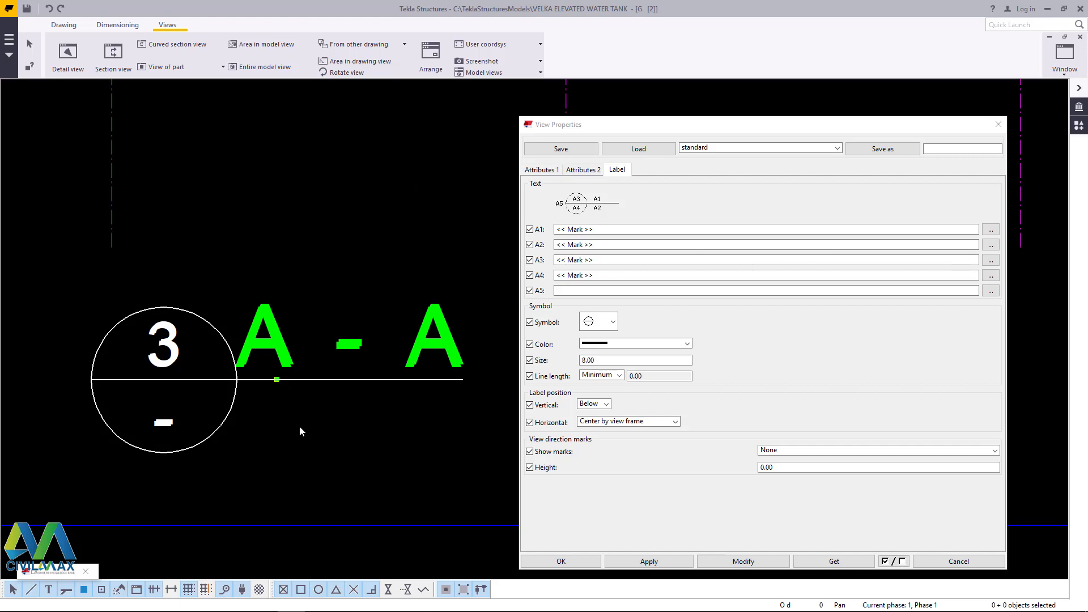
# - Remove both view name elements and the hyphen between them from the A1 text of the section label
pyautogui.scroll(-2, 136, 396)
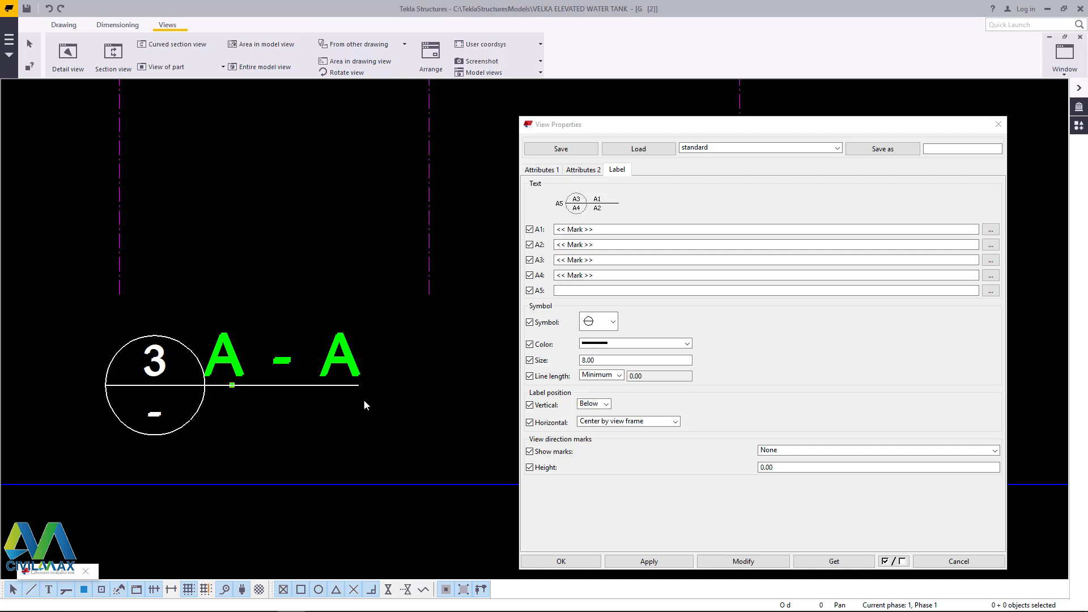
pyautogui.click(990, 244)
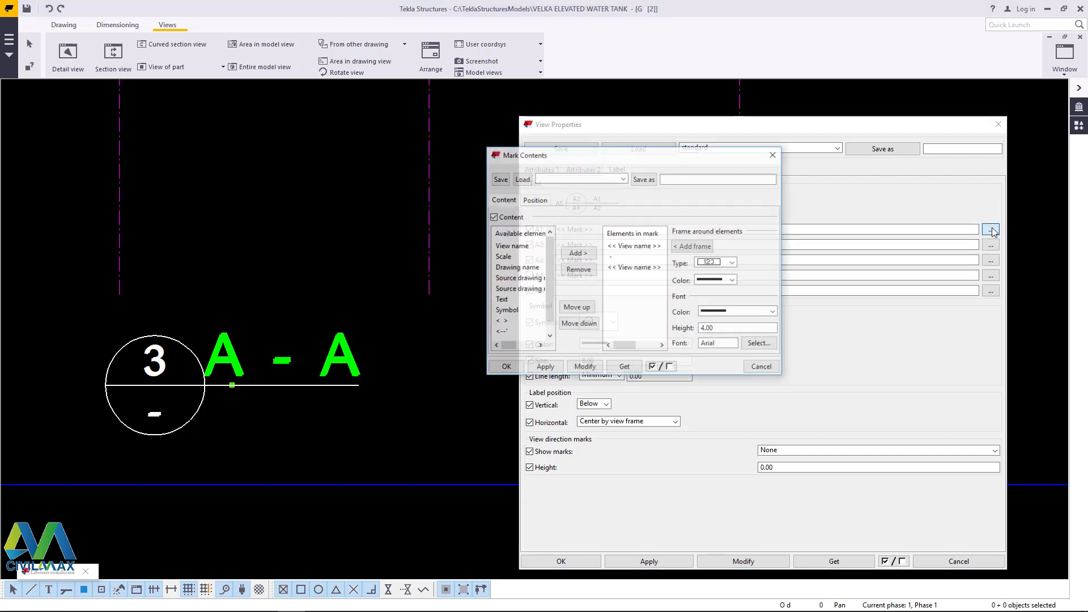
pyautogui.click(634, 267)
pyautogui.click(578, 269)
pyautogui.click(610, 257)
pyautogui.click(577, 270)
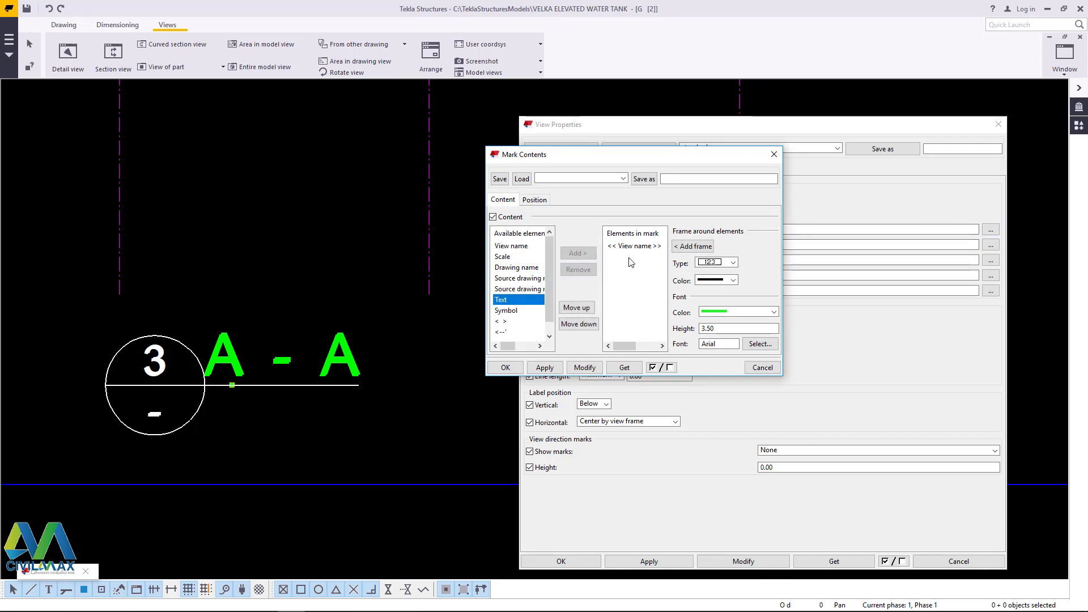
pyautogui.click(634, 246)
pyautogui.click(578, 269)
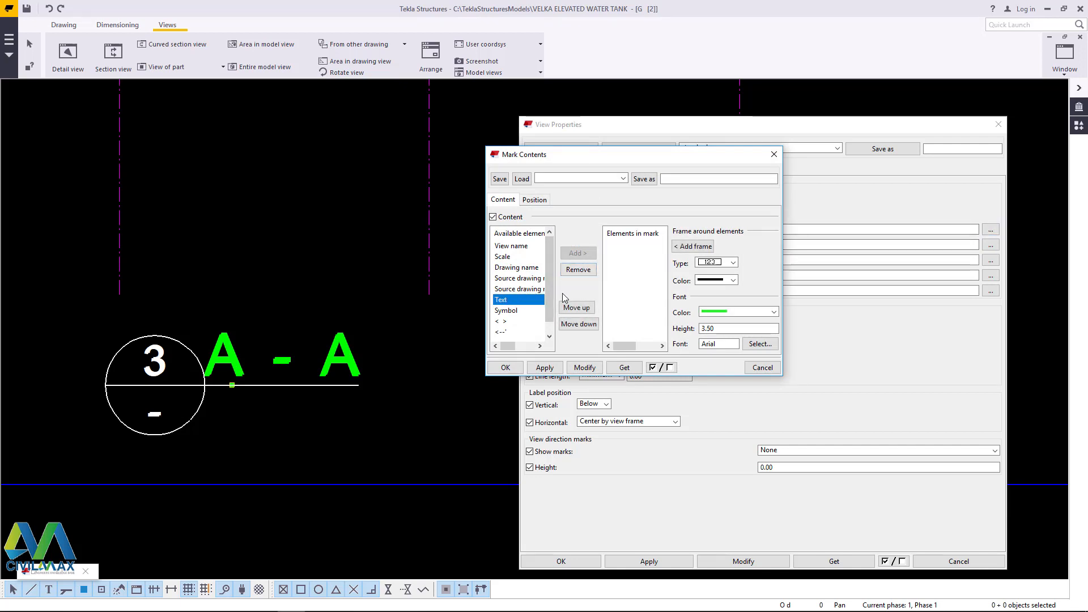
# - Add a text element reading "SECTION 'A'" to the A1 text and apply it to the section view label
pyautogui.click(515, 311)
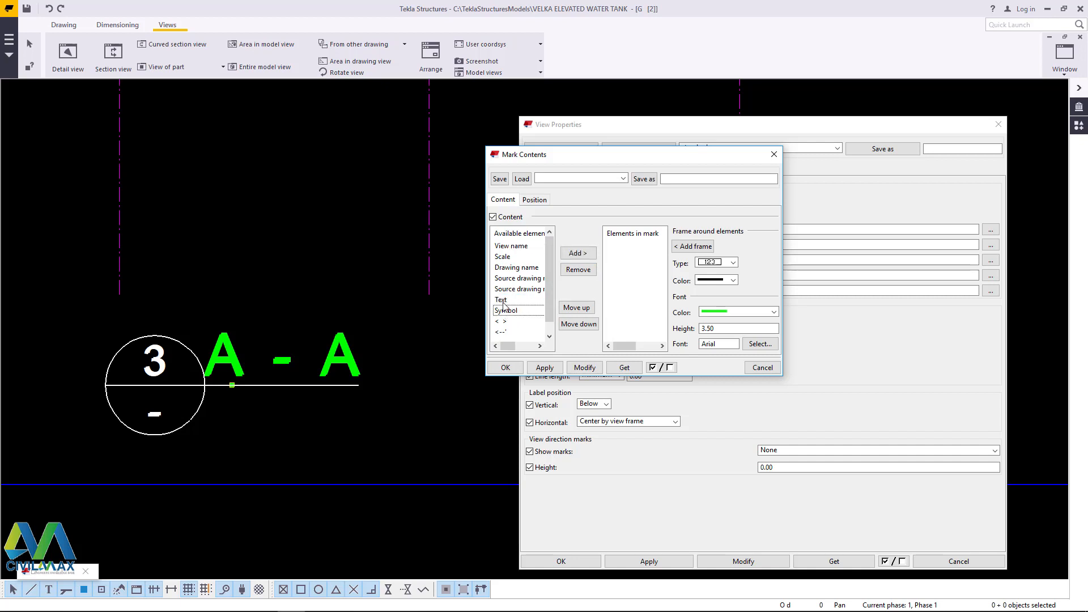
pyautogui.click(502, 299)
pyautogui.click(578, 253)
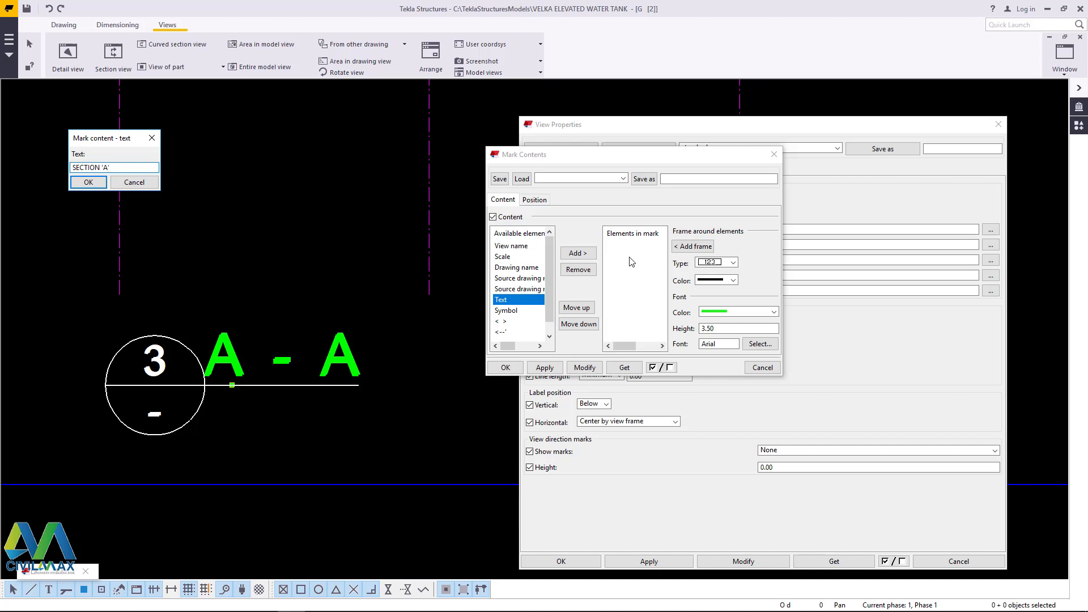
pyautogui.click(87, 183)
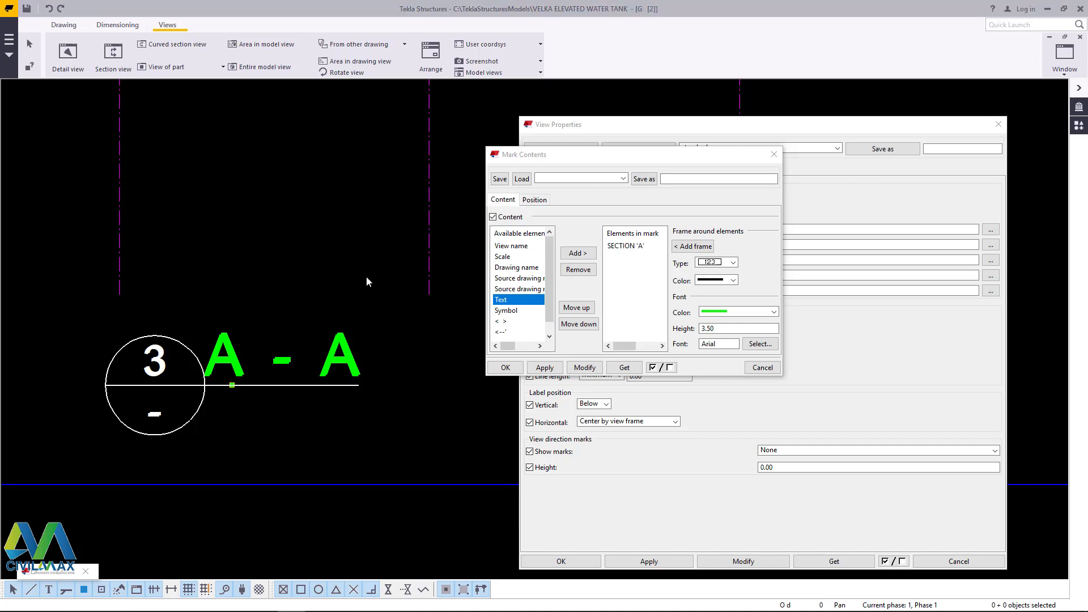
pyautogui.click(619, 249)
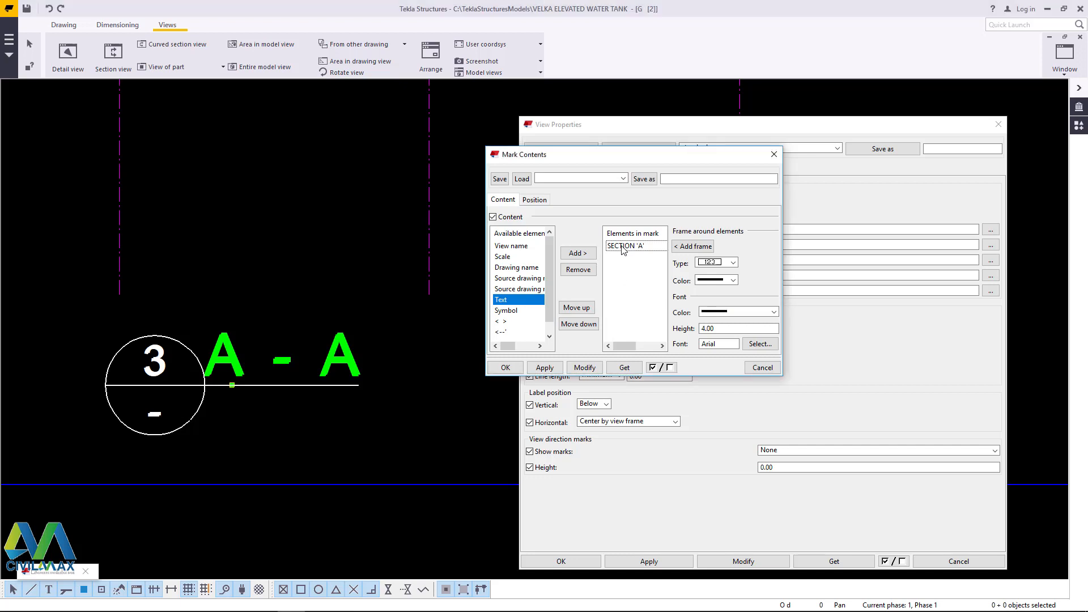
pyautogui.click(585, 369)
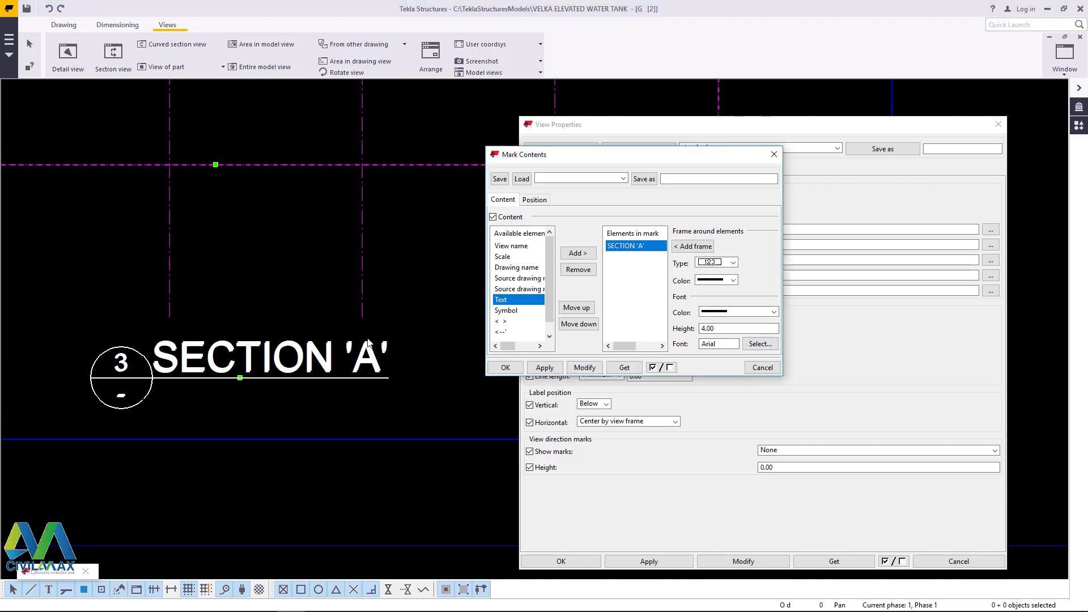
# - Set the horizontal offset of the A1 text to 3, apply it and accept the mark contents
pyautogui.scroll(-4, 368, 343)
pyautogui.scroll(5, 231, 361)
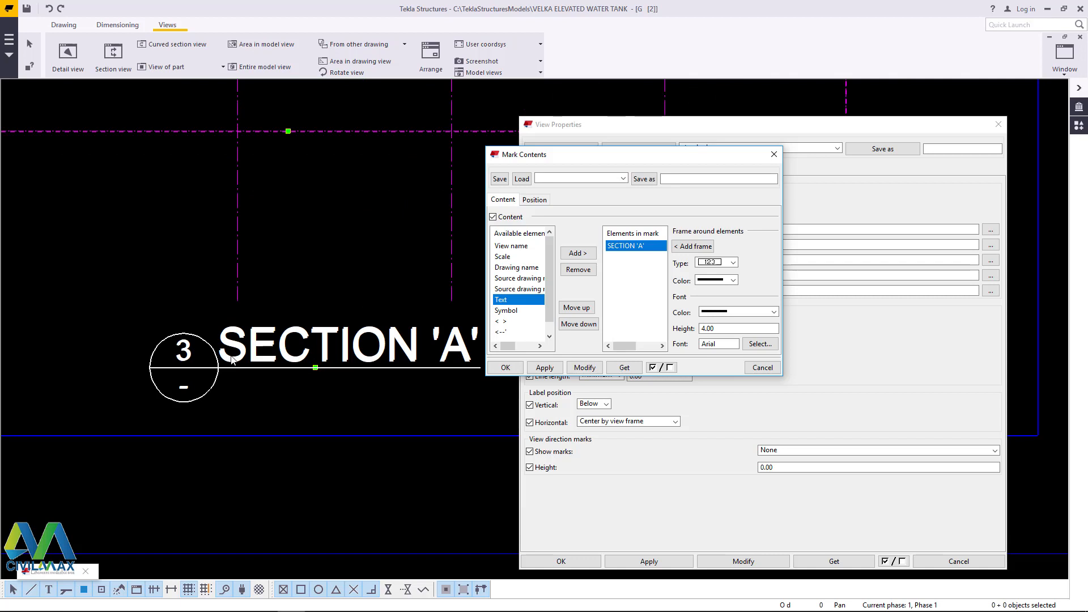
pyautogui.scroll(2, 231, 359)
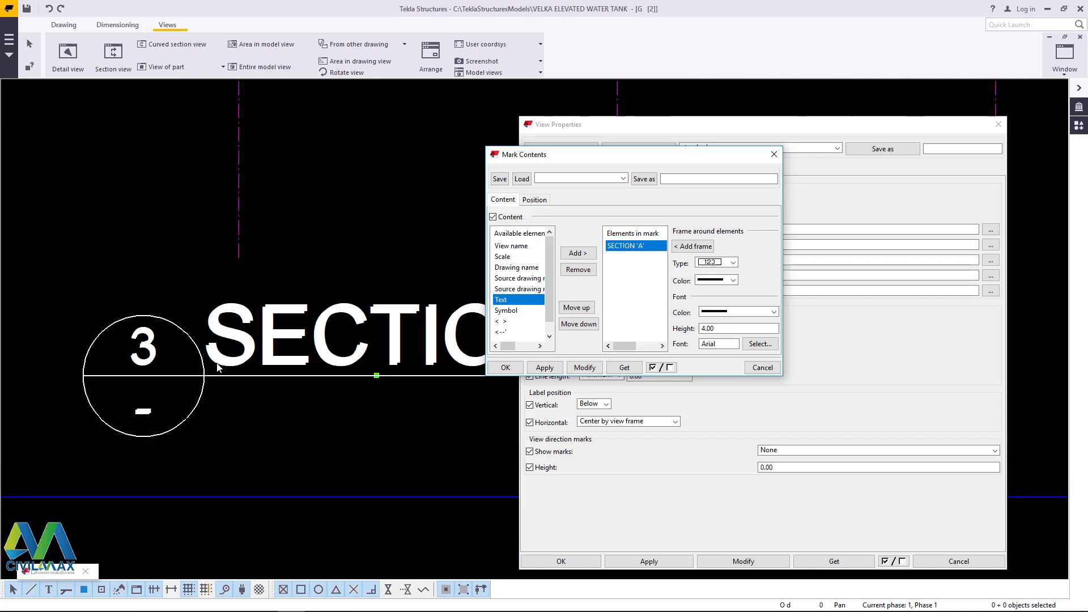
pyautogui.click(534, 200)
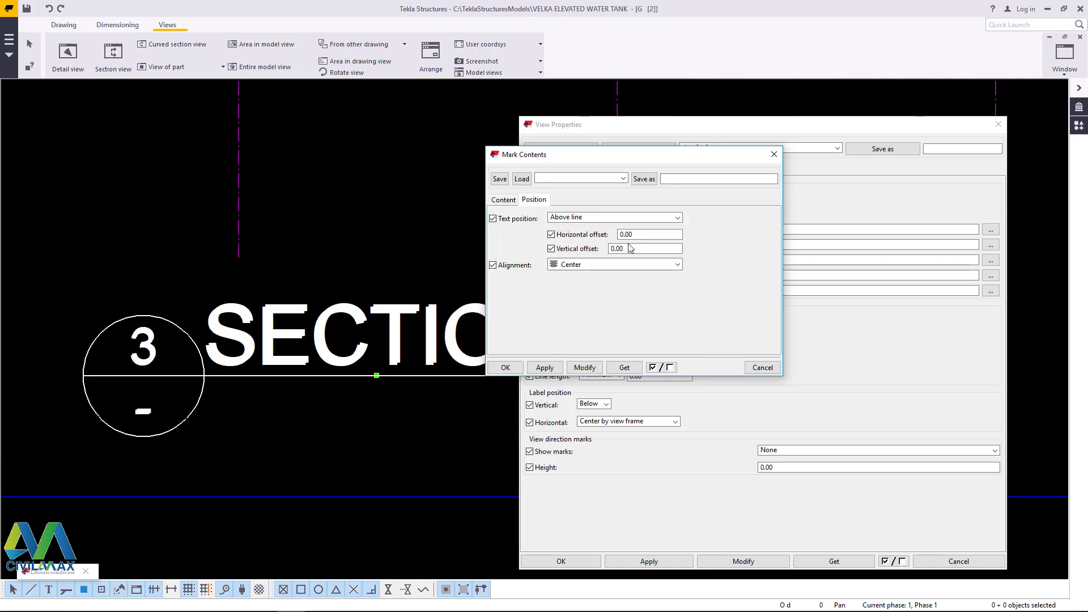
pyautogui.moveTo(637, 238); pyautogui.dragTo(592, 240)
pyautogui.press('BackSpace')
pyautogui.write('3')
pyautogui.click(587, 369)
pyautogui.scroll(-4, 149, 351)
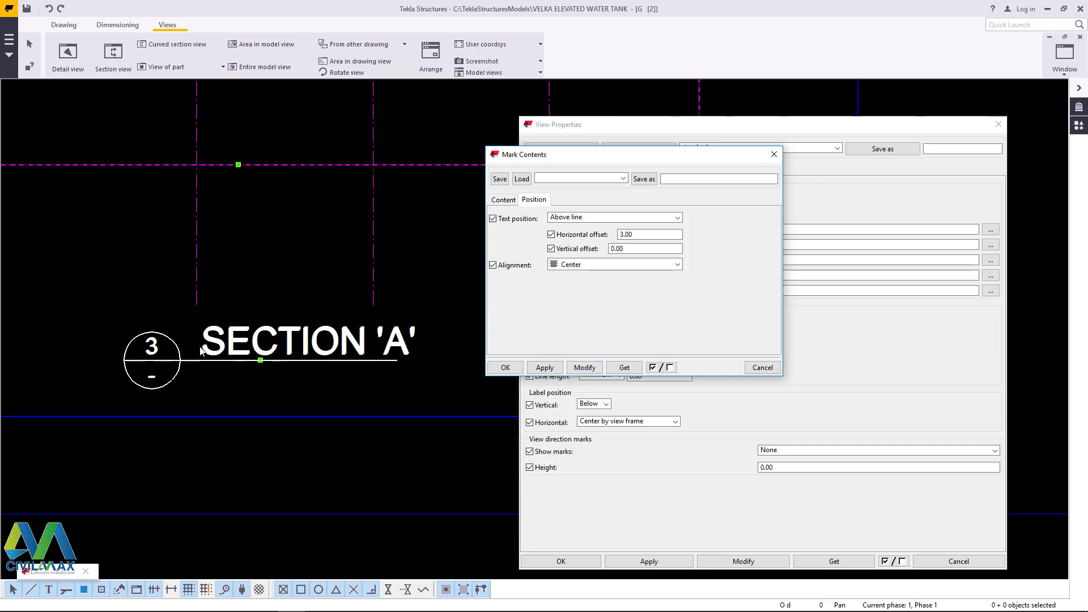
pyautogui.scroll(2, 293, 349)
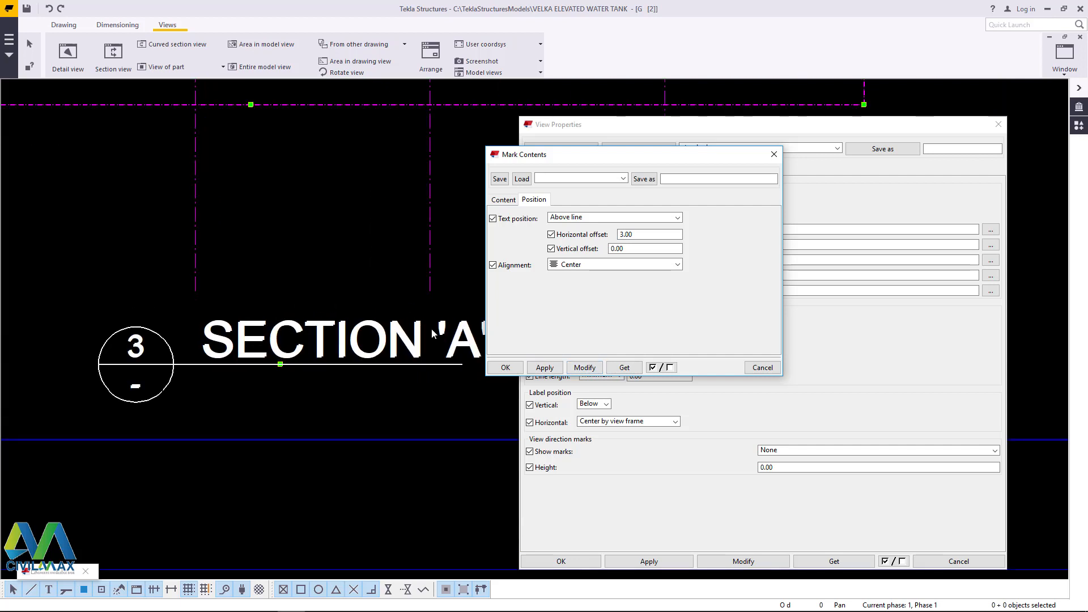
pyautogui.click(506, 367)
pyautogui.scroll(-2, 272, 363)
pyautogui.scroll(2, 264, 366)
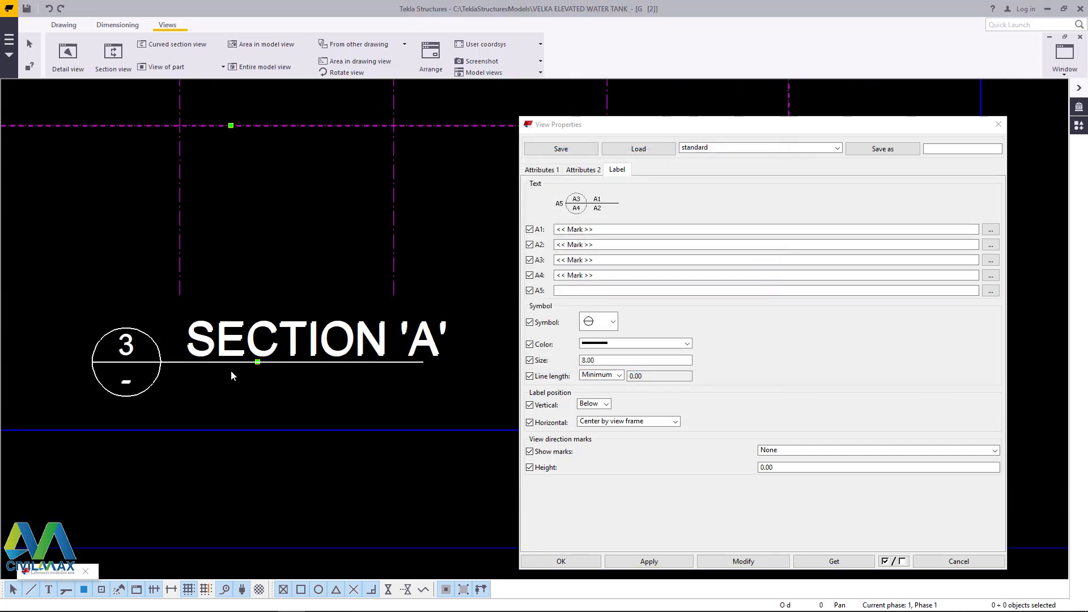
# - Reselect the section view by its frame and close its view properties
pyautogui.scroll(-4, 231, 371)
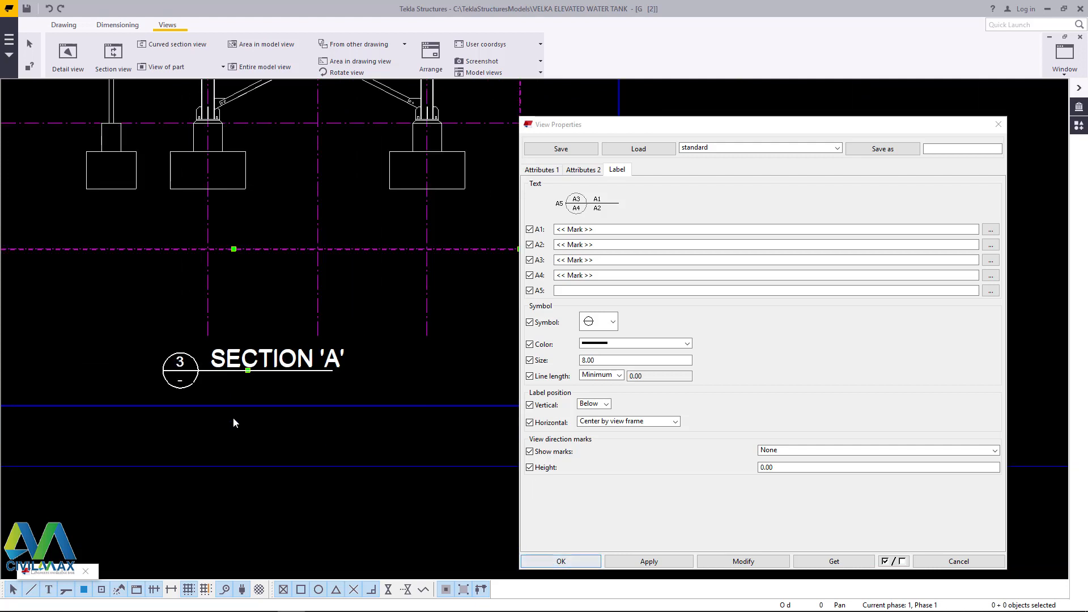
pyautogui.scroll(-3, 216, 397)
pyautogui.click(409, 302)
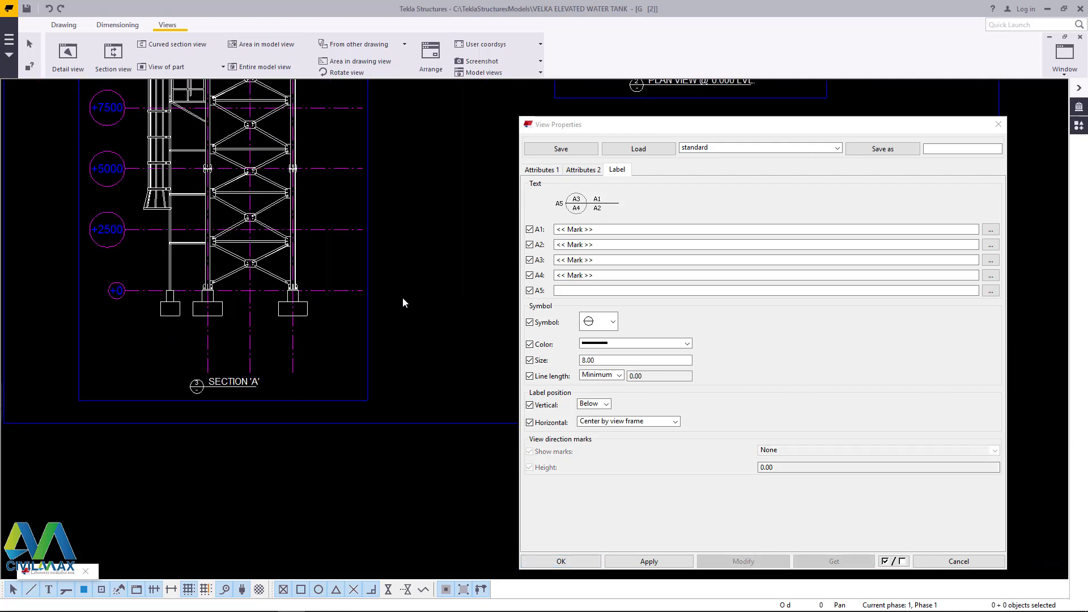
pyautogui.scroll(3, 349, 271)
pyautogui.click(373, 263)
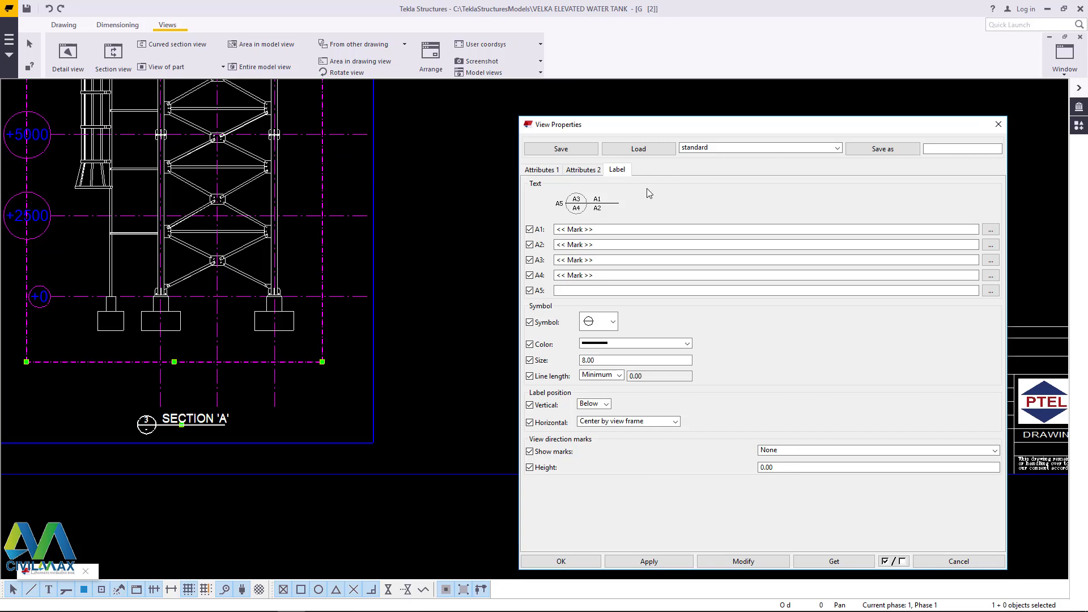
pyautogui.click(998, 124)
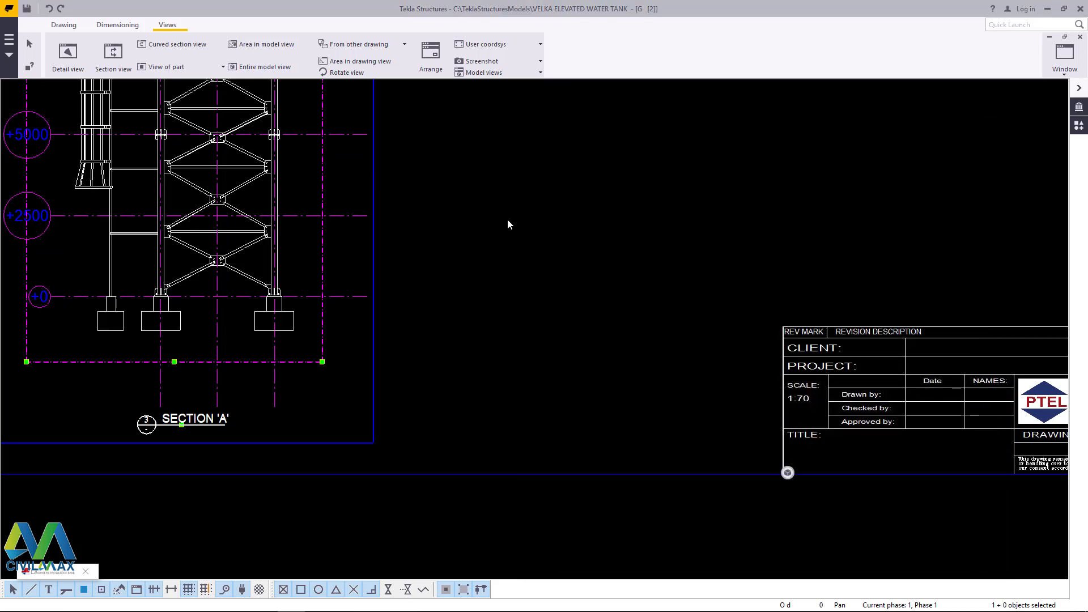
# - Reopen the section view's properties to check its scale, close them and clear the selection
pyautogui.click(395, 204)
pyautogui.doubleClick(374, 180)
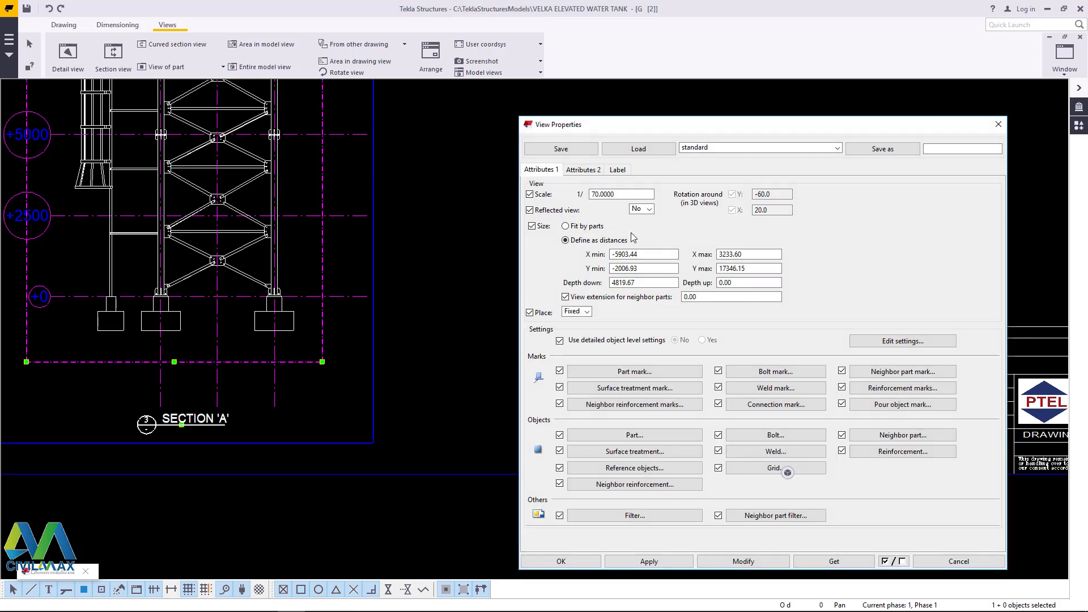
pyautogui.moveTo(633, 197); pyautogui.dragTo(588, 190)
pyautogui.click(998, 124)
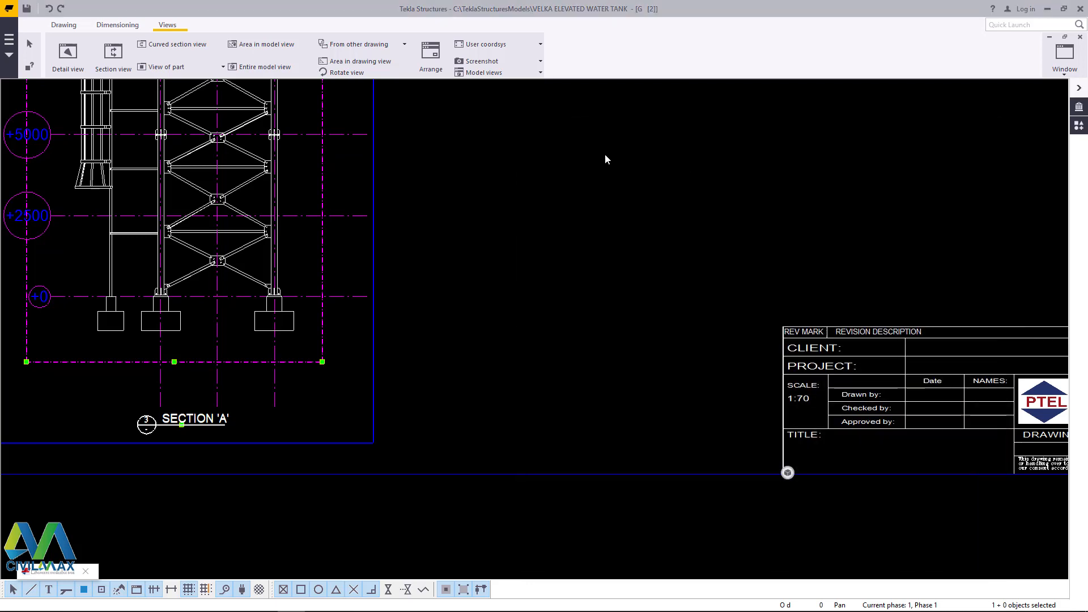
pyautogui.click(604, 154)
pyautogui.scroll(4, 192, 443)
pyautogui.scroll(-2, 252, 444)
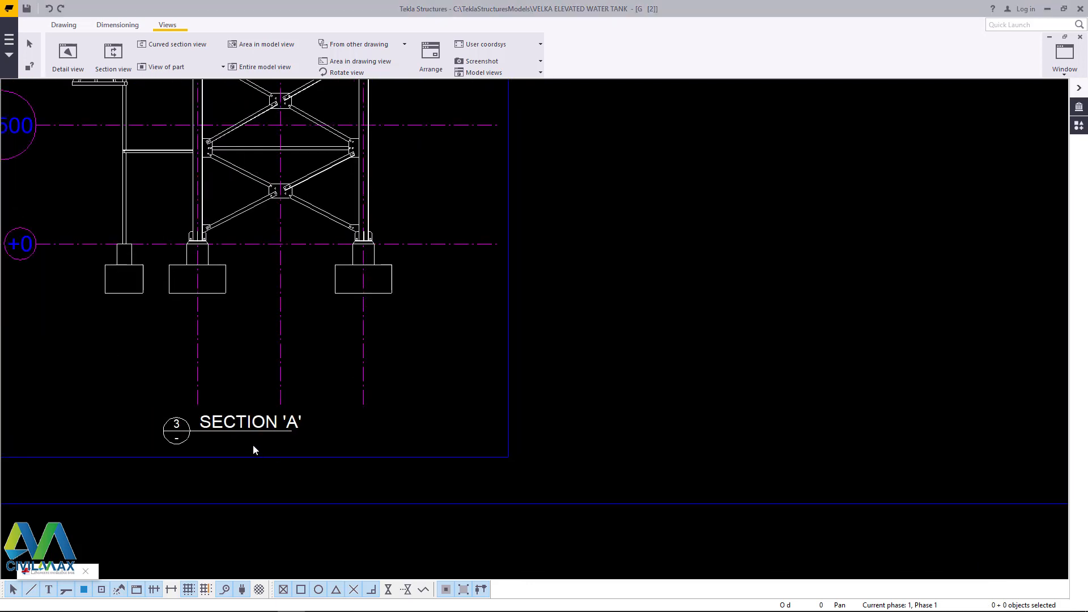
# - Open the label settings in the properties of the SECTION 'A' view
pyautogui.doubleClick(232, 429)
pyautogui.scroll(4, 218, 443)
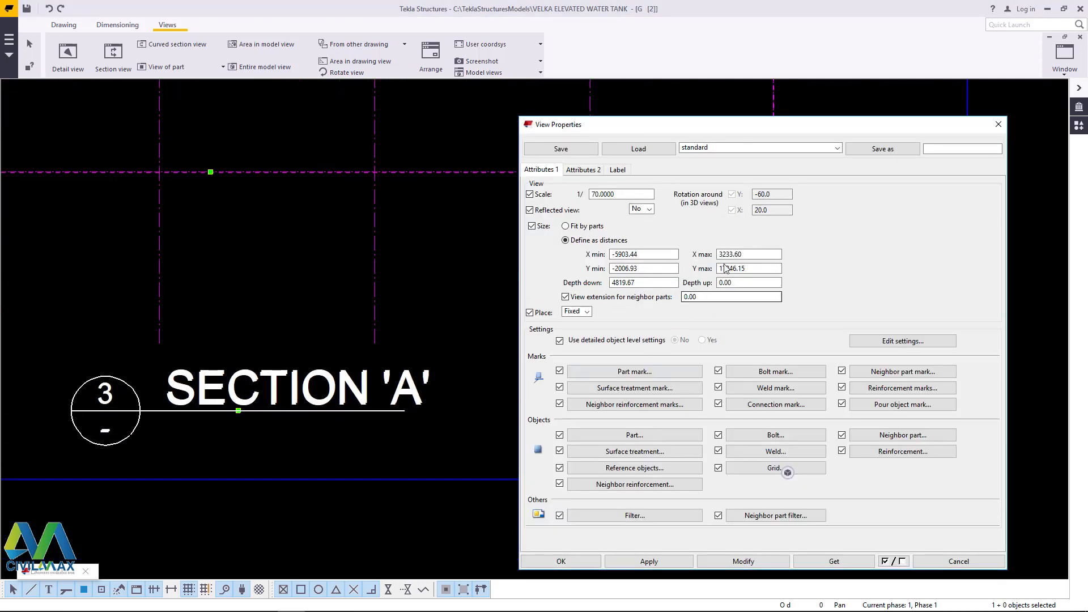
pyautogui.click(617, 169)
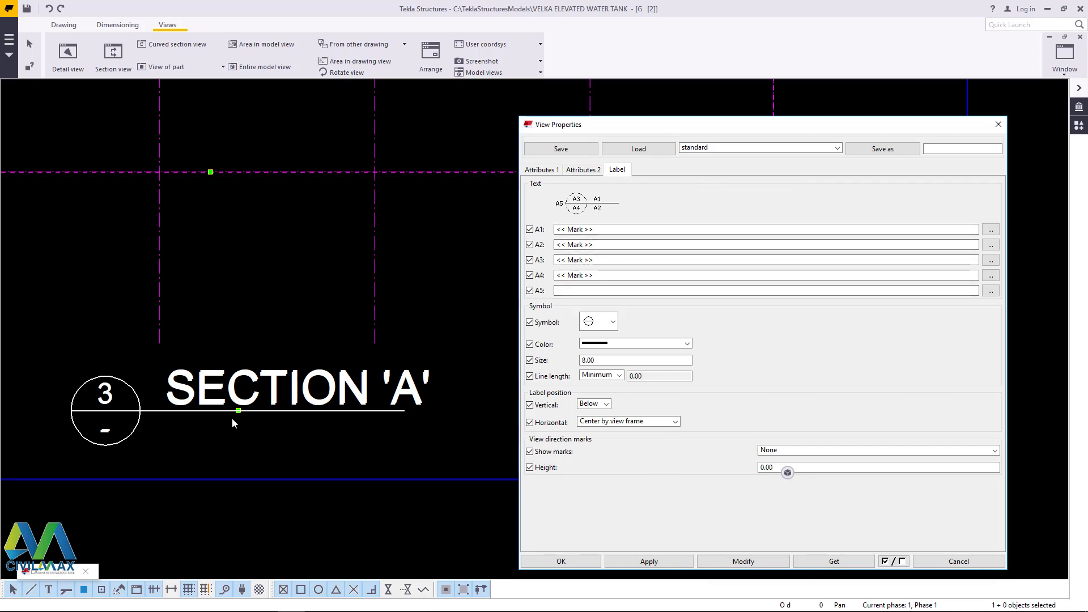
pyautogui.doubleClick(205, 393)
pyautogui.click(205, 393)
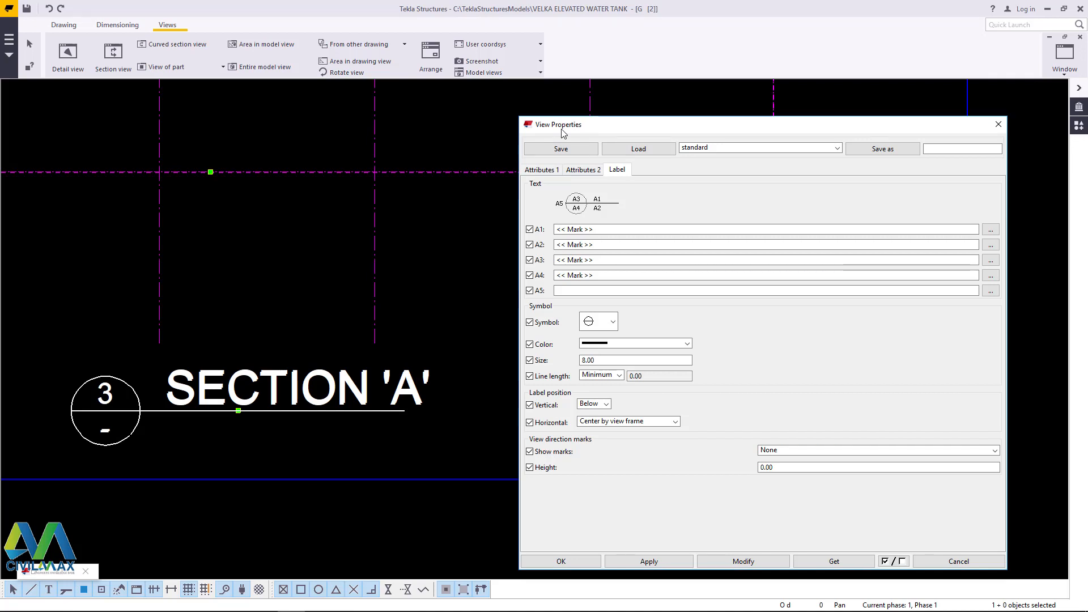
# - Replace the name element in the section view's A2 text with a text element reading "Scale 1:70"
pyautogui.click(990, 244)
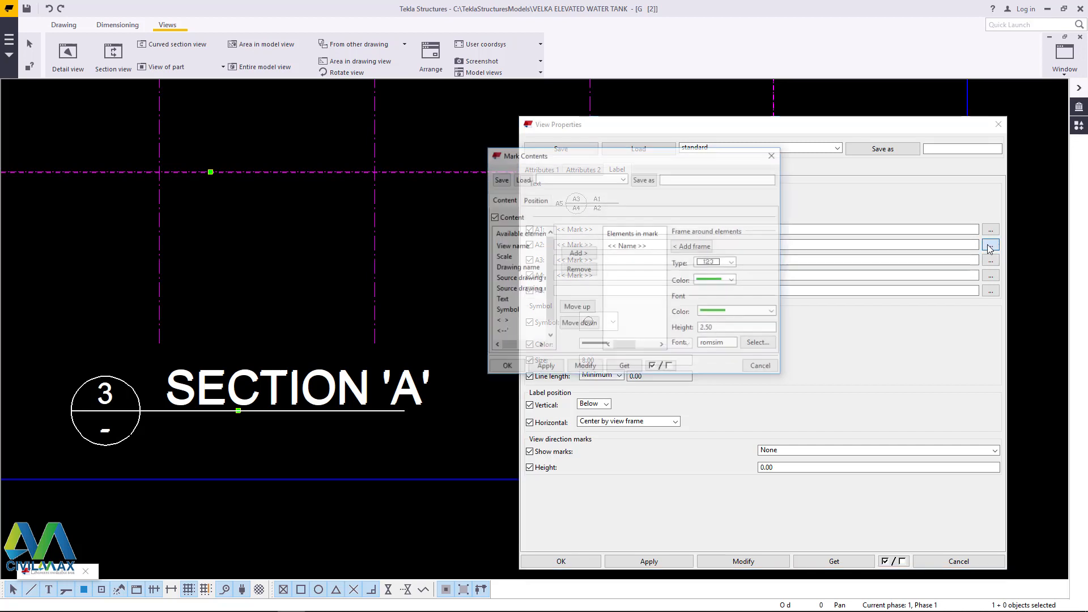
pyautogui.click(626, 246)
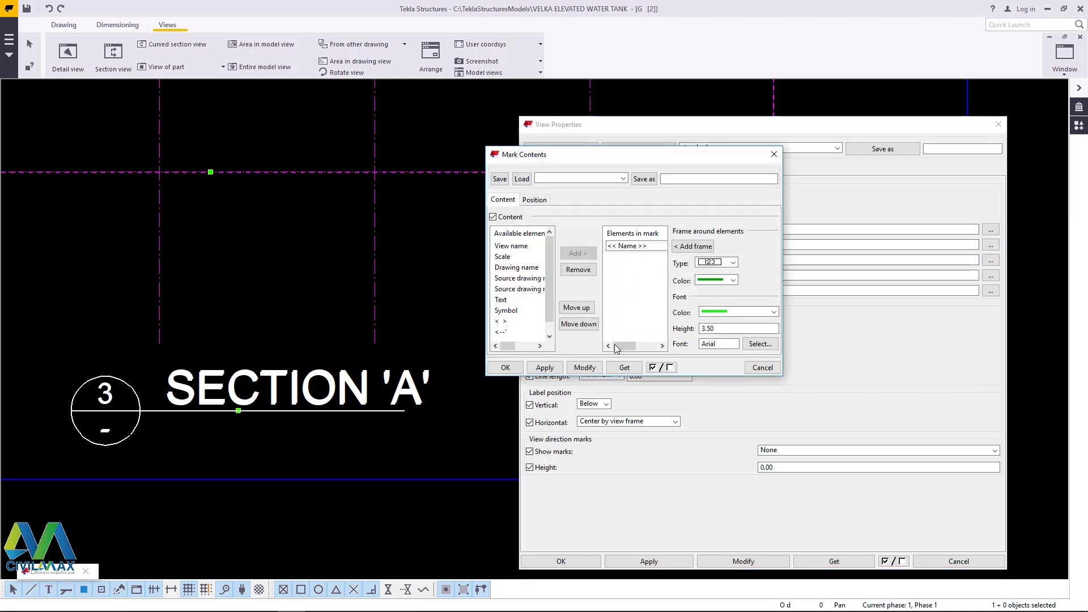
pyautogui.click(578, 269)
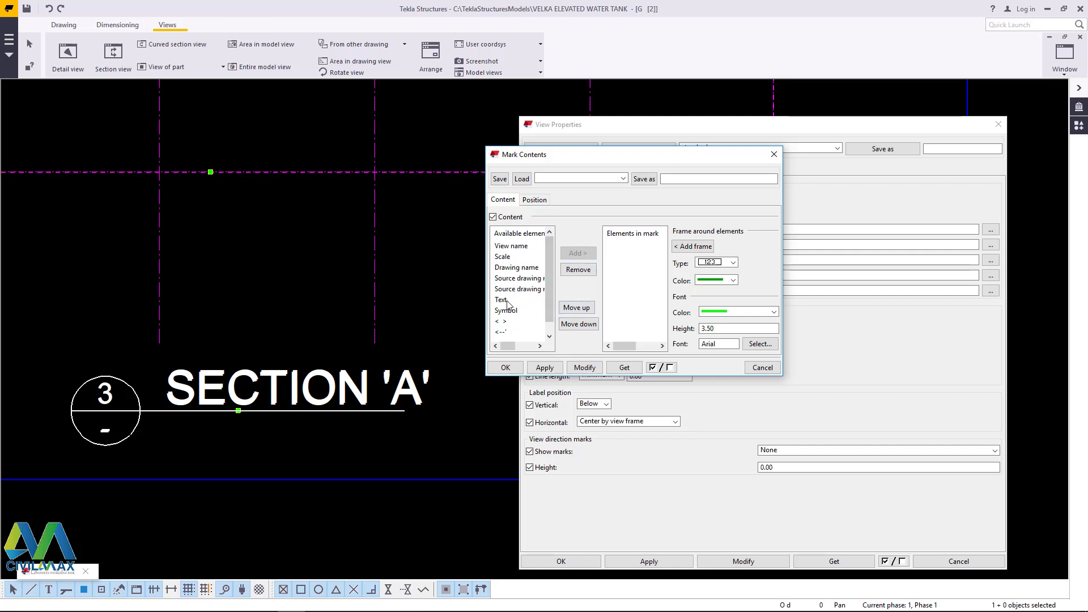
pyautogui.click(510, 300)
pyautogui.click(578, 253)
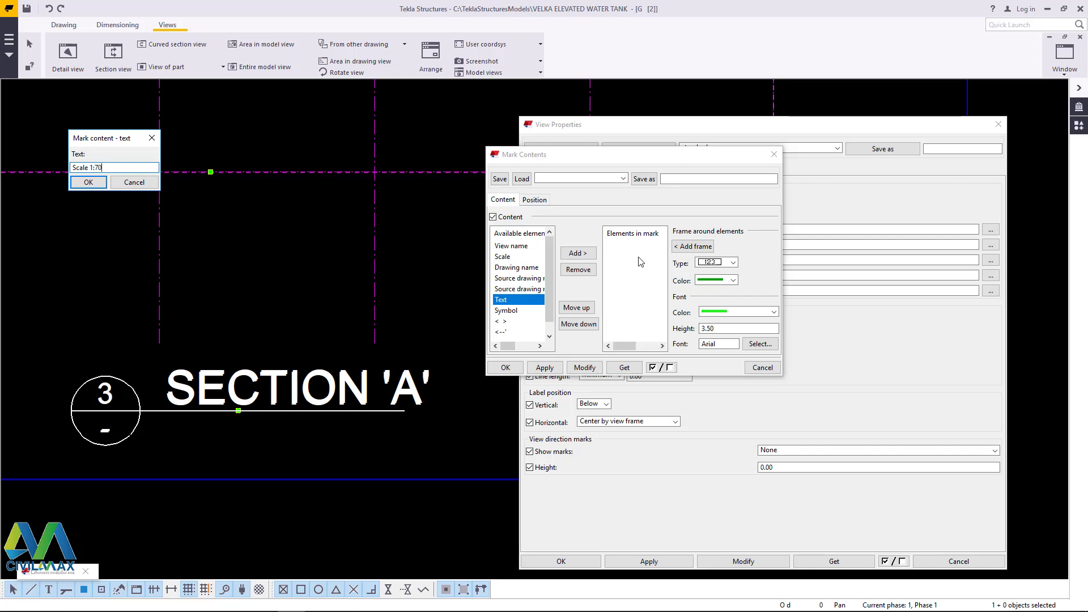
pyautogui.click(88, 184)
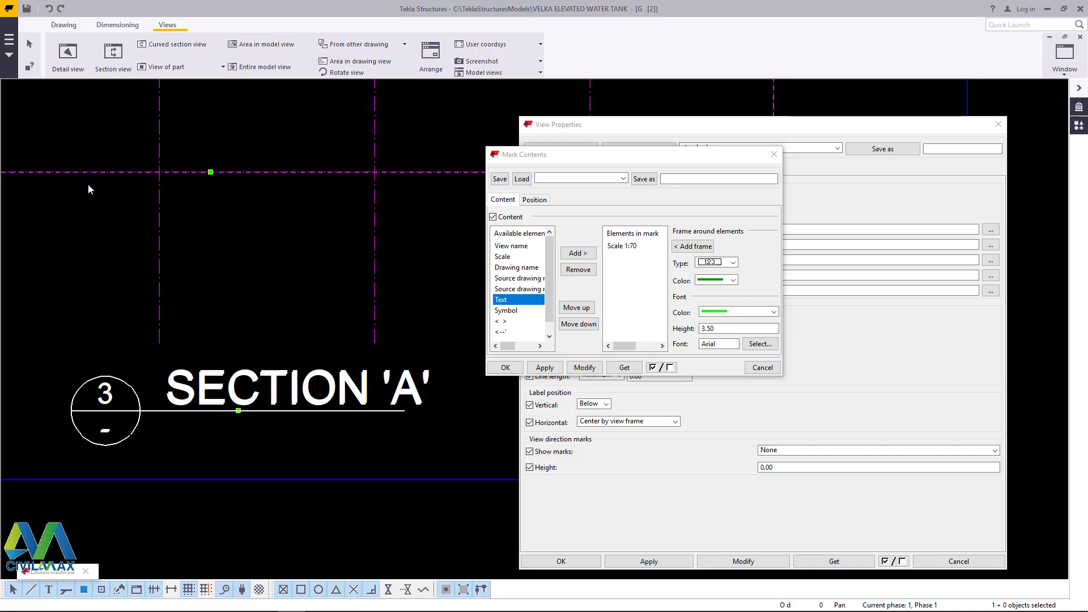
# - Set both the font colour and the frame colour of the "Scale 1:70" element to black
pyautogui.click(621, 246)
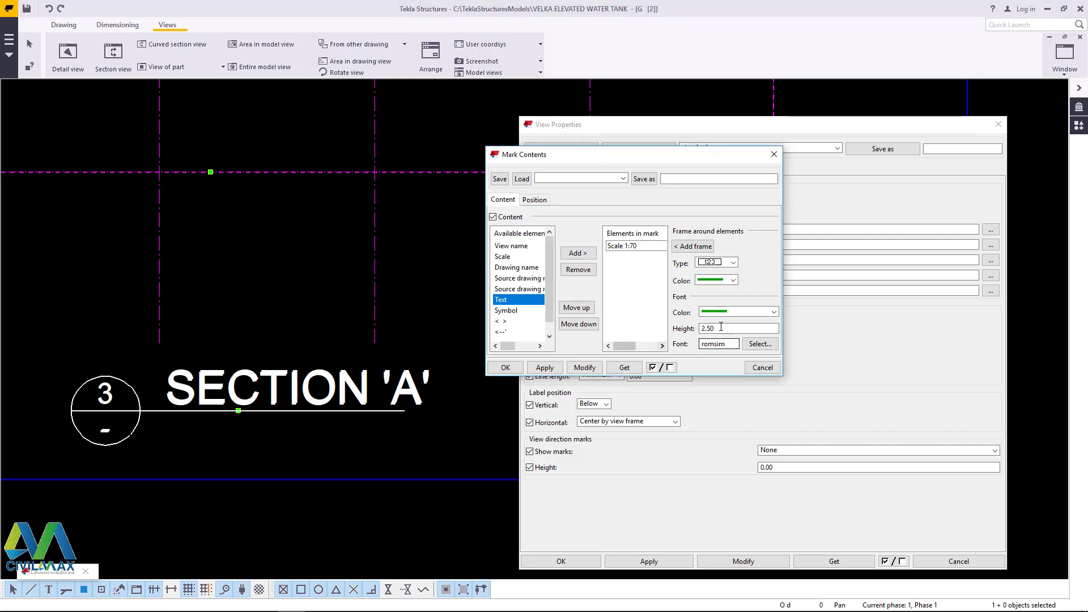
pyautogui.click(767, 317)
pyautogui.click(711, 329)
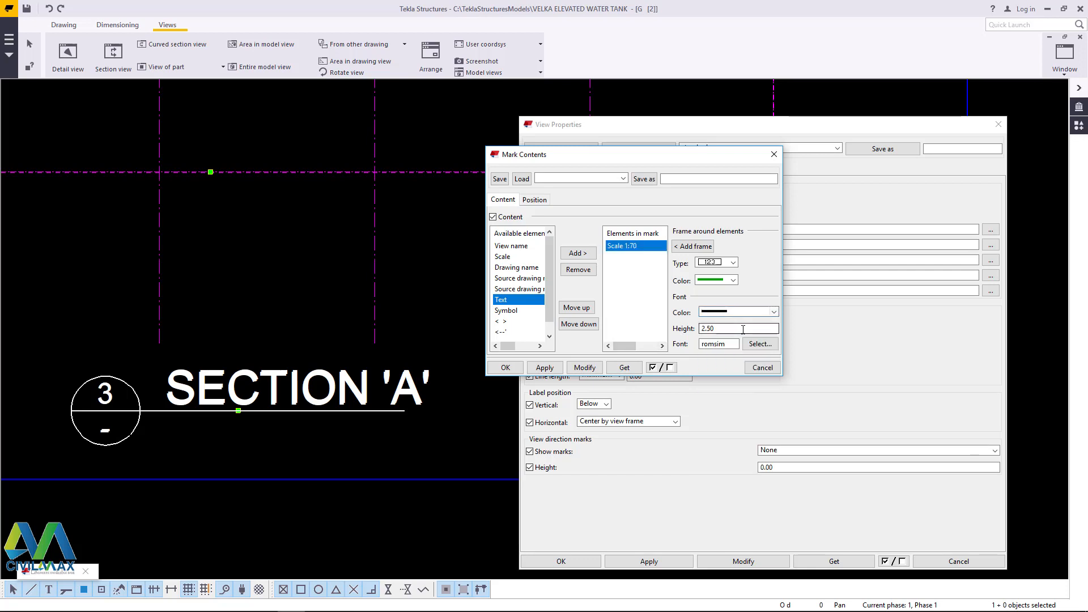
pyautogui.click(728, 284)
pyautogui.click(710, 298)
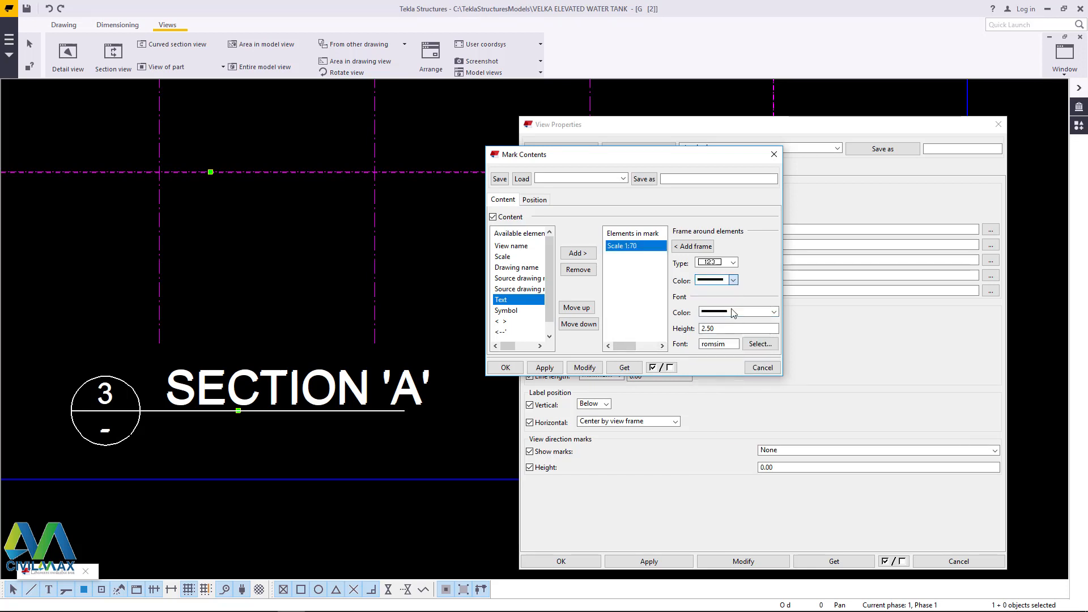
# - Change the font of the "Scale 1:70" element to Arial in the Regular style
pyautogui.click(763, 345)
pyautogui.write('a')
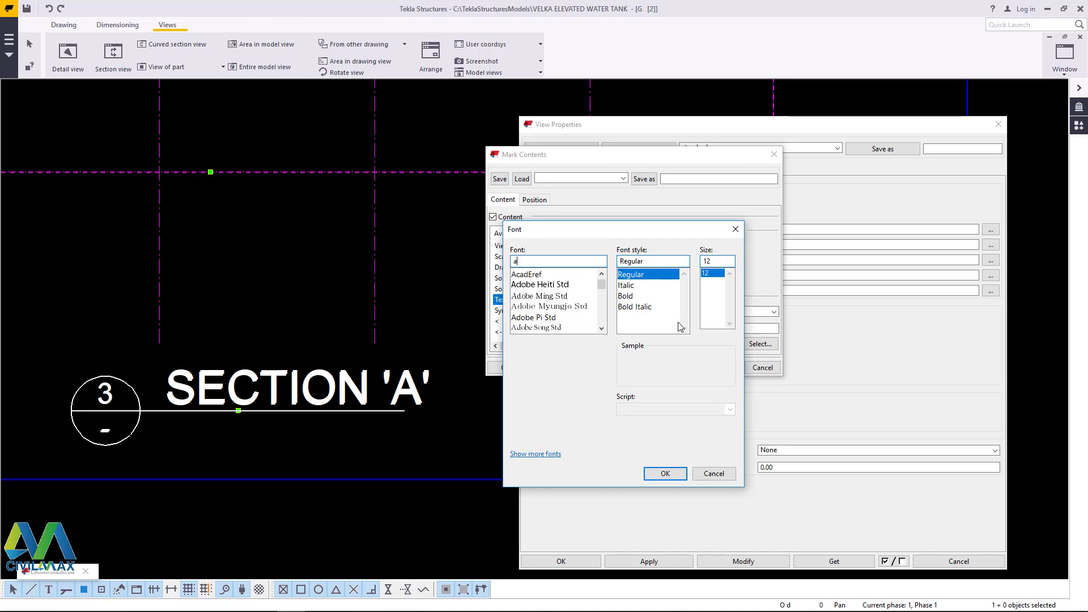
pyautogui.write('r')
pyautogui.click(536, 276)
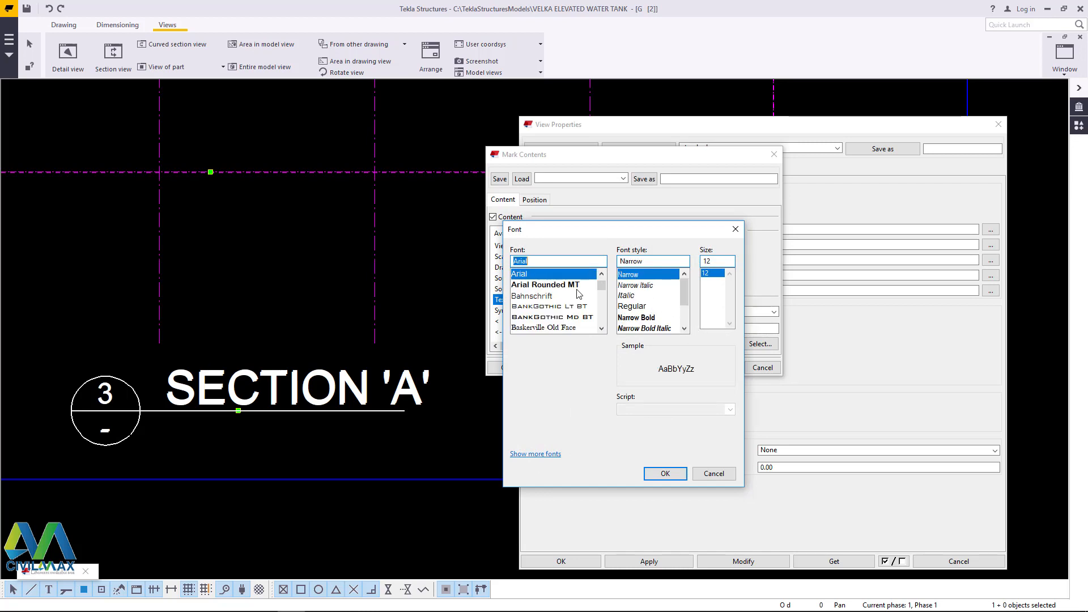
pyautogui.click(642, 307)
pyautogui.click(667, 473)
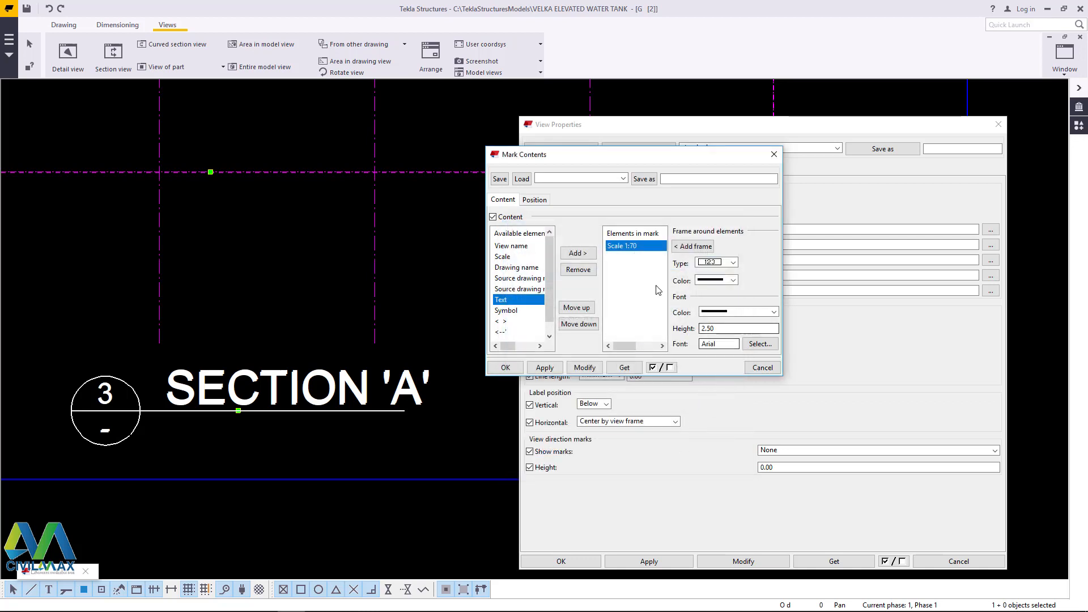
# - Apply the scale text to the section view label, then accept the mark contents and the view properties
pyautogui.click(584, 367)
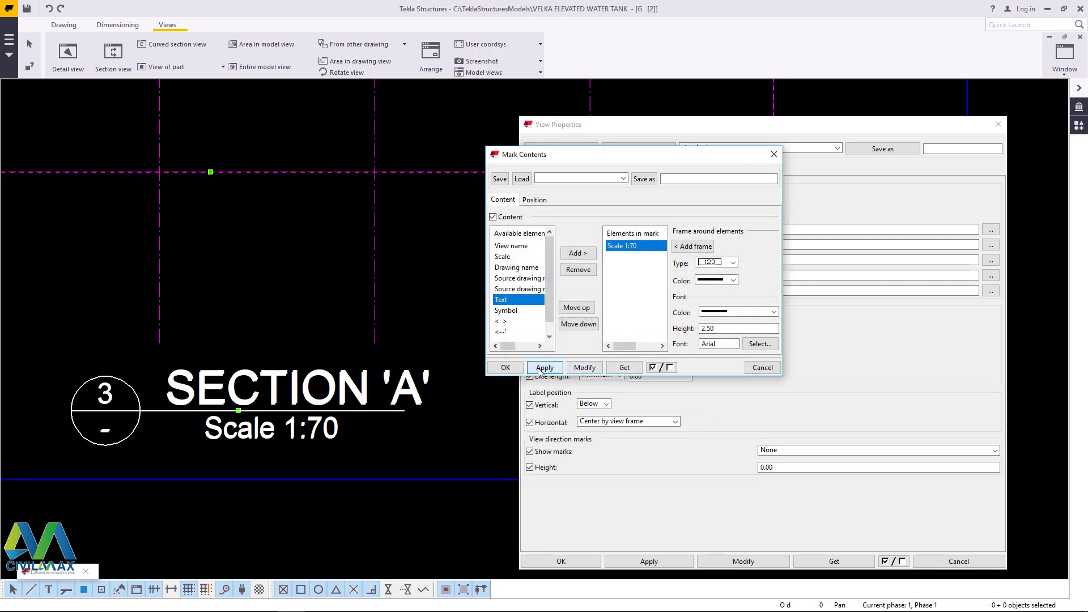
pyautogui.click(506, 368)
pyautogui.scroll(-2, 383, 340)
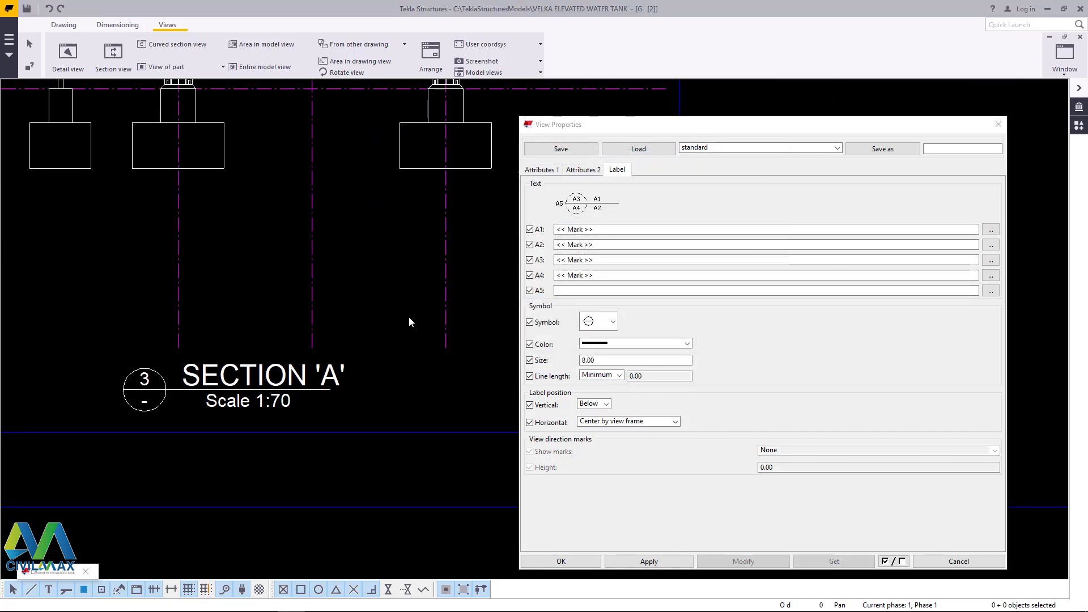
pyautogui.scroll(2, 221, 374)
pyautogui.scroll(-4, 195, 383)
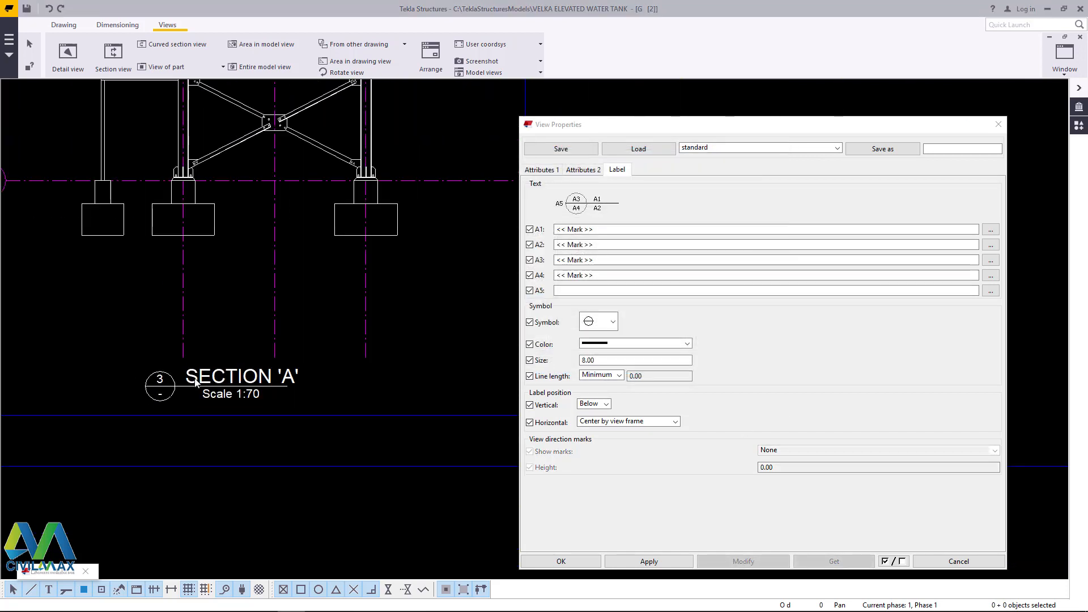
pyautogui.scroll(-1, 227, 383)
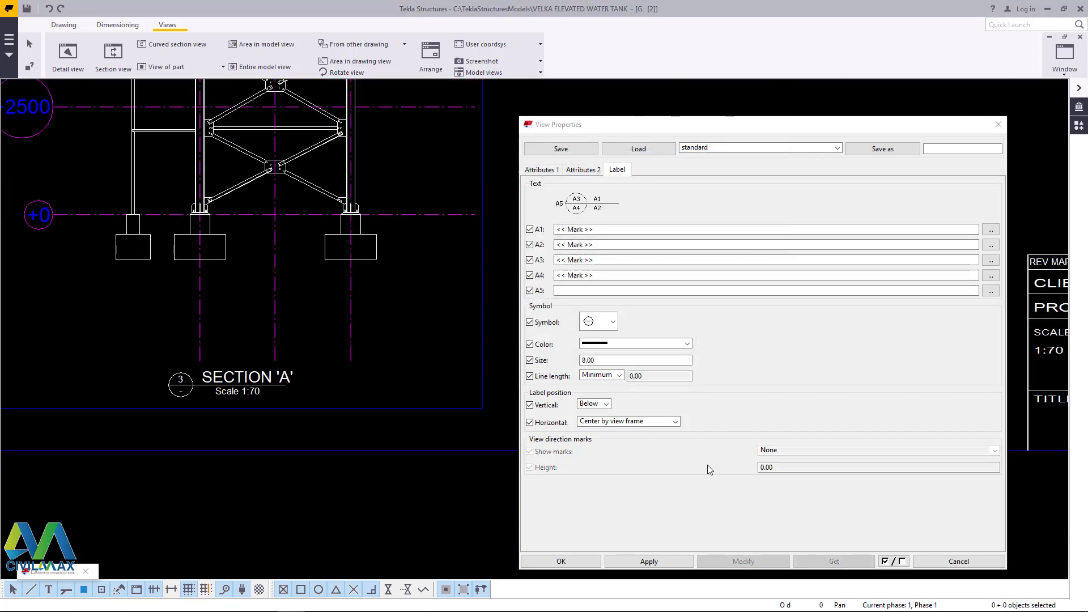
pyautogui.click(560, 561)
pyautogui.scroll(-2, 345, 461)
pyautogui.scroll(2, 608, 178)
pyautogui.scroll(3, 578, 306)
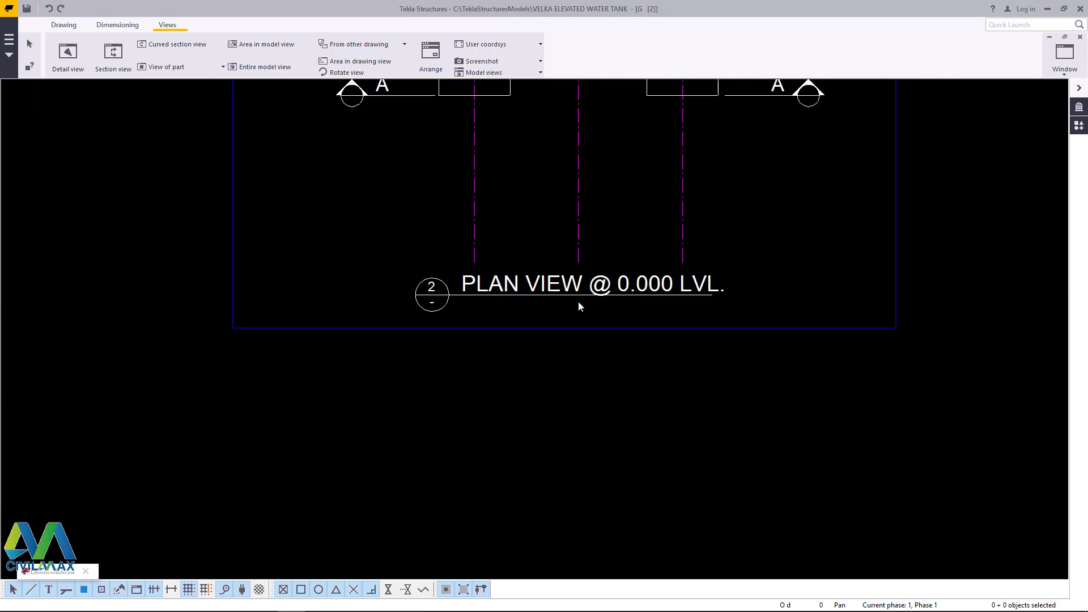
pyautogui.scroll(1, 544, 292)
pyautogui.doubleClick(529, 280)
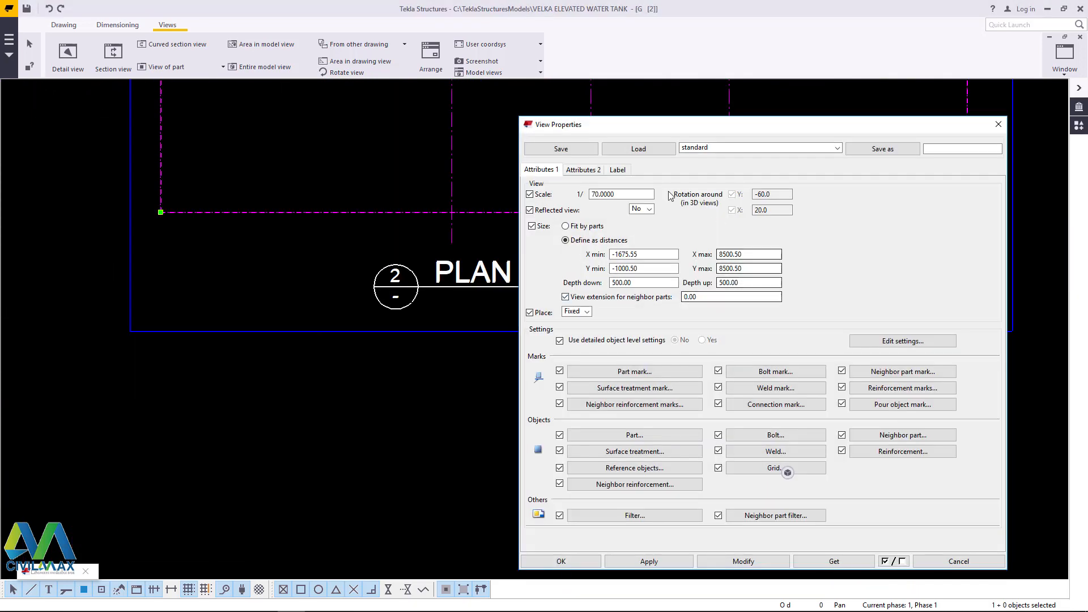
pyautogui.click(617, 169)
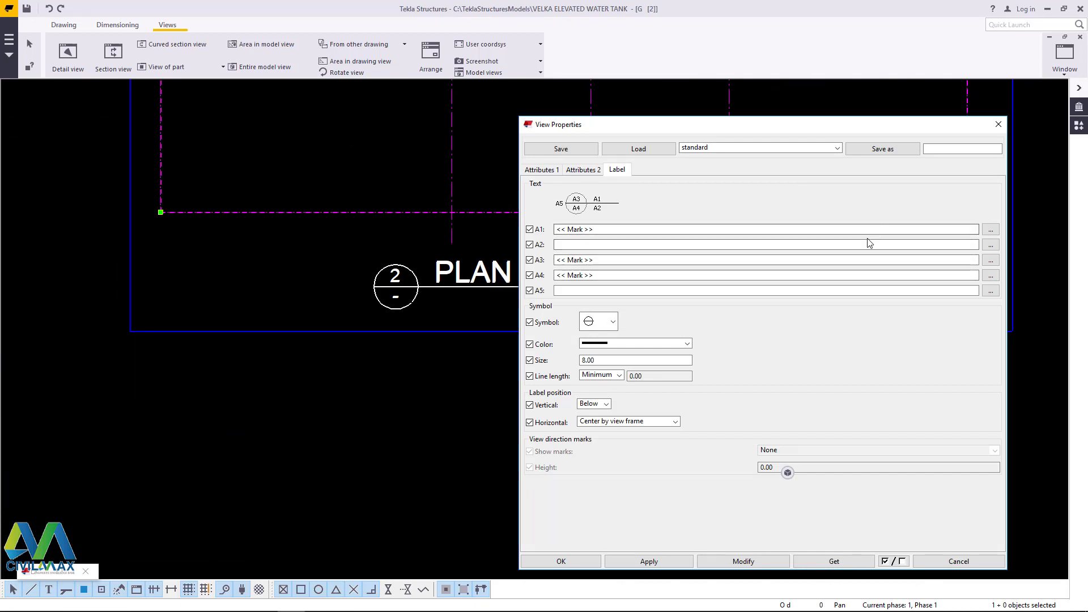
pyautogui.click(987, 246)
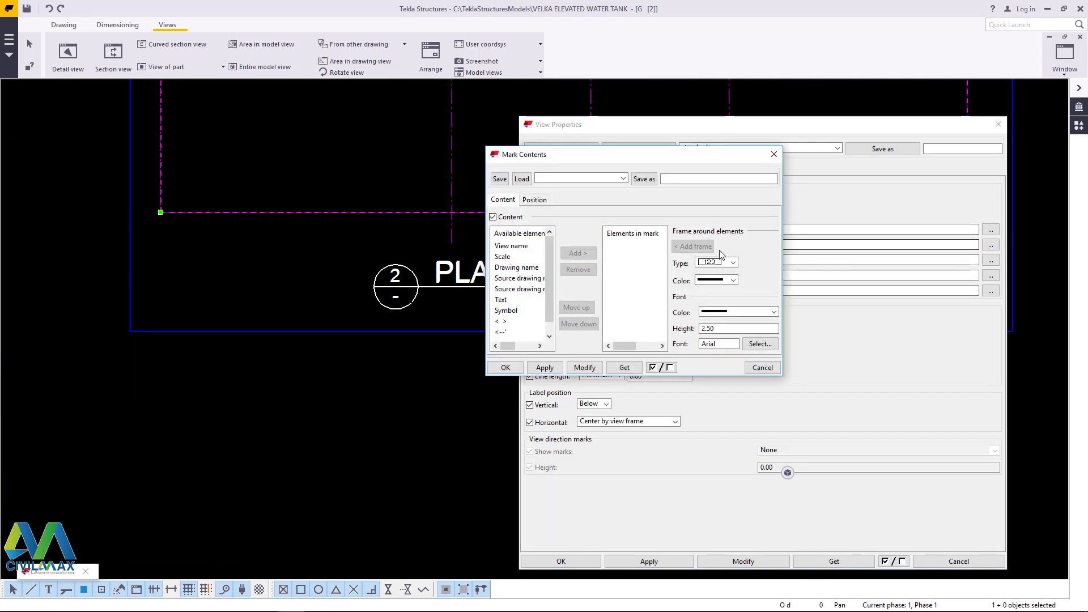
pyautogui.click(771, 158)
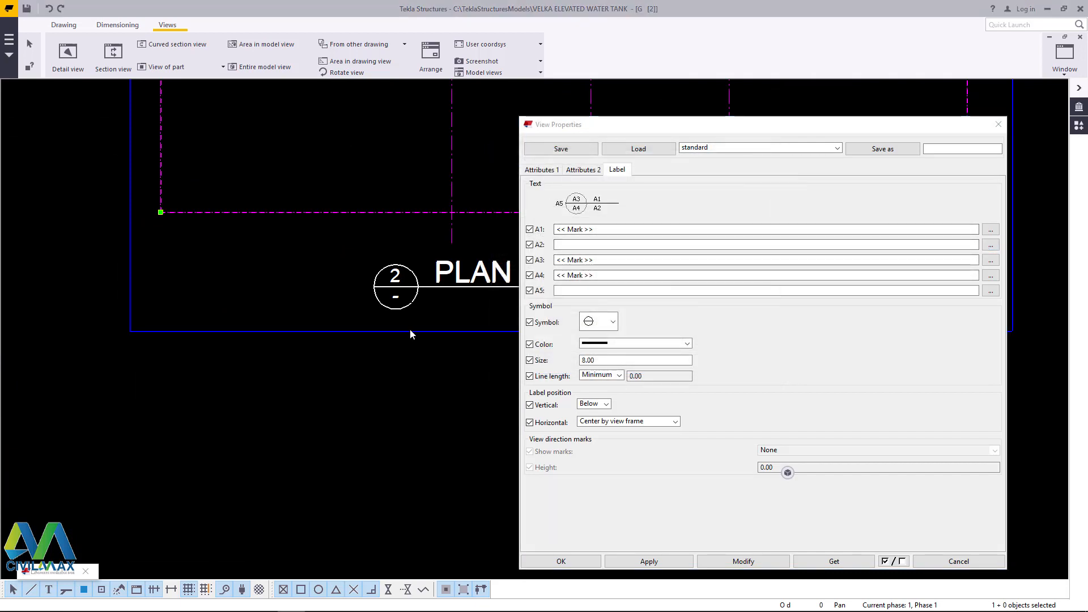
pyautogui.scroll(-2, 390, 371)
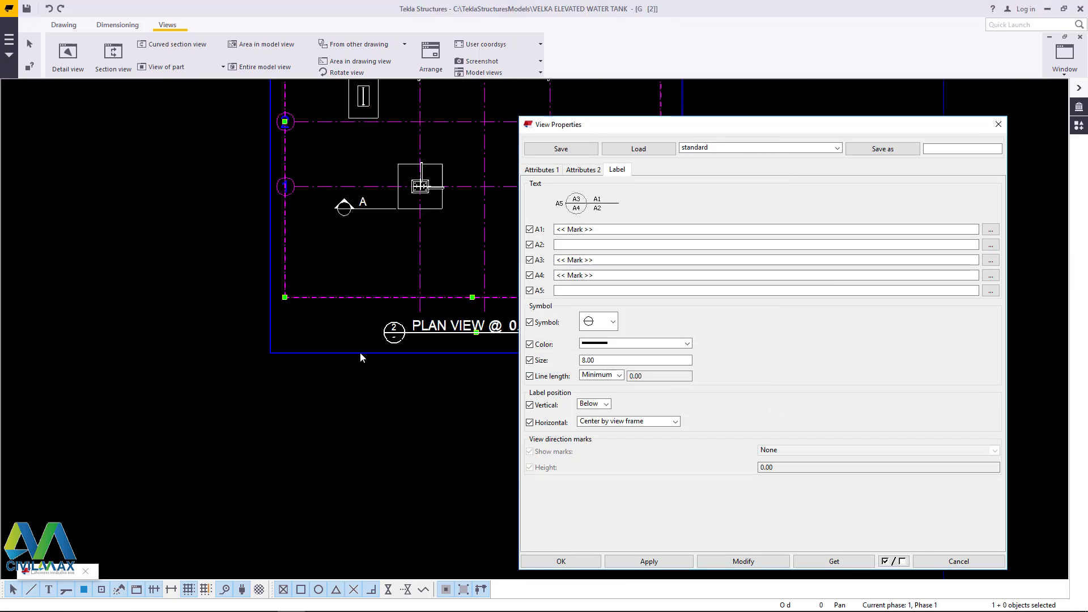
pyautogui.click(1000, 127)
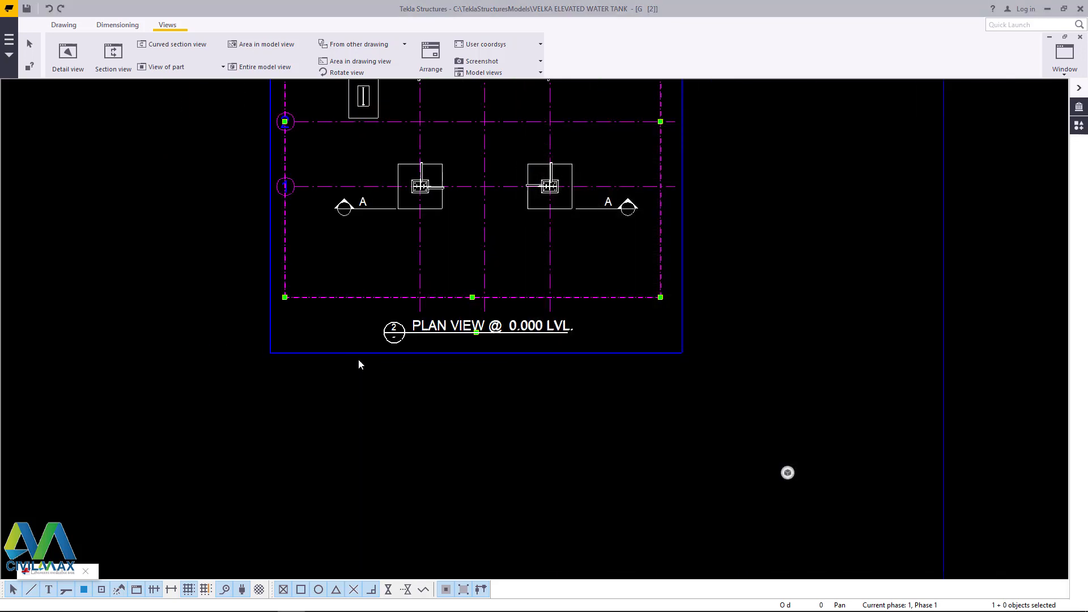
pyautogui.doubleClick(348, 353)
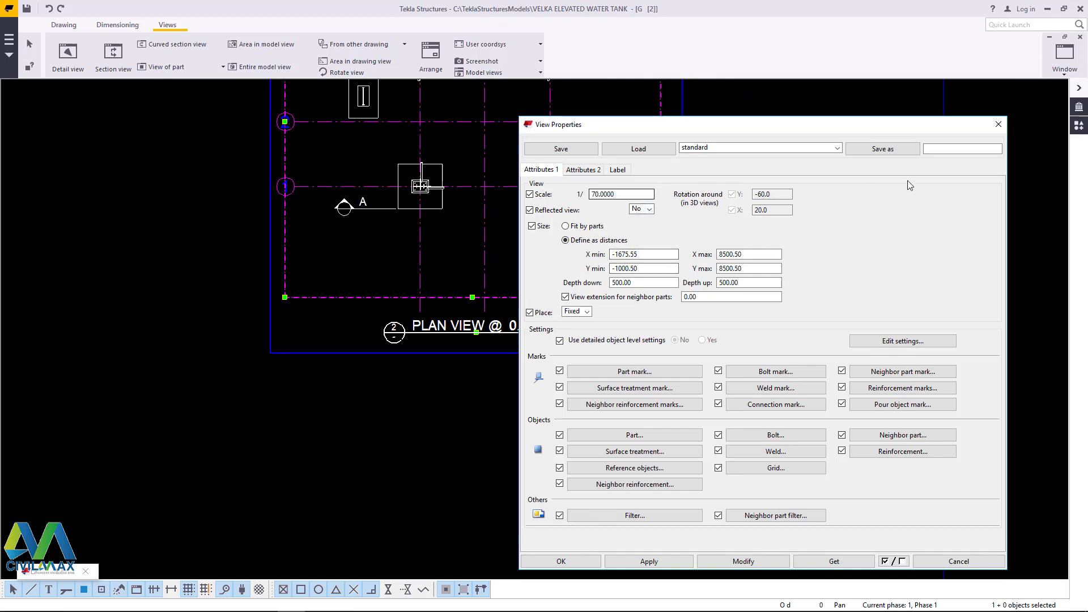
pyautogui.click(997, 125)
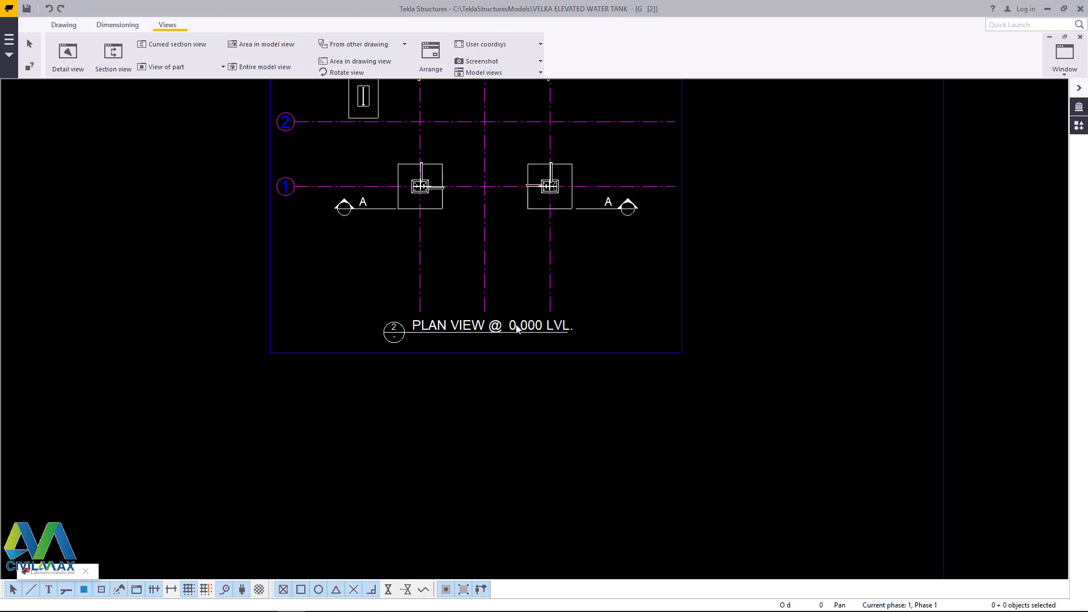
# - Add a text element reading "Scale 1:70" to the A2 label text of the PLAN VIEW @ 0.000 LVL. view
pyautogui.doubleClick(516, 328)
pyautogui.click(616, 169)
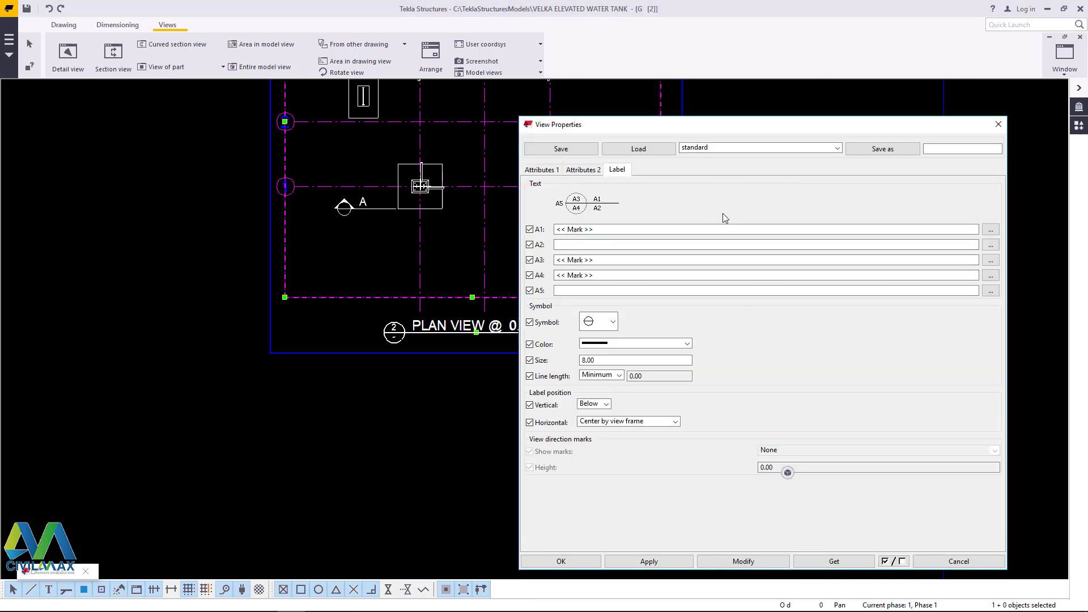
pyautogui.click(991, 244)
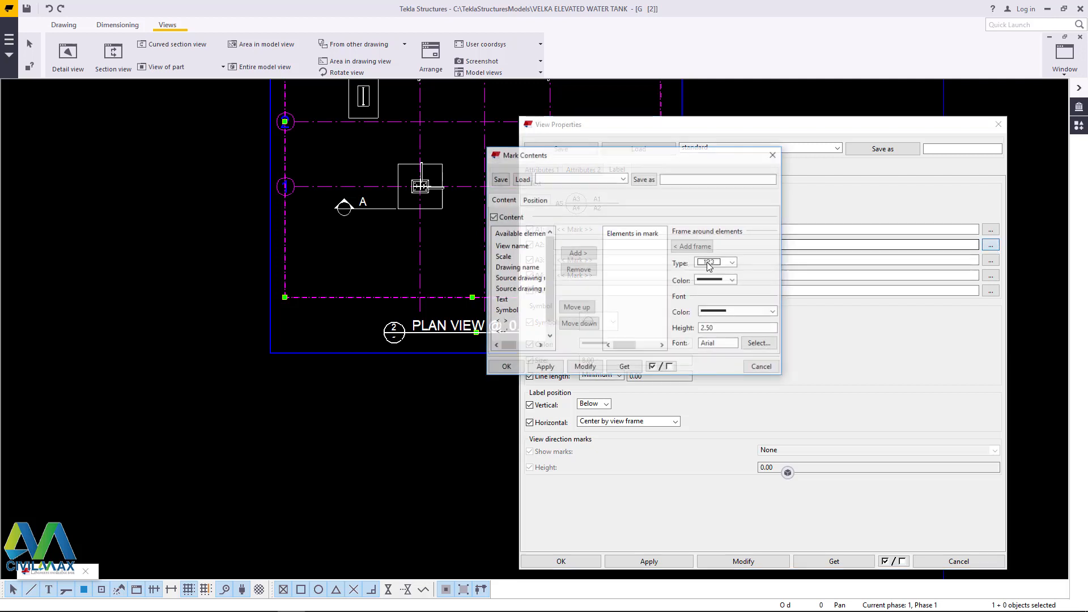
pyautogui.click(501, 300)
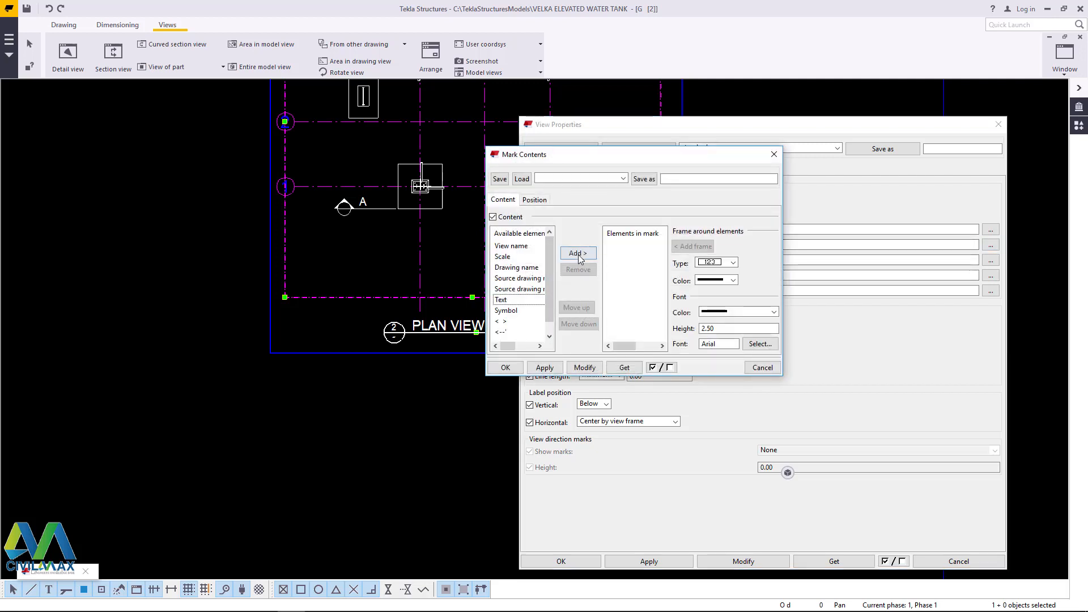
pyautogui.click(578, 253)
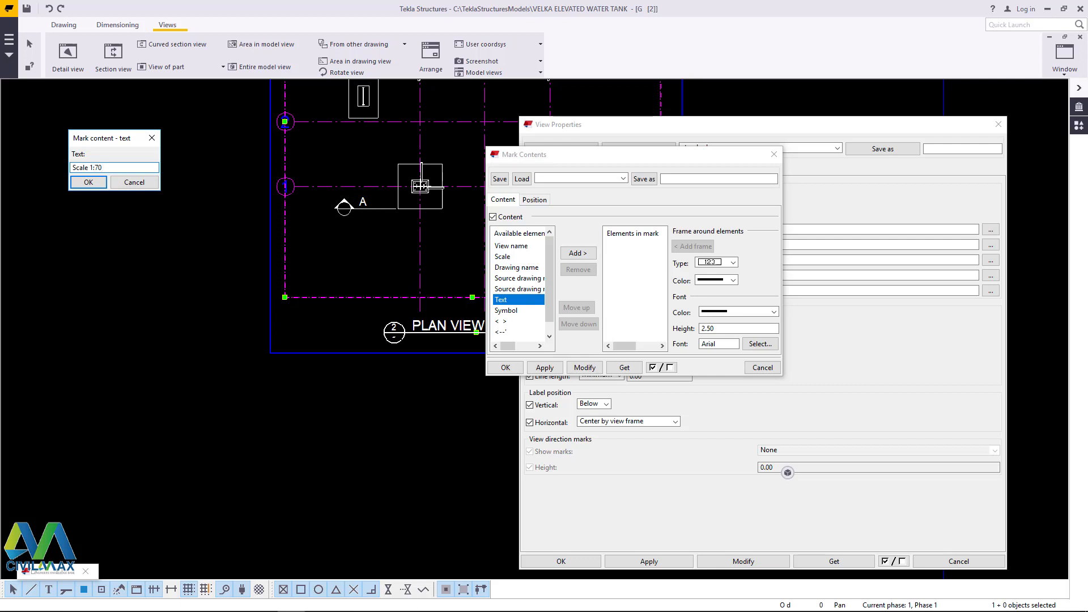
pyautogui.click(88, 182)
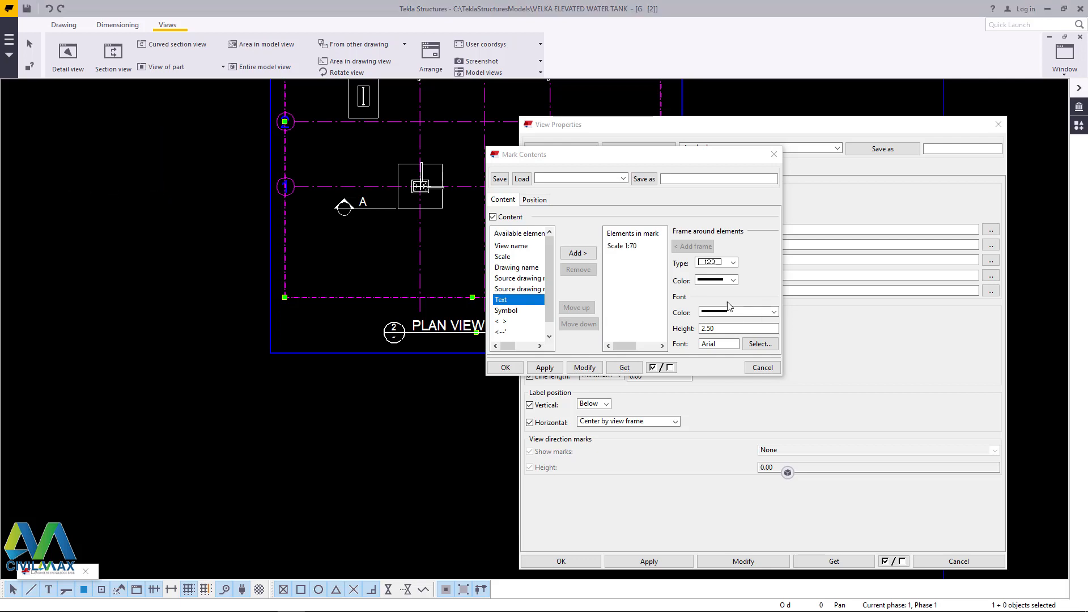
# - Apply the "Scale 1:70" element to the plan view label and accept the mark contents
pyautogui.click(630, 247)
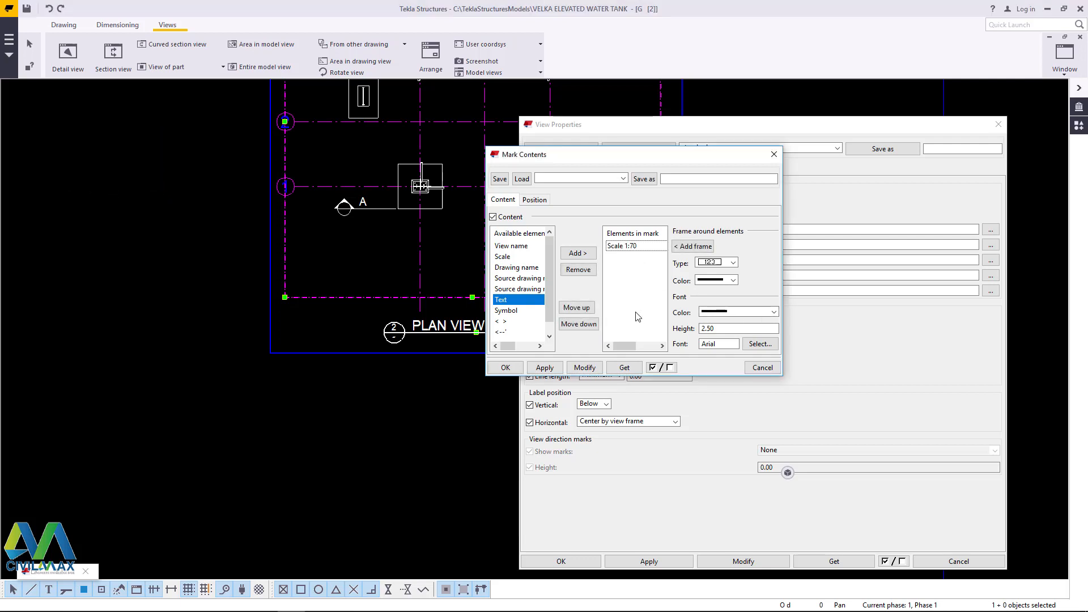
pyautogui.click(584, 368)
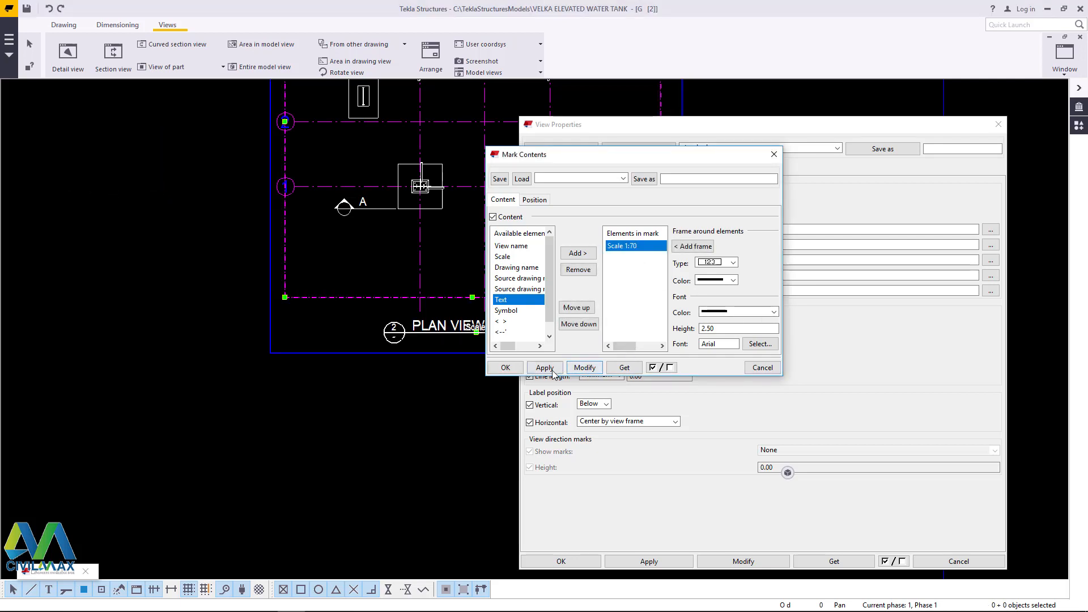
pyautogui.click(505, 367)
pyautogui.scroll(-2, 372, 358)
pyautogui.scroll(4, 408, 352)
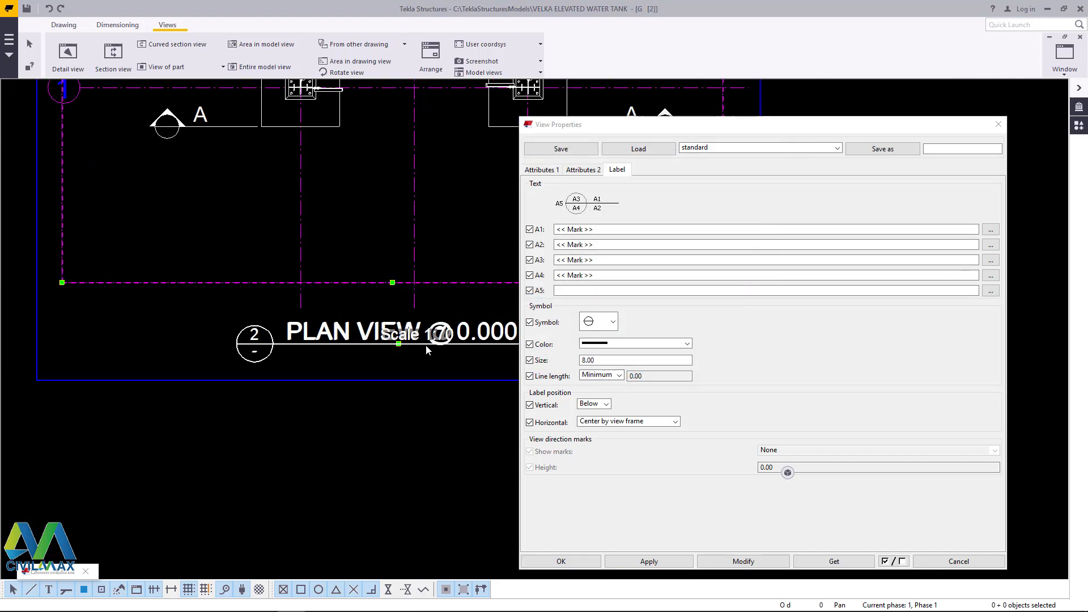
# - Open the position settings of the A2 mark contents for the PLAN VIEW @ 0.000 LVL. label
pyautogui.scroll(1, 426, 349)
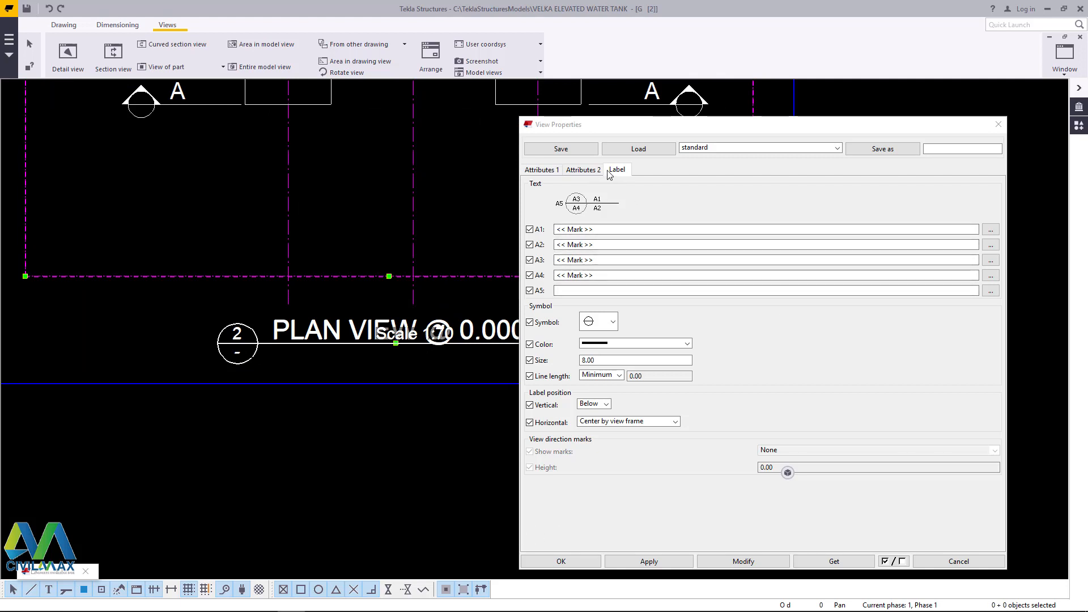
pyautogui.click(442, 340)
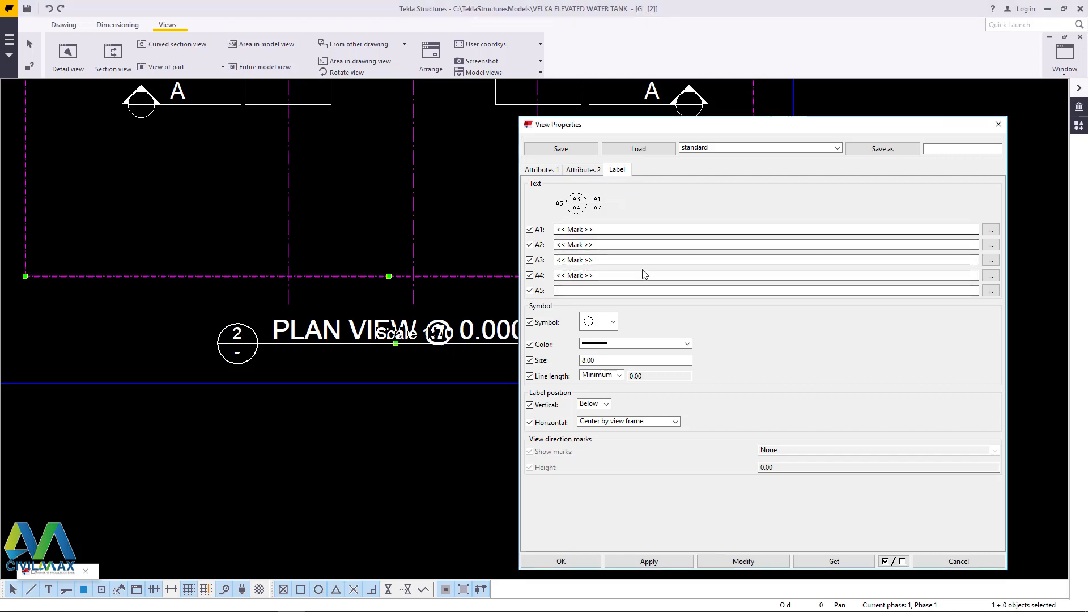
pyautogui.click(990, 245)
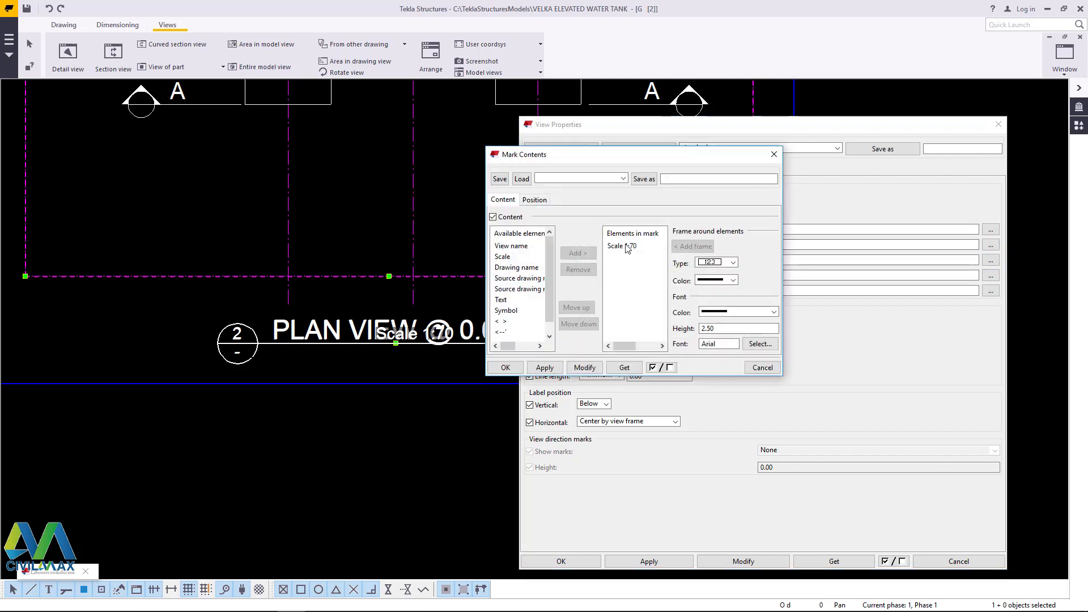
pyautogui.click(532, 201)
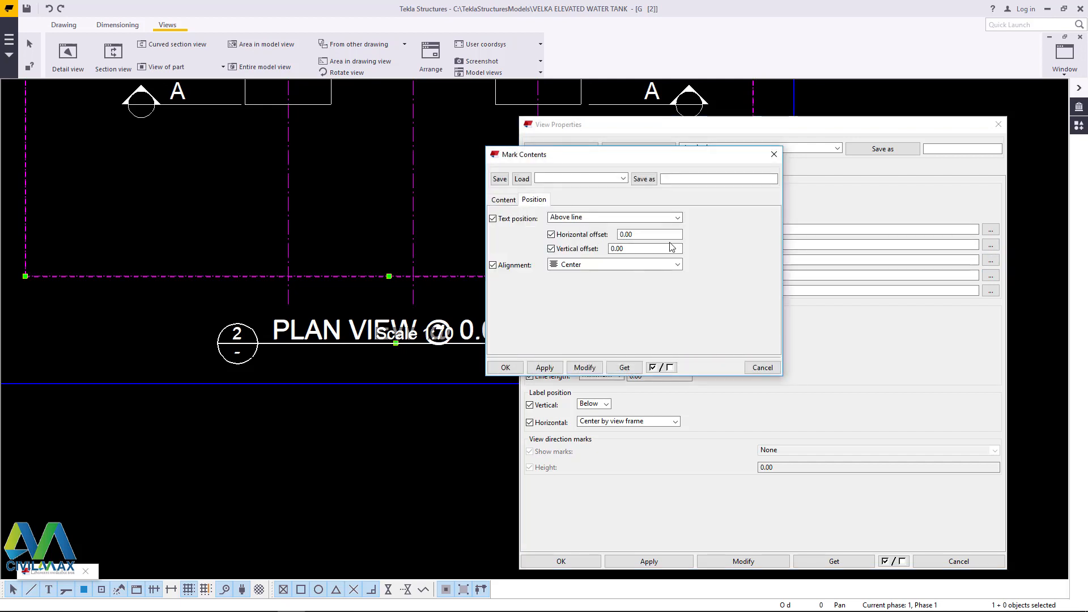
# - Try the Custom: Relative to symbol position for the plan view's "Scale 1:70" text, and undo the modification
pyautogui.click(678, 218)
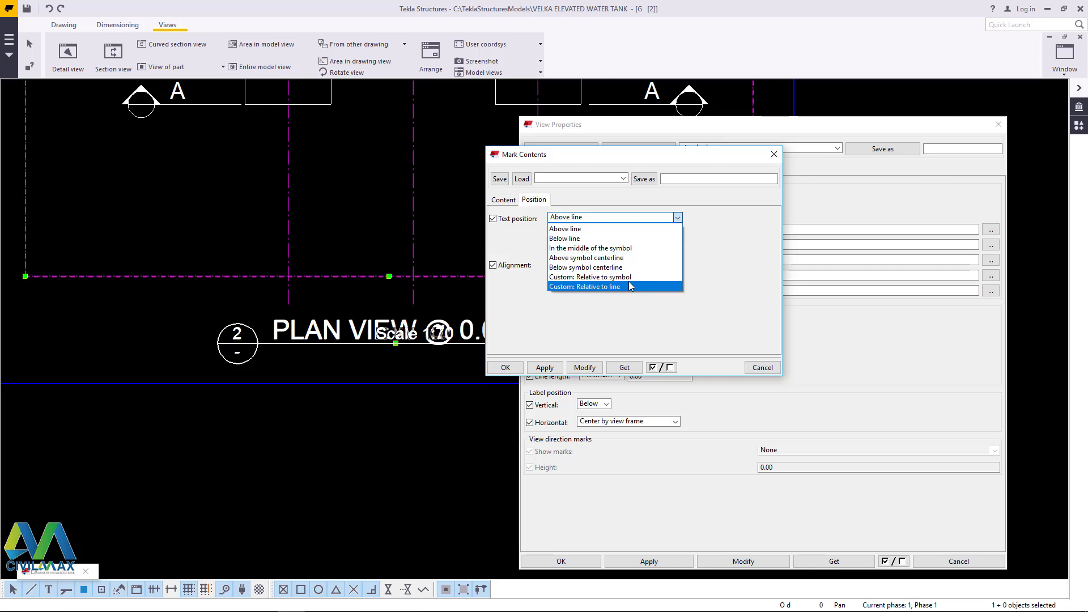
pyautogui.click(629, 281)
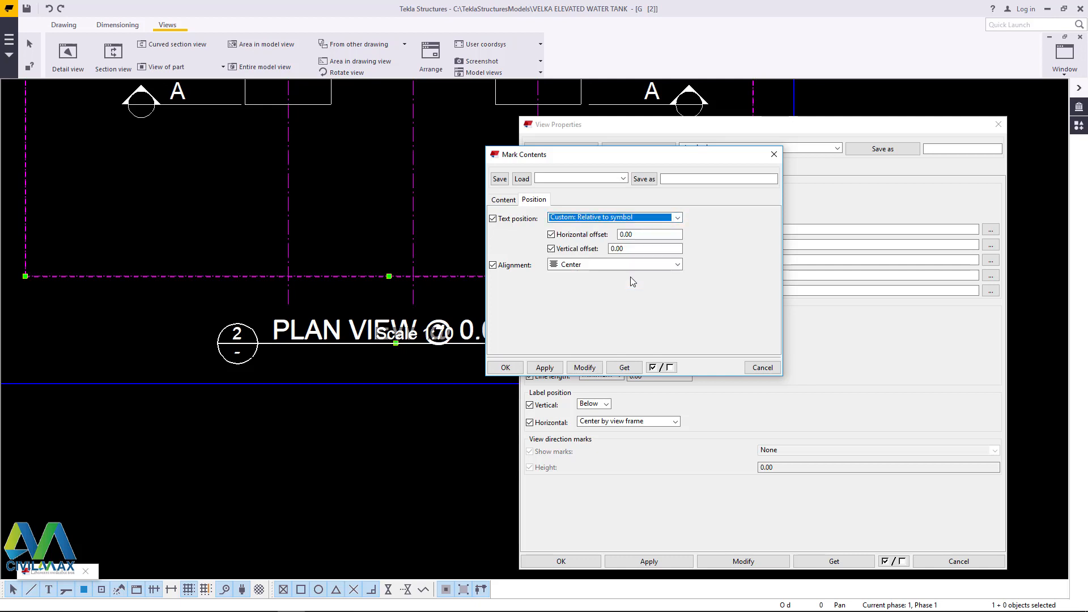
pyautogui.click(584, 367)
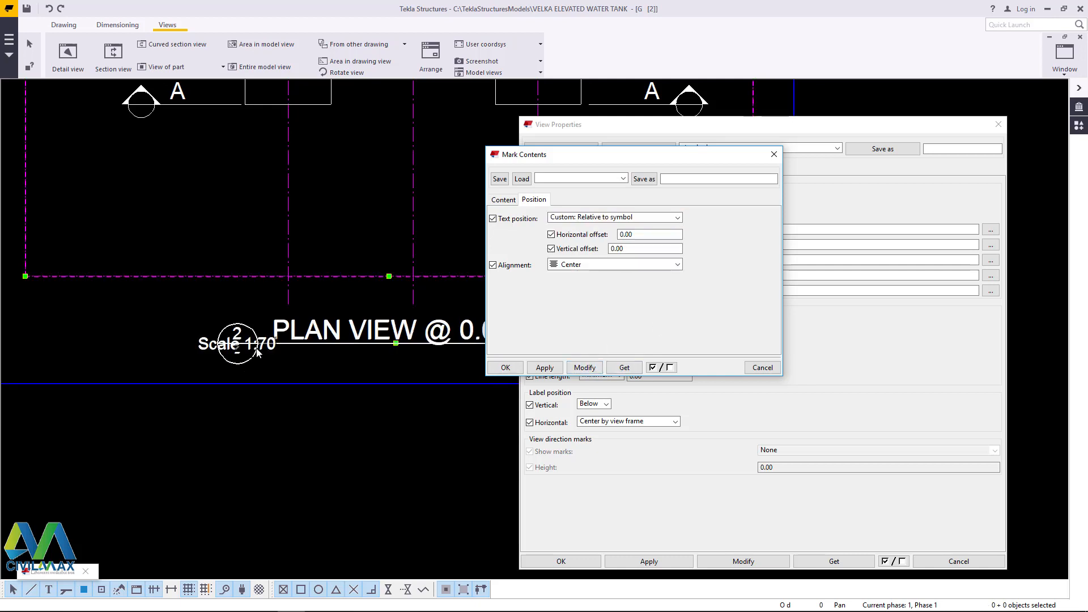
pyautogui.click(48, 9)
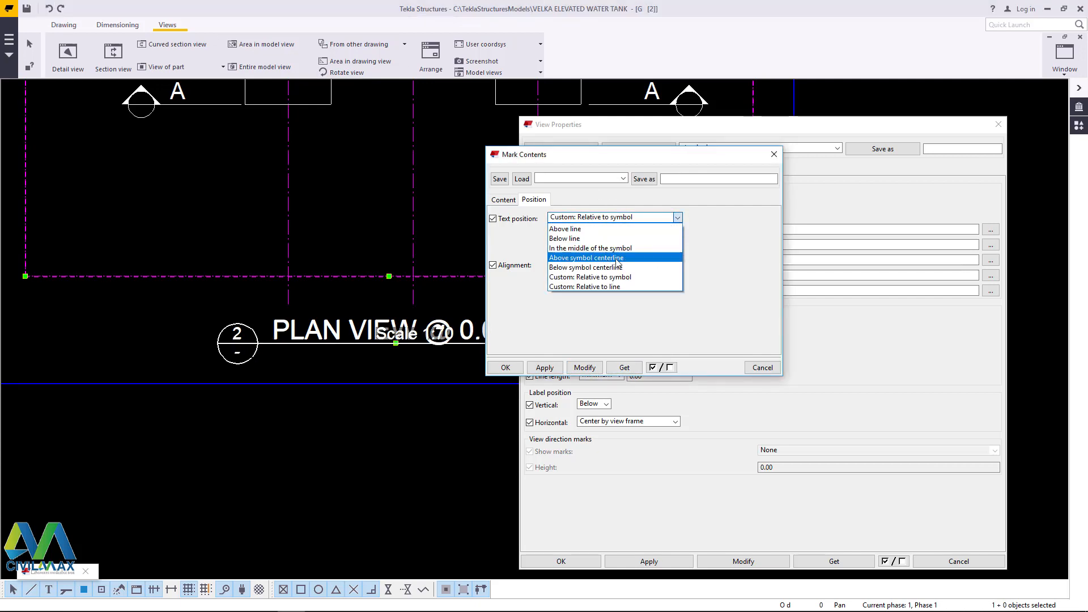
# - Set the plan view's "Scale 1:70" text position to Below line and accept the mark contents and view properties
pyautogui.click(571, 239)
pyautogui.click(587, 368)
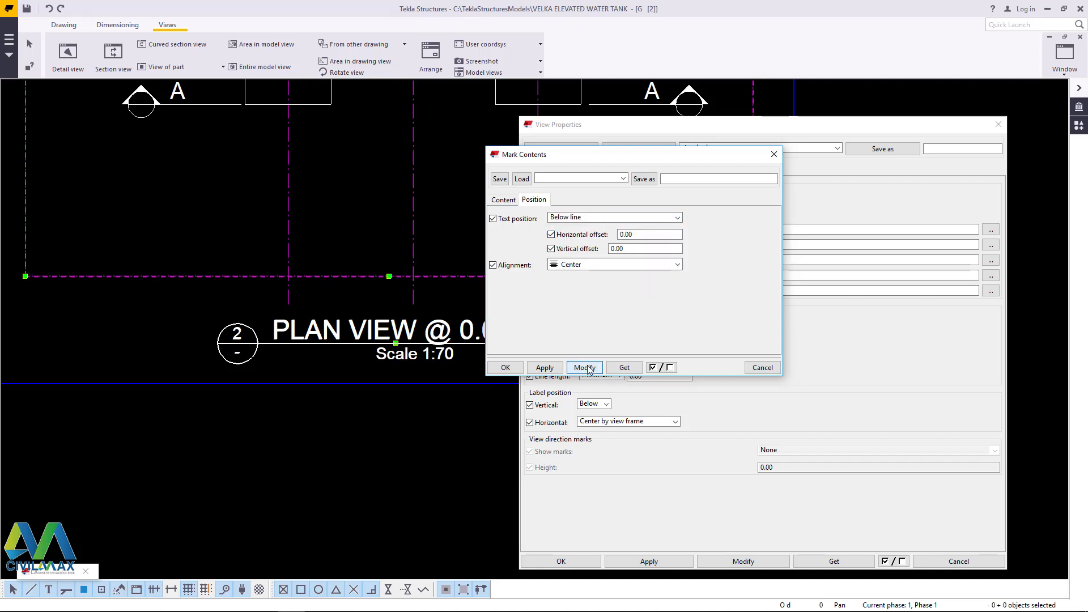
pyautogui.click(505, 368)
pyautogui.scroll(-1, 397, 380)
pyautogui.scroll(2, 447, 363)
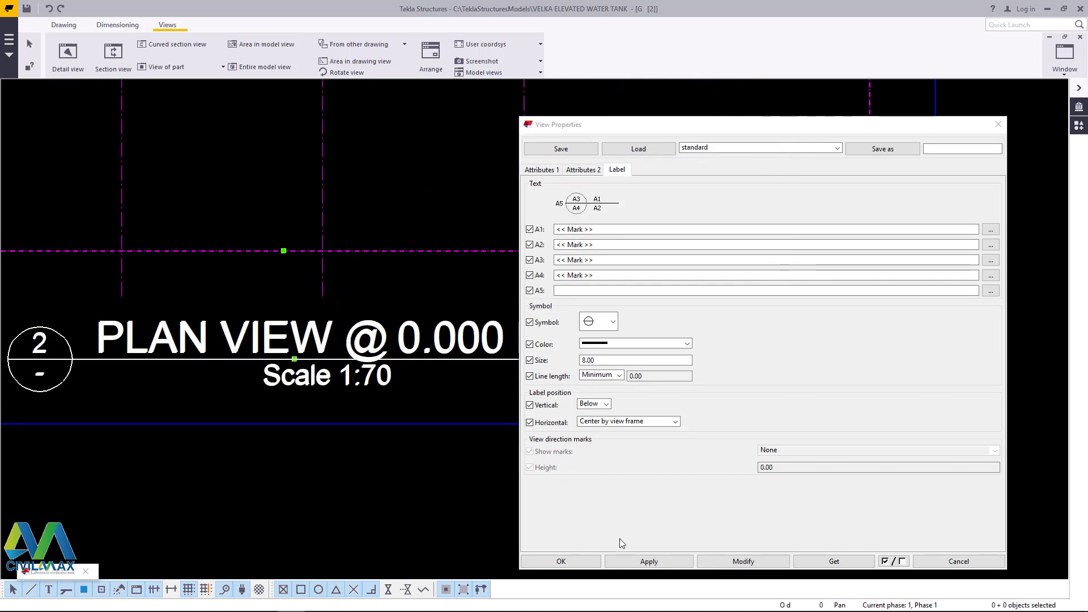
pyautogui.click(561, 561)
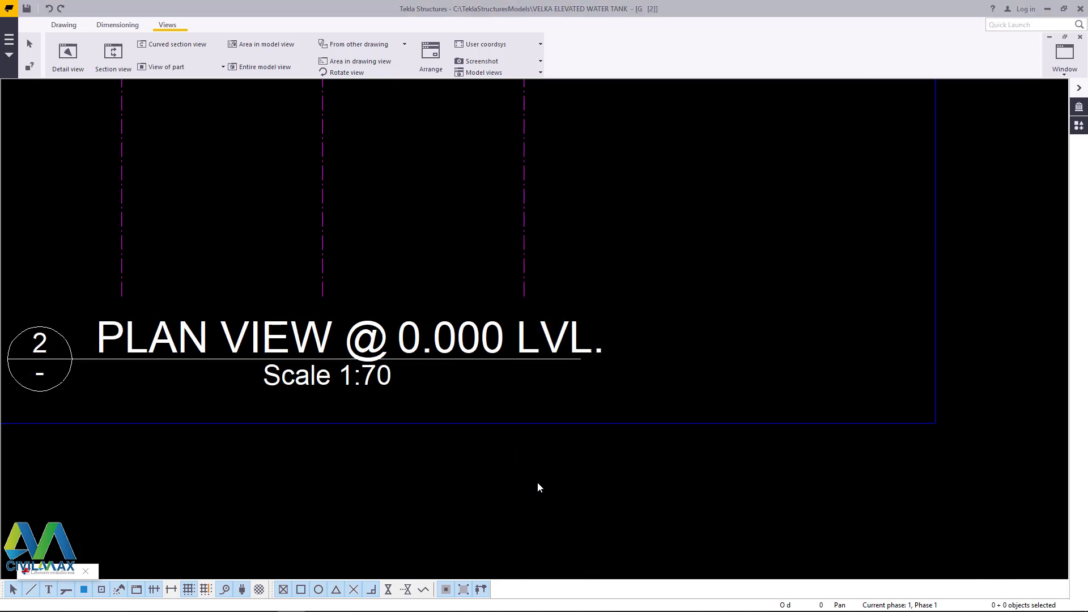
# - Save the drawing with the updated plan view label
pyautogui.scroll(-4, 648, 282)
pyautogui.scroll(1, 582, 274)
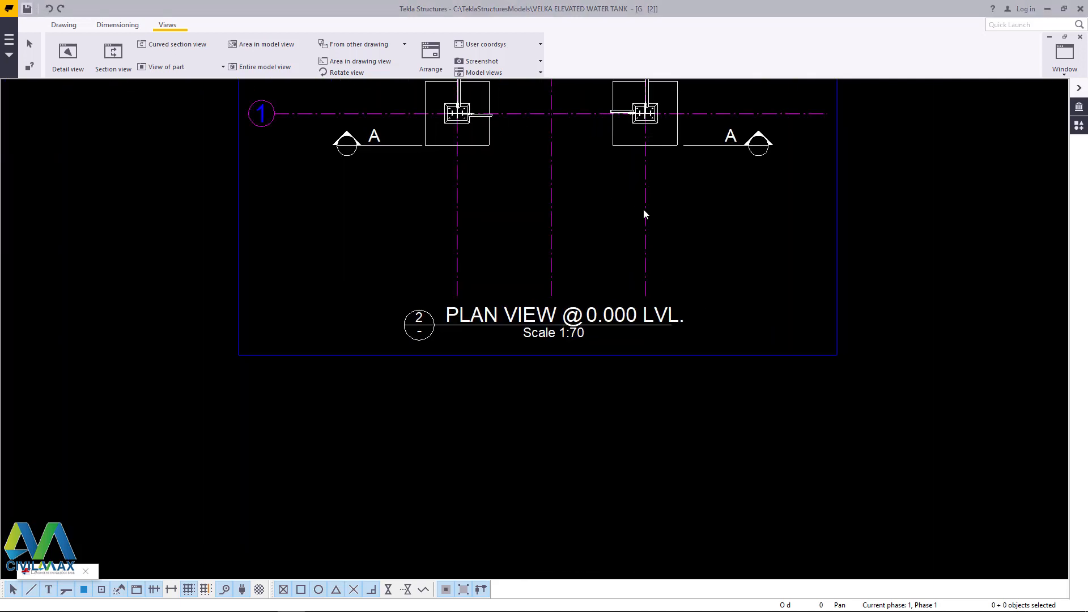
pyautogui.hotkey('ctrl', 's')
# - Change the section view grid's line colour and text colour to black and apply the modification
pyautogui.scroll(-6, 644, 213)
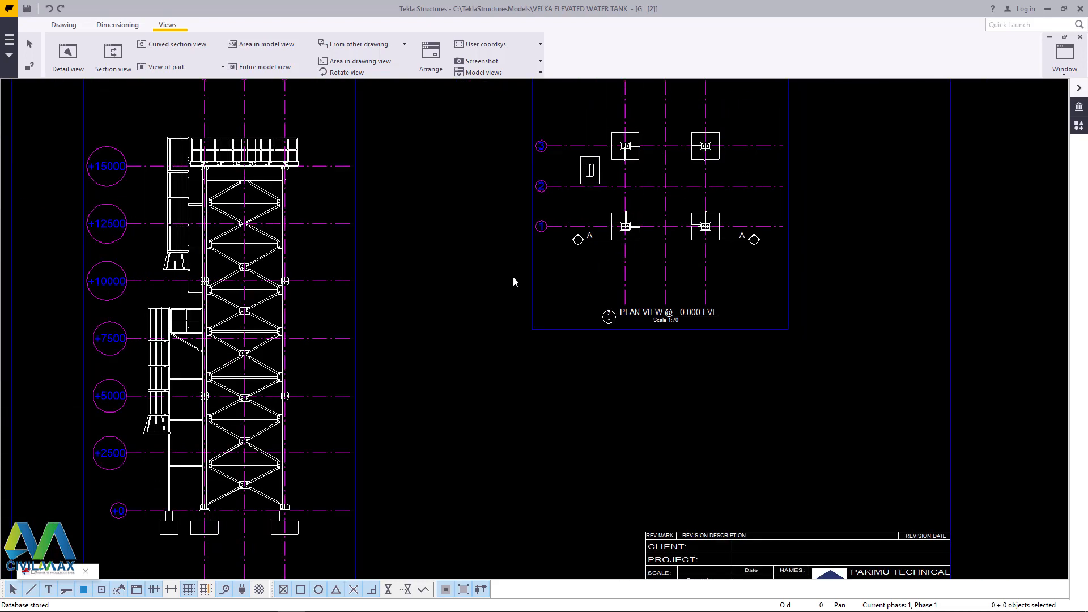
pyautogui.scroll(7, 218, 171)
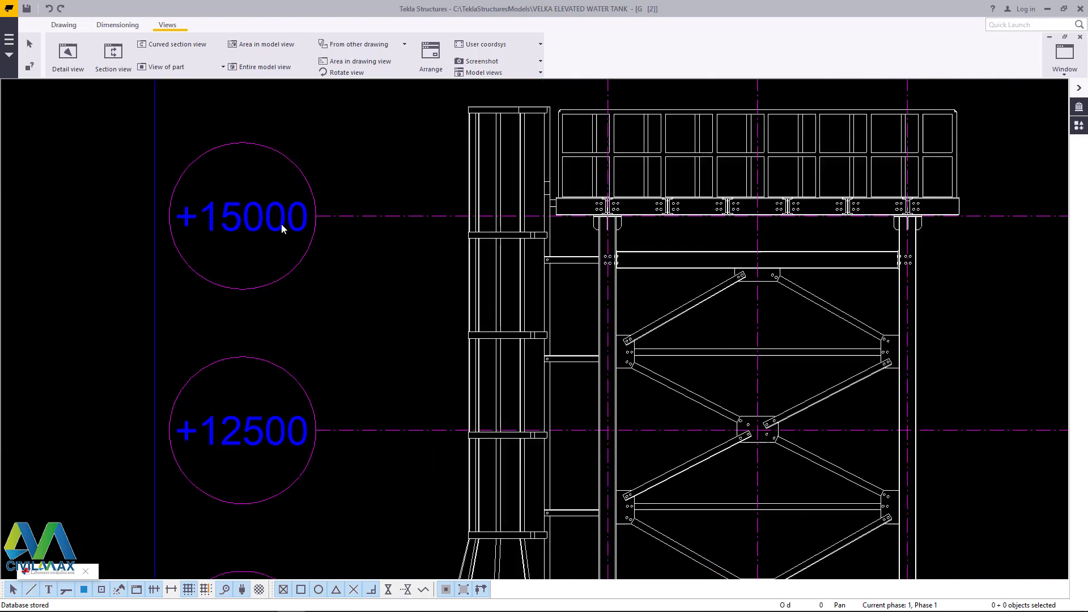
pyautogui.scroll(-5, 244, 211)
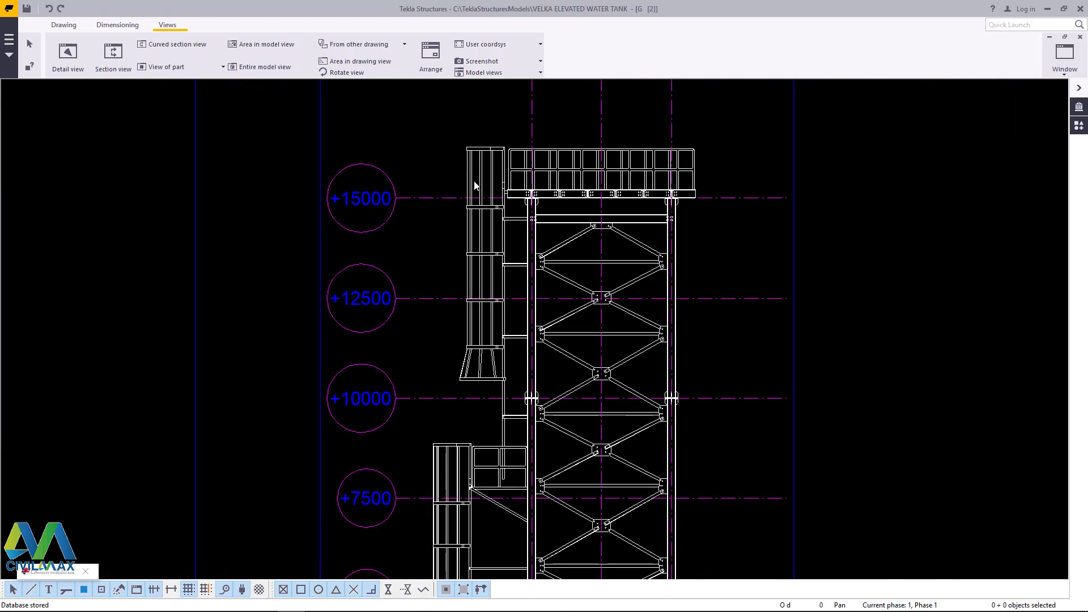
pyautogui.scroll(1, 426, 397)
pyautogui.scroll(-3, 413, 464)
pyautogui.scroll(3, 411, 481)
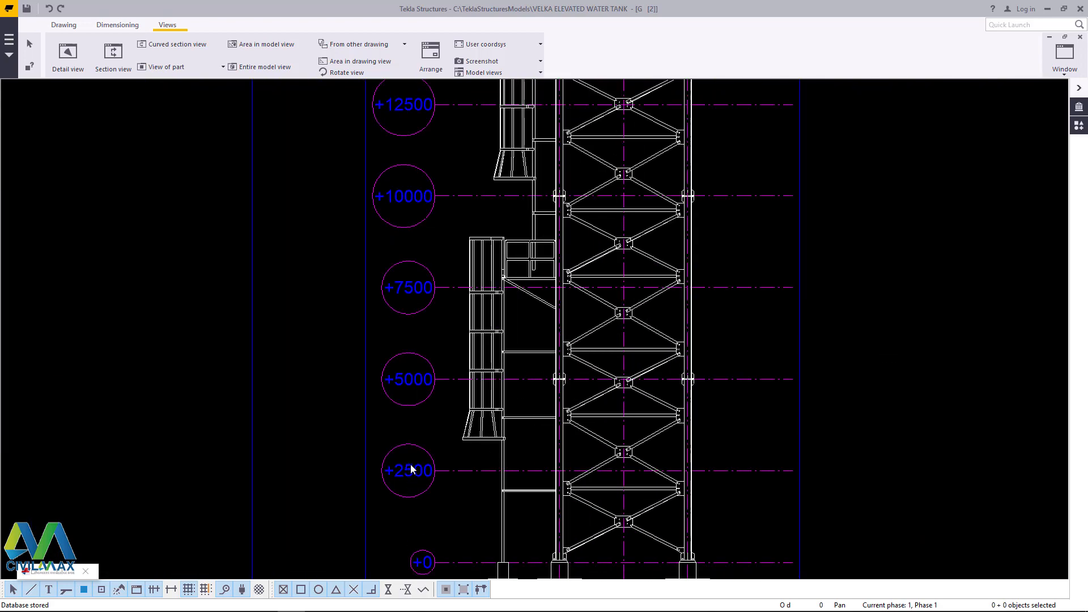
pyautogui.scroll(-2, 414, 459)
pyautogui.scroll(1, 437, 282)
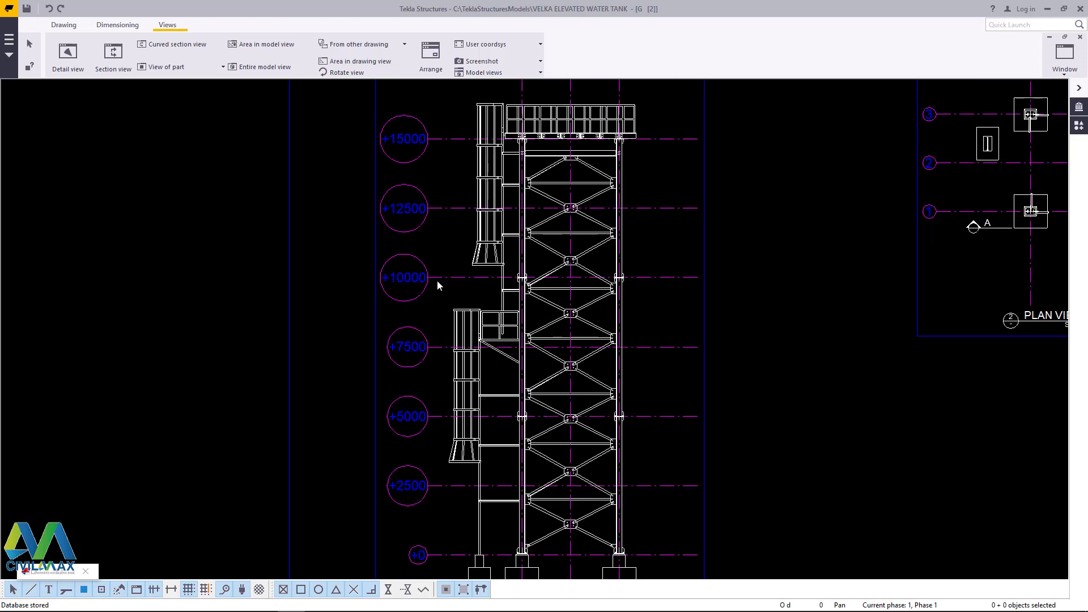
pyautogui.doubleClick(418, 124)
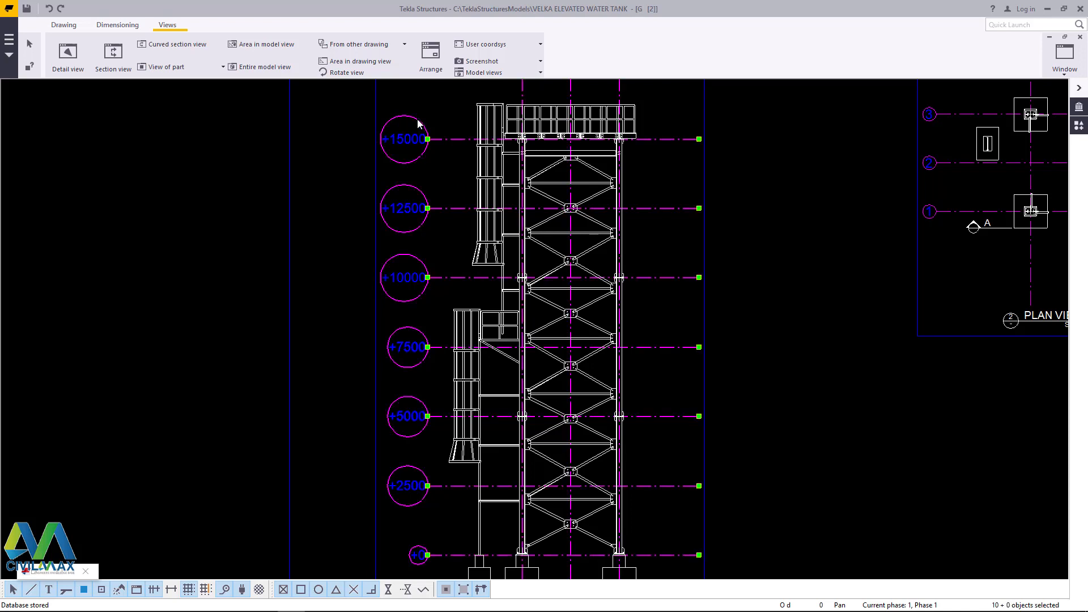
pyautogui.click(233, 290)
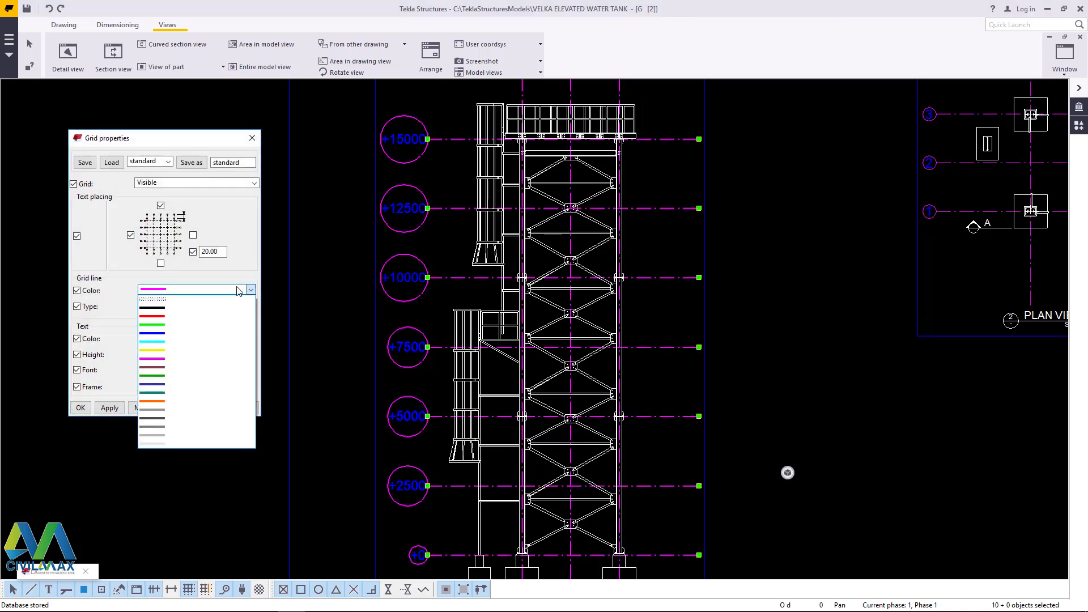
pyautogui.click(170, 311)
pyautogui.click(210, 339)
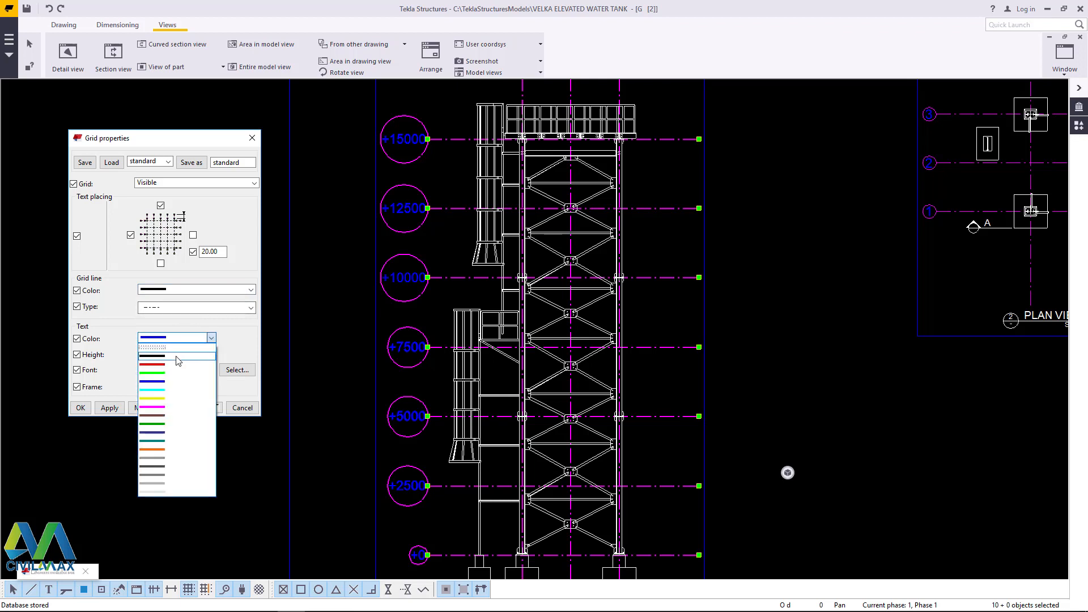
pyautogui.click(164, 359)
pyautogui.click(145, 408)
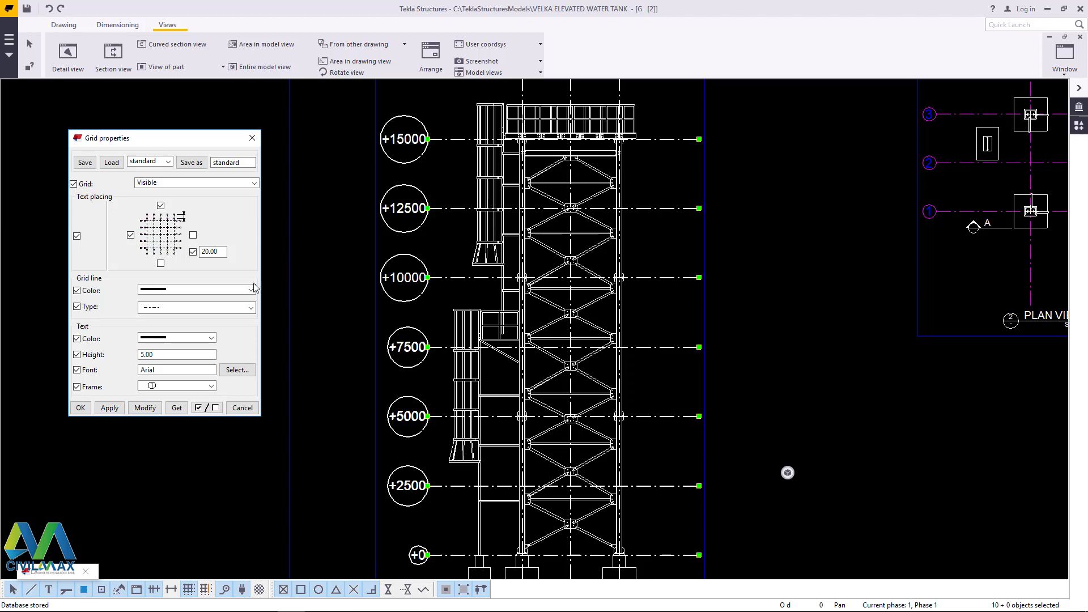
# - Remove the level labels from the left ends of the section view's grid lines and accept the grid properties
pyautogui.click(131, 234)
pyautogui.click(144, 408)
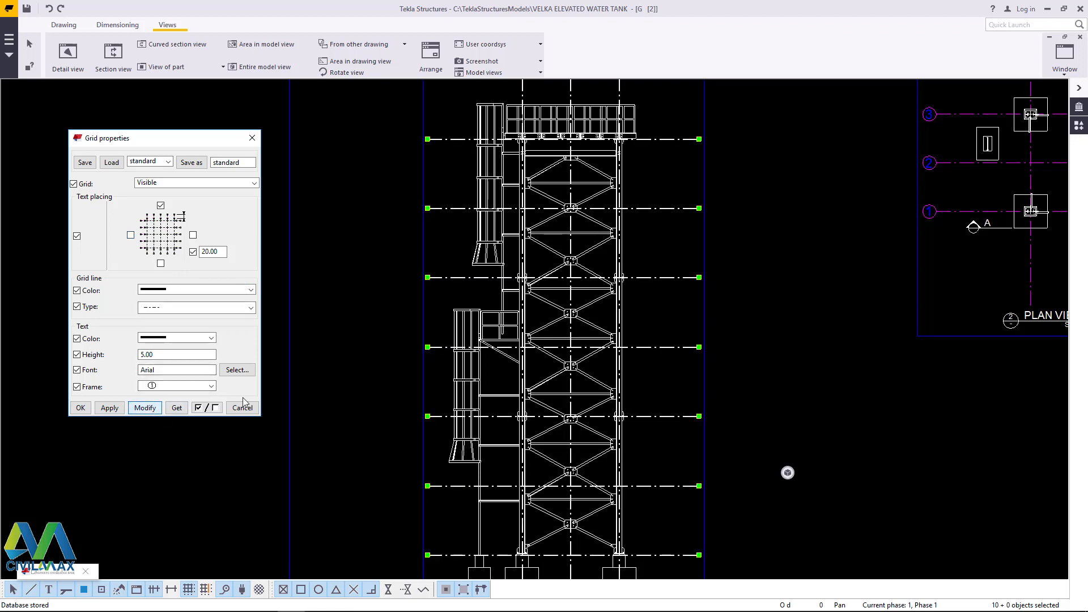
pyautogui.click(80, 408)
pyautogui.click(346, 332)
# - Change the plan view grid's line colour and text colour to black and accept the grid properties
pyautogui.scroll(-2, 391, 326)
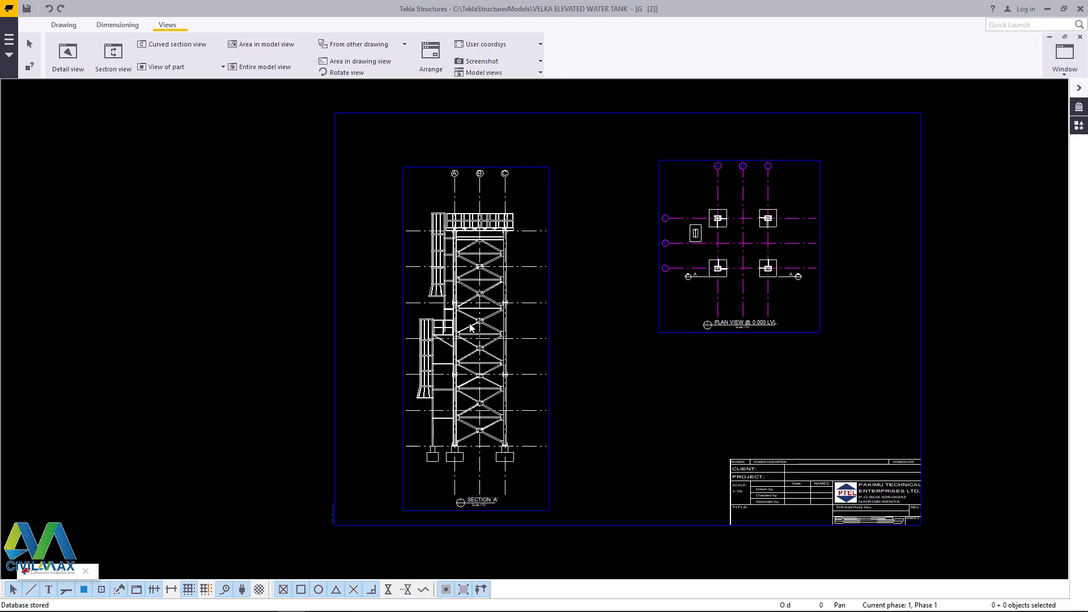
pyautogui.scroll(5, 475, 152)
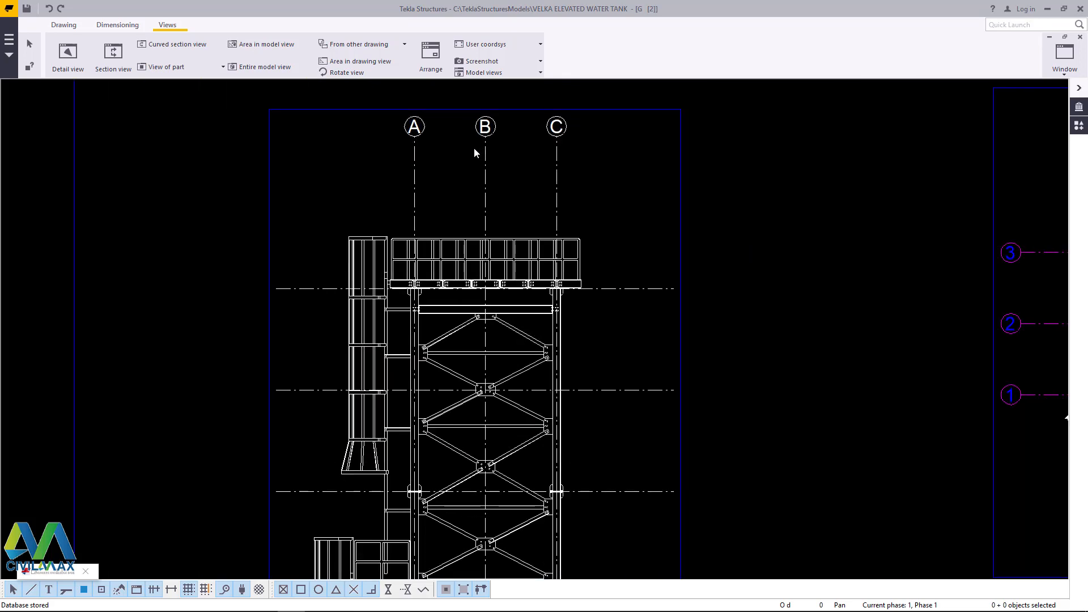
pyautogui.scroll(-3, 355, 237)
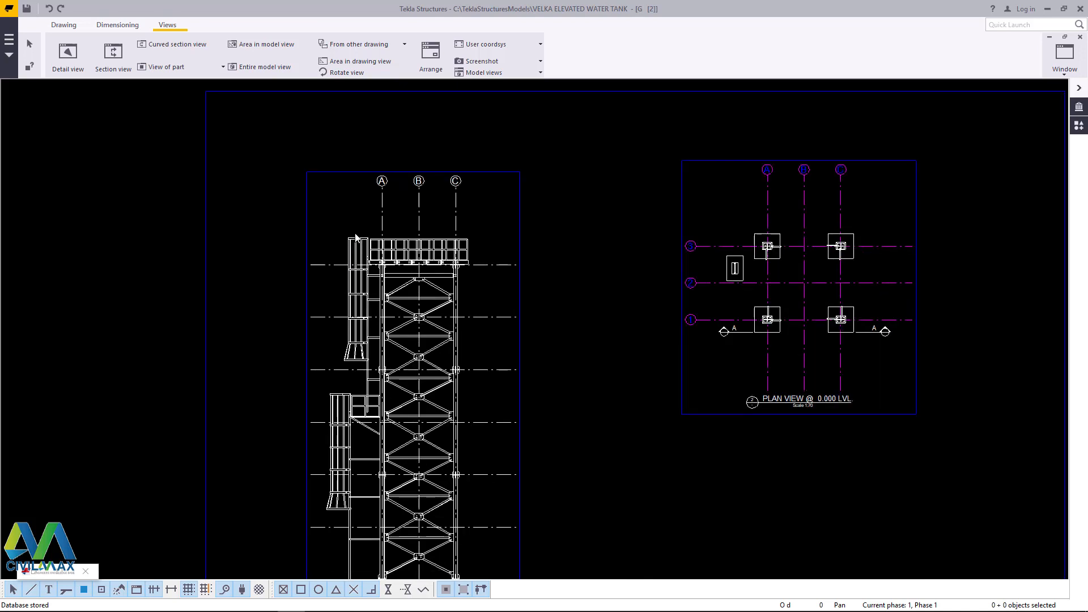
pyautogui.scroll(4, 453, 183)
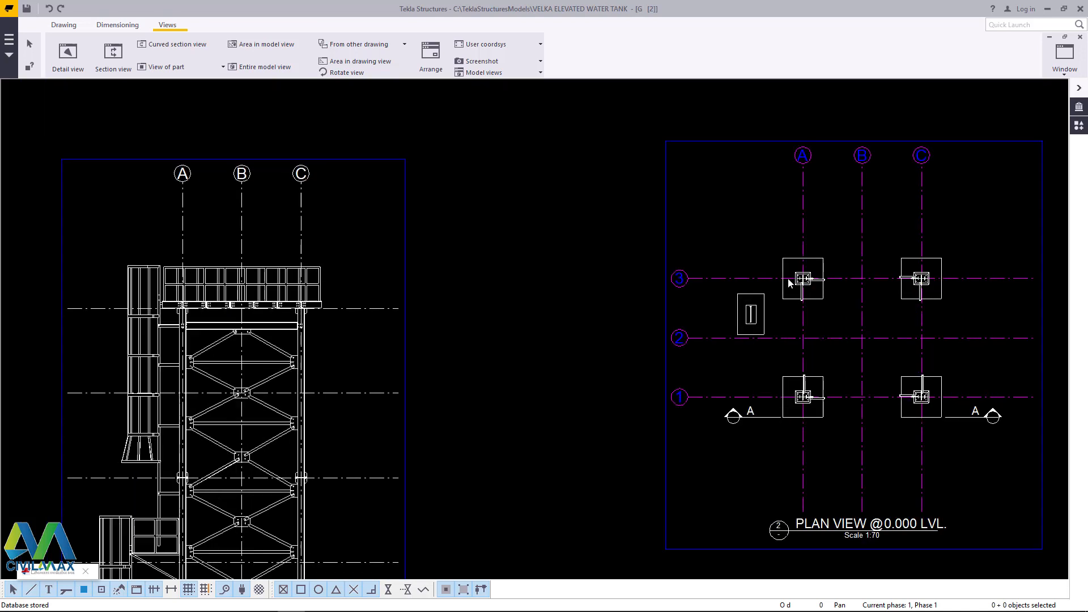
pyautogui.doubleClick(736, 278)
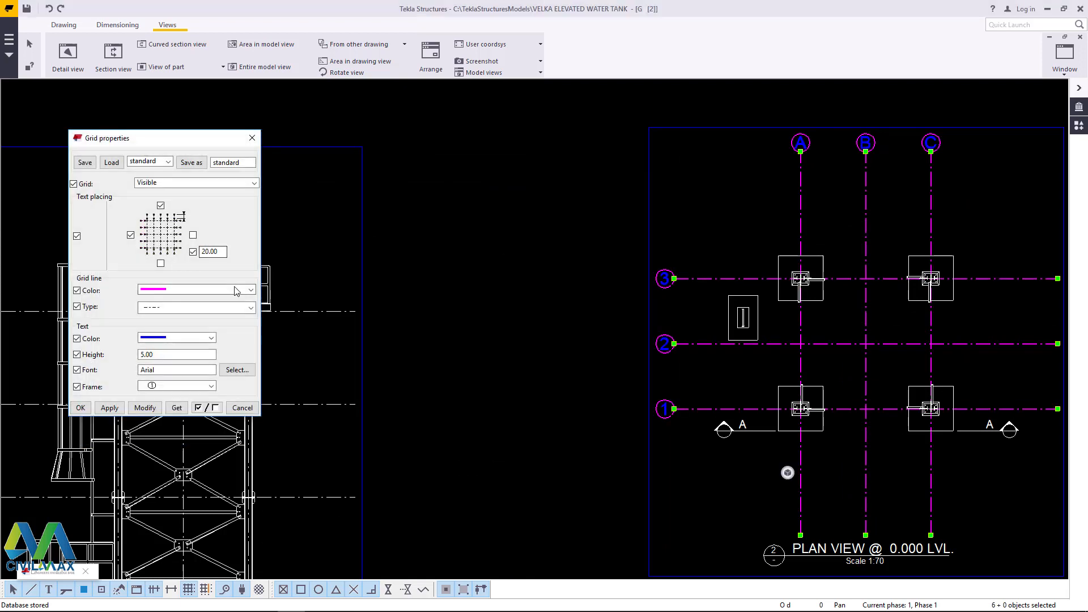
pyautogui.hotkey('alt', 'Down')
pyautogui.click(152, 308)
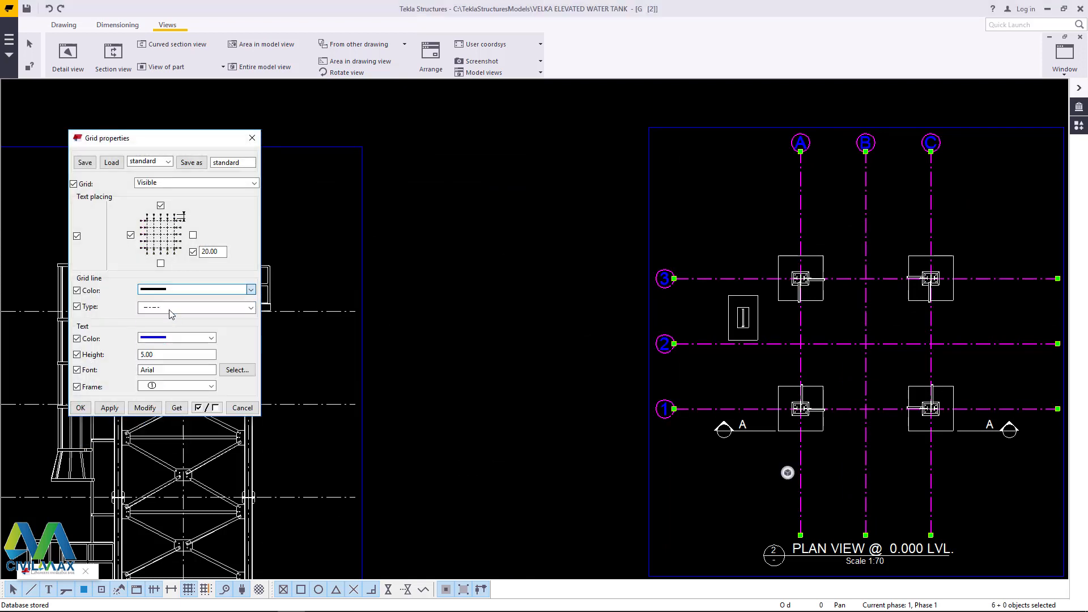
pyautogui.click(198, 339)
pyautogui.click(170, 364)
pyautogui.click(109, 408)
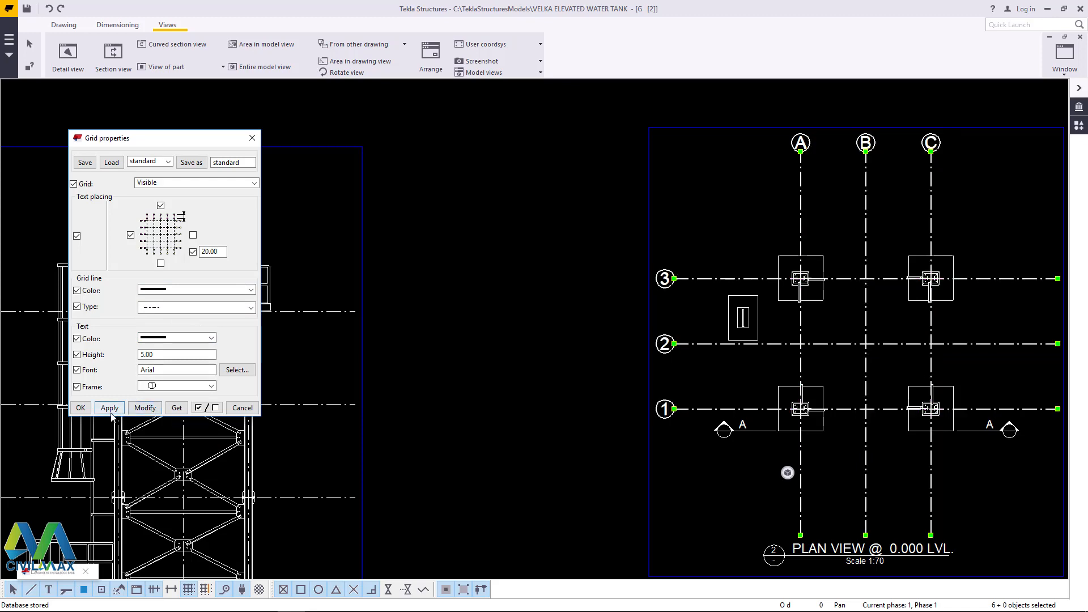
pyautogui.click(81, 408)
pyautogui.click(498, 277)
# - Check the restyled section and plan views and save the drawing
pyautogui.scroll(-3, 534, 192)
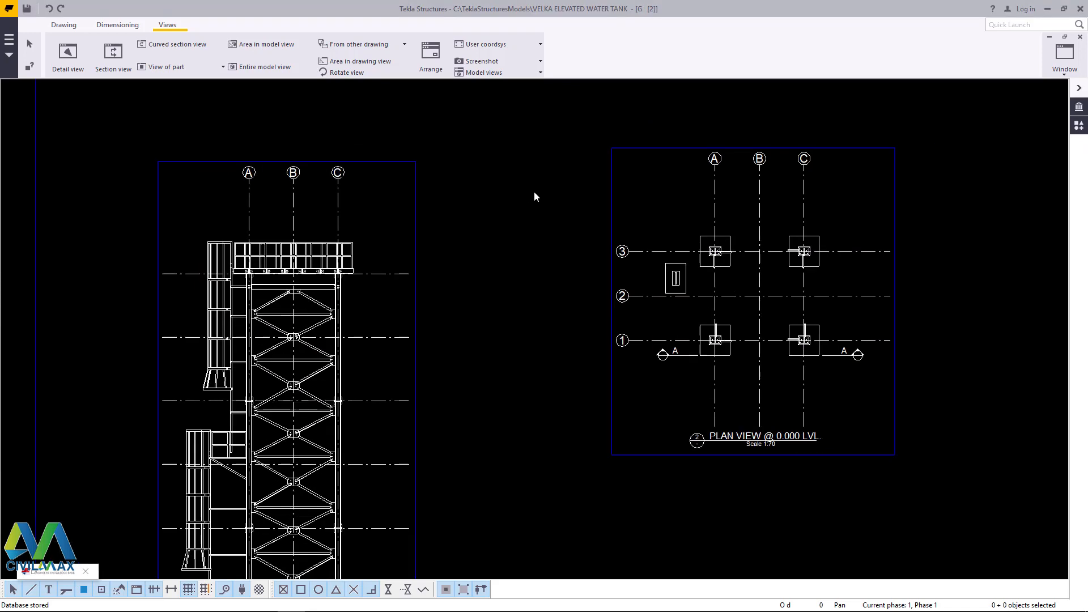
pyautogui.scroll(2, 618, 301)
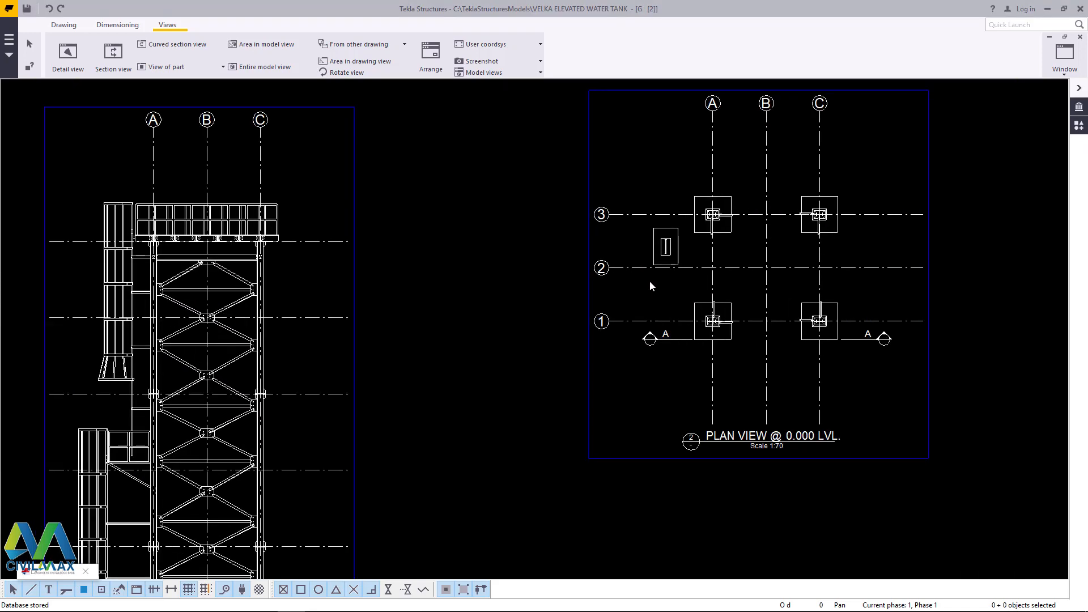
pyautogui.scroll(3, 804, 459)
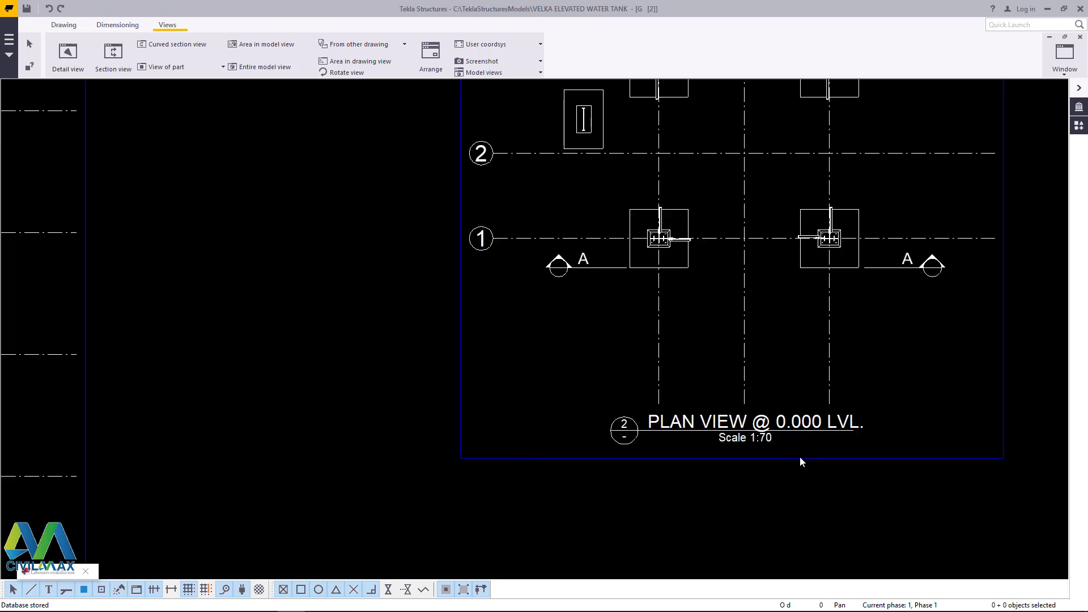
pyautogui.scroll(-1, 691, 265)
pyautogui.scroll(-3, 691, 265)
pyautogui.scroll(4, 746, 353)
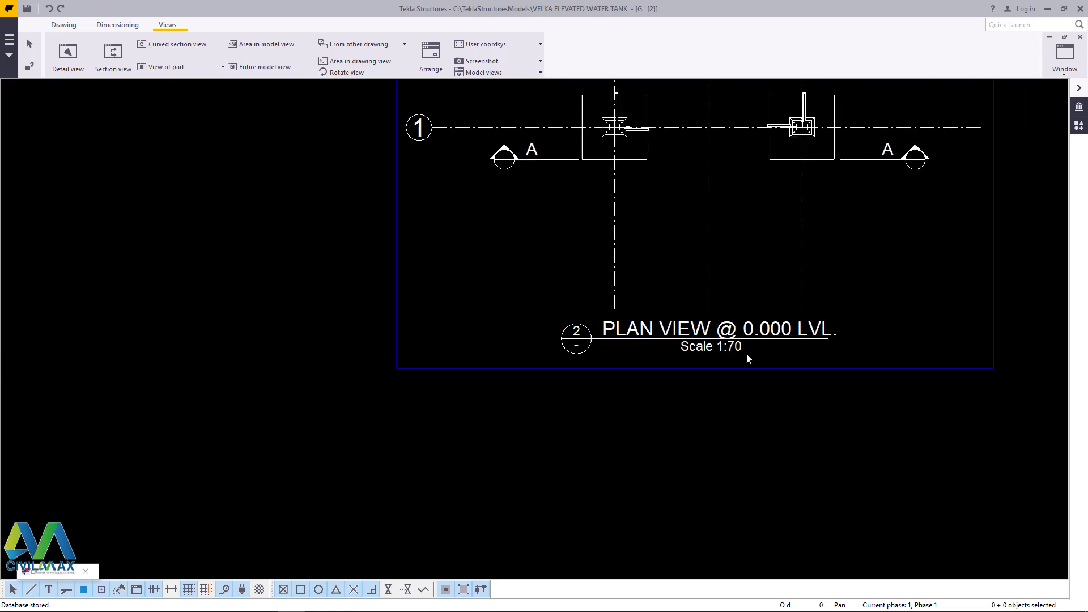
pyautogui.click(27, 8)
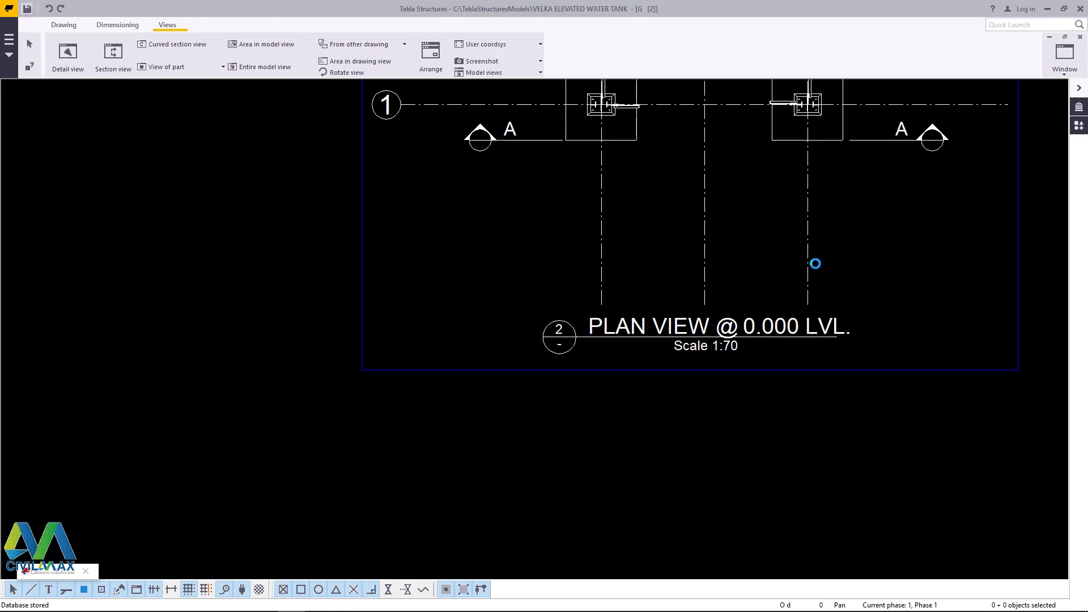